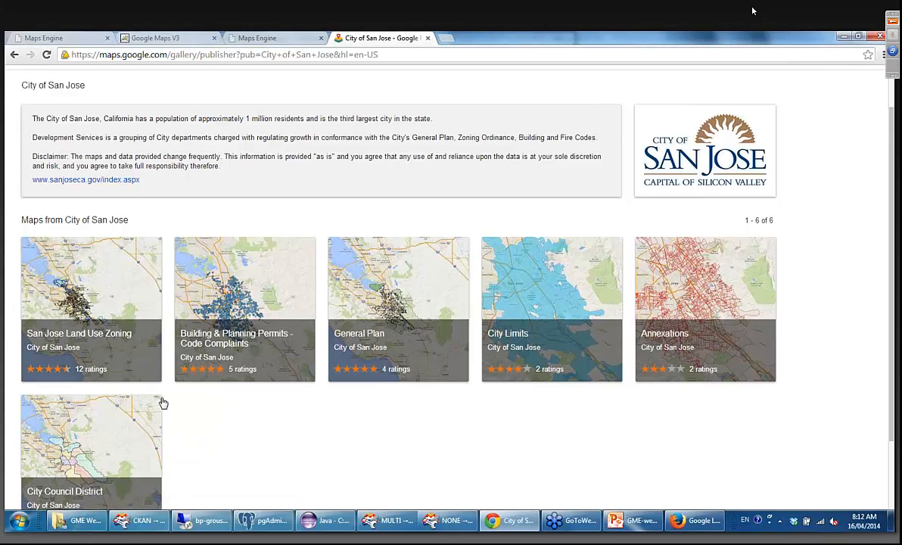
Open the Building & Planning Permits - Code Complaints map from the City of San Jose maps.
click(289, 286)
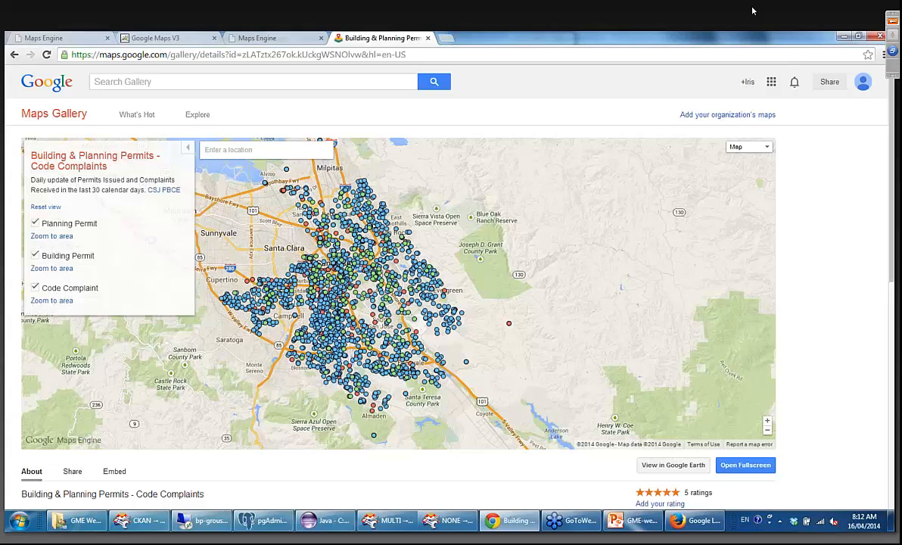
Switch to the GME Webinar - April folder and open GME- Building_Planning_PermitsIssued(1).fmw from Demos > San Jose in FME Workbench.
click(83, 526)
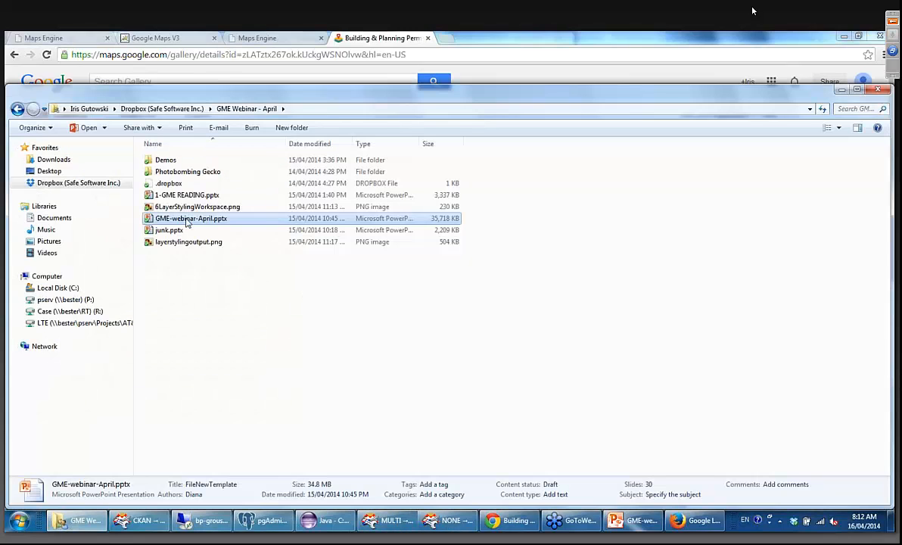
double_click(161, 161)
double_click(174, 232)
click(185, 169)
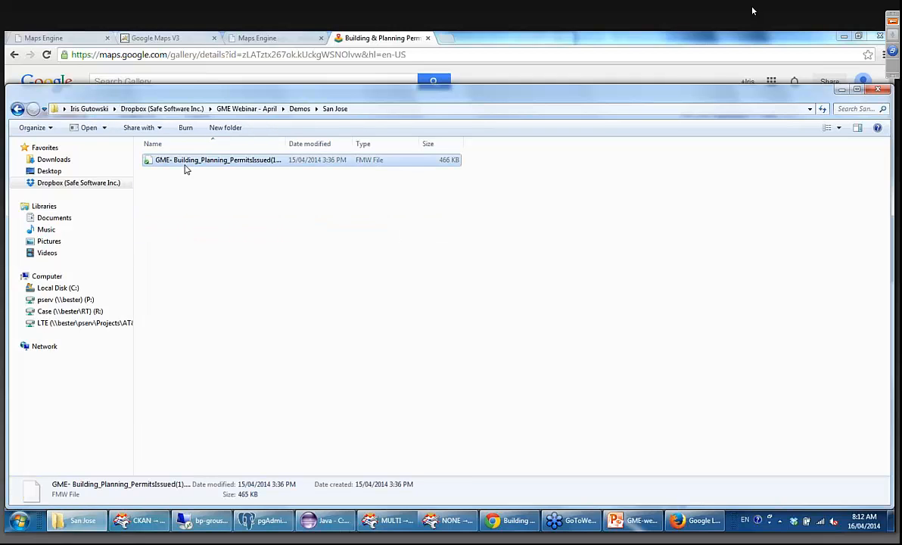
double_click(185, 169)
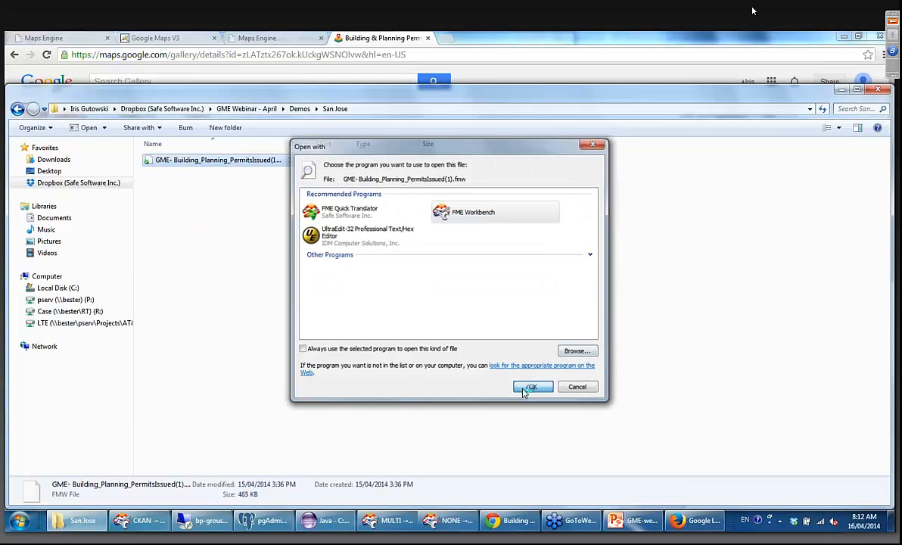
click(521, 388)
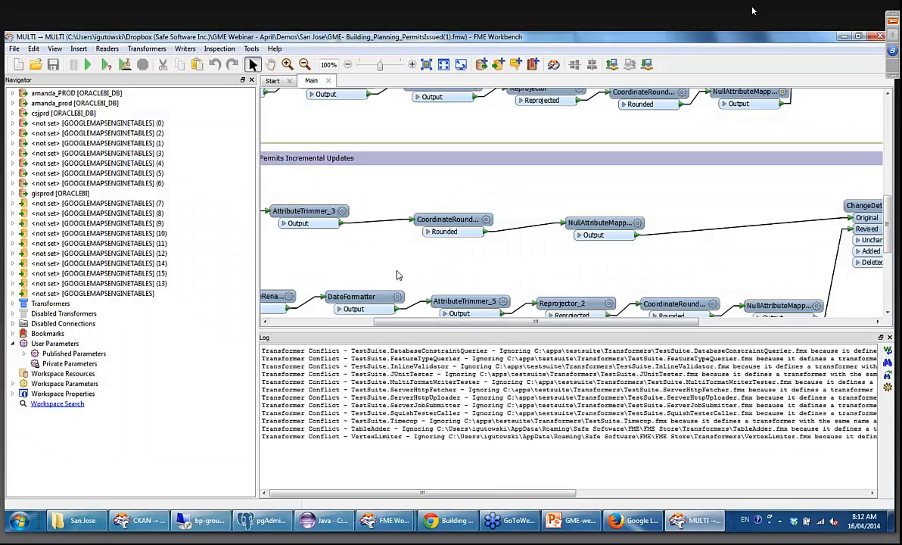
Examine the attribute list of the Planning Permit source feature type in the Planning Permits Incremental Updates section, and collapse it again.
drag(394, 322, 304, 321)
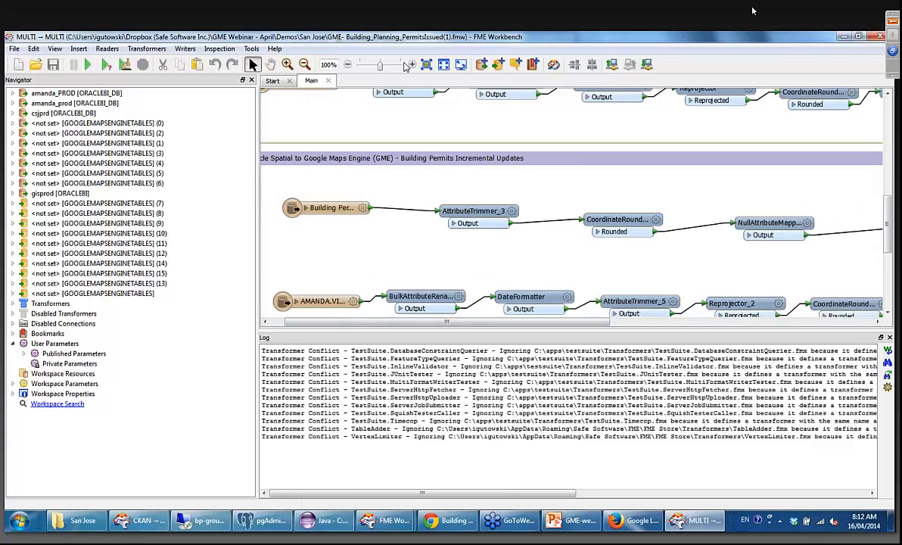
click(411, 64)
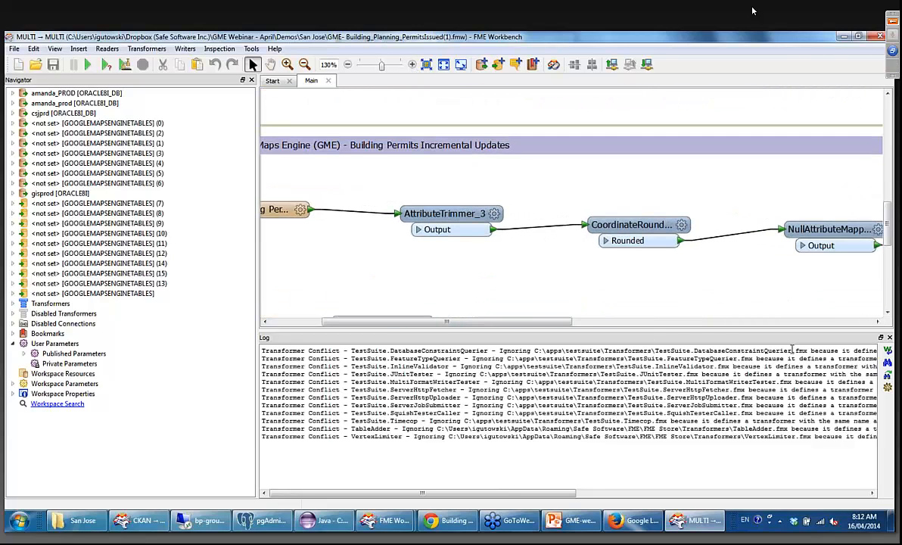
drag(888, 228, 888, 182)
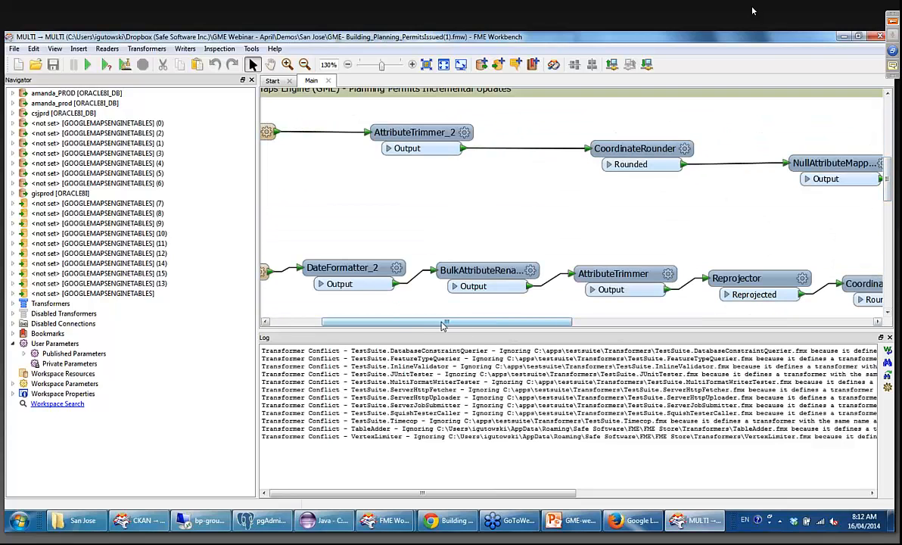
drag(445, 325, 322, 314)
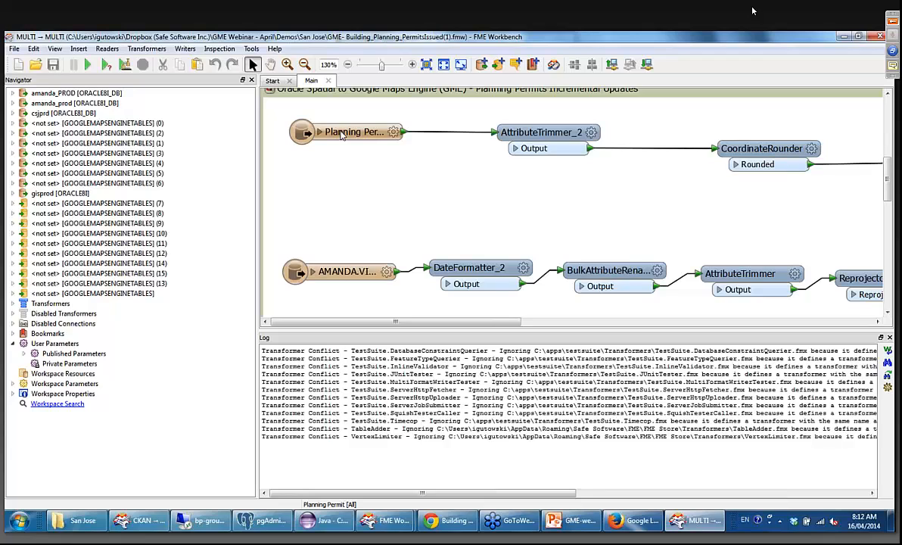
mouse_move(341, 133)
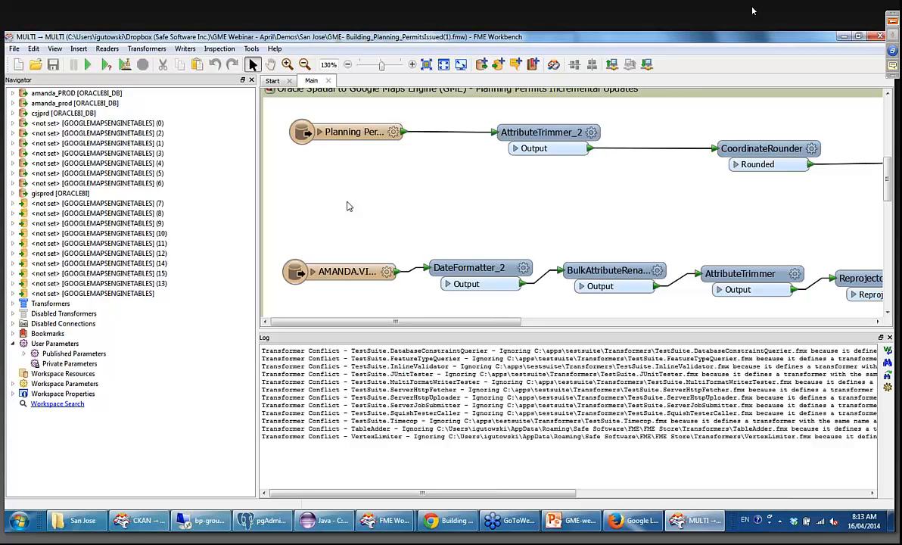
click(320, 132)
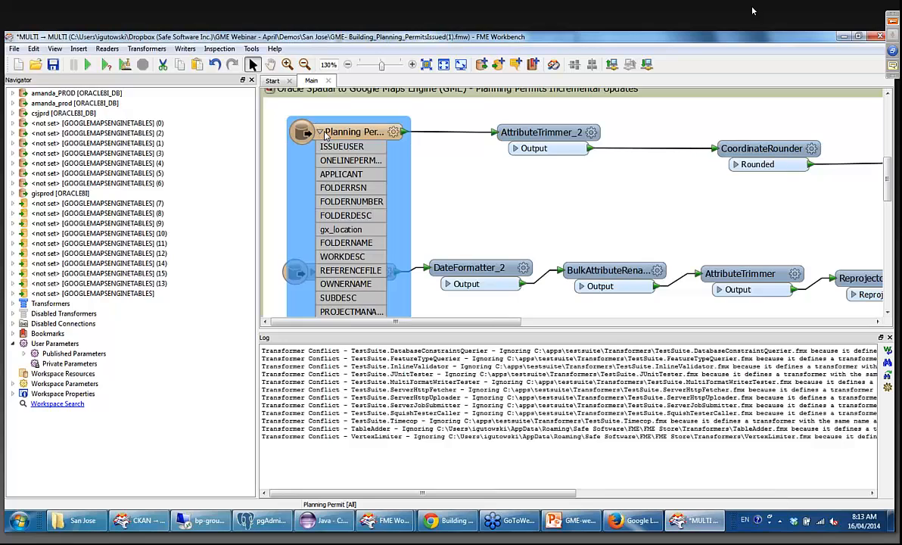
scroll(382, 229, down, 5)
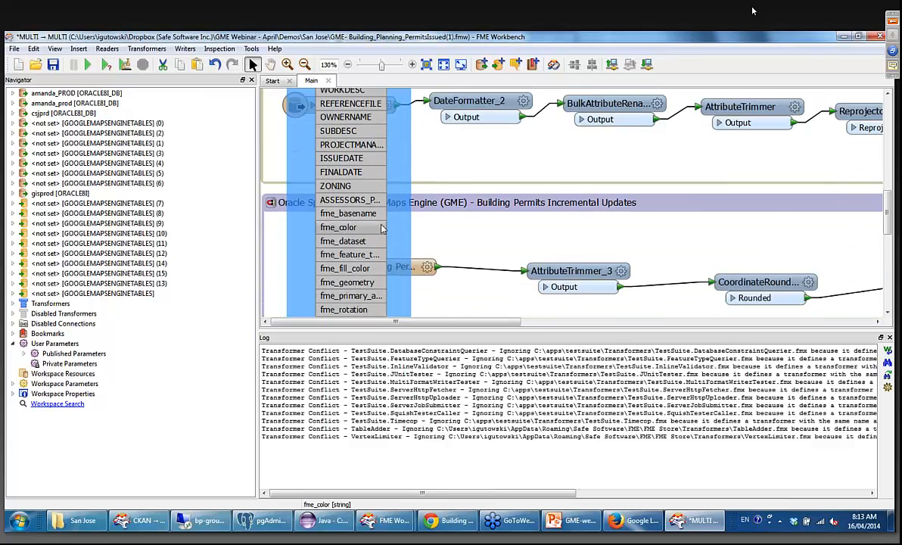
scroll(364, 208, up, 4)
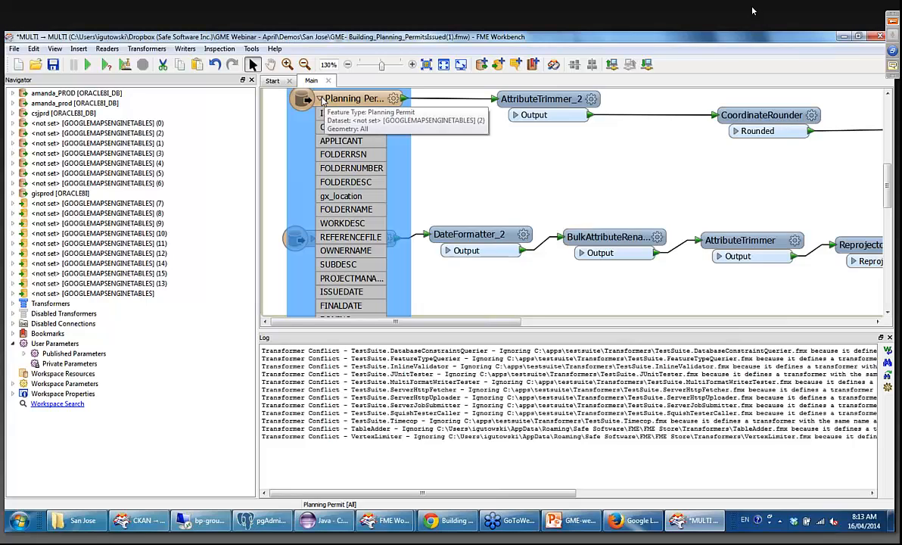
click(320, 99)
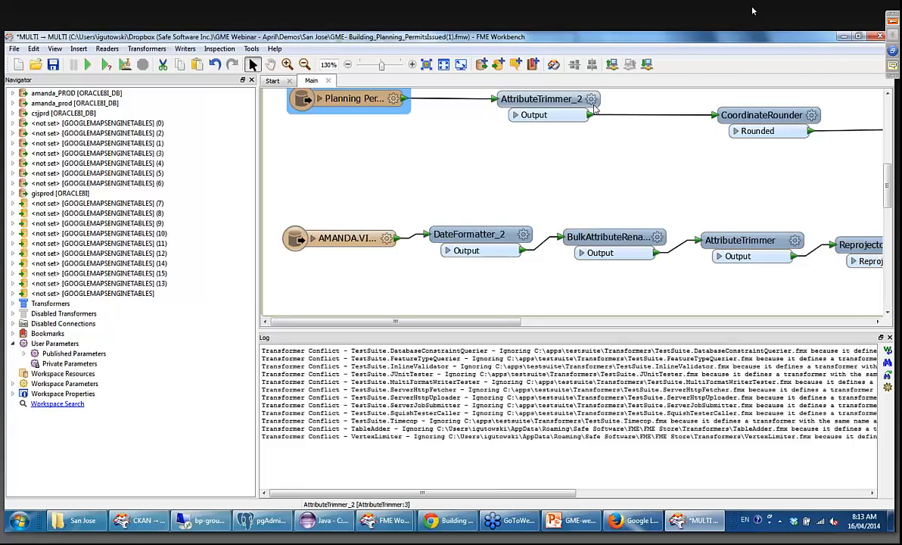
Review the parameters of AttributeTrimmer_2 and of NullAttributeMapper_3 in the upper planning permits branch, closing both without changes.
double_click(552, 95)
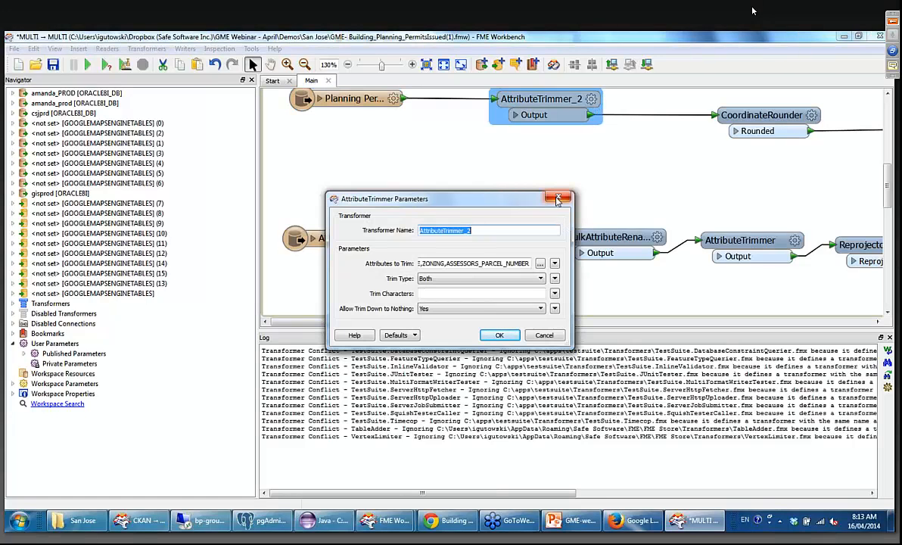
click(557, 199)
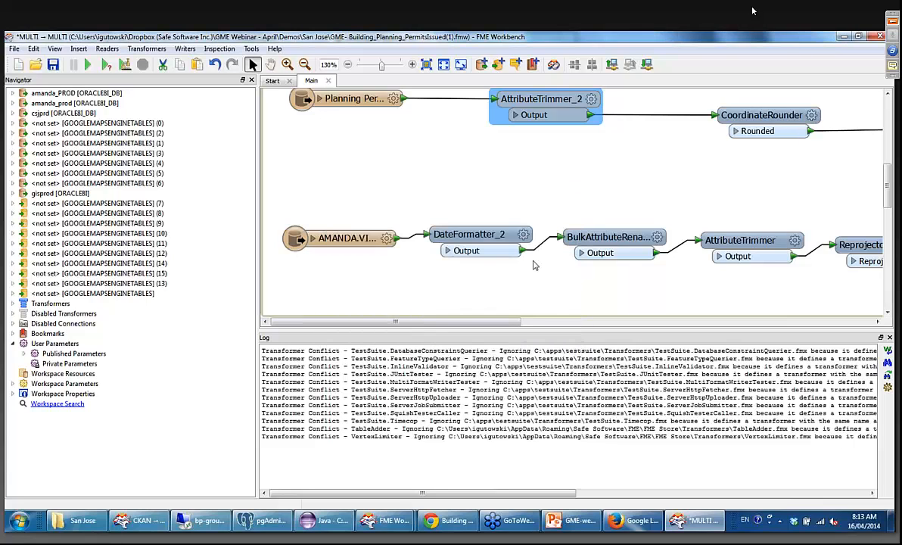
drag(464, 323, 540, 319)
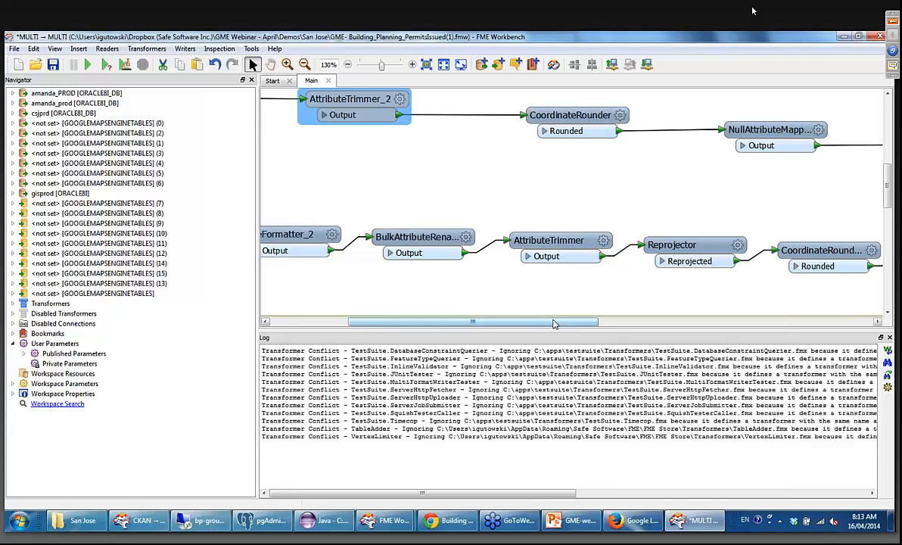
drag(556, 319, 640, 308)
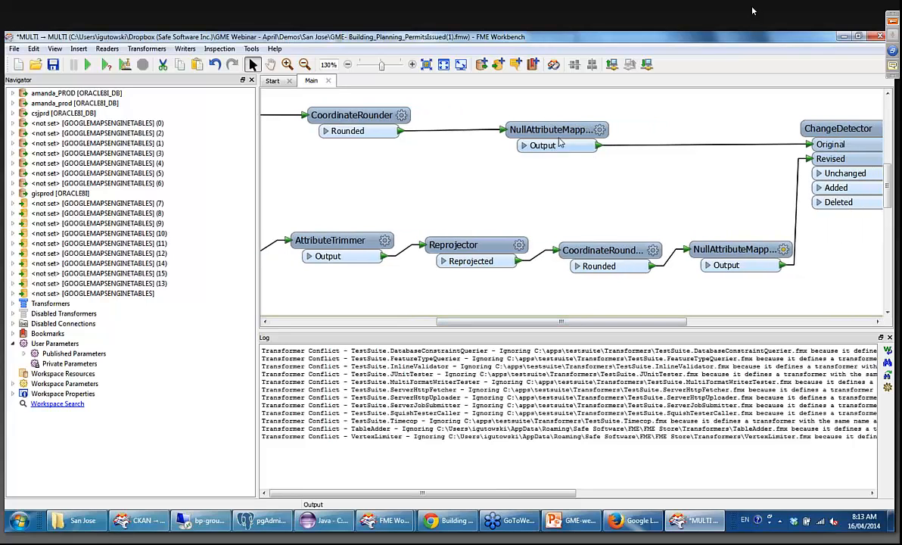
drag(587, 130, 580, 131)
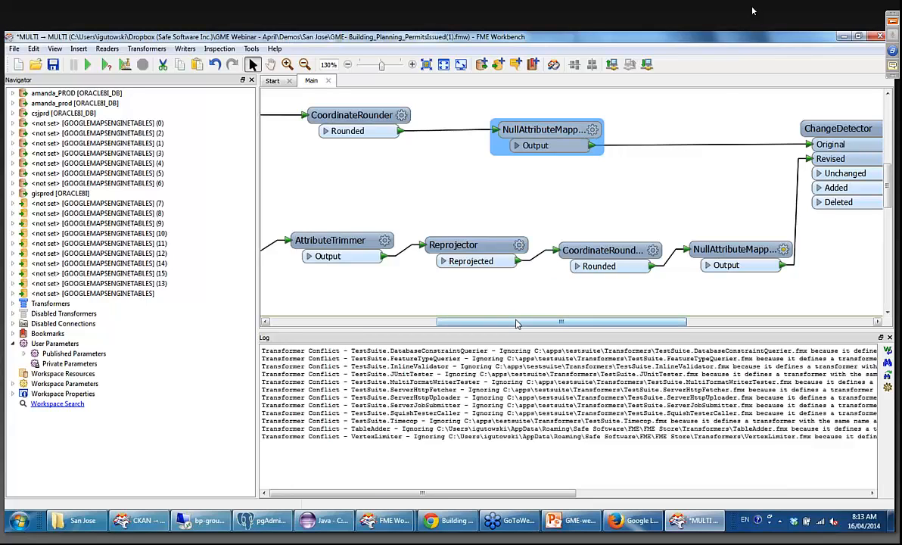
click(594, 129)
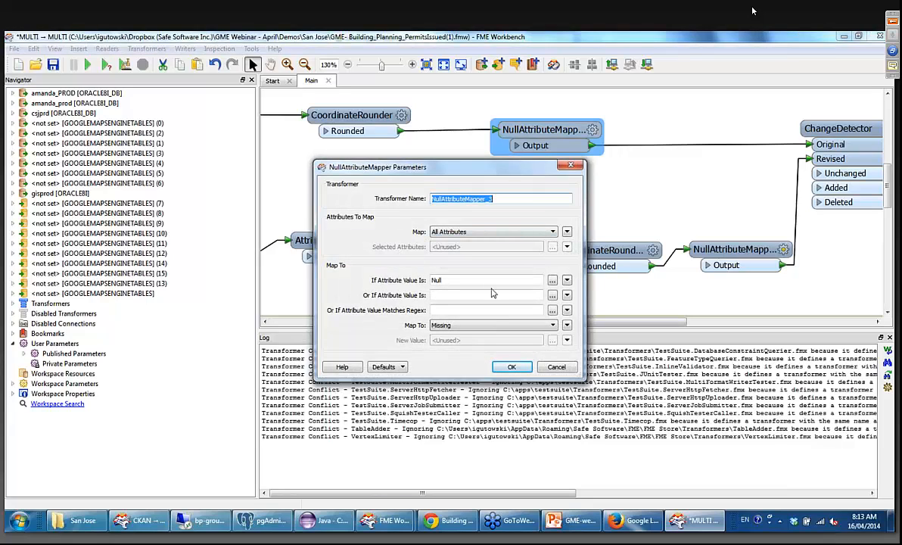
click(571, 168)
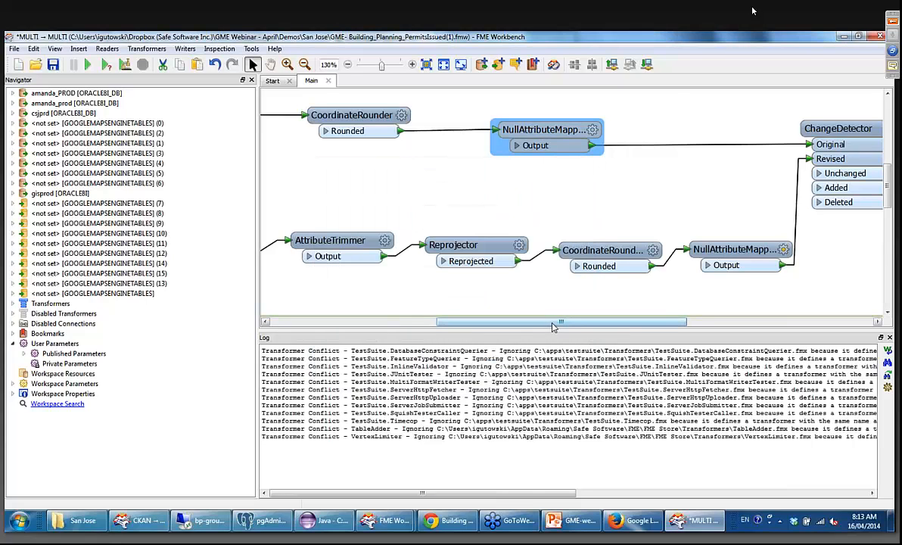
Examine the planning permits ChangeDetector with its Added and Deleted branches, and compare the building permits and code complaints sections.
drag(560, 324, 662, 306)
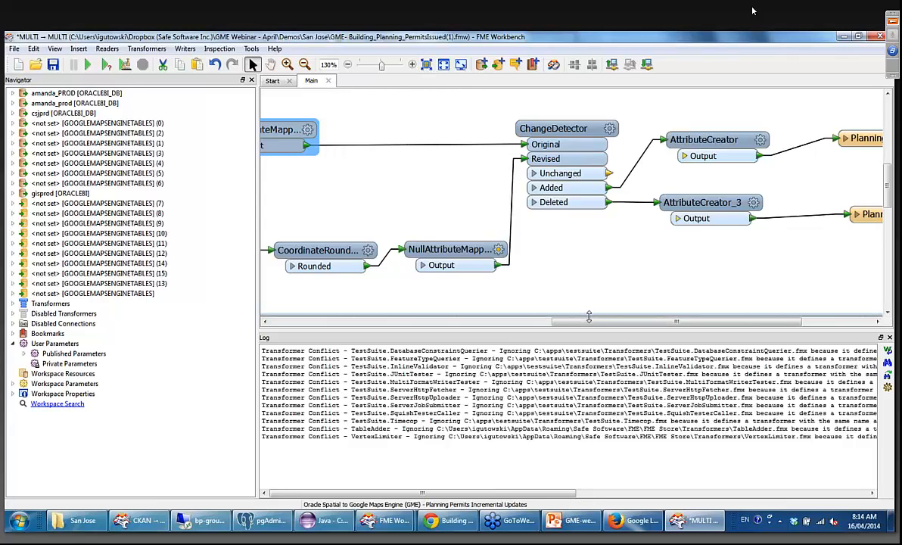
drag(587, 322, 617, 324)
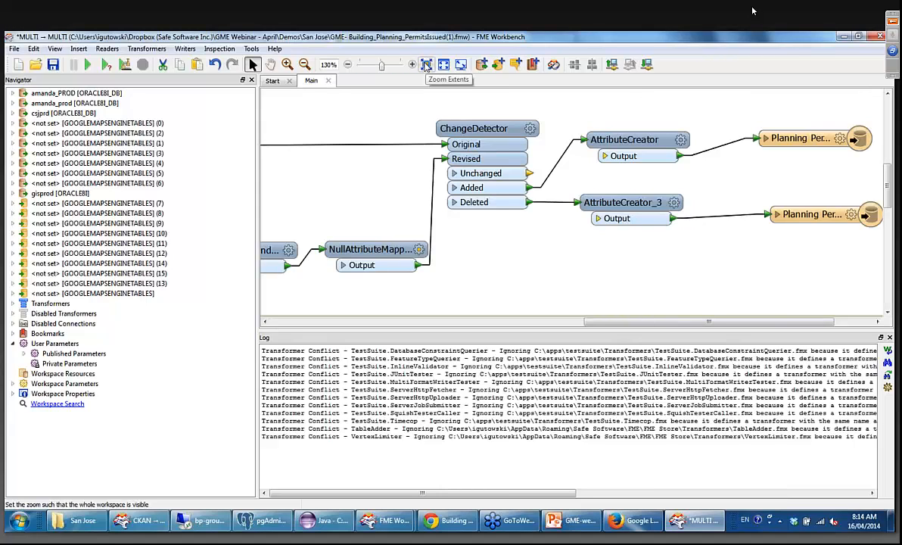
click(426, 66)
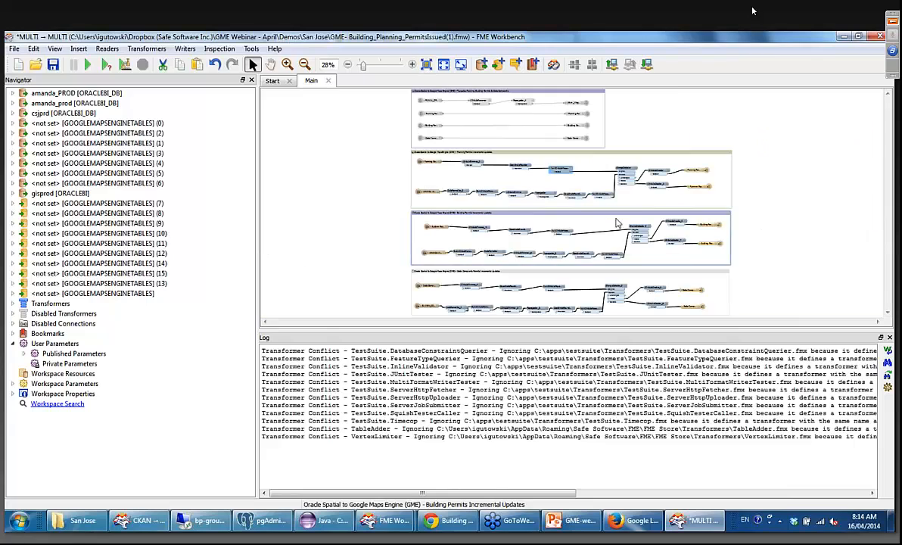
click(413, 66)
click(412, 66)
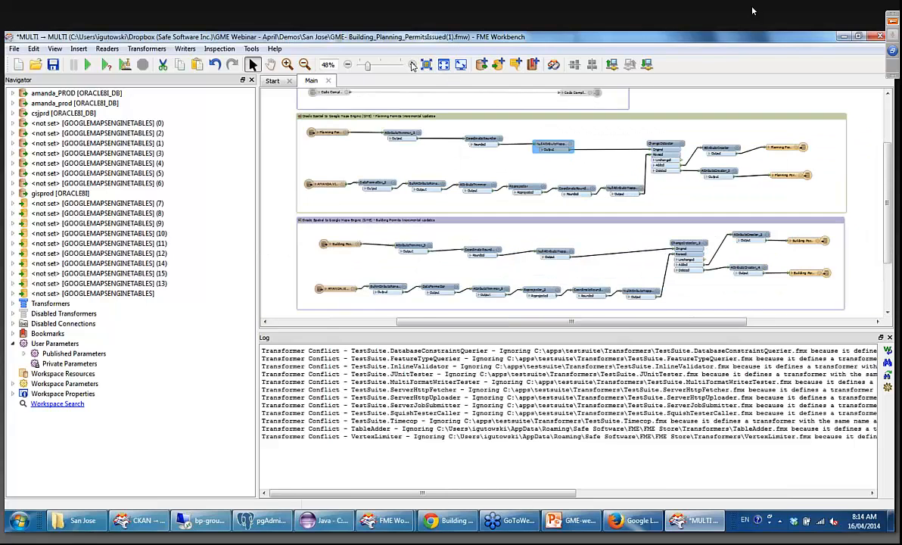
click(413, 66)
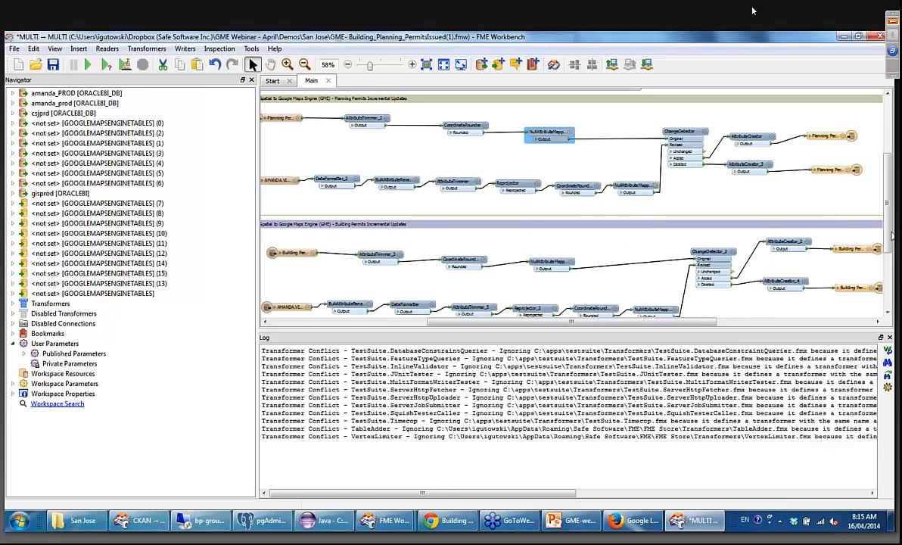
drag(890, 230, 891, 285)
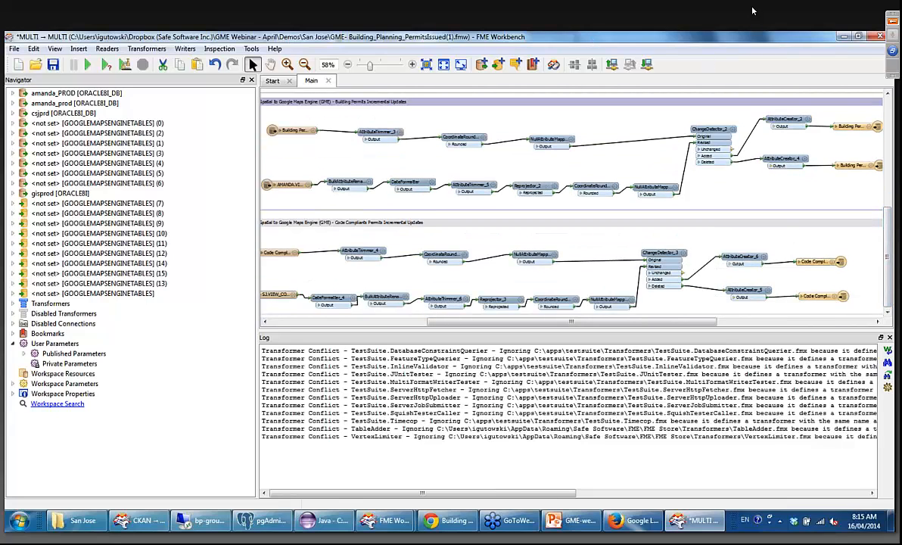
Switch back to the permits map in Chrome and view the details of two permit points in northeastern San Jose.
click(843, 38)
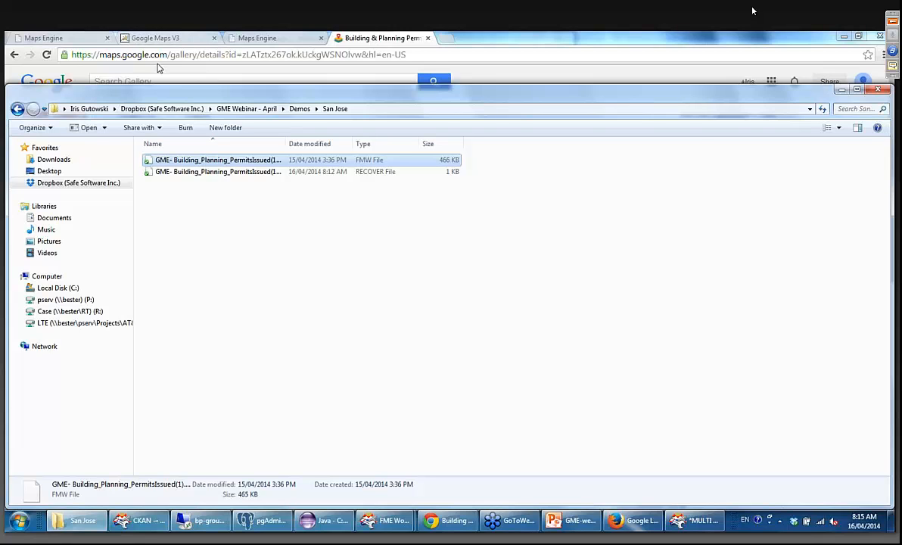
click(478, 76)
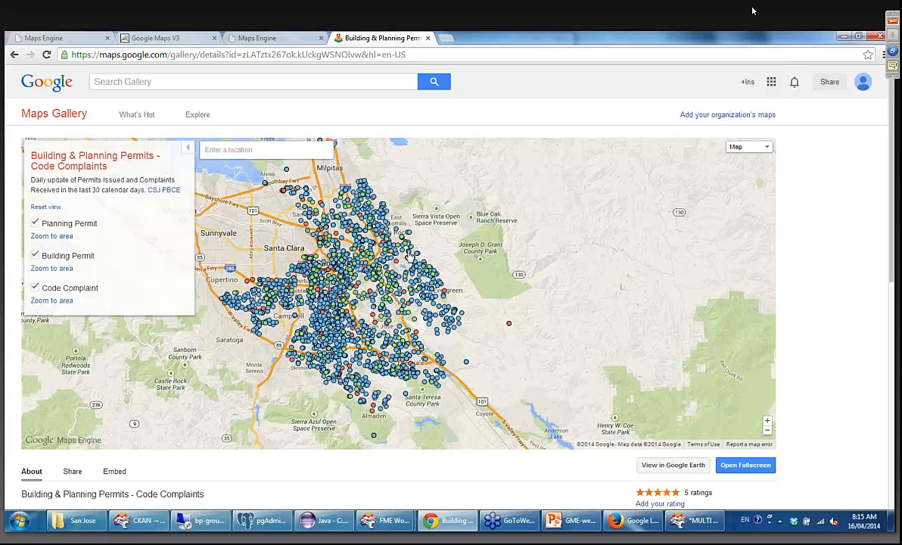
scroll(441, 261, up, 1)
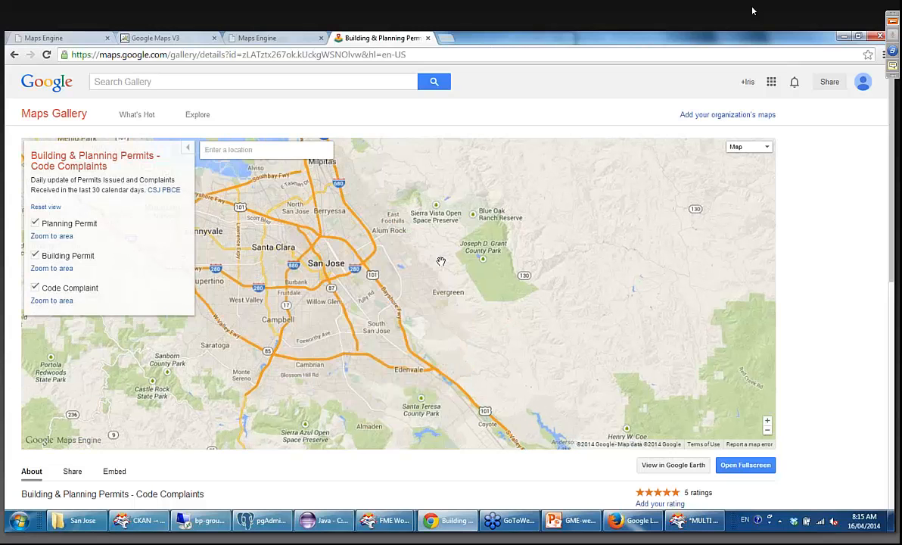
scroll(441, 261, up, 1)
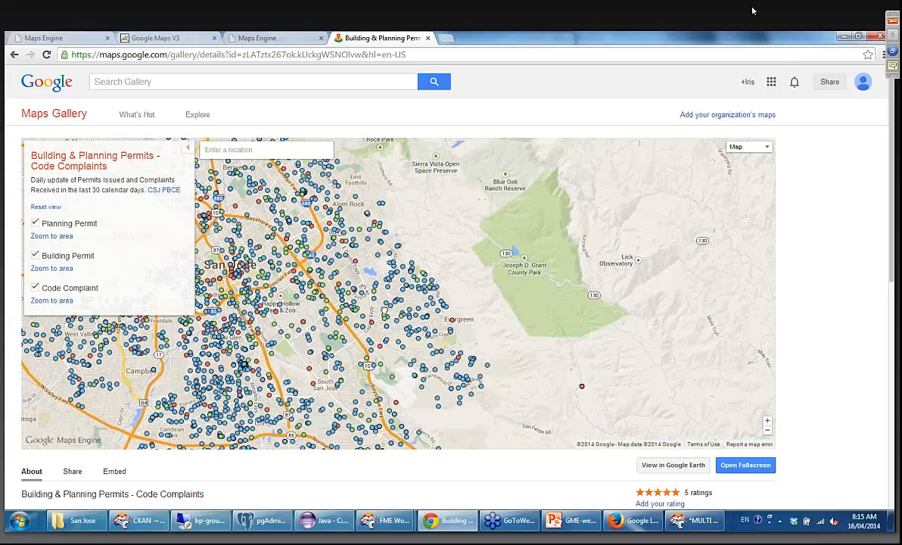
drag(384, 309, 496, 382)
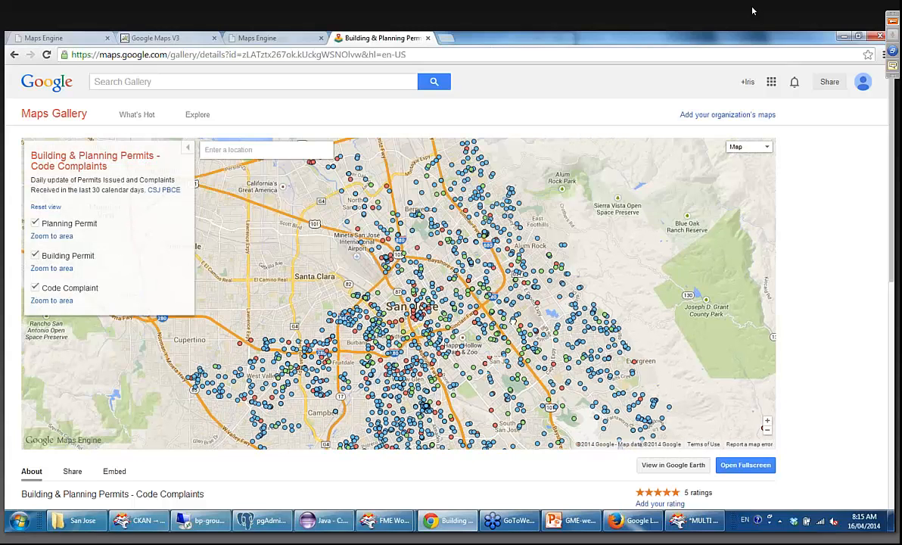
drag(513, 322, 462, 358)
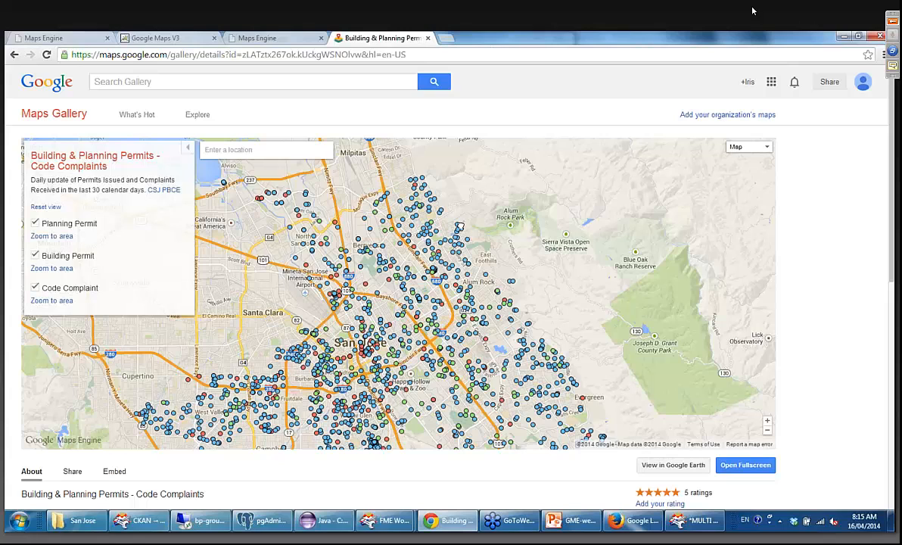
click(462, 228)
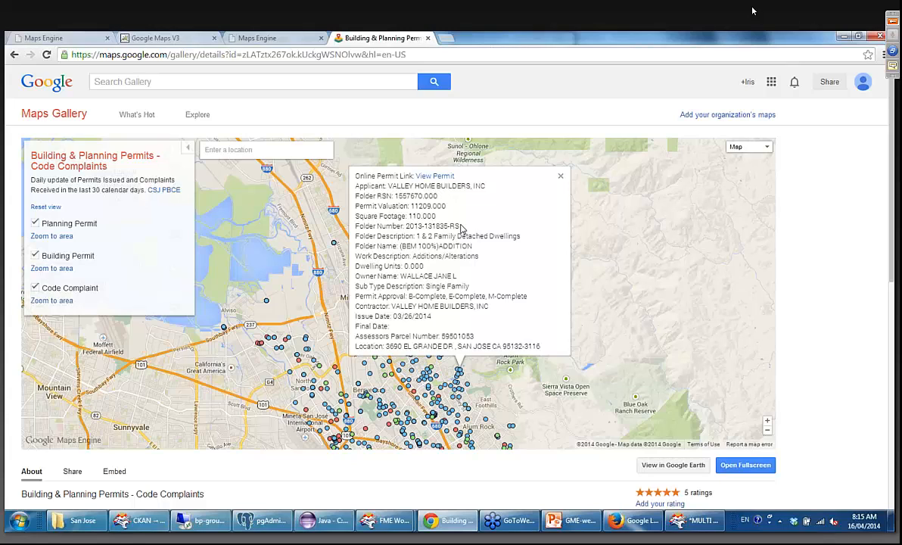
click(457, 380)
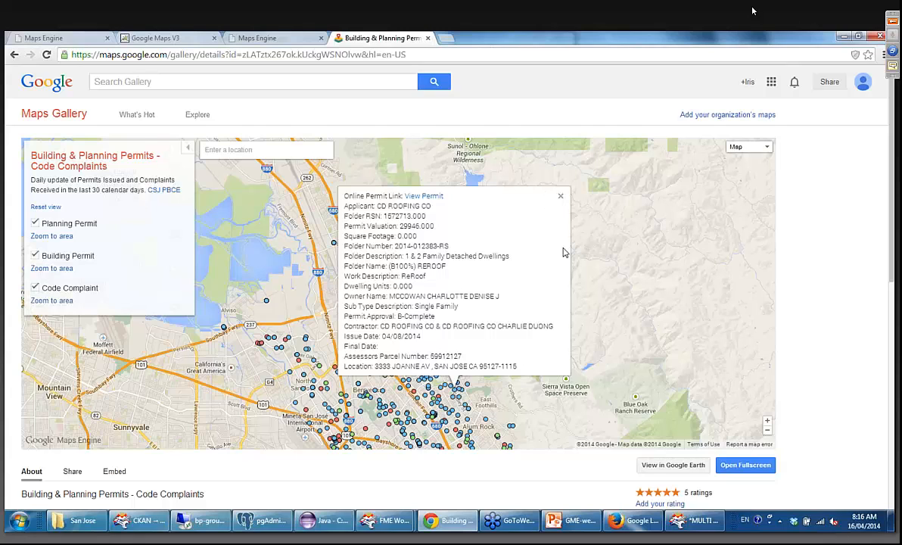
View the details of a building permit point in the Berryessa area and open its online permit link in a new browser tab.
scroll(568, 252, down, 1)
click(383, 342)
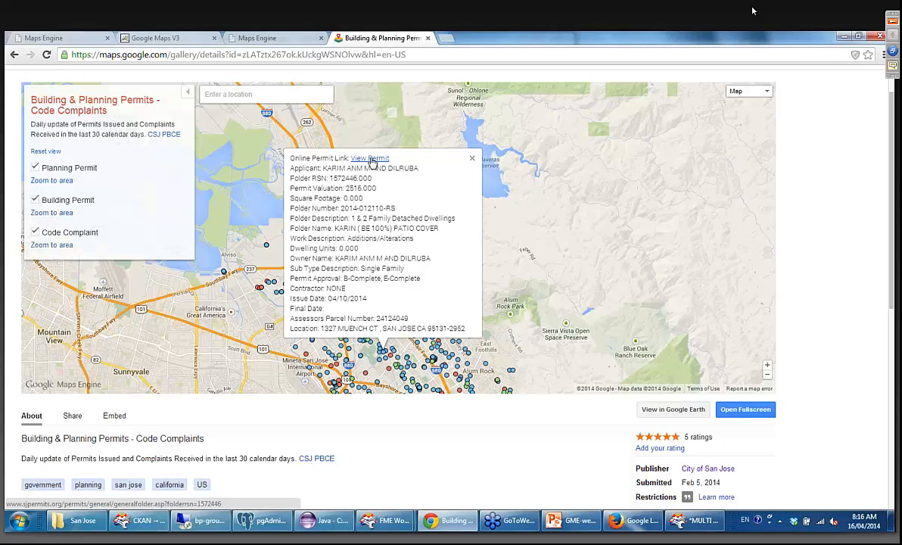
right_click(370, 161)
click(408, 166)
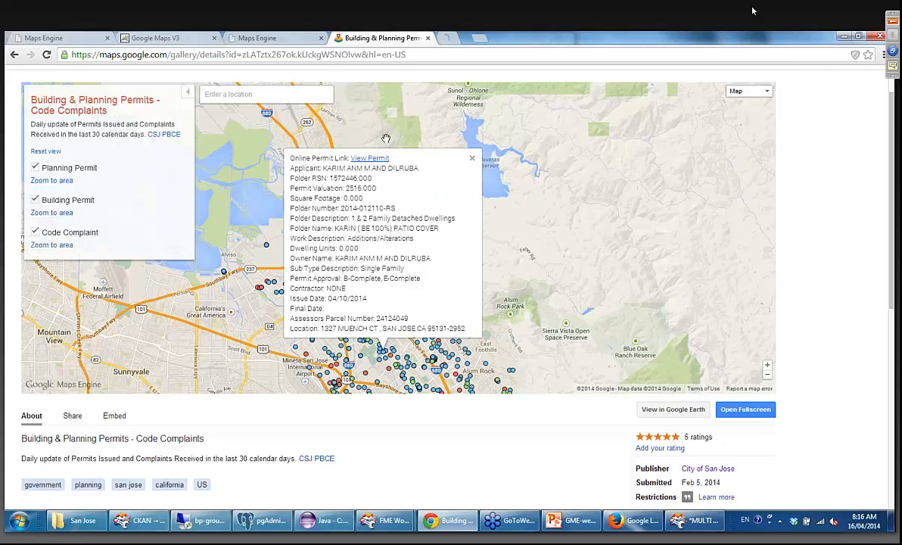
click(469, 39)
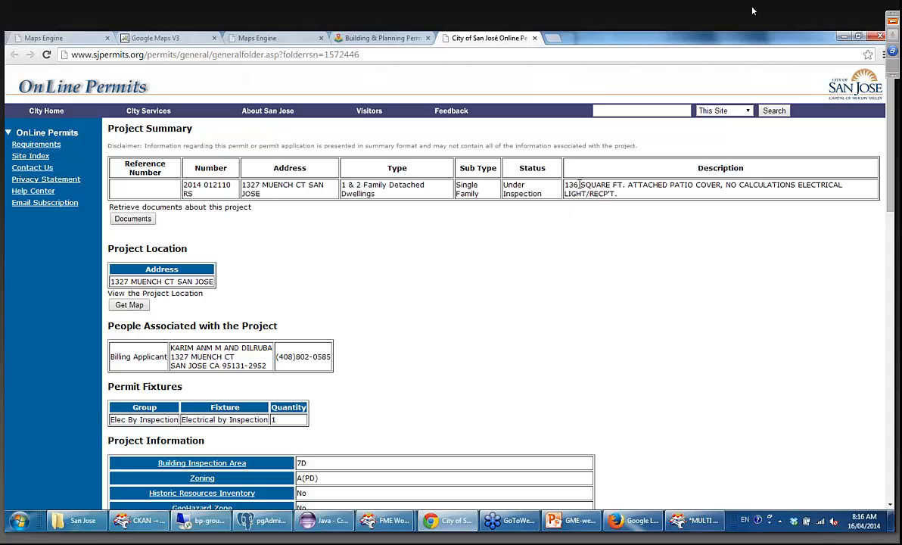
Read through the permit's project summary, fixtures and project information on the city's OnLine Permits page.
scroll(509, 291, down, 3)
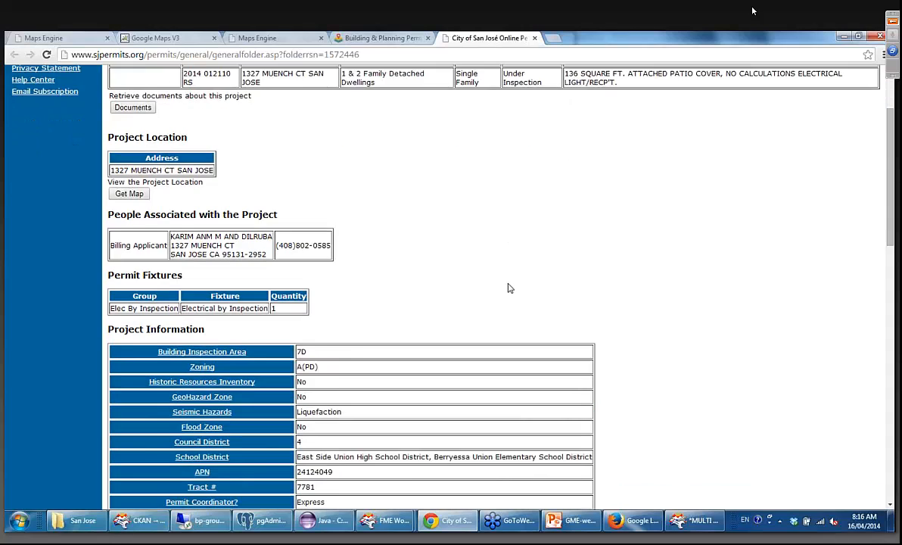
scroll(510, 287, down, 3)
scroll(513, 254, down, 2)
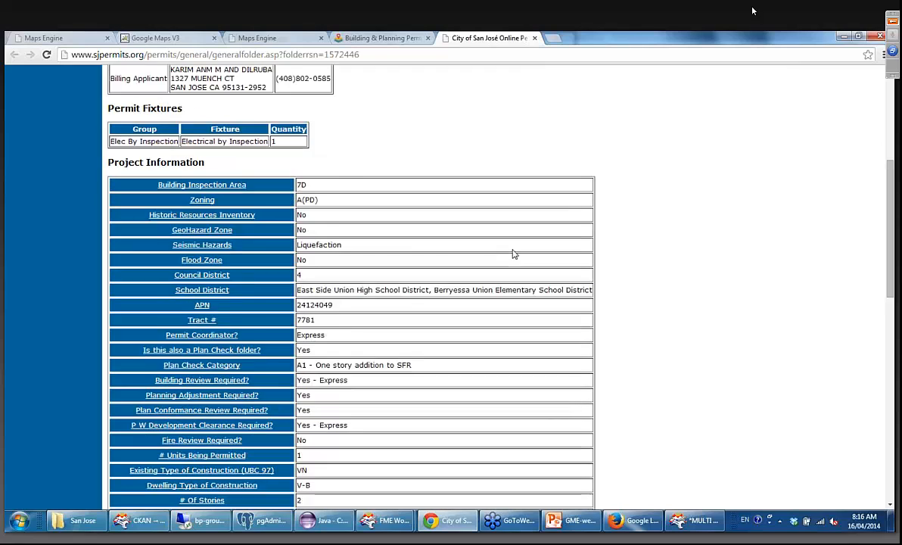
scroll(512, 254, down, 6)
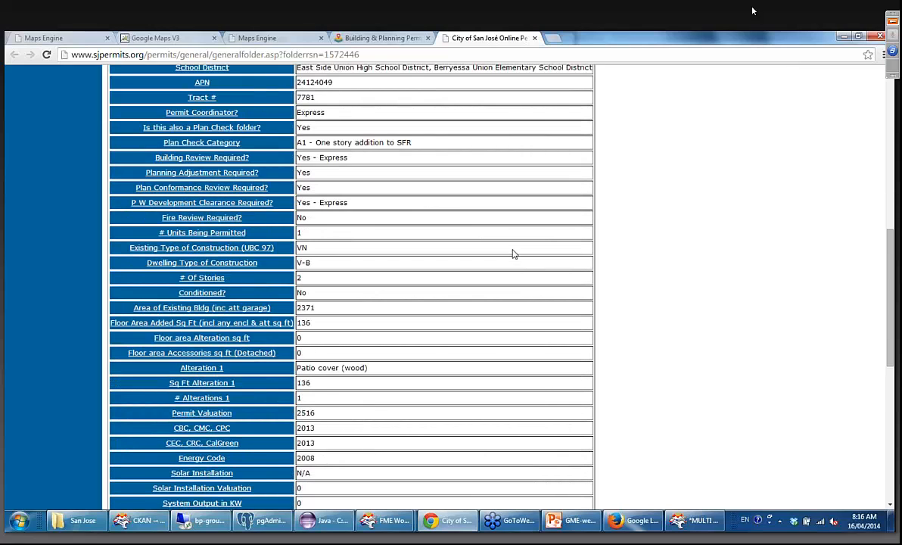
scroll(512, 254, down, 6)
scroll(513, 255, up, 12)
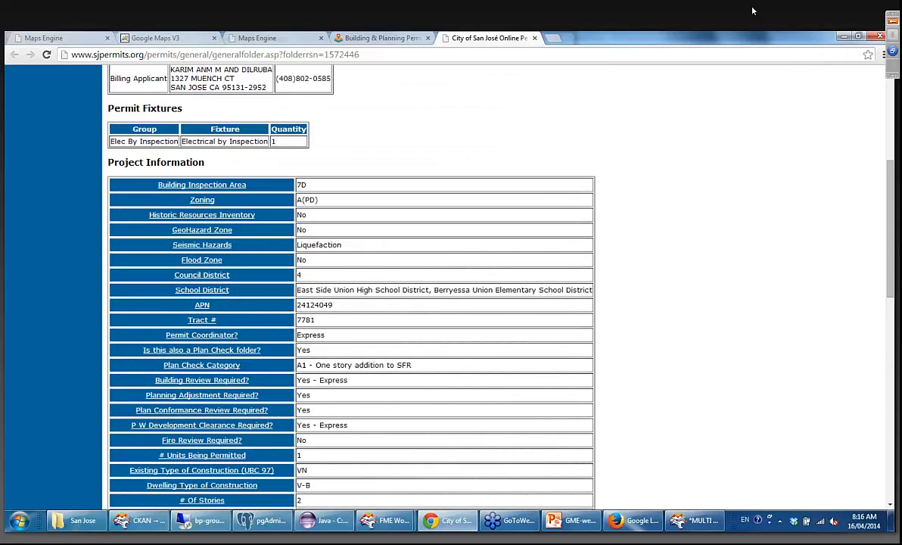
scroll(377, 237, up, 8)
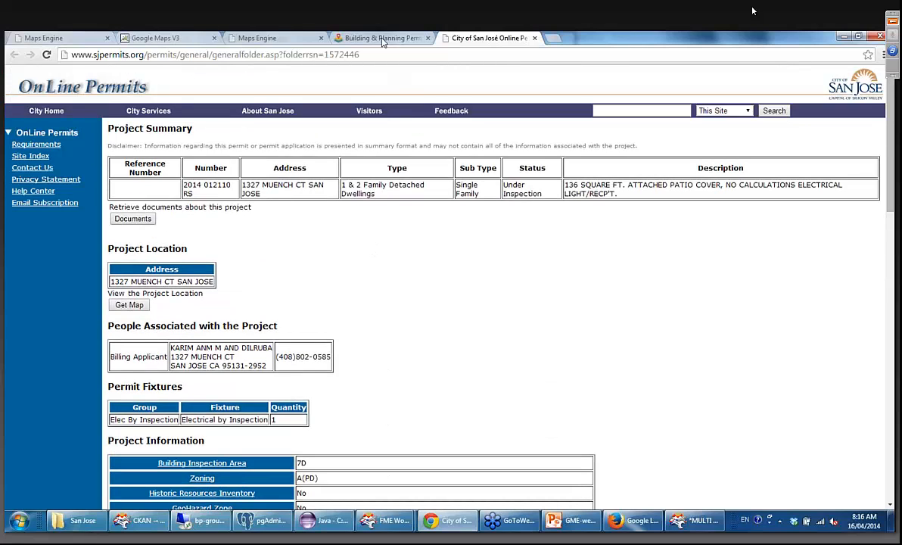
Return to the permits map and examine the permit and complaint points across central and southern San Jose.
click(379, 38)
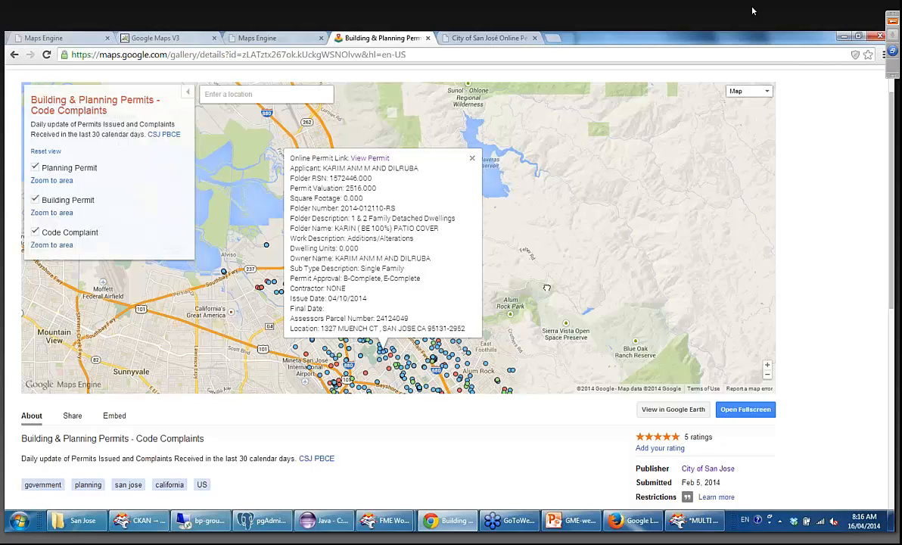
drag(546, 288, 588, 155)
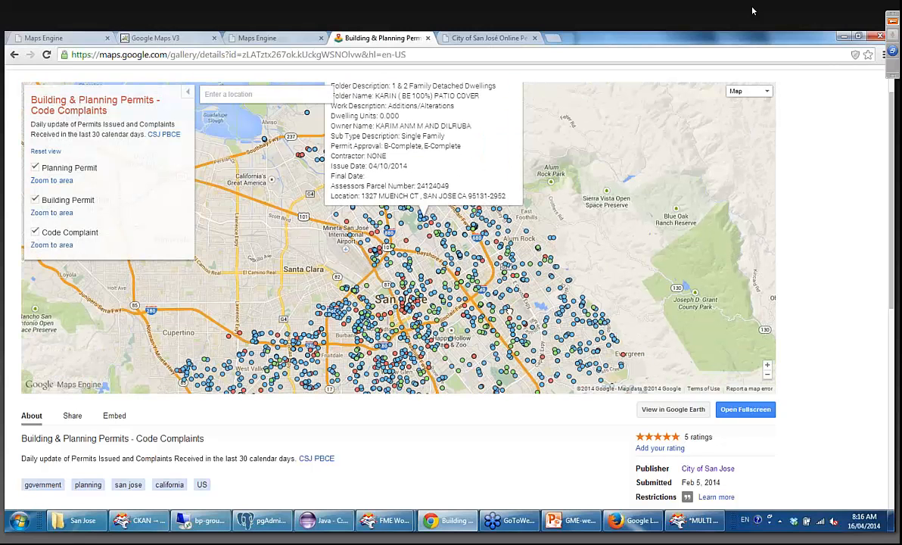
drag(421, 384, 408, 149)
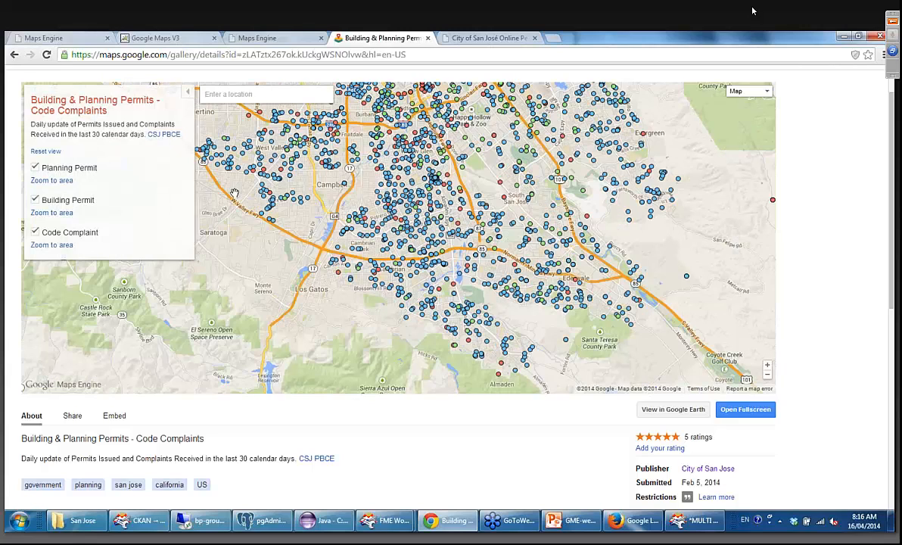
Open the San Jose Land Use Zoning map from the City of San Jose gallery and examine the zones southeast of downtown.
click(14, 54)
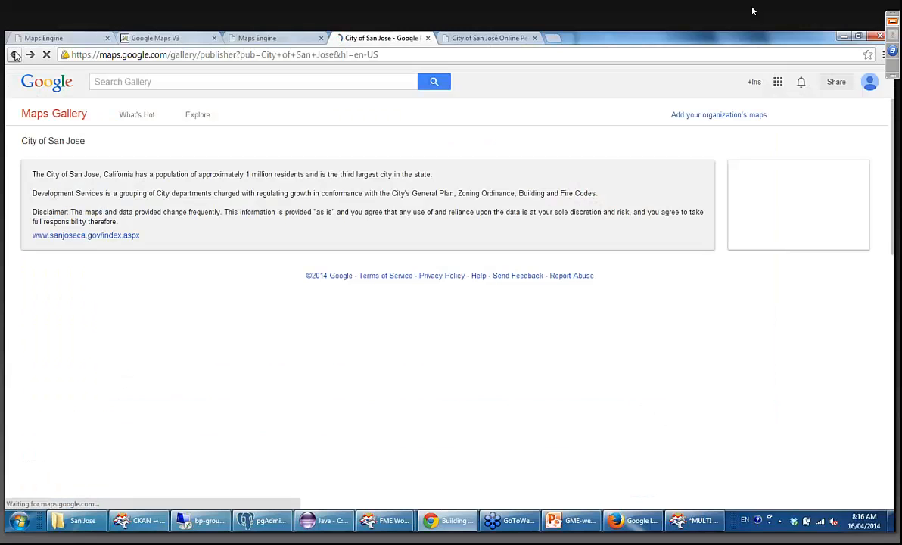
scroll(564, 392, down, 1)
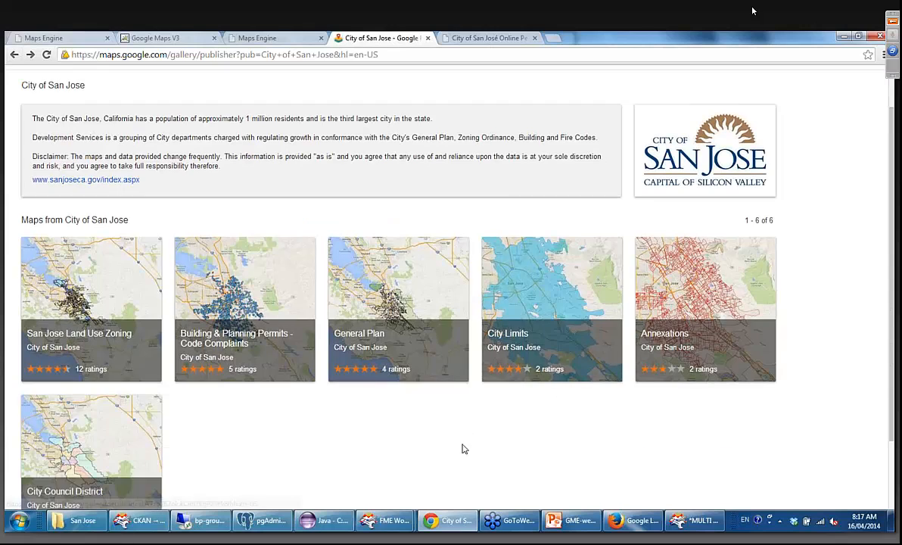
click(116, 294)
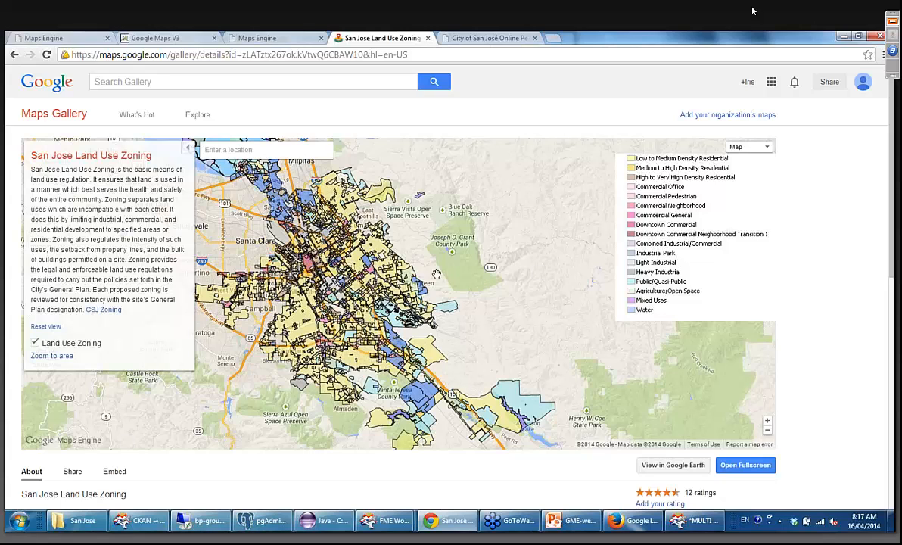
click(240, 149)
drag(480, 256, 520, 221)
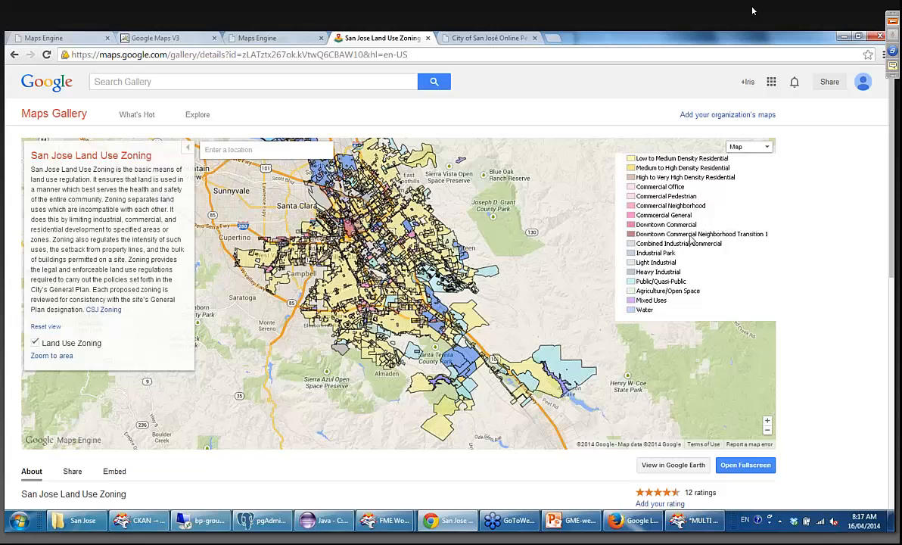
scroll(342, 227, up, 1)
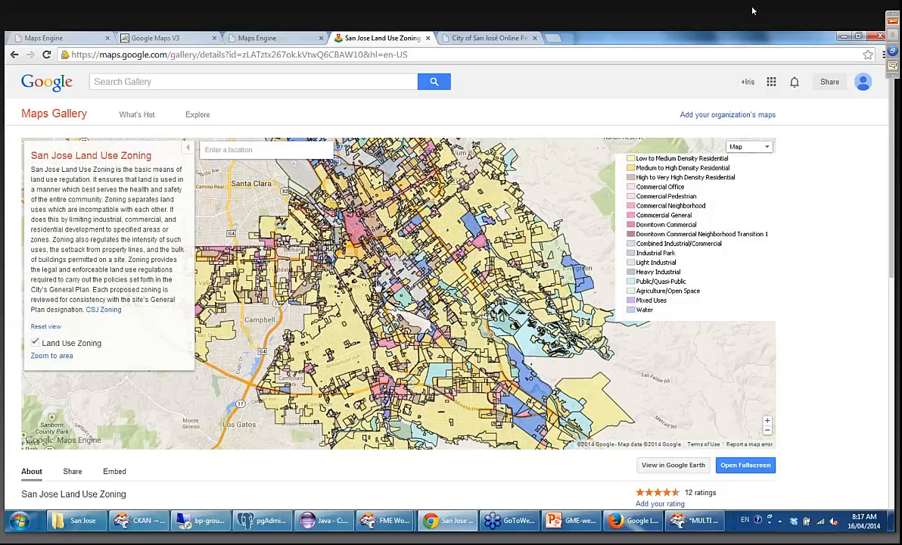
scroll(433, 260, up, 1)
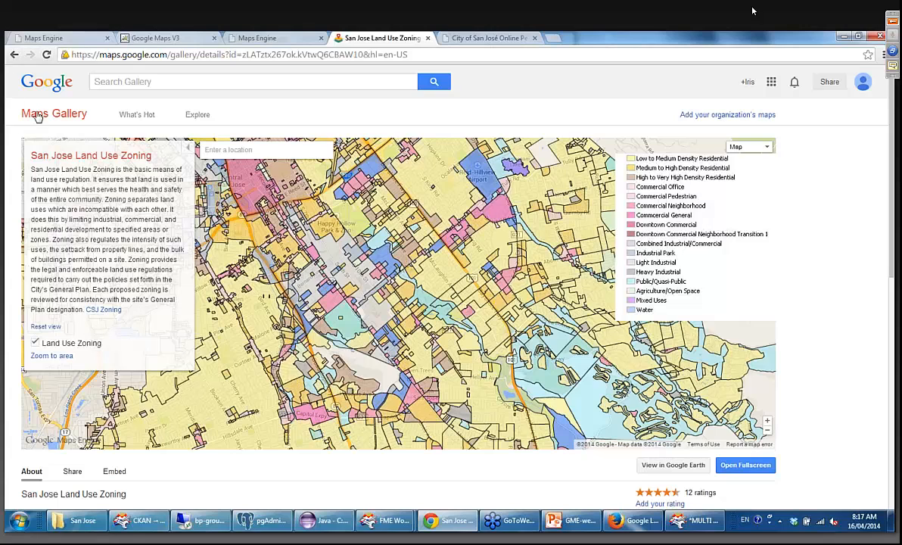
Open the City Limits map from the City of San Jose gallery and examine the jurisdictional boundaries closely.
click(14, 55)
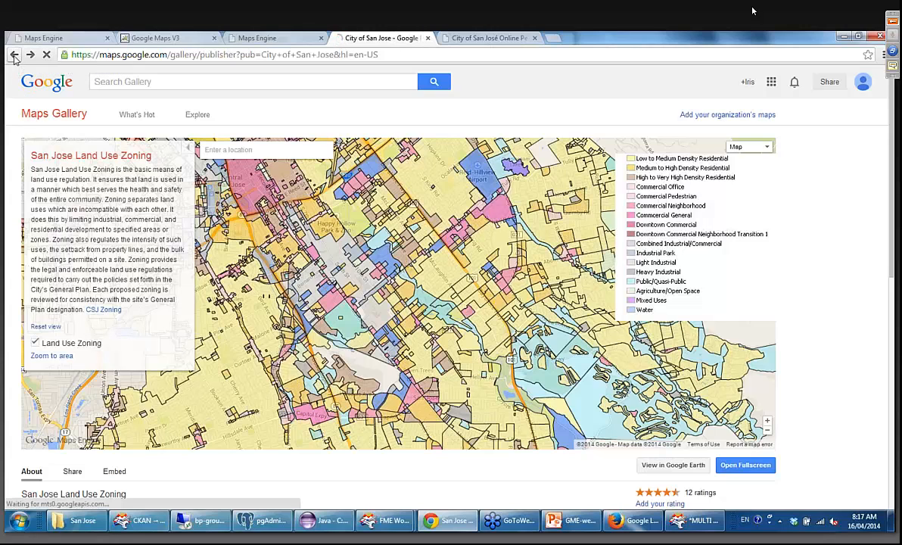
scroll(530, 318, down, 1)
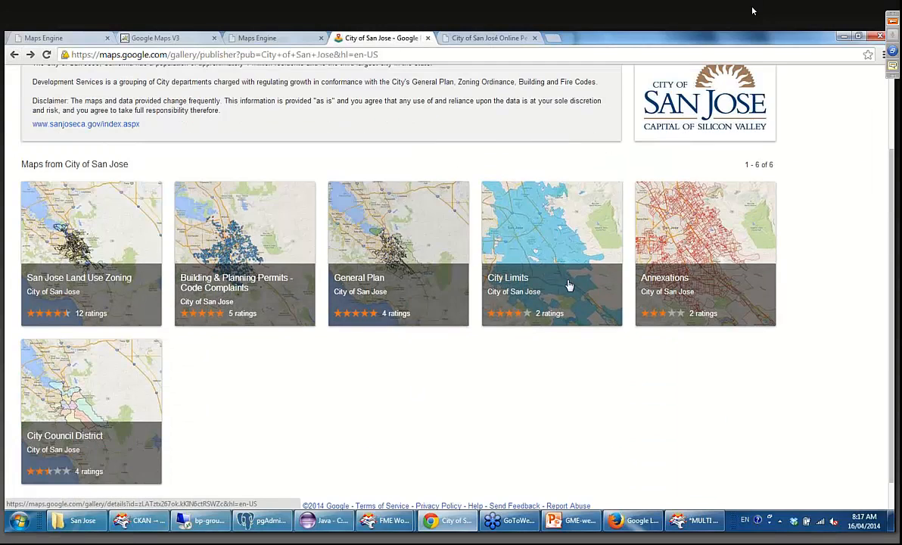
click(557, 234)
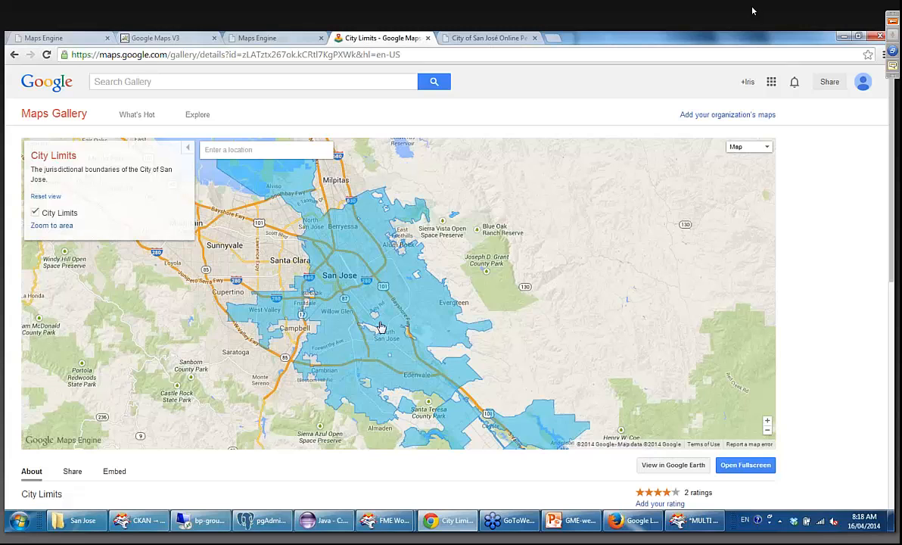
scroll(373, 318, up, 2)
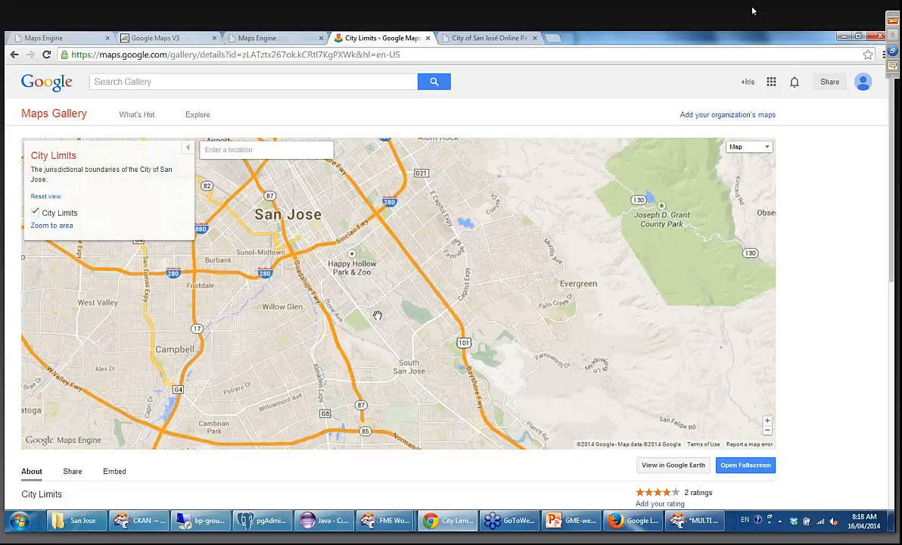
scroll(377, 315, up, 1)
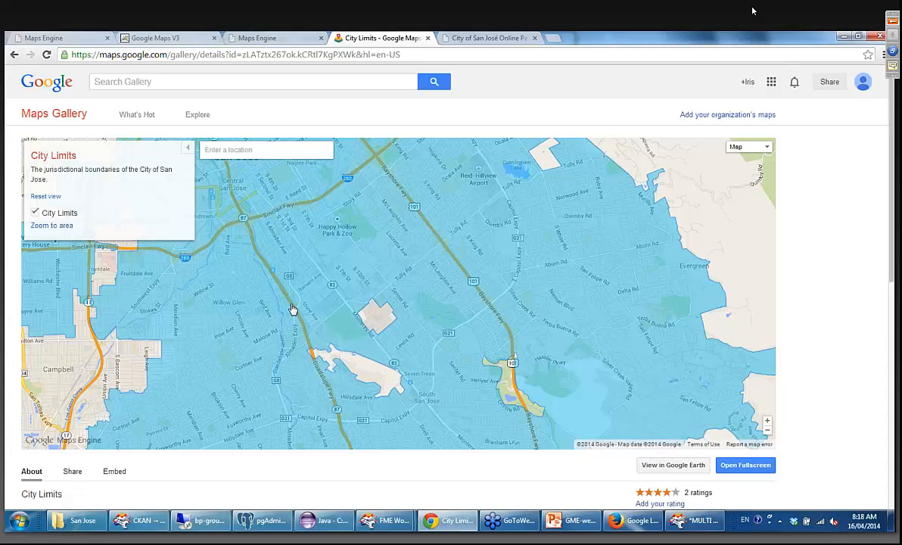
scroll(302, 292, down, 1)
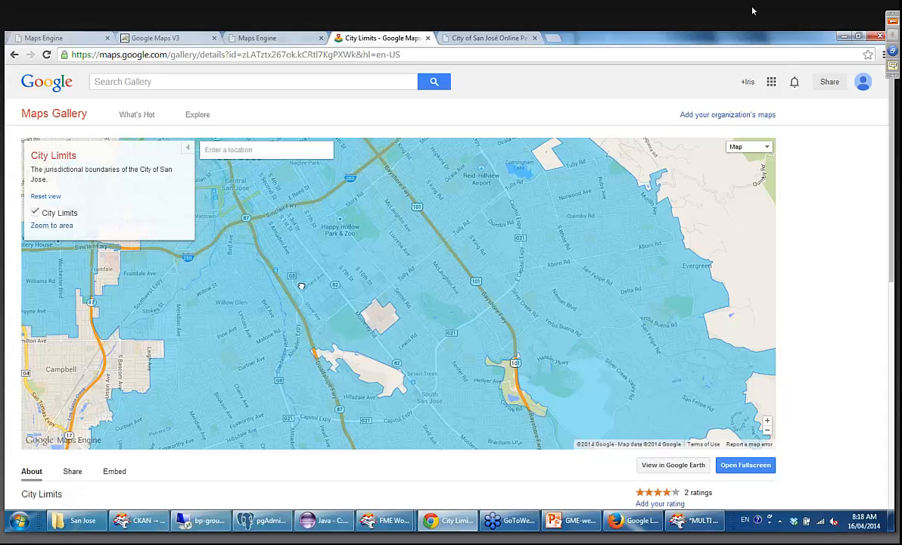
scroll(347, 345, down, 1)
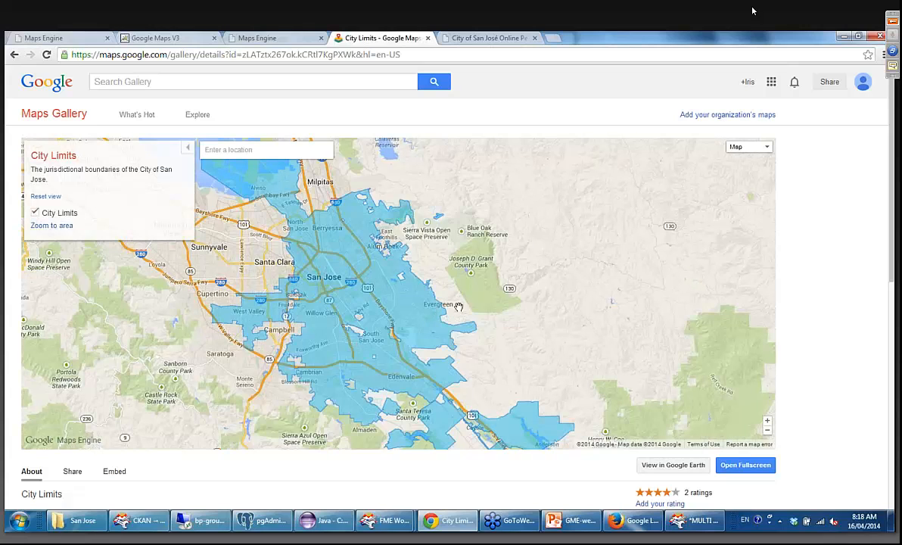
Reopen the Building & Planning Permits - Code Complaints map from the gallery and examine the points around Bayshore Fwy and Blossom Hill Rd.
click(15, 55)
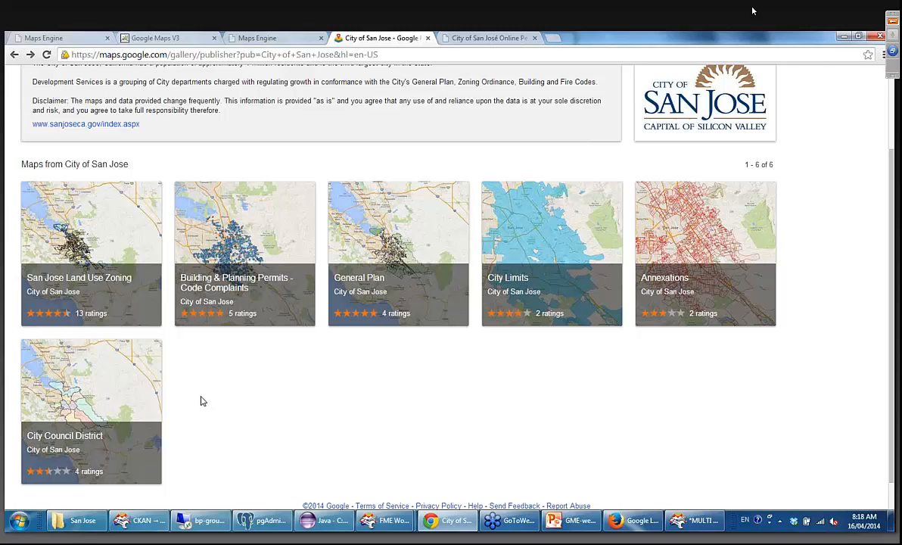
click(273, 257)
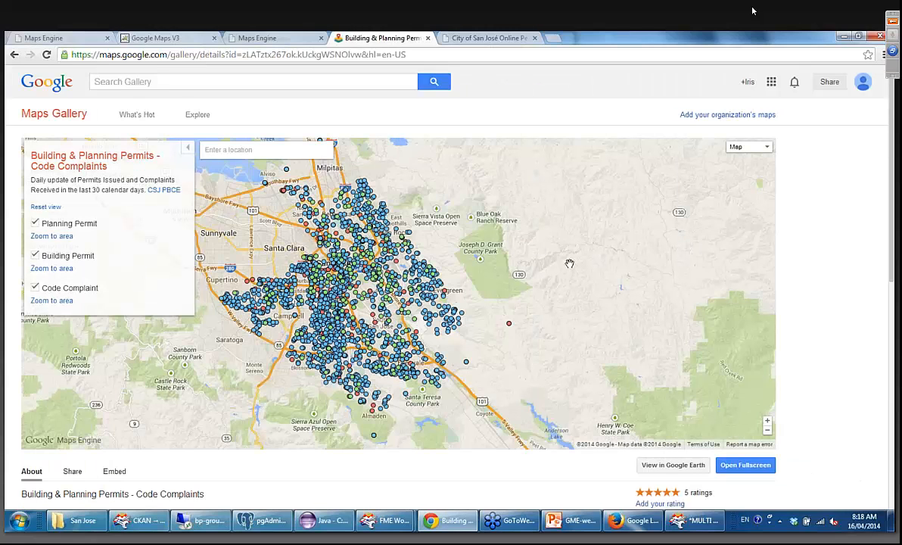
drag(541, 285, 548, 285)
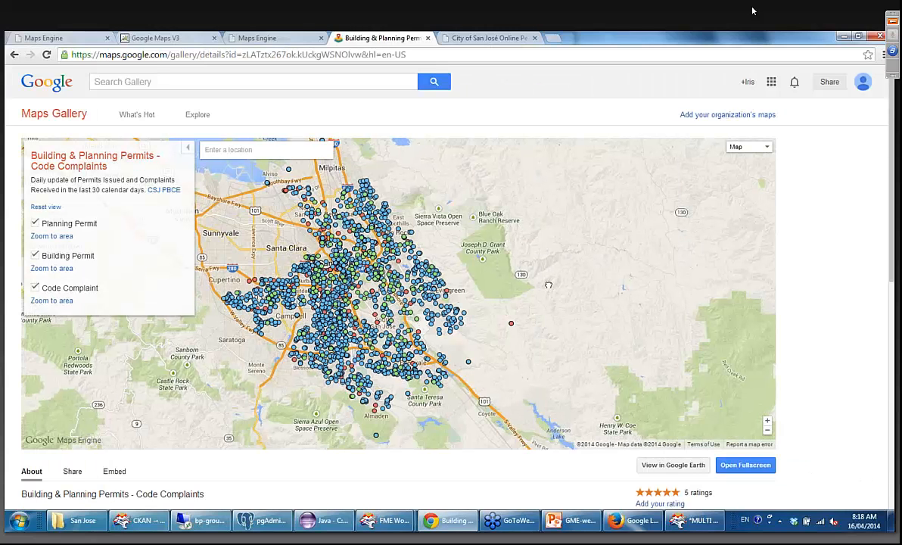
scroll(548, 286, up, 3)
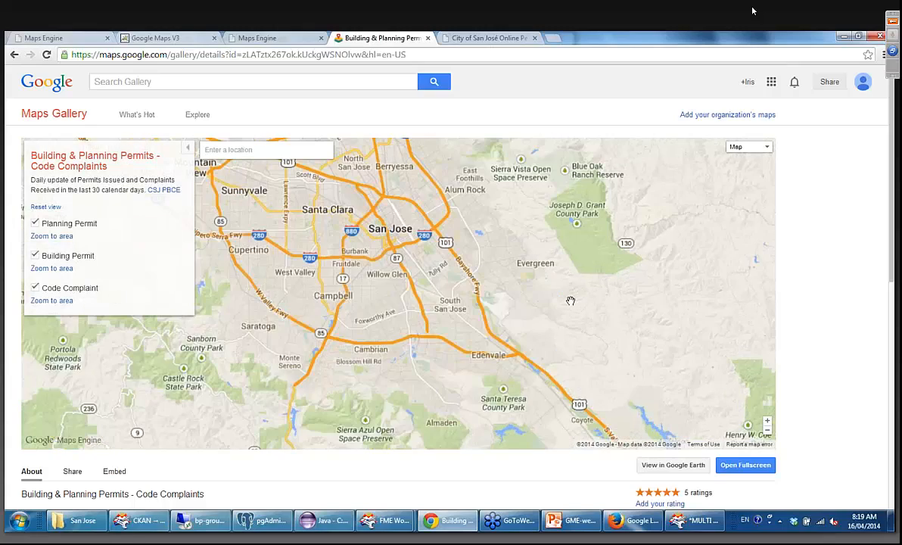
scroll(513, 318, up, 1)
drag(514, 318, 612, 282)
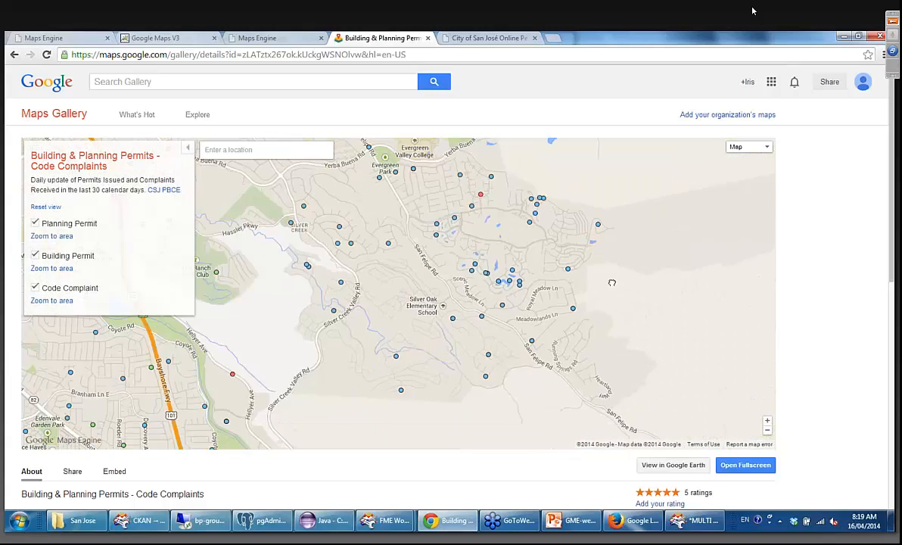
drag(284, 348, 568, 238)
drag(492, 333, 479, 296)
scroll(479, 296, up, 1)
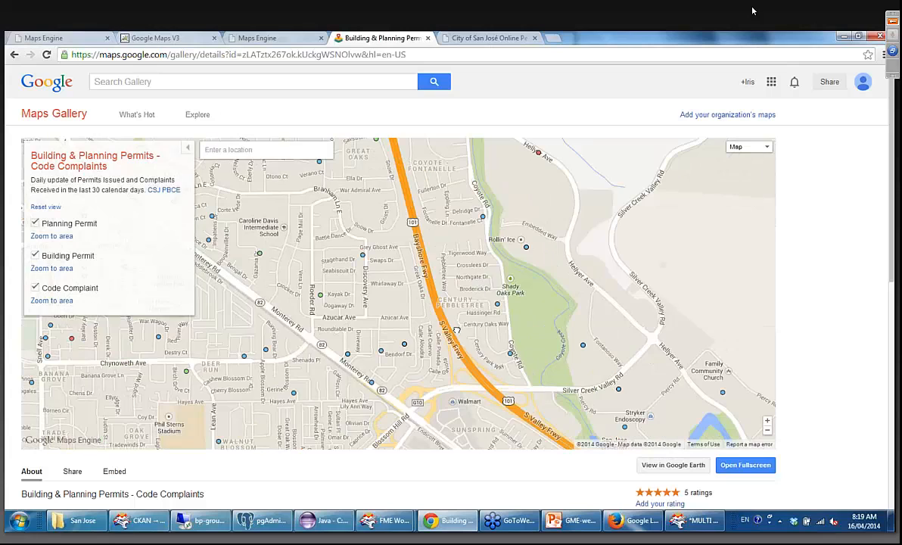
drag(457, 330, 475, 264)
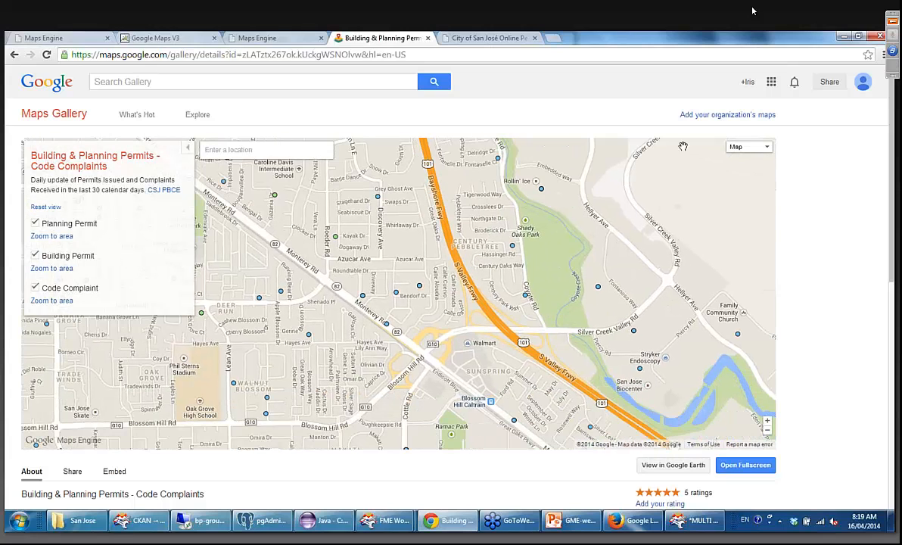
Check the available base map types, and download the permits map as map.kml for viewing in Google Earth.
click(766, 148)
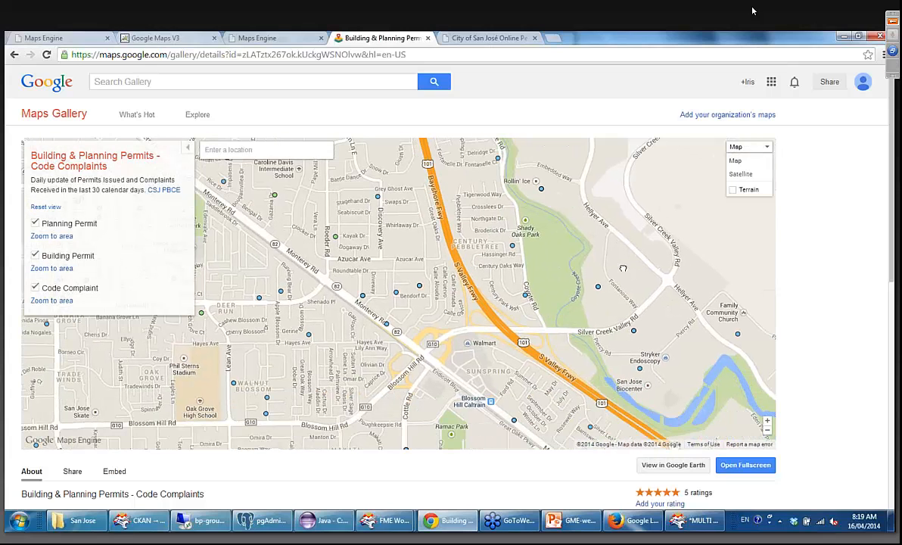
drag(623, 268, 609, 243)
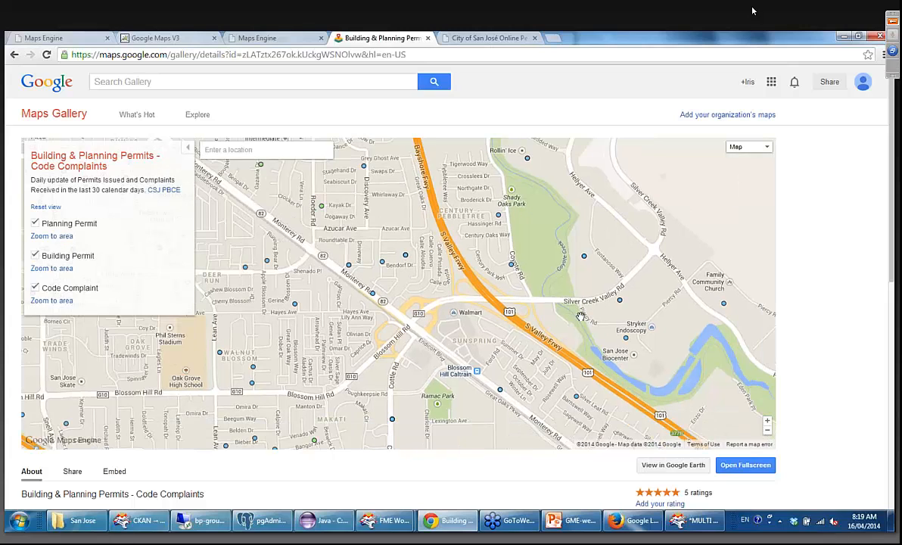
click(666, 465)
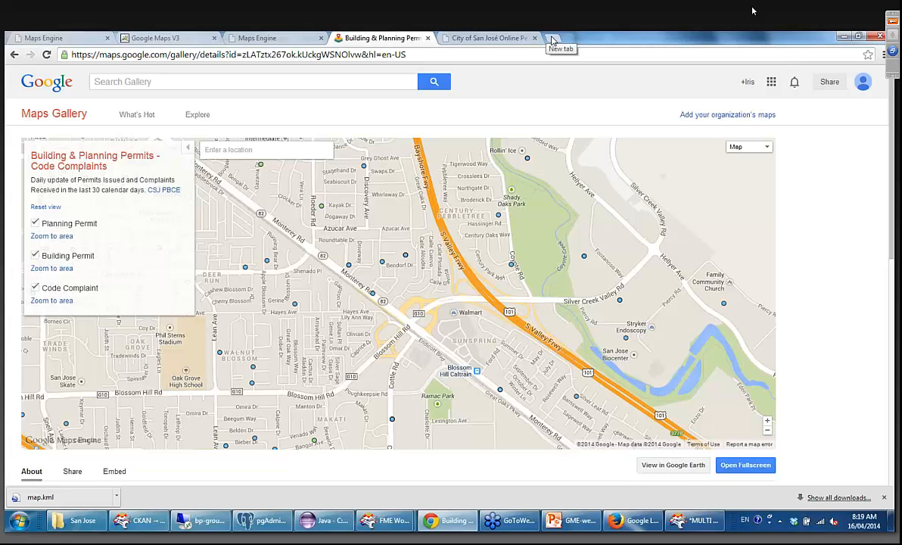
click(279, 81)
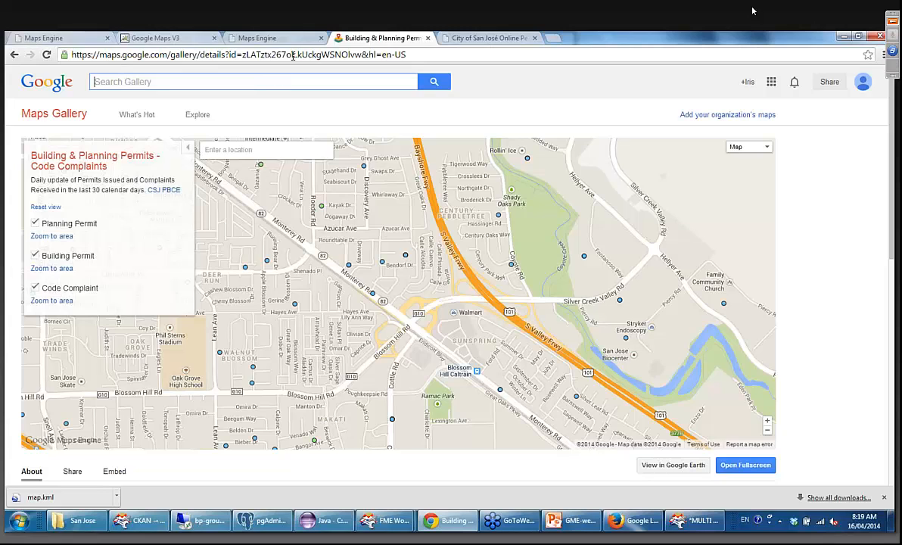
Search the Maps Gallery for "city of edmonton", open the City of Edmonton publisher page and look through its published maps.
text(city of edmonton)
key(Return)
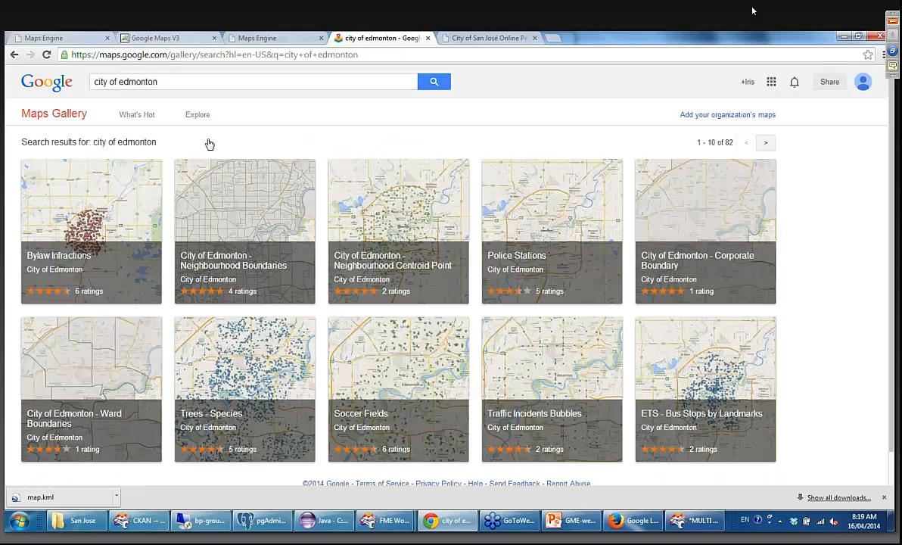
click(60, 269)
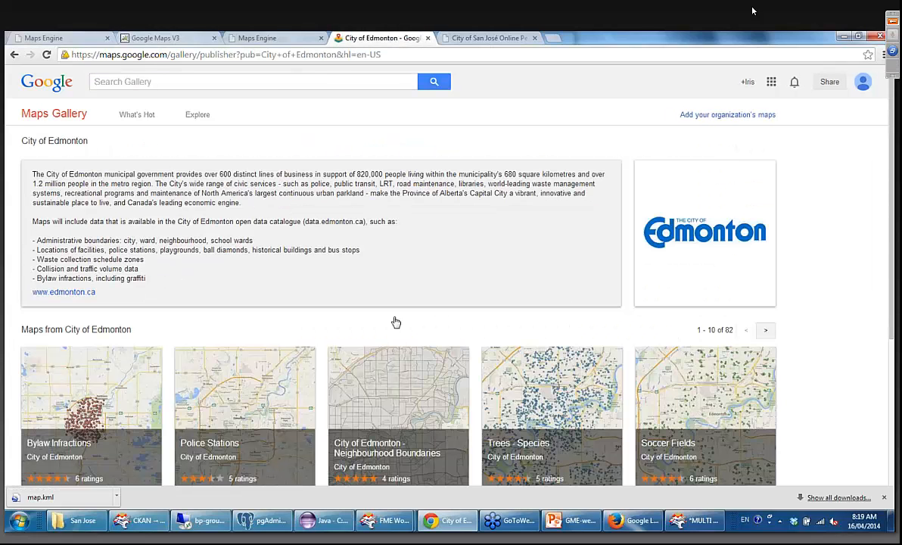
scroll(395, 323, down, 1)
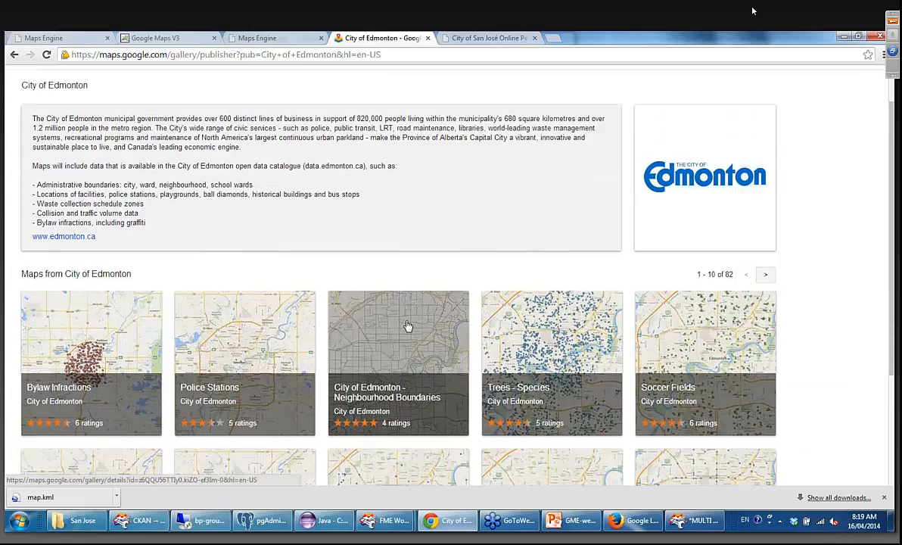
scroll(405, 324, up, 1)
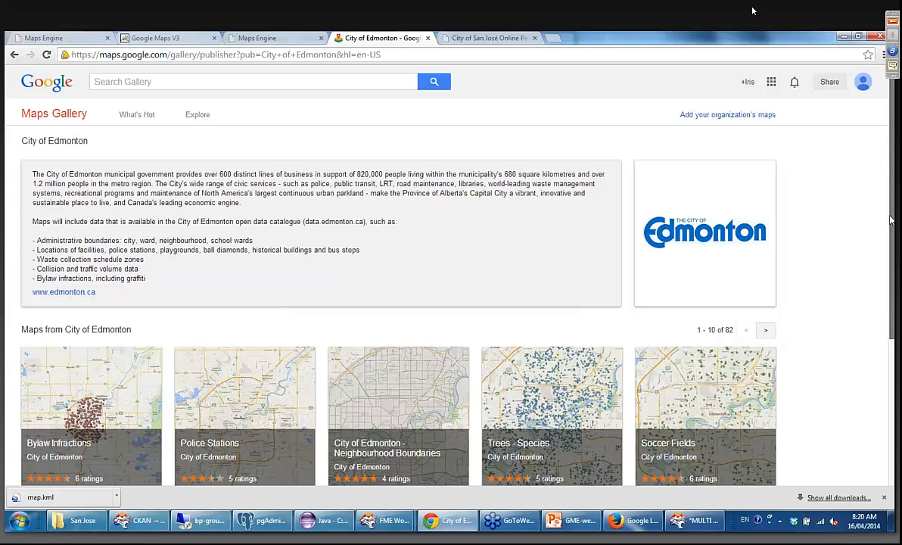
scroll(625, 189, down, 3)
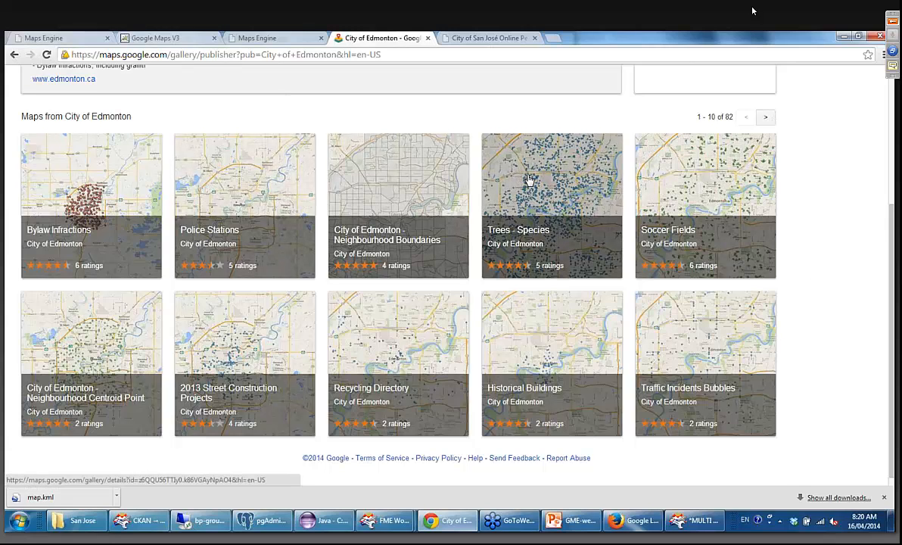
Open the Trees - Species map from the City of Edmonton gallery and examine the tree points around Mill Creek Ravine Park.
click(495, 169)
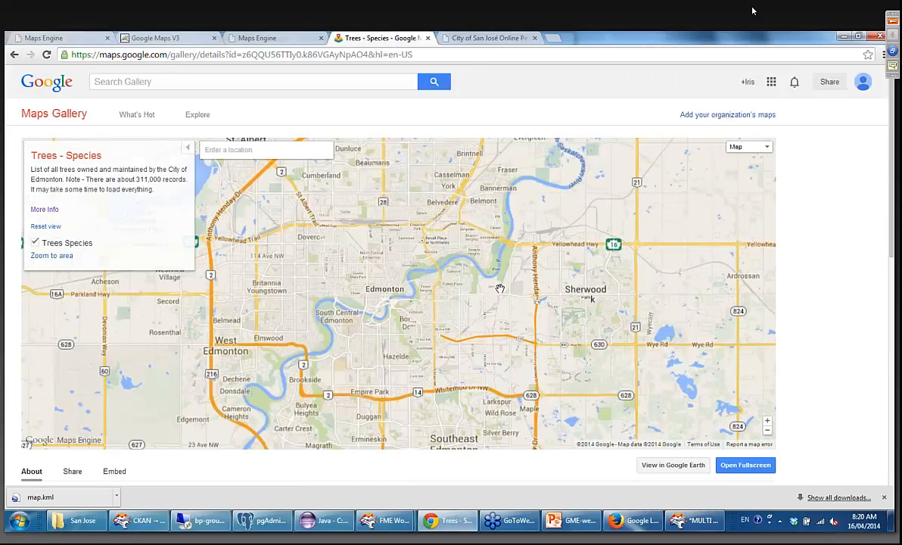
scroll(500, 288, up, 2)
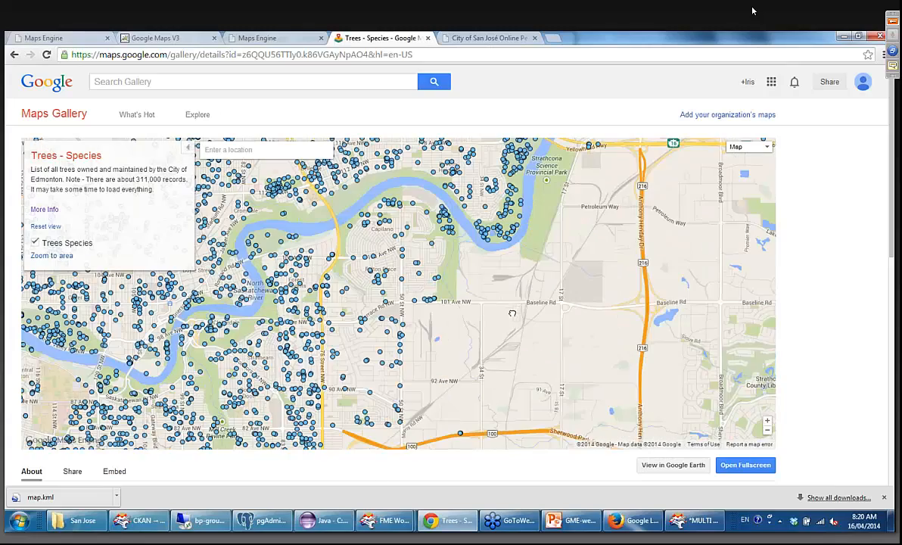
scroll(513, 313, down, 1)
scroll(445, 322, up, 3)
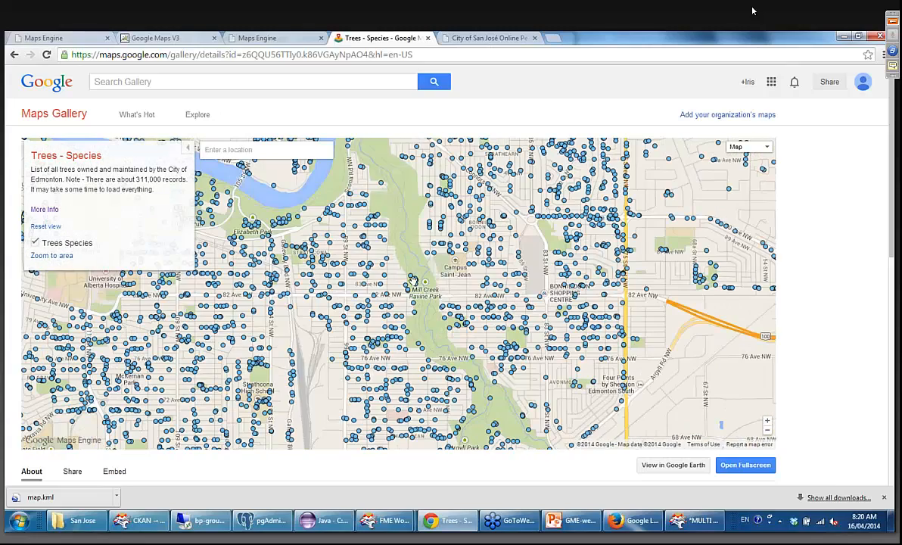
drag(430, 304, 456, 271)
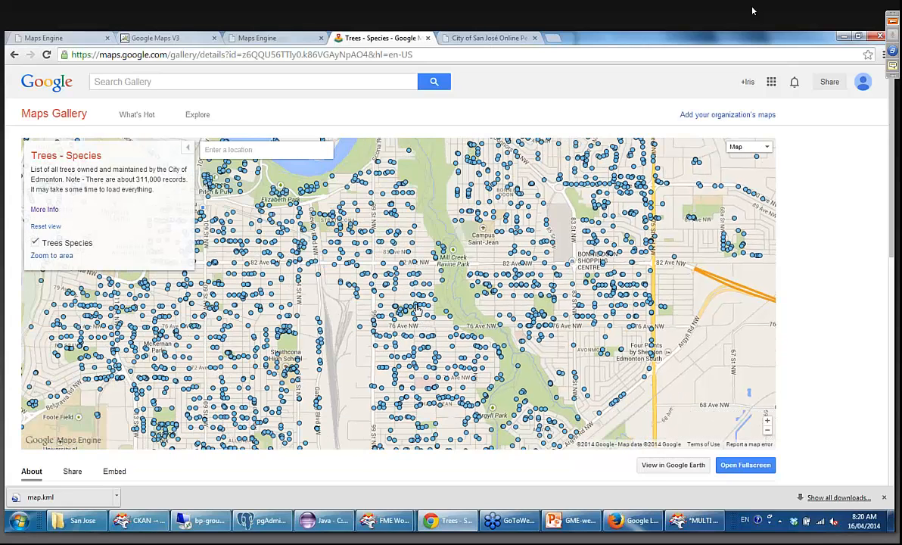
View the attribute details of a tree point just north of 76 Ave NW, west of Mill Creek Ravine, and dismiss them.
click(409, 308)
click(407, 310)
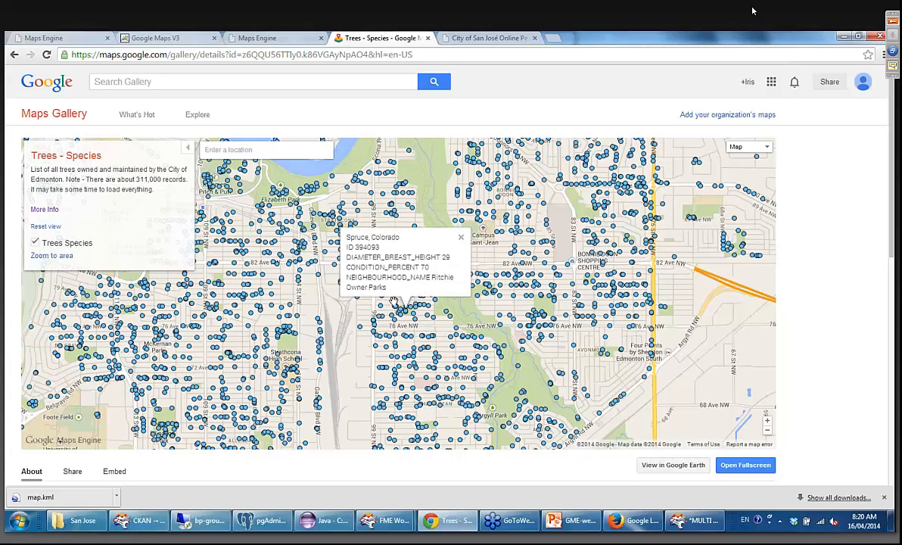
click(391, 357)
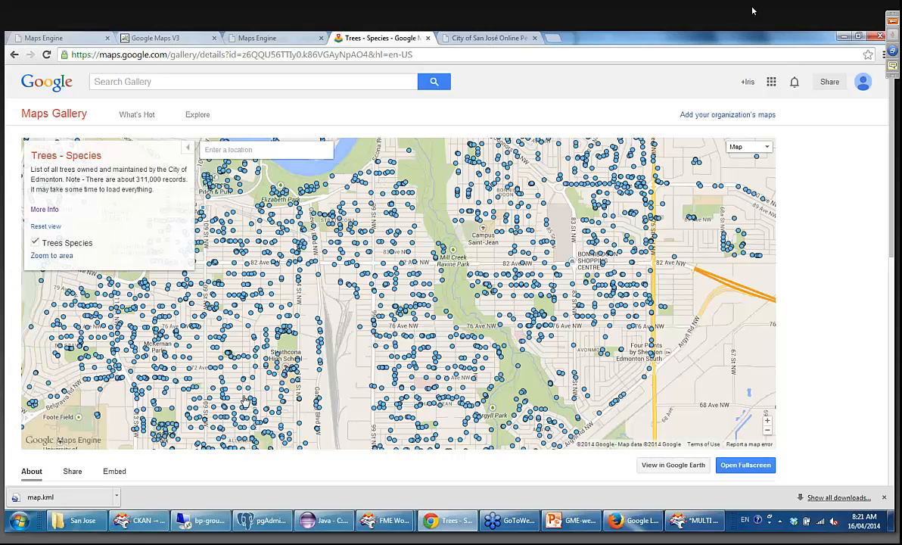
Switch to GME-webinar-April.pptx in PowerPoint, start the slide show from slide 15 and advance to the City of Edmonton Socrata Sync slide.
click(571, 521)
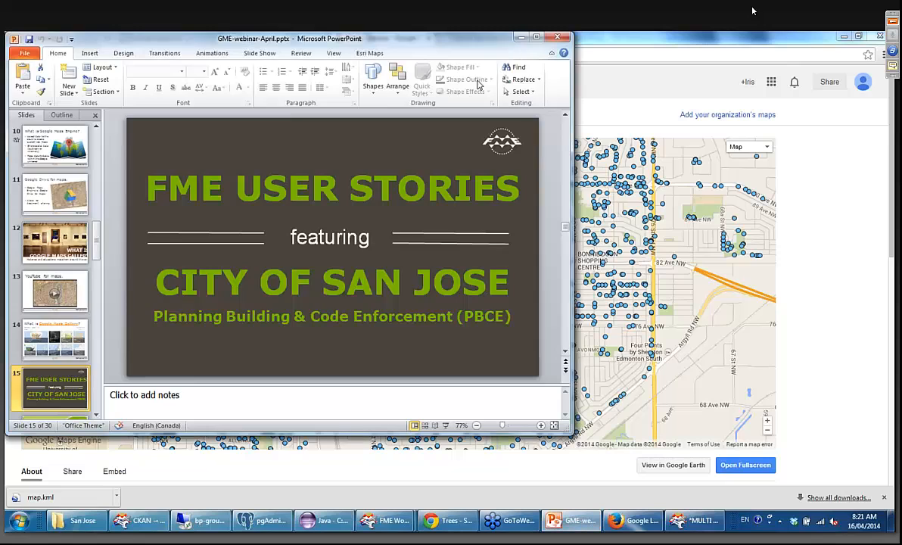
click(445, 426)
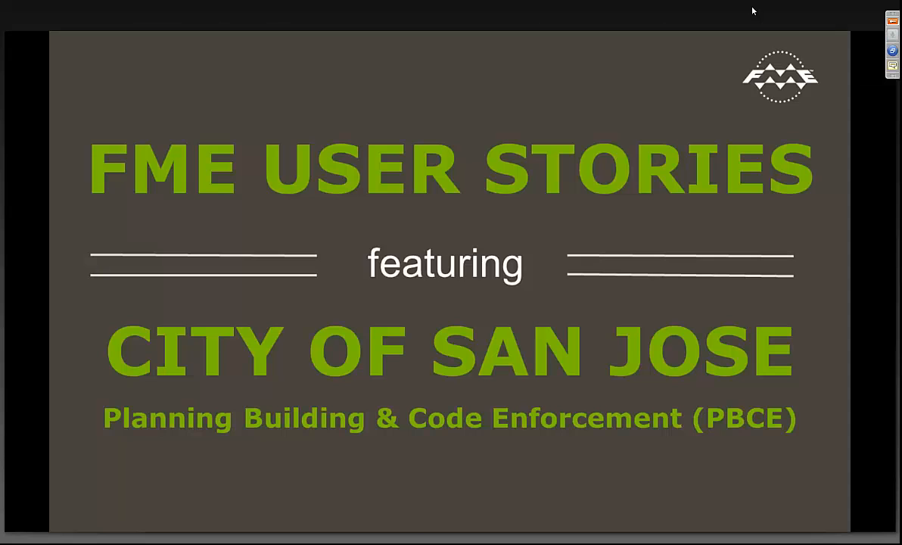
key(Right)
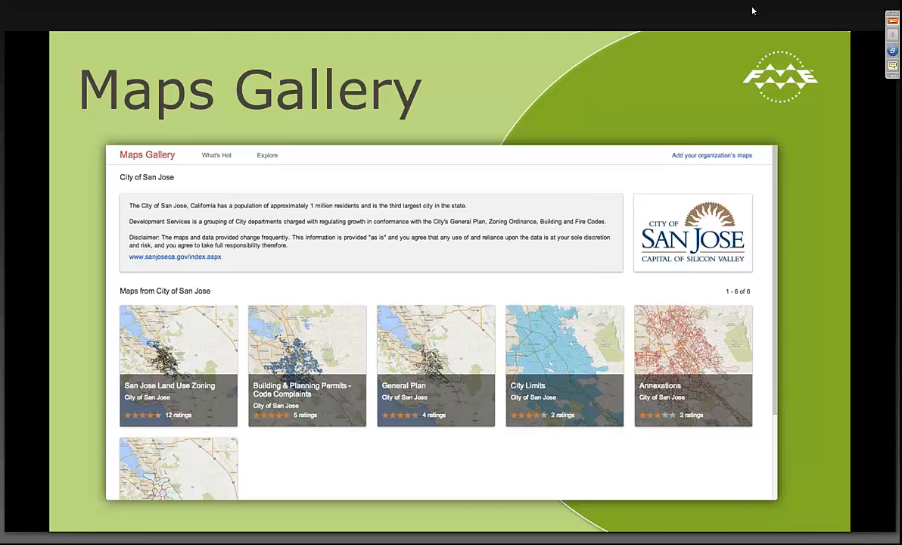
key(Right)
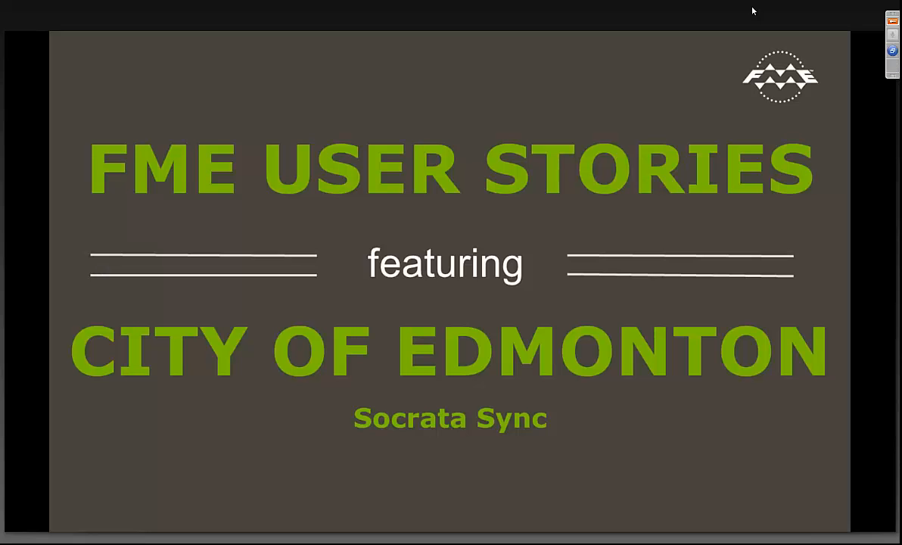
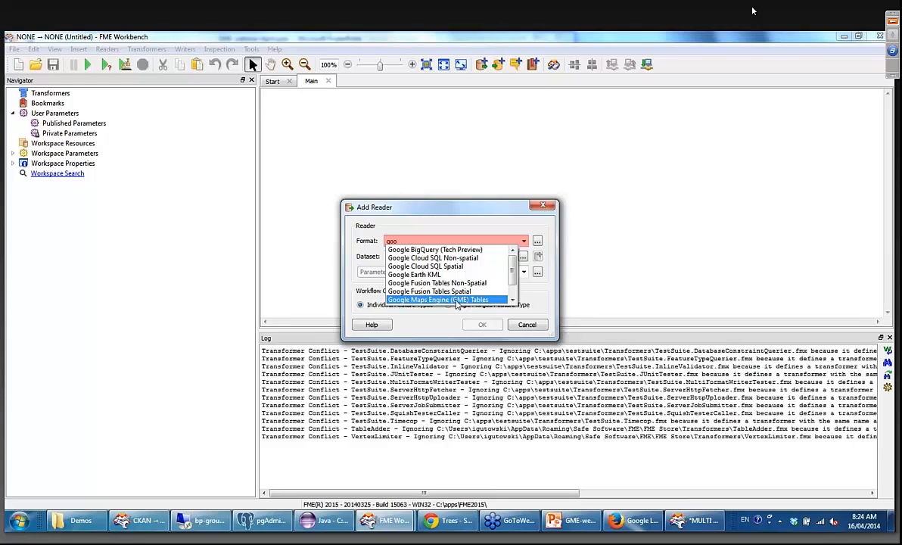
Set the new reader's format to Google Maps Engine (GME) Tables and request a new refresh token in its parameters.
click(456, 301)
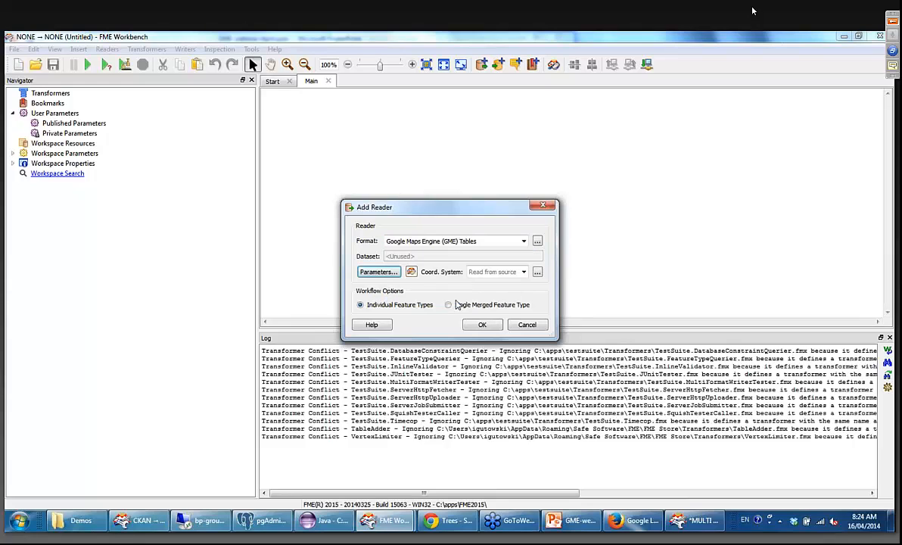
click(382, 274)
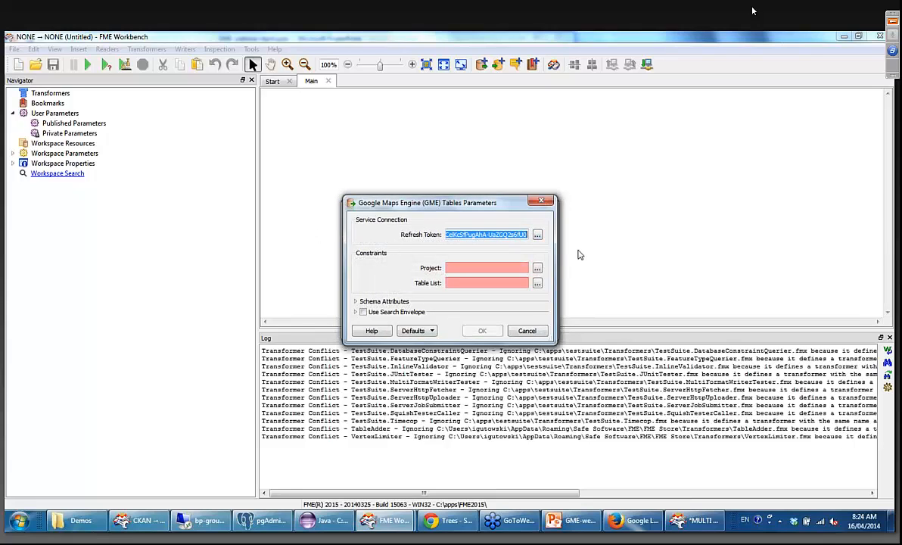
click(537, 236)
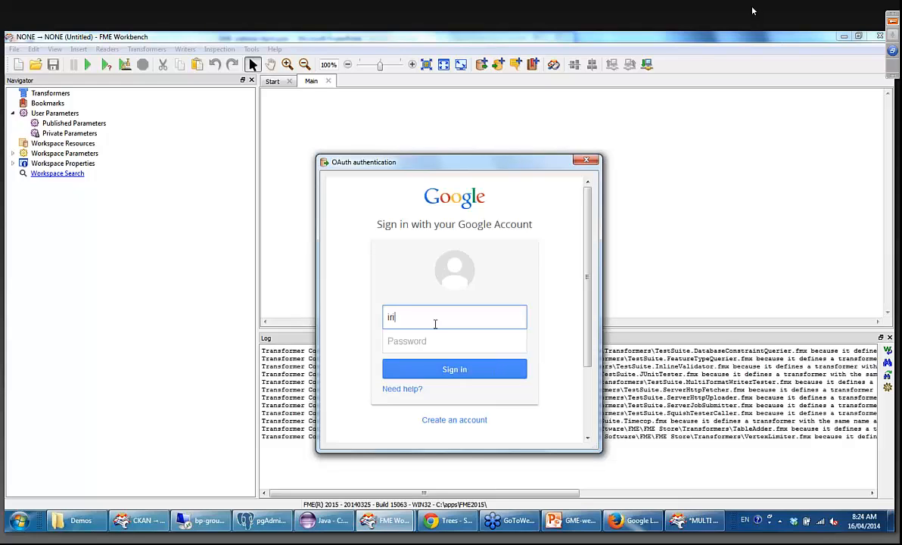
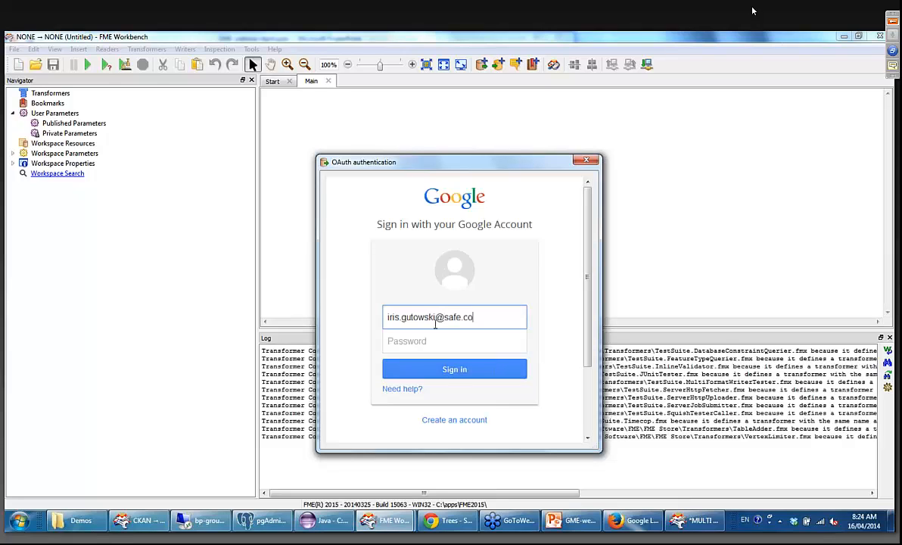
Enter the account's e-mail address in the Google sign-in form.
key(Tab)
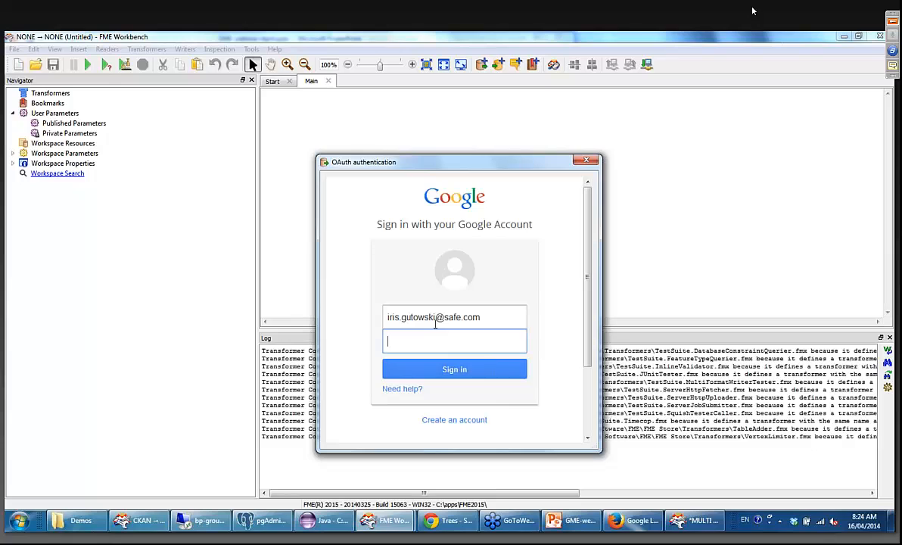
Try to sign in to the Google account with the account password.
text(•••)
key(BackSpace)
key(BackSpace)
key(BackSpace)
key(BackSpace)
key(BackSpace)
text(••••••)
key(Return)
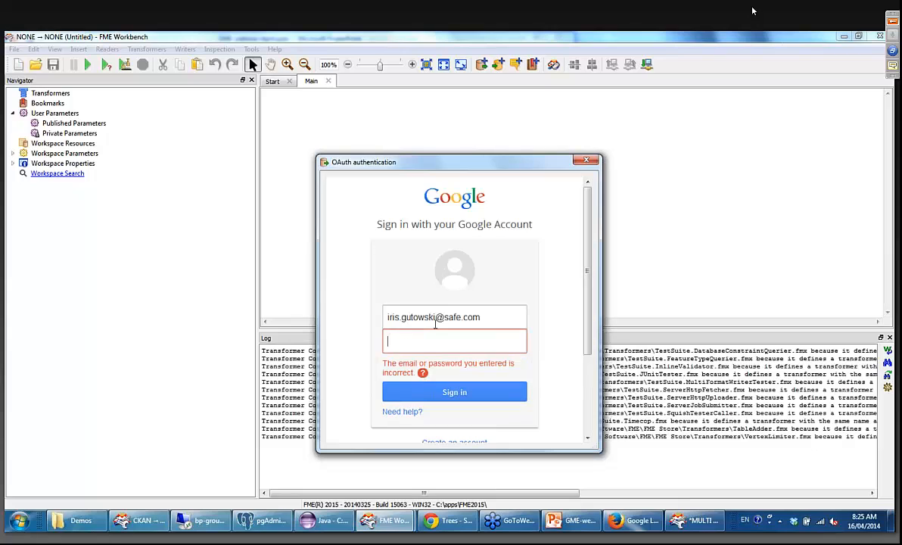
Enter the account password again, sign in and allow FME to view and manage the Google Maps Engine data.
text(••••)
key(Return)
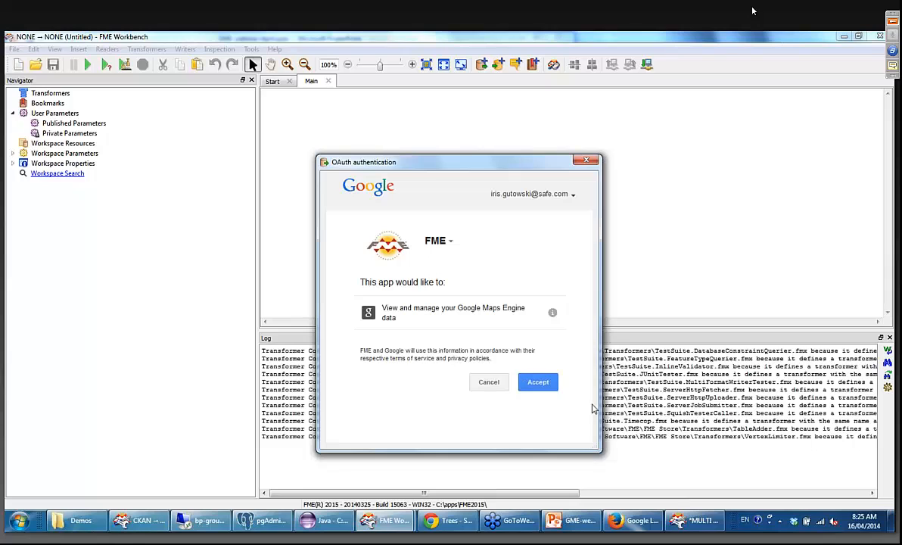
click(538, 383)
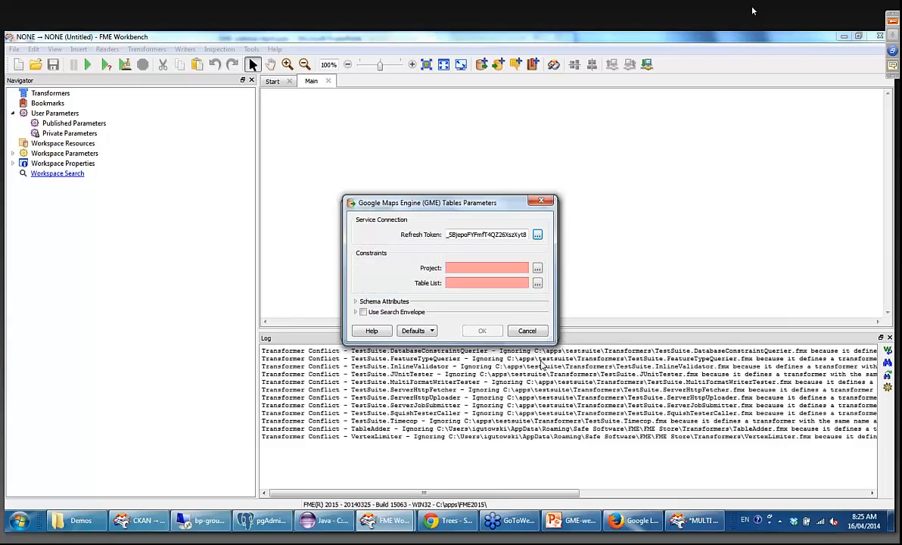
Check the generated refresh token from its beginning and save the reader parameters as My Defaults.
double_click(464, 231)
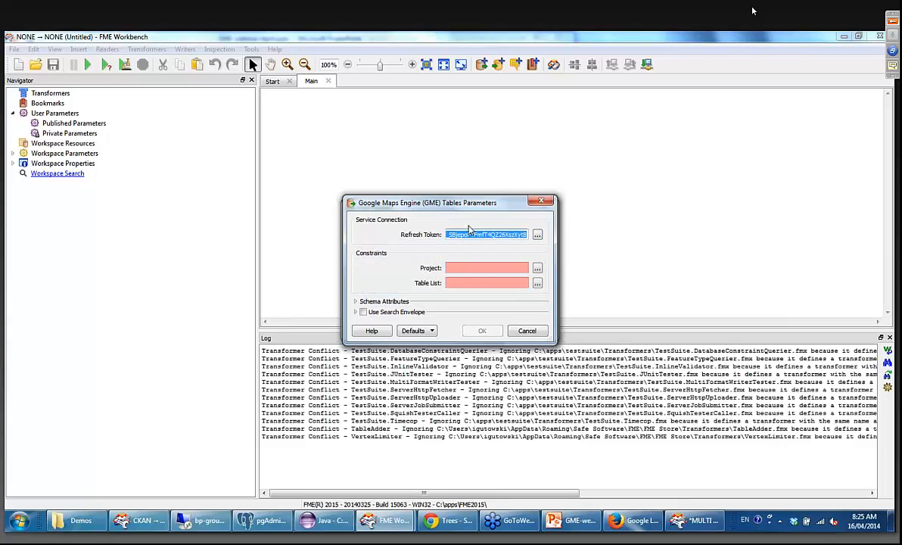
key(Left)
key(Left)
key(Left)
key(Left)
key(Left)
key(Left)
key(Left)
key(Left)
key(Left)
key(Left)
key(Left)
key(Left)
key(Left)
key(Left)
key(Left)
key(Left)
key(Left)
key(Left)
key(Left)
key(Left)
key(Left)
click(523, 267)
click(425, 331)
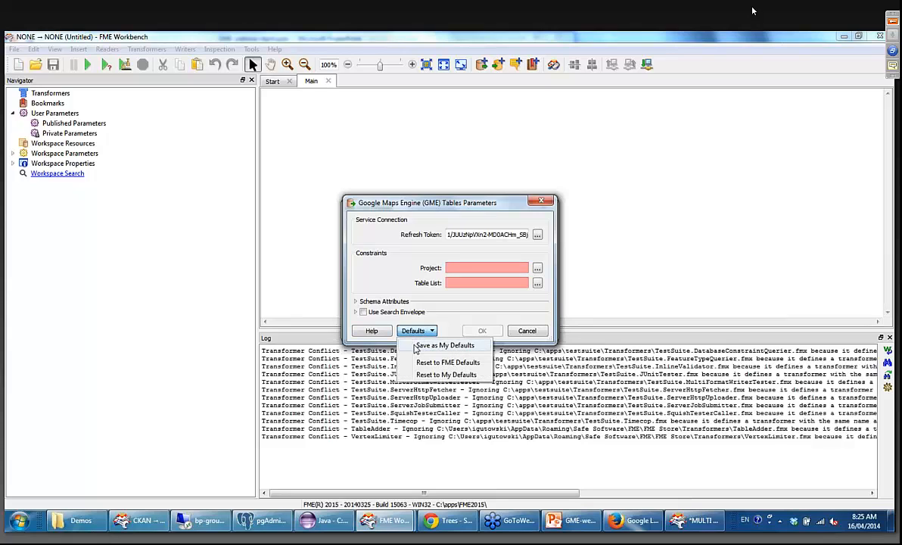
click(415, 347)
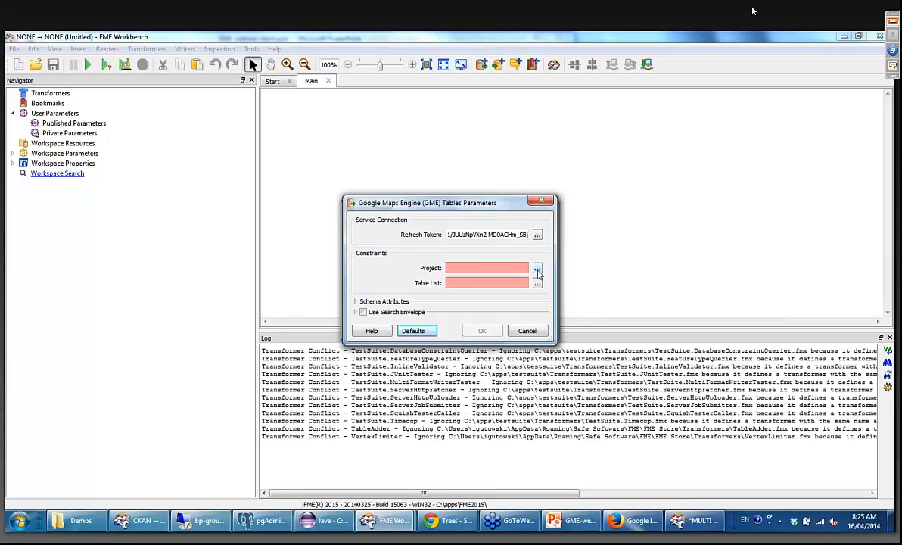
Set the reader's project constraint to CRM Geocoding.
click(537, 270)
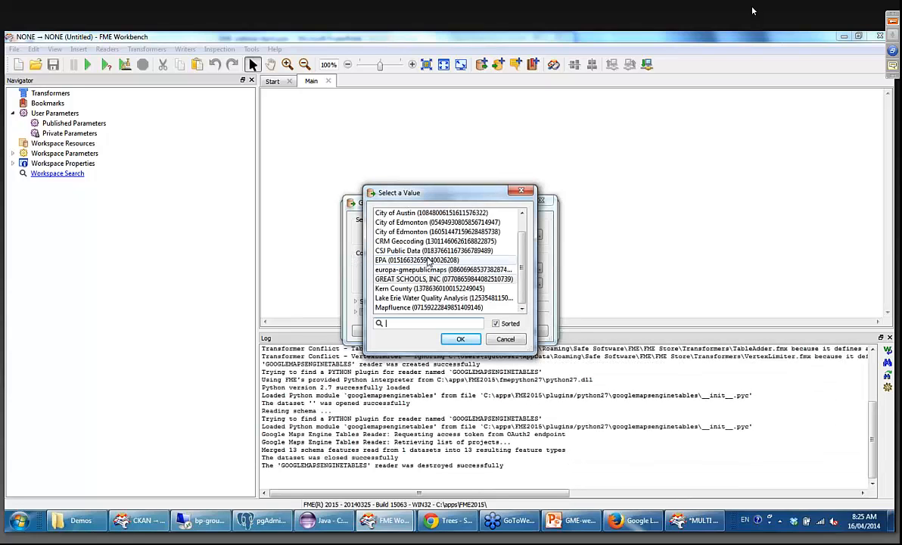
click(420, 242)
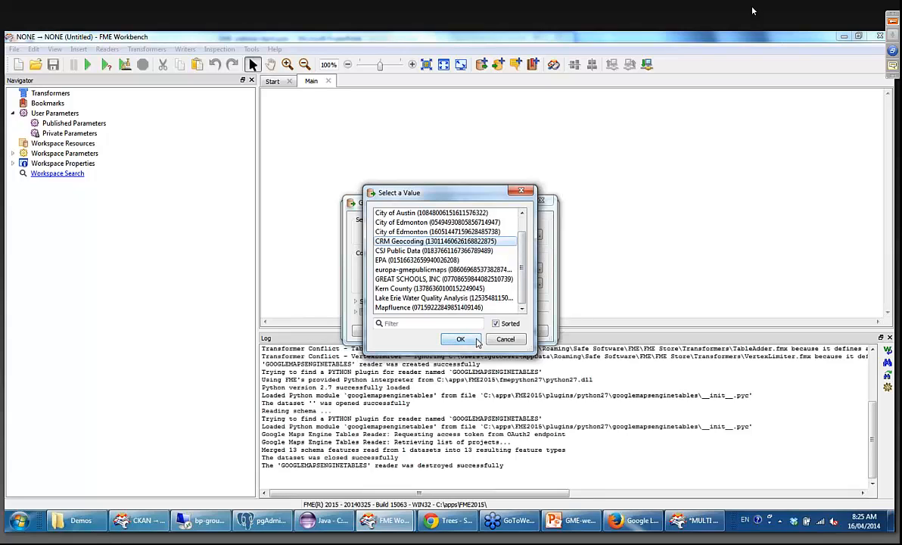
click(477, 341)
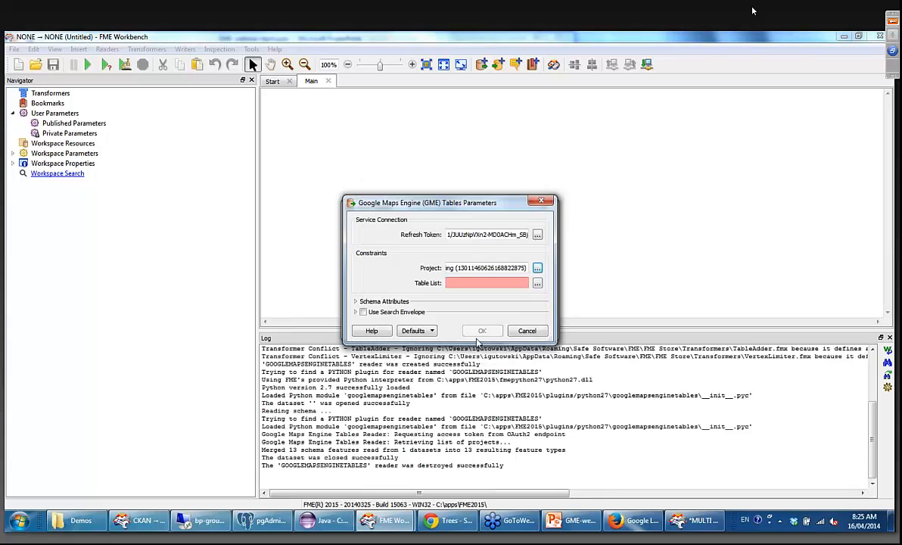
Select the Parcels and Park Boundaries tables for the table list and add the reader to the workspace.
click(539, 288)
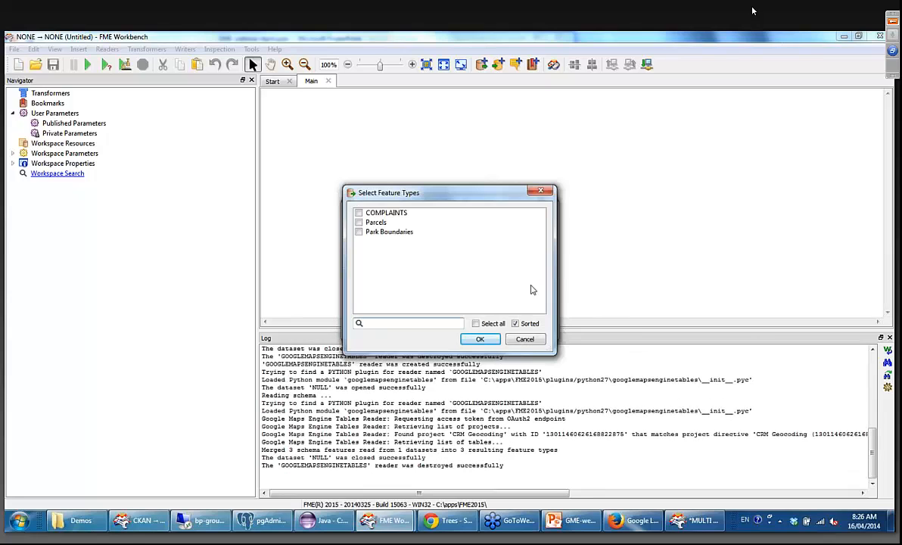
click(378, 222)
click(403, 232)
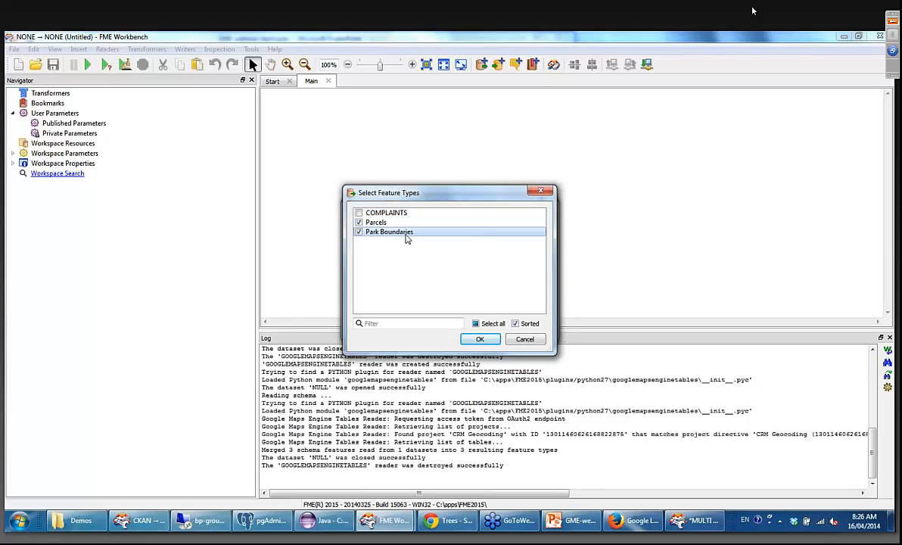
click(474, 341)
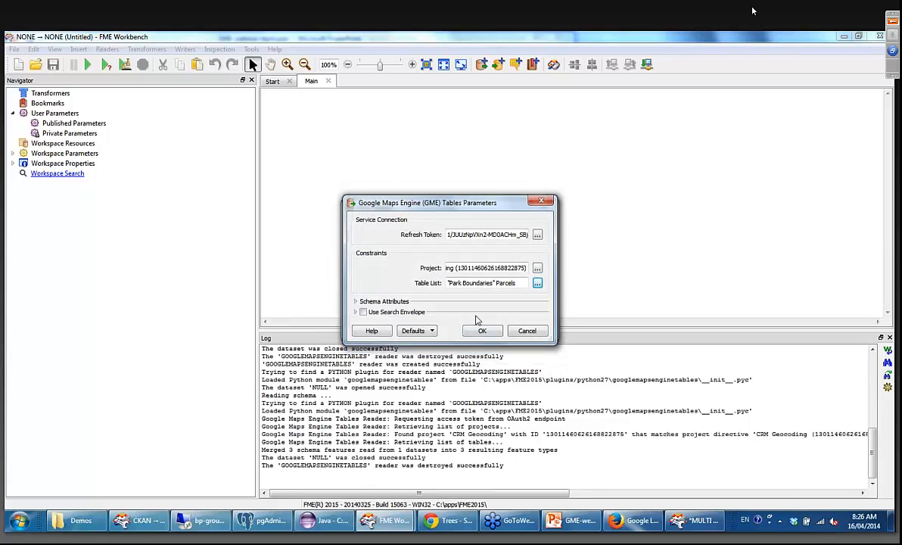
click(482, 330)
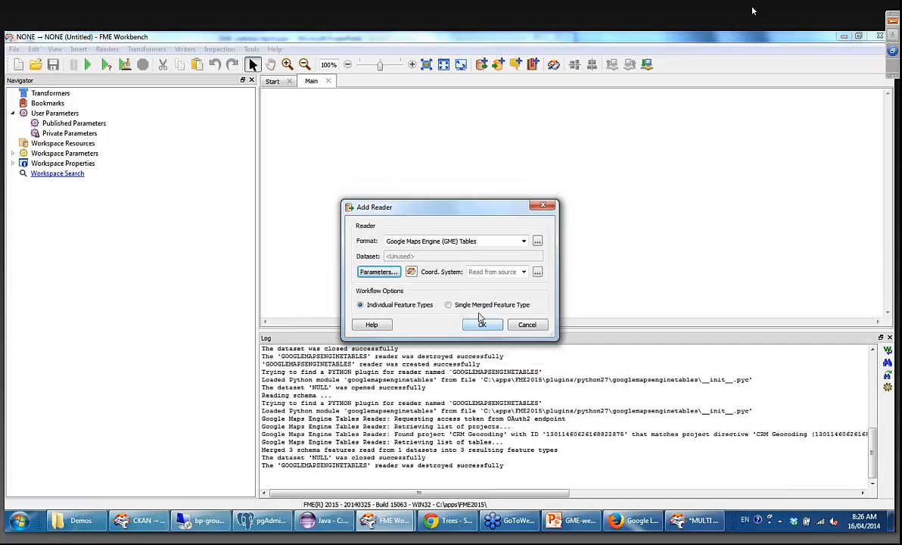
click(475, 326)
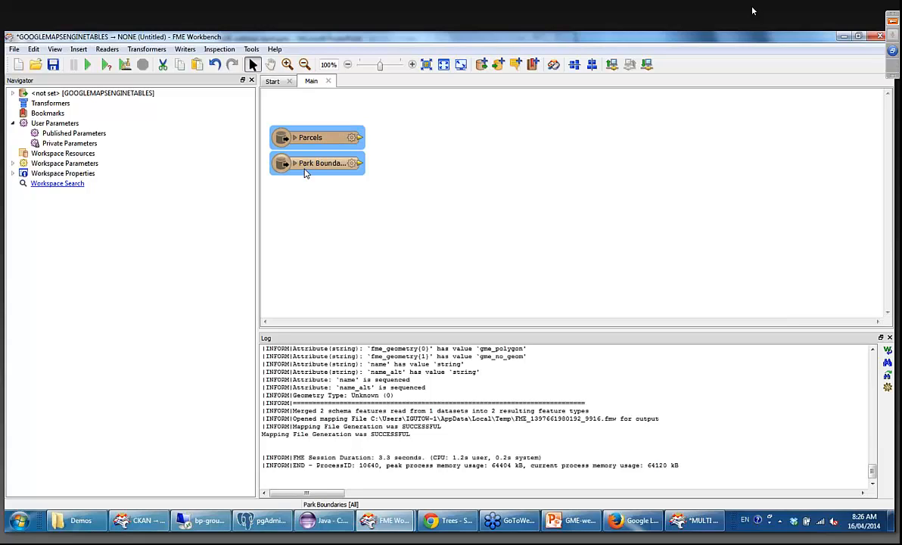
Expand the Parcels feature type's attributes and arrange the canvas with Parcels above Park Boundaries.
drag(304, 165, 315, 199)
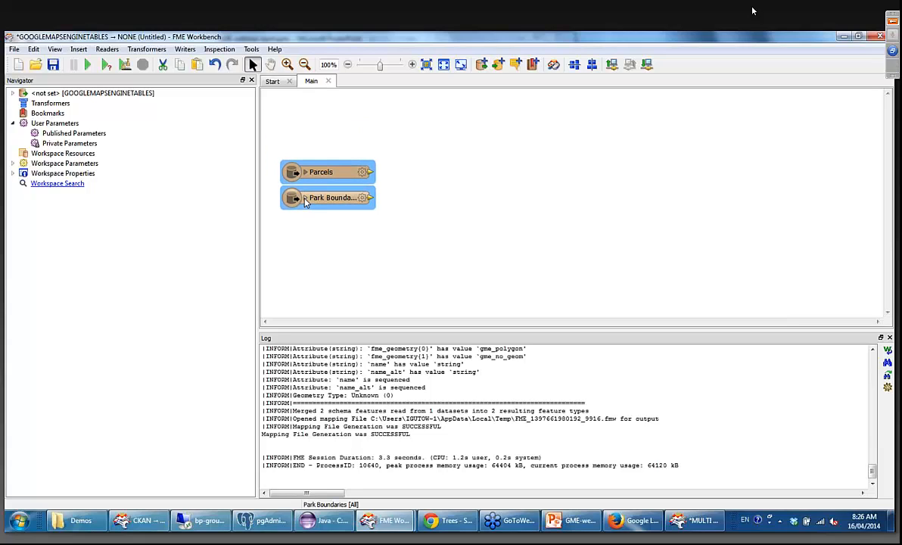
click(305, 198)
click(305, 198)
click(305, 173)
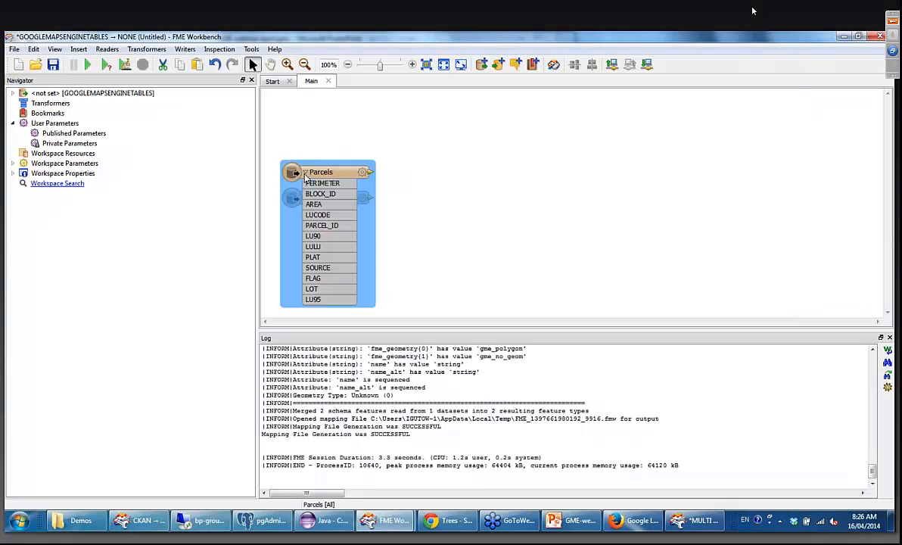
drag(305, 173, 308, 106)
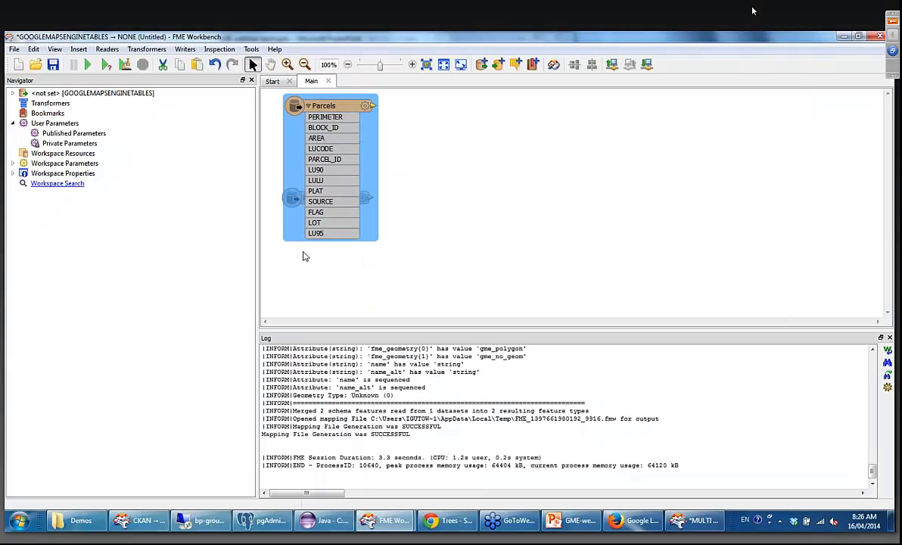
click(413, 225)
drag(292, 199, 290, 272)
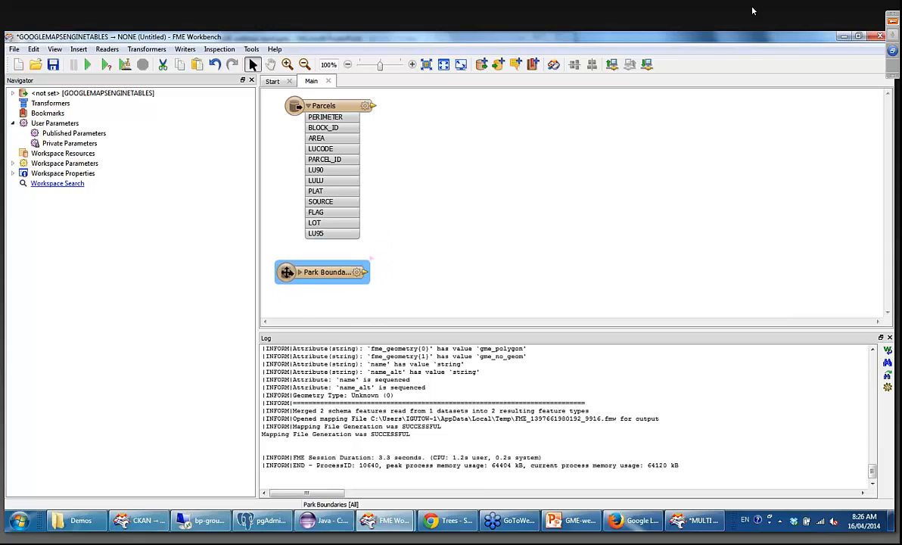
Connect an Inspector to both the Parcels and Park Boundaries feature types and run the translation.
right_click(361, 108)
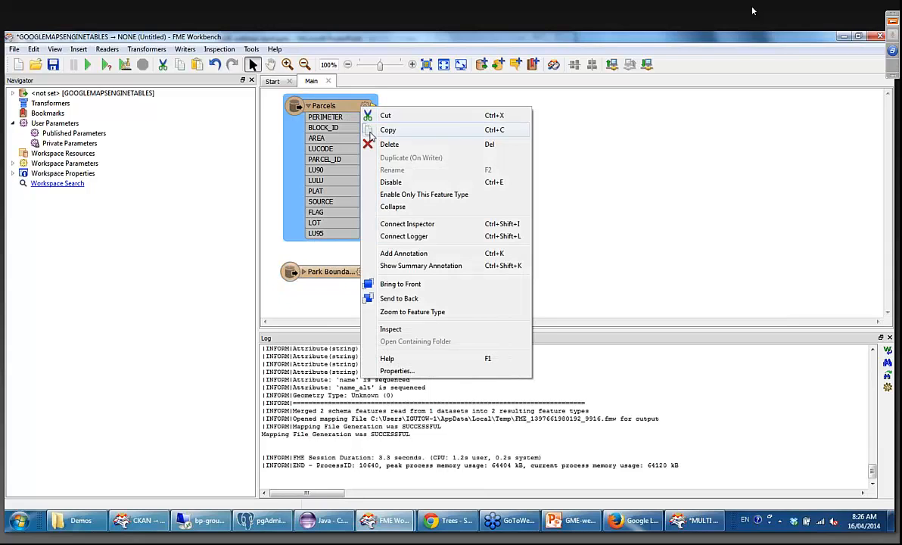
click(388, 225)
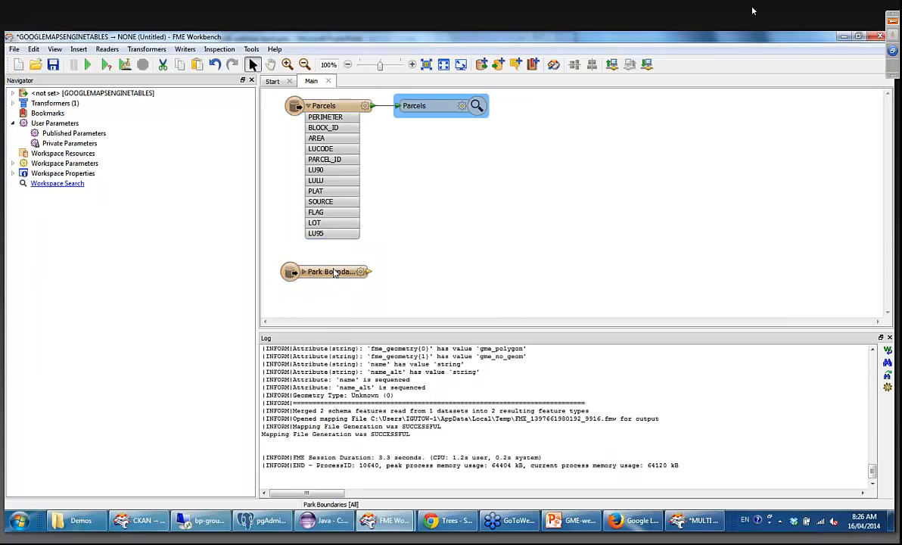
right_click(333, 272)
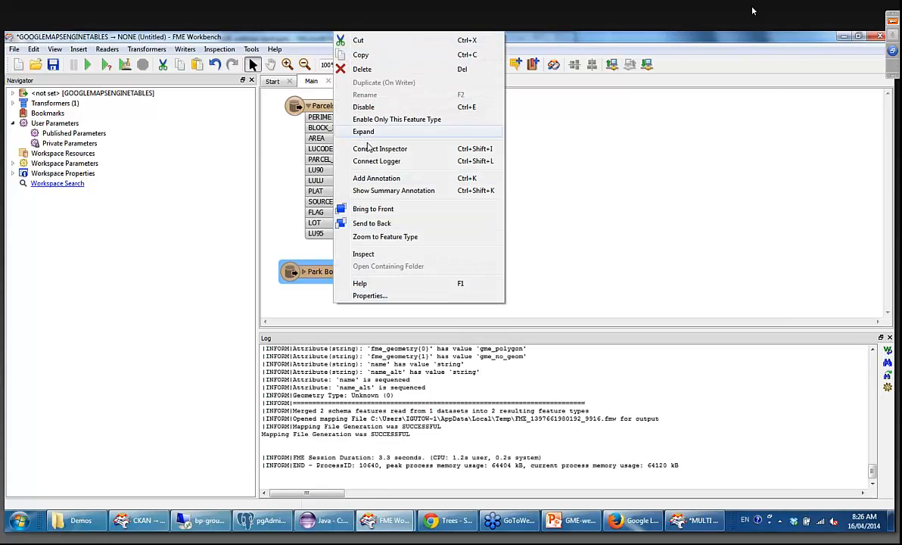
click(370, 149)
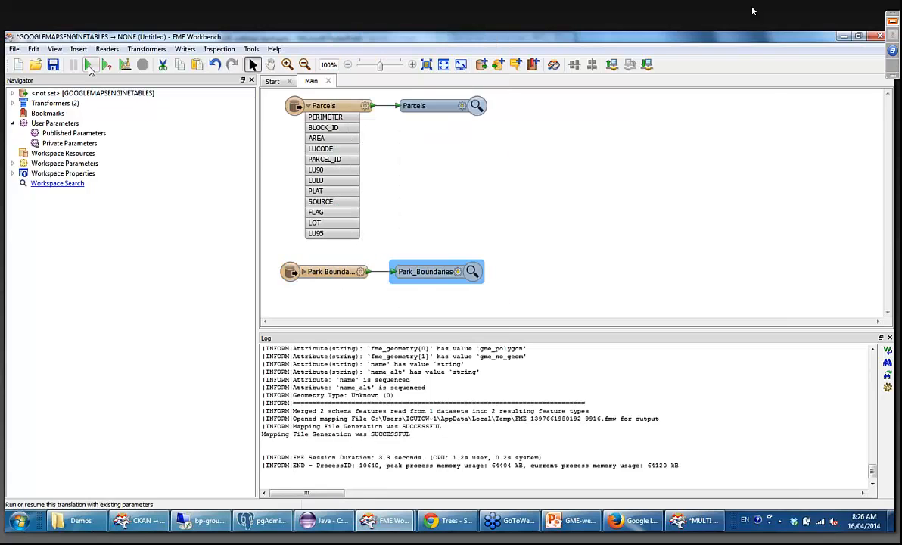
click(87, 64)
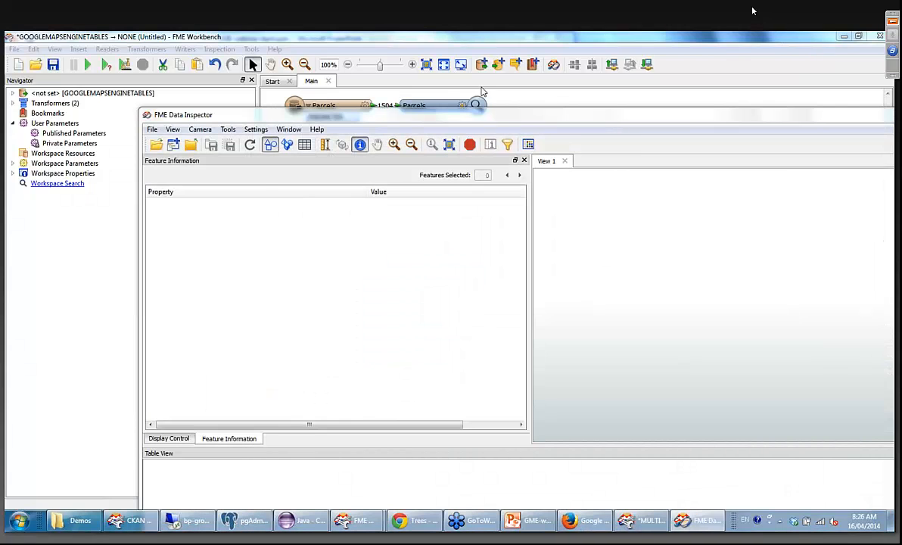
Examine the parcel polygons beside I-35 up close on the map in FME Data Inspector.
drag(606, 116, 519, 104)
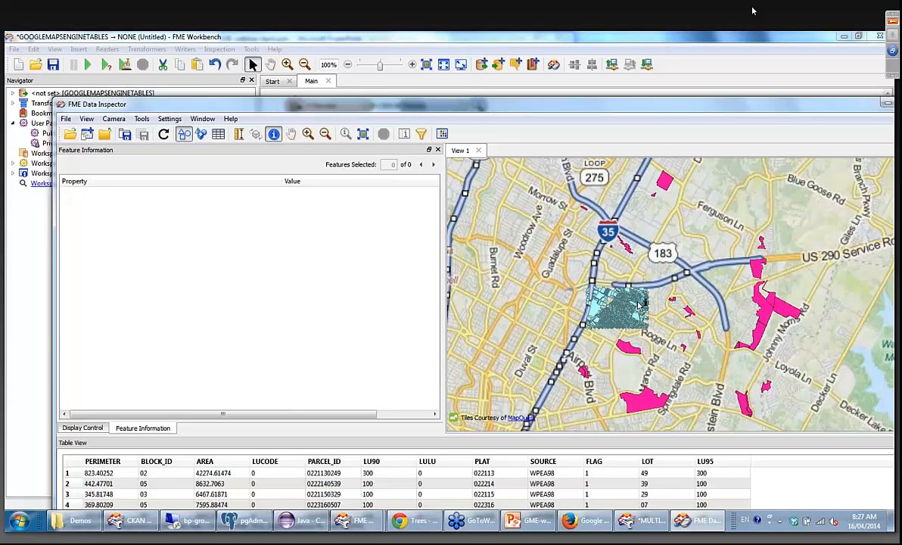
scroll(640, 310, up, 3)
scroll(608, 319, up, 1)
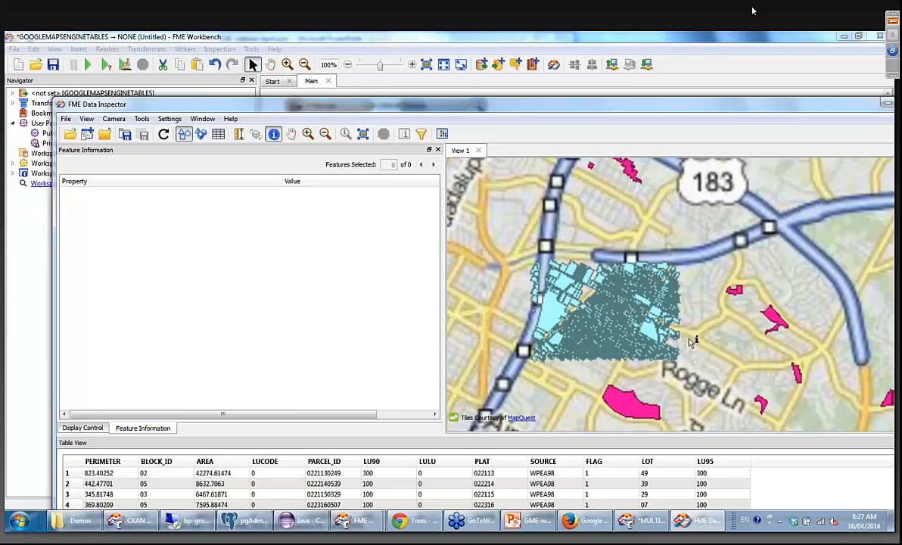
scroll(597, 277, up, 2)
scroll(598, 277, up, 1)
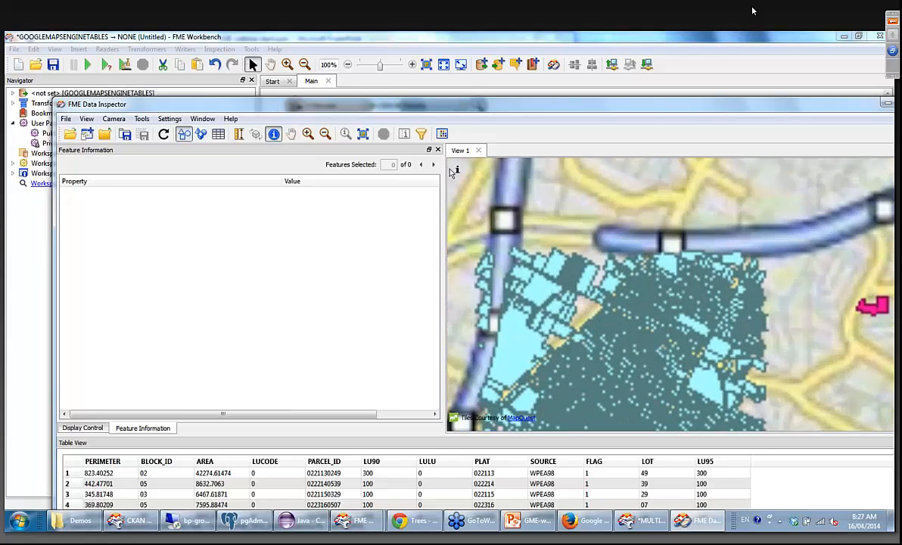
Close the Feature Information and Display Control views and maximize the FME Data Inspector window.
click(438, 149)
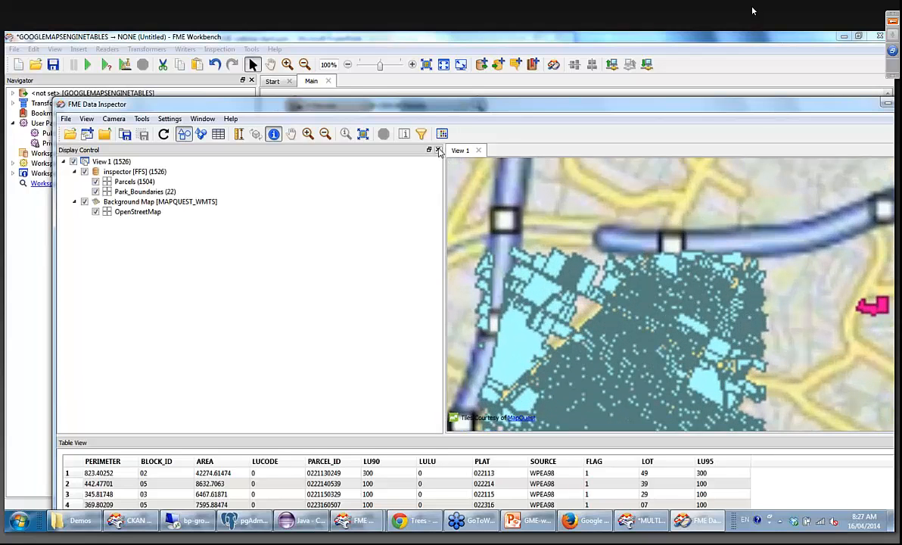
click(438, 149)
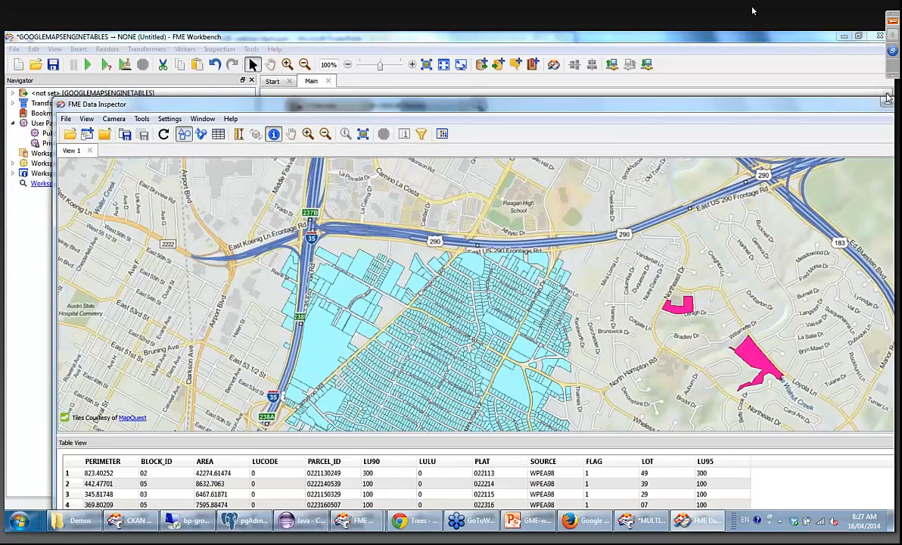
drag(825, 109, 663, 78)
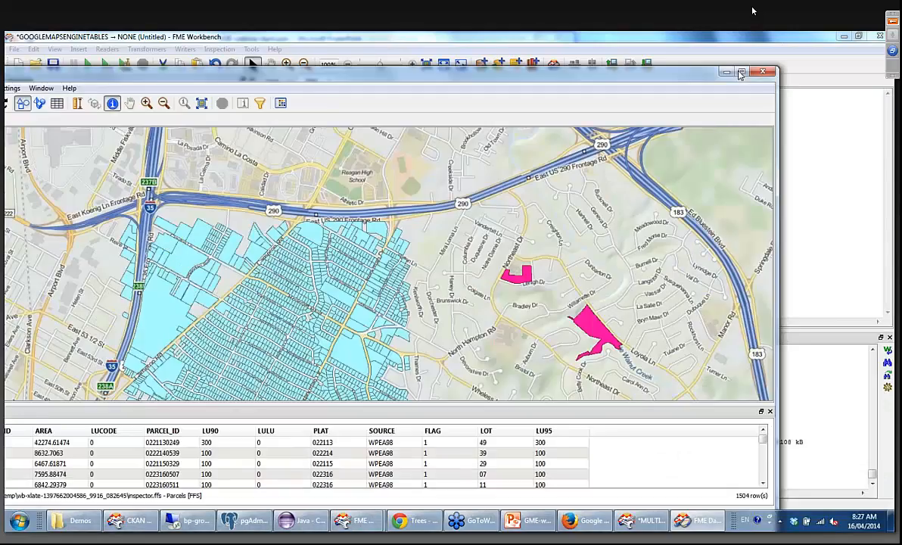
click(740, 74)
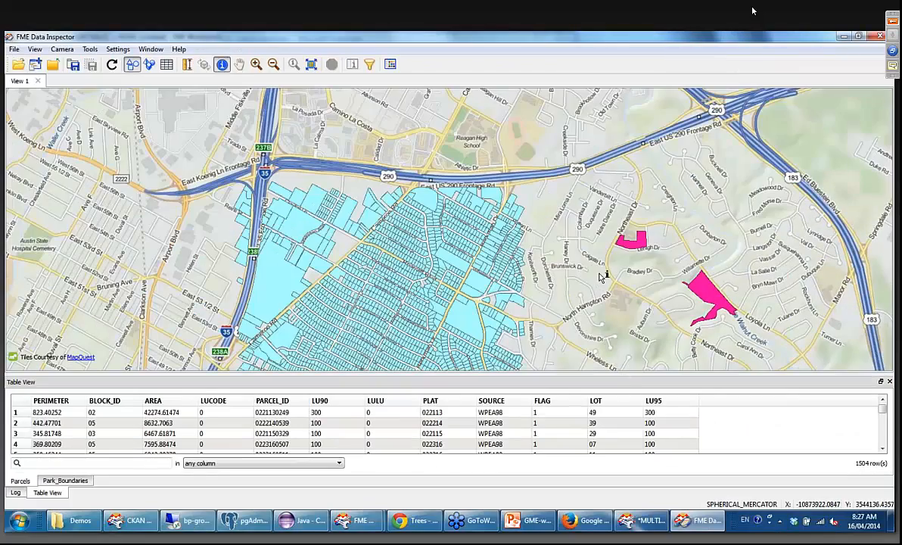
Query the attributes of two large parcels east of I-35 on the map, and return to FME Workbench.
scroll(601, 278, down, 1)
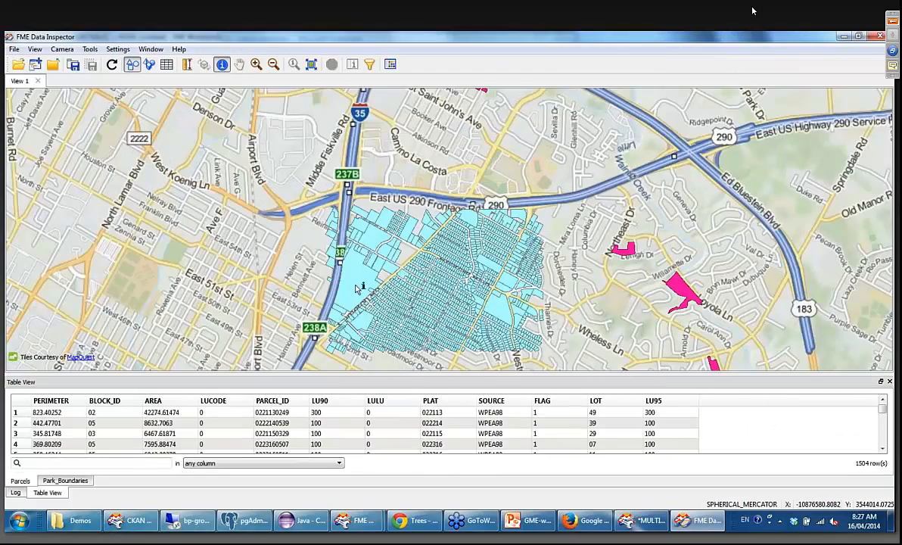
click(357, 287)
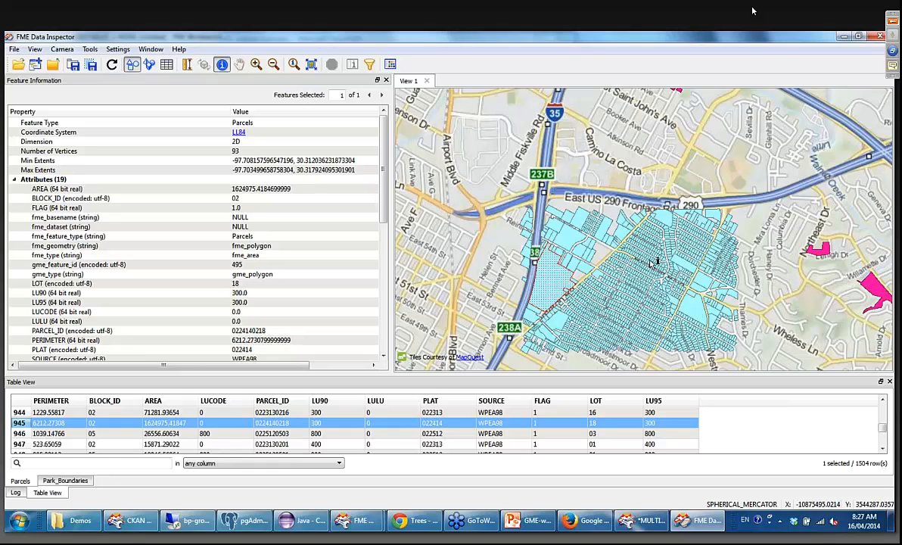
click(572, 249)
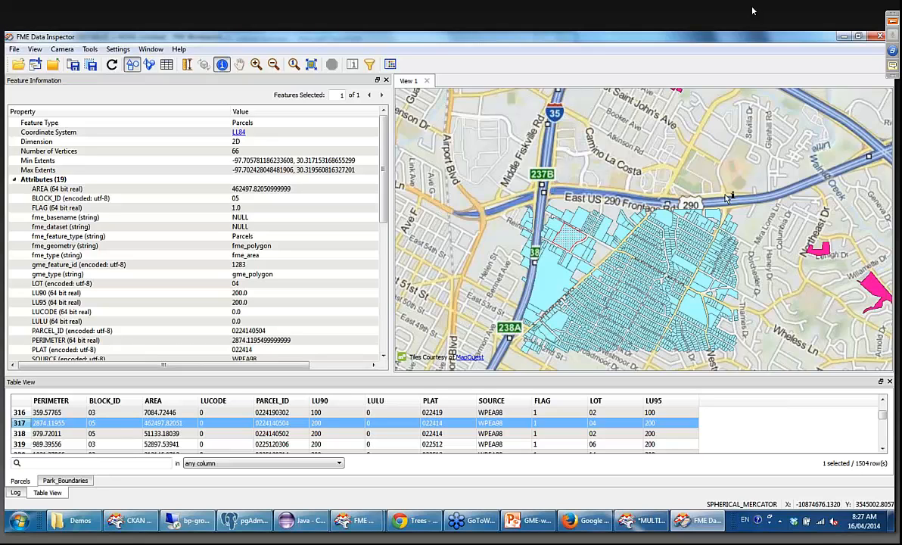
click(844, 37)
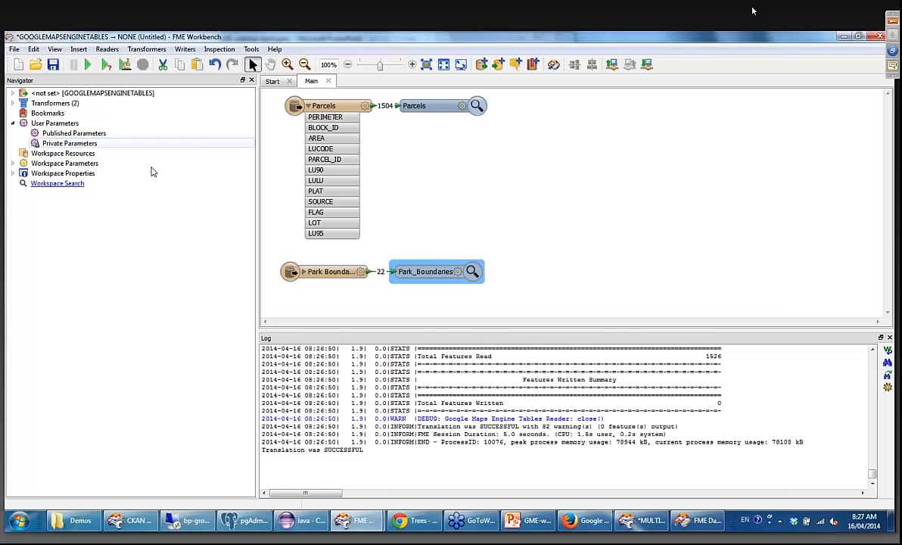
Choose Autodesk AutoCAD DWG/DXF as the format of a new writer for the workspace.
click(185, 49)
click(195, 62)
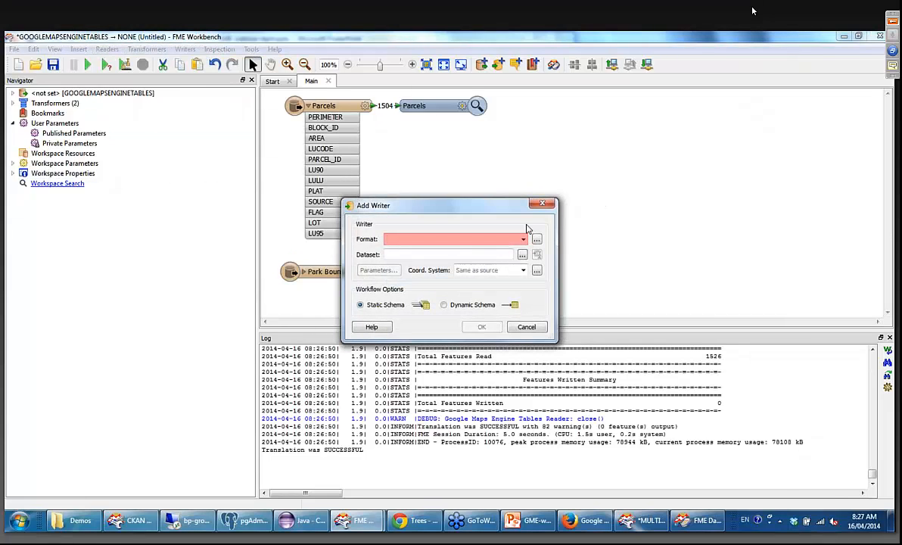
text(ac)
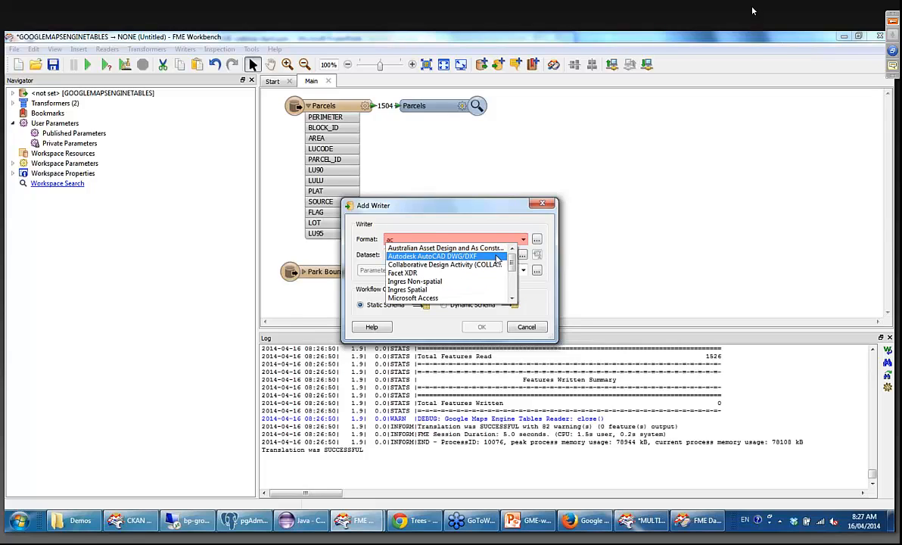
click(493, 262)
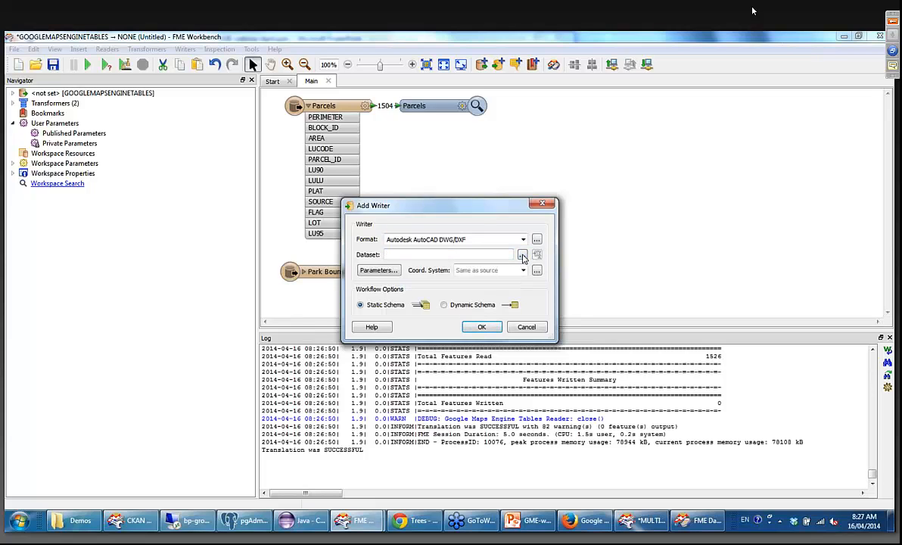
Set the writer's dataset to ParcelsUpdateLive.dwg in the Results folder under GME Webinar - April, Demos, 1-GMEReading.
click(522, 256)
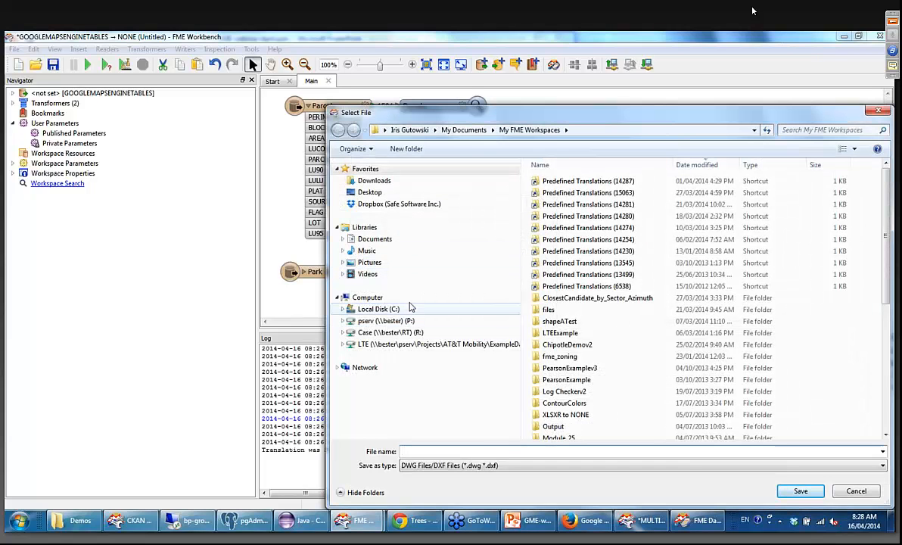
click(418, 204)
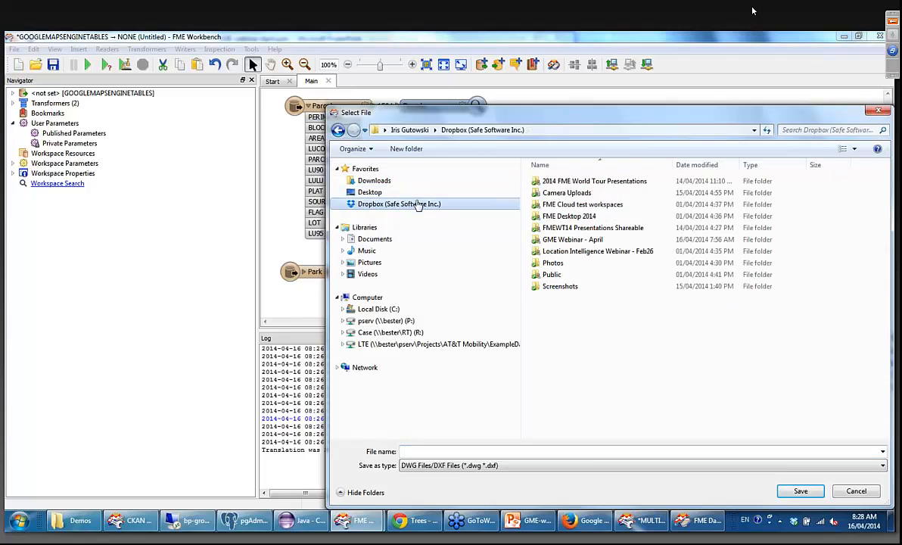
double_click(552, 239)
double_click(552, 184)
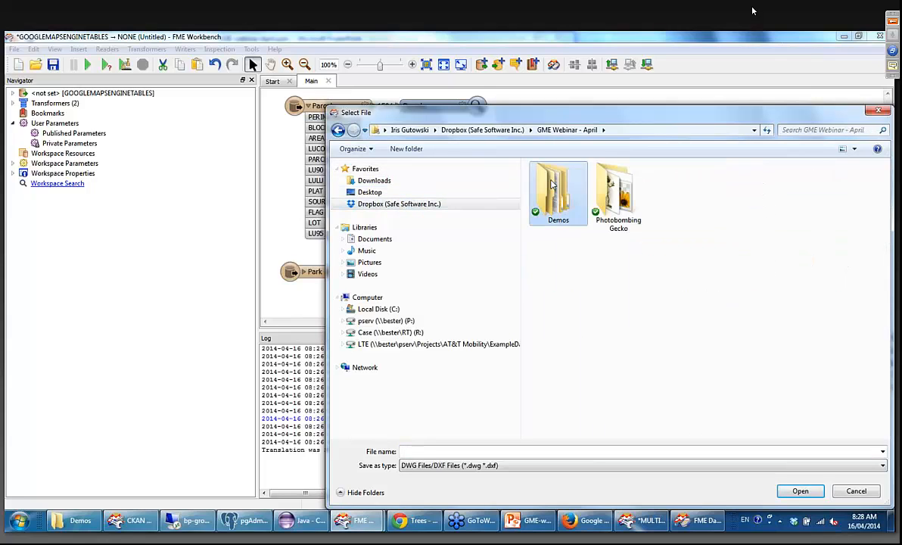
double_click(546, 181)
double_click(552, 182)
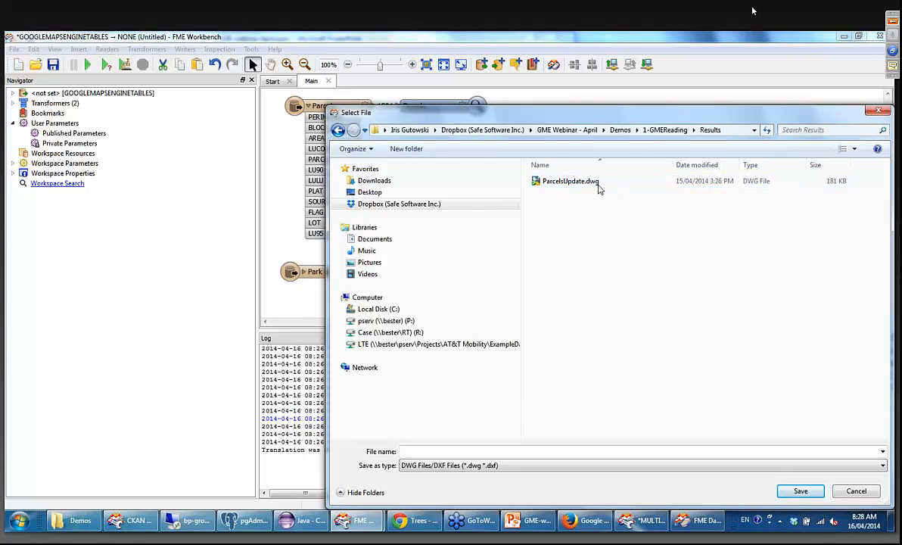
click(571, 181)
click(448, 451)
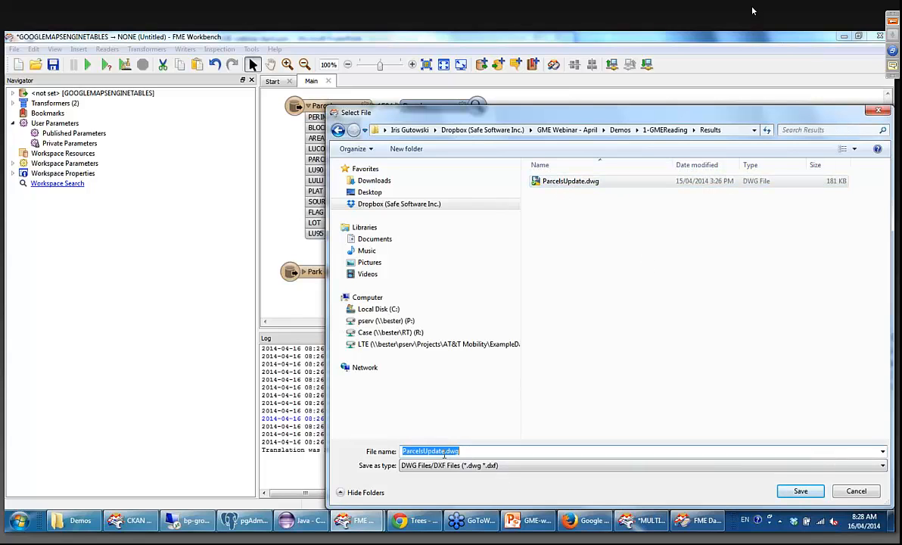
click(448, 451)
text(Live)
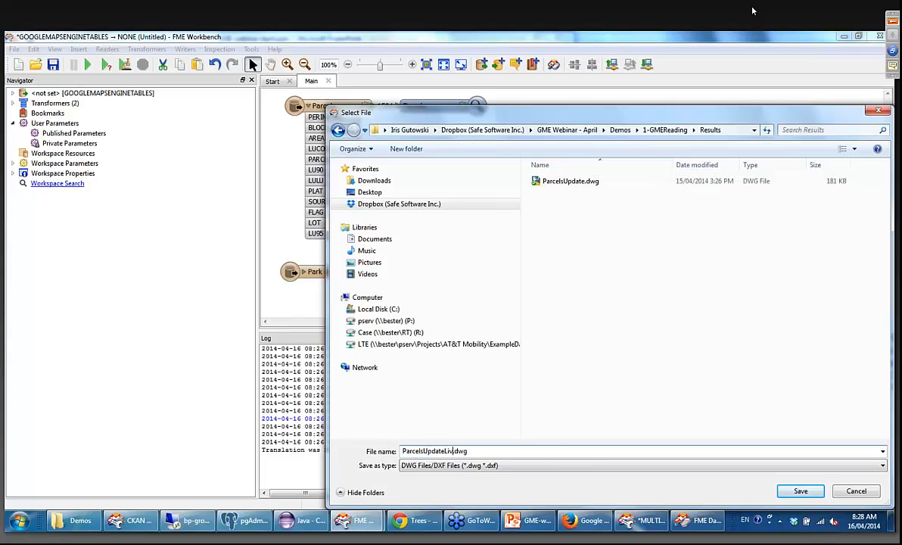
click(799, 492)
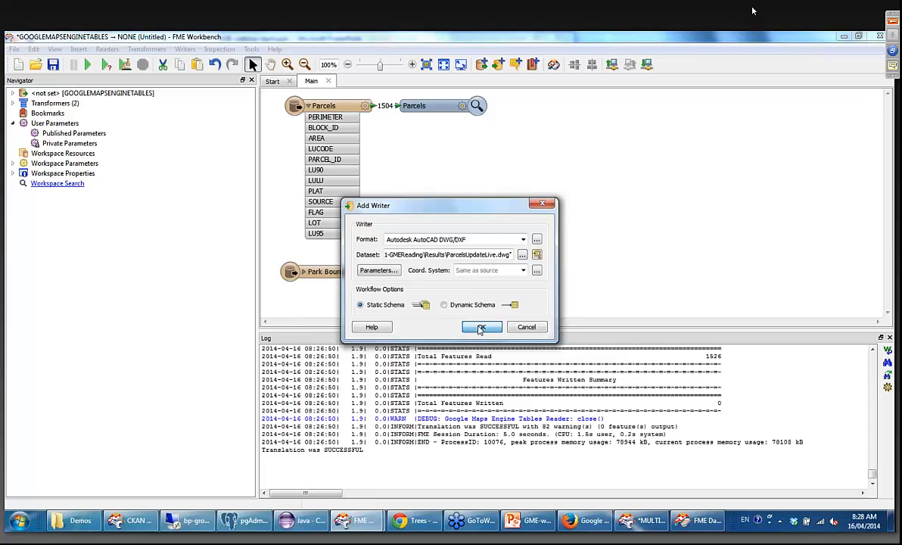
Add the DWG writer to the workspace with a static schema and without a new feature type.
click(479, 330)
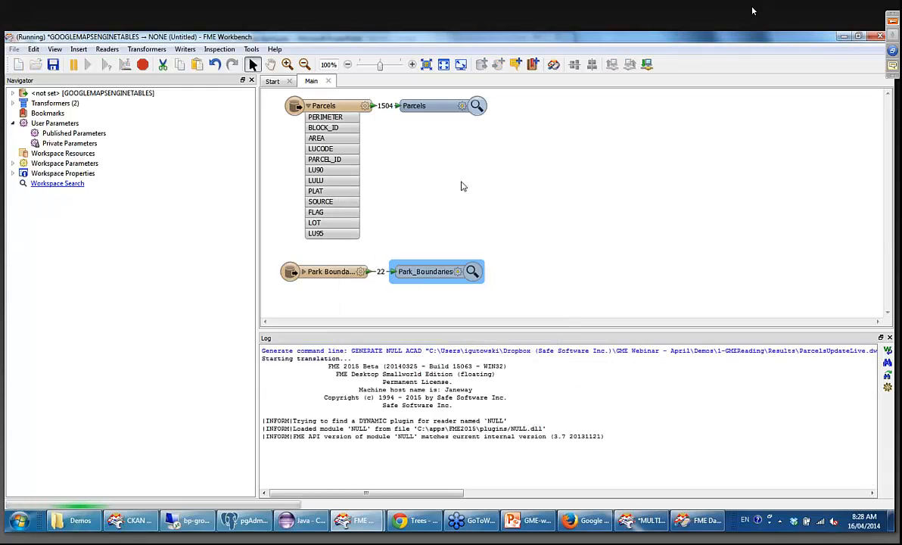
click(500, 295)
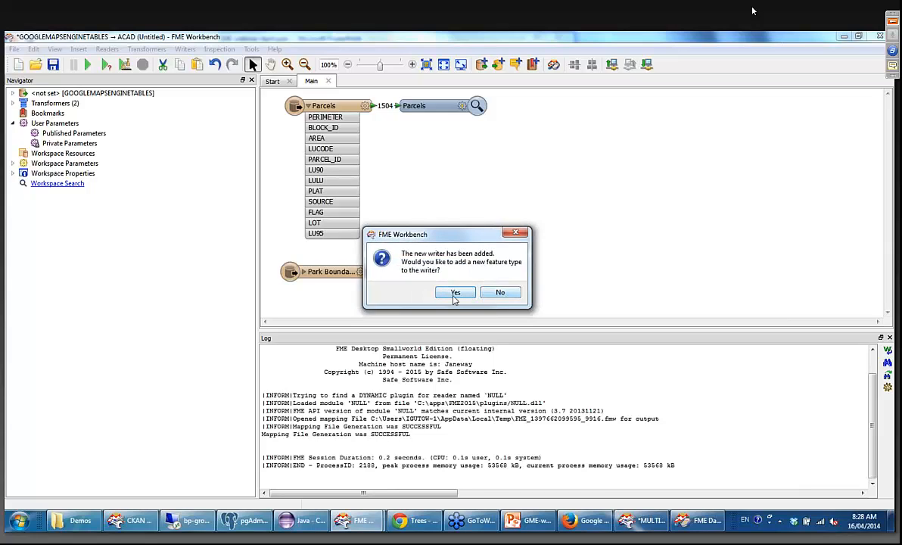
drag(435, 153, 437, 167)
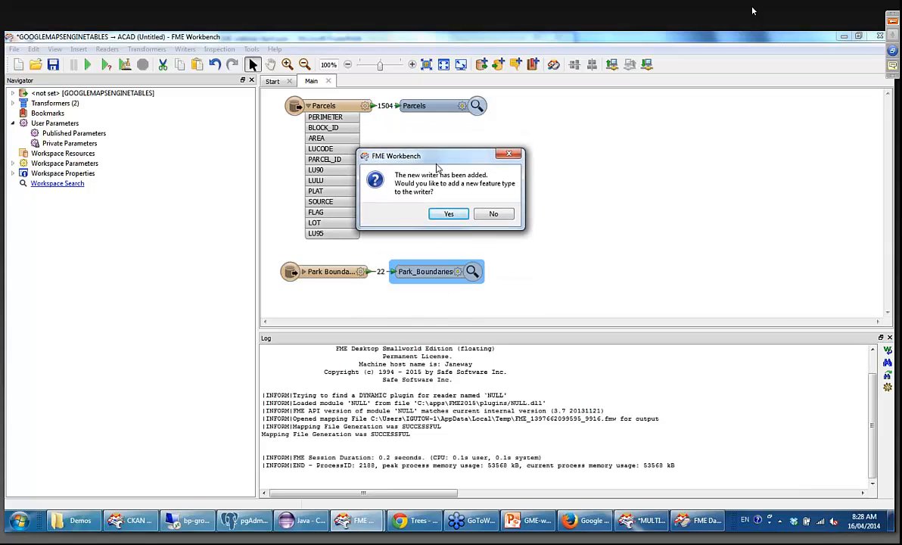
click(491, 215)
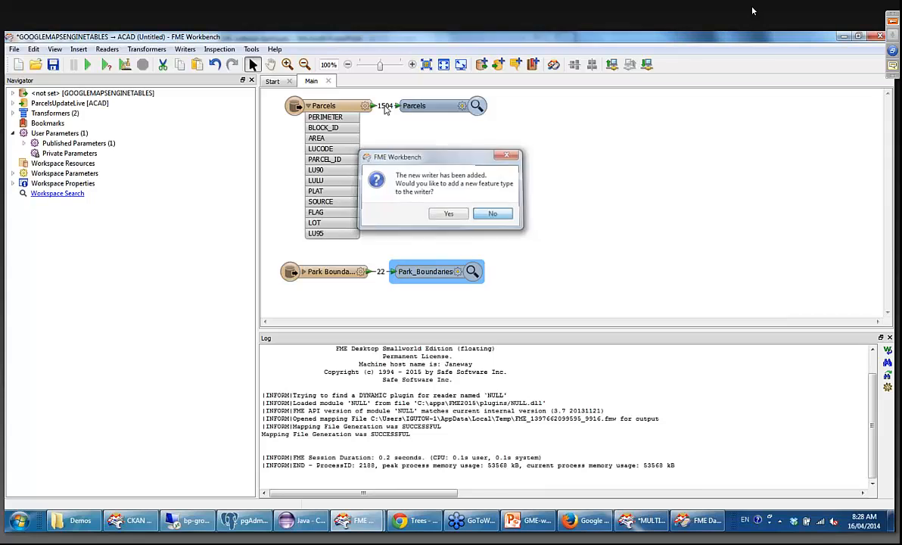
Duplicate the Parcels feature type on the writer, bring the copy closer, and move the Parcels Inspector below their connection.
right_click(341, 108)
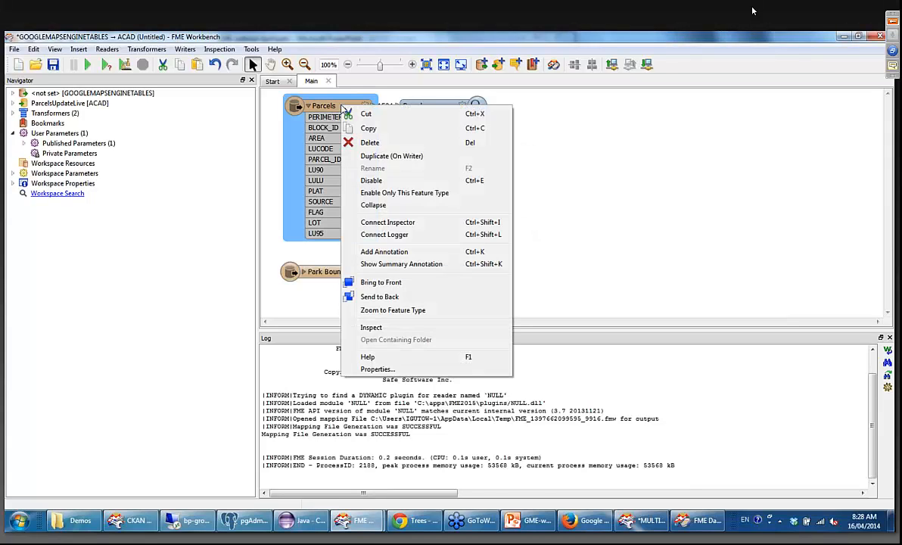
click(368, 156)
drag(766, 113, 604, 111)
drag(457, 110, 469, 213)
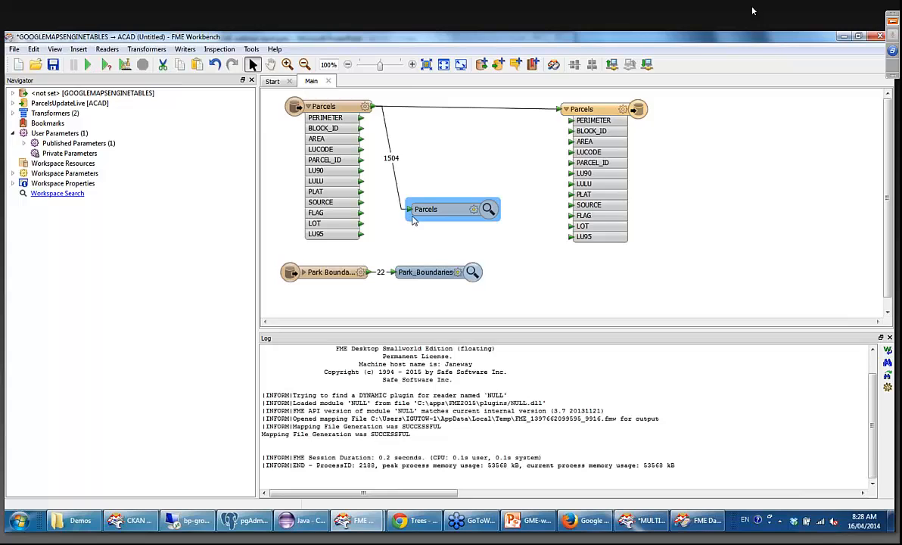
Duplicate the Park Boundaries feature type on the writer and place the copy just below the writer's Parcels feature type.
drag(328, 272, 339, 269)
drag(424, 272, 579, 288)
right_click(343, 266)
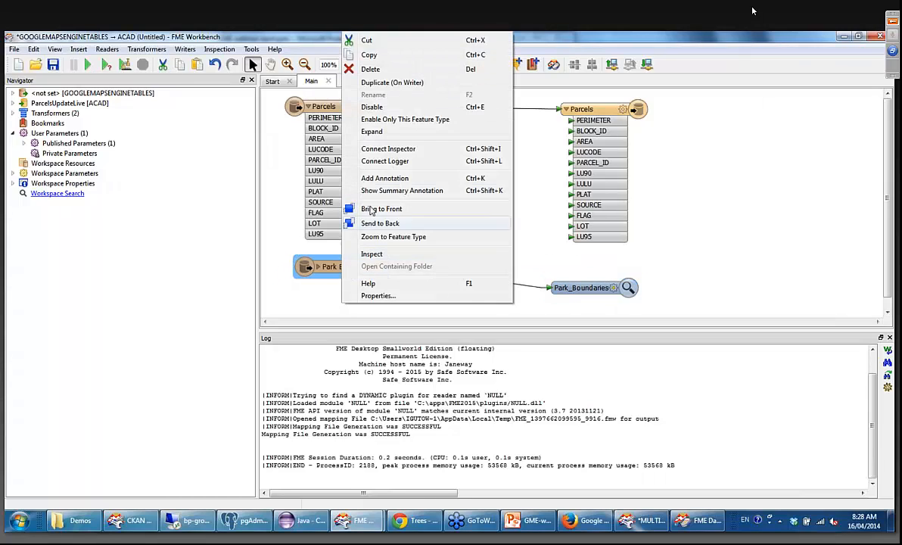
click(394, 84)
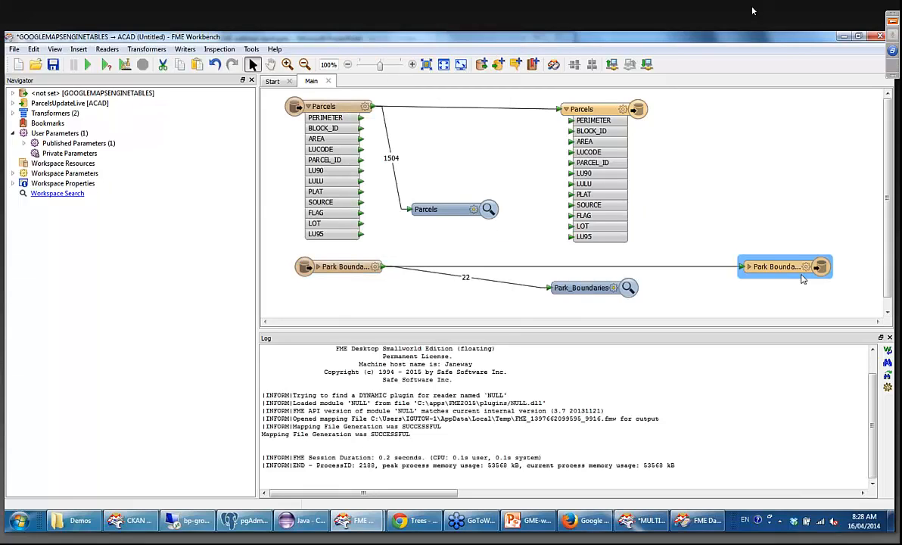
drag(794, 262, 615, 262)
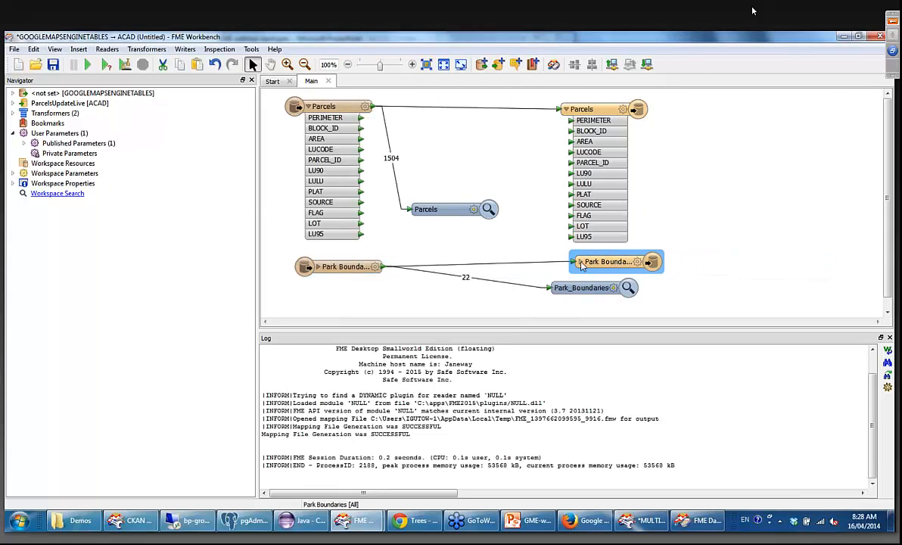
click(580, 262)
click(580, 262)
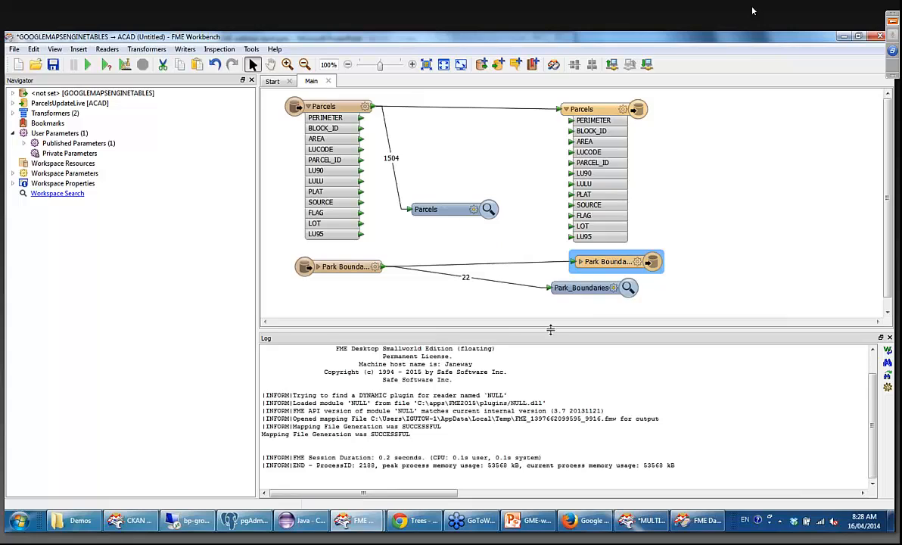
Delete the Park_Boundaries and Parcels Inspectors and run the translation to the DWG writer.
click(571, 292)
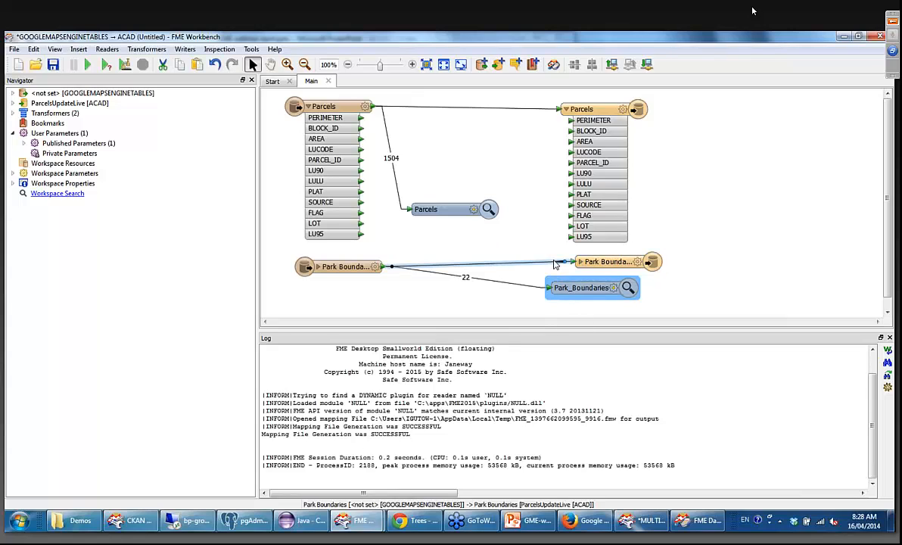
key(Delete)
click(424, 208)
key(Delete)
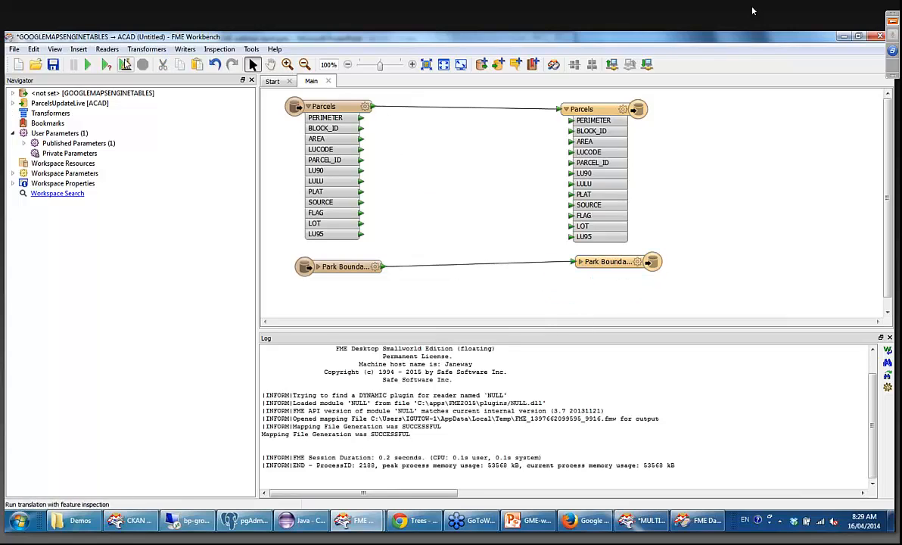
click(91, 63)
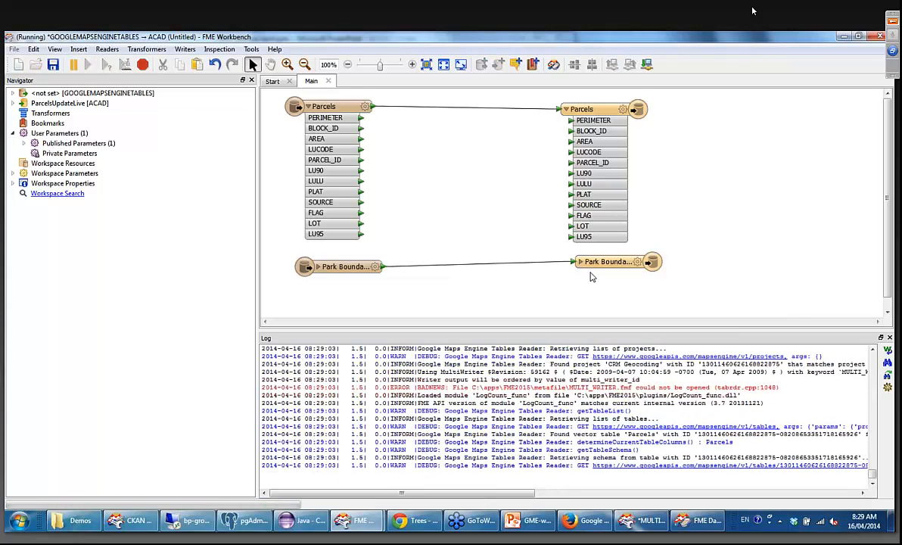
click(568, 262)
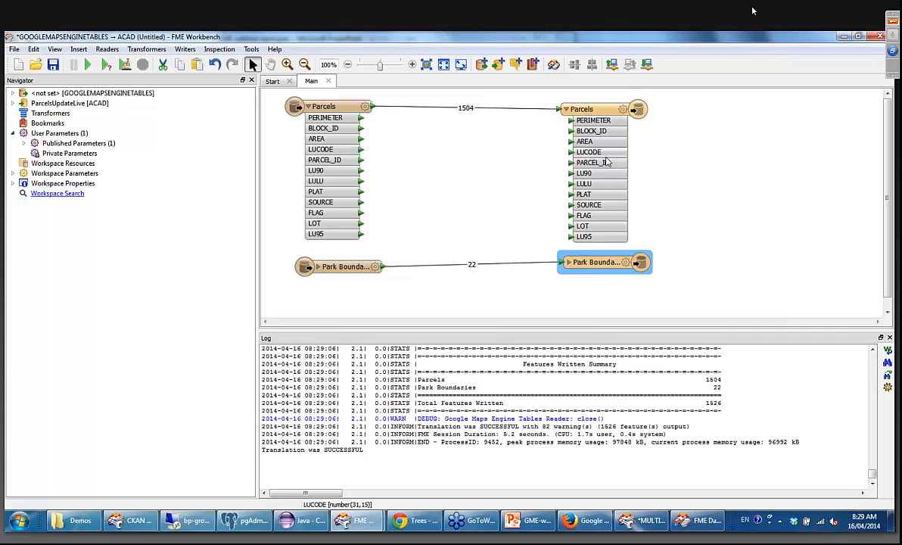
Open the folder containing the output file of the writer's Parcels feature type.
click(88, 526)
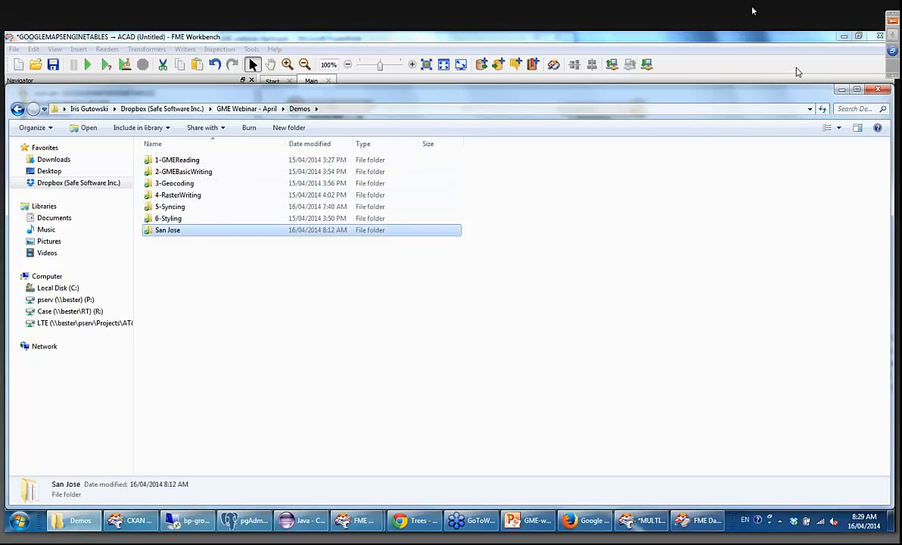
click(741, 63)
right_click(585, 109)
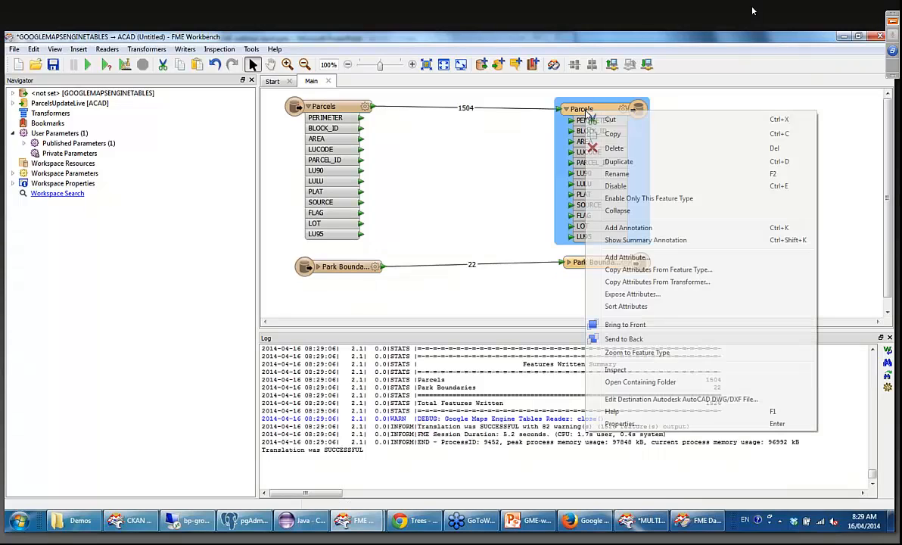
click(638, 382)
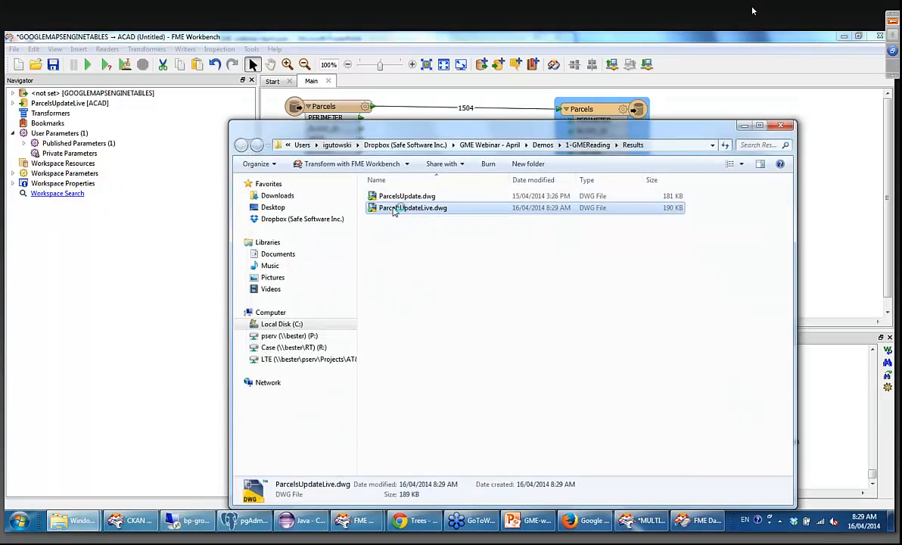
double_click(393, 210)
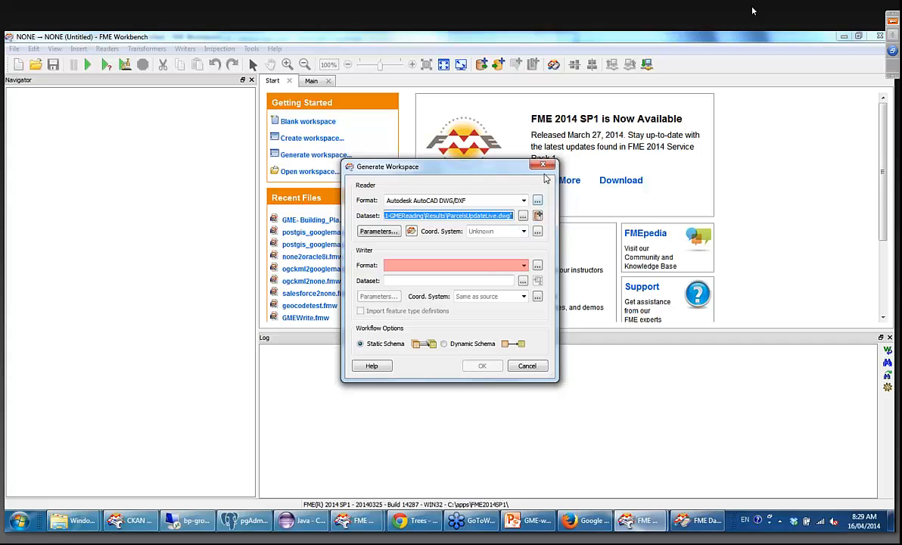
click(545, 166)
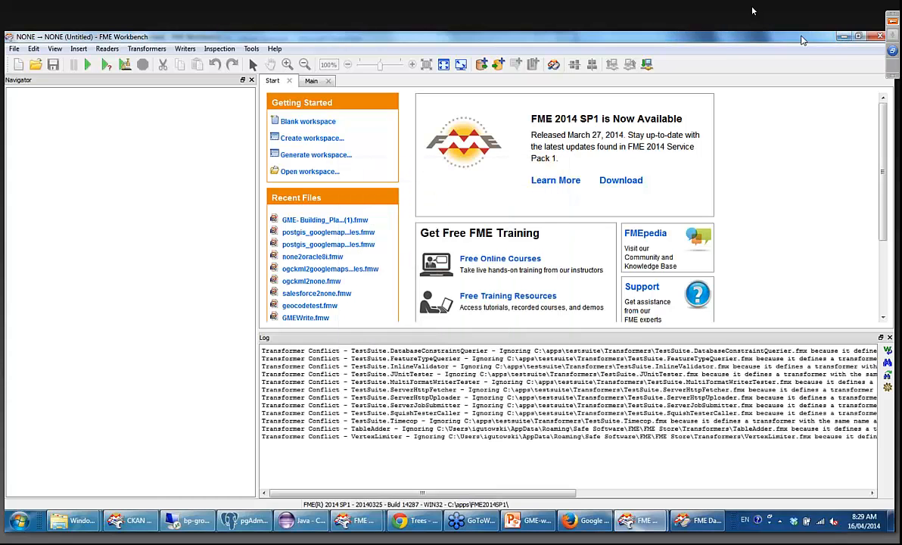
drag(801, 39, 839, 217)
click(843, 216)
Open ParcelsUpdateLive.dwg from the Results folder in FME Data Inspector, reading it as Autodesk AutoCAD DWG/DXF.
right_click(428, 209)
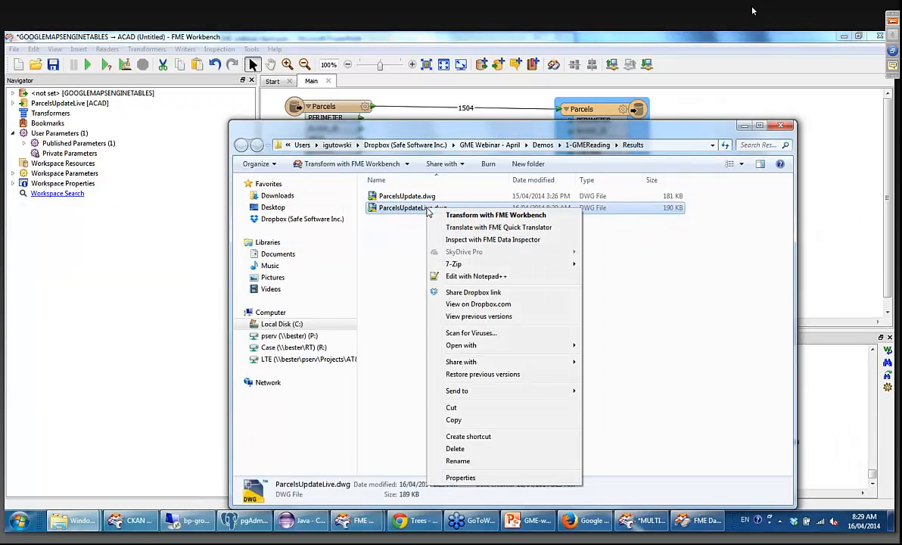
click(464, 241)
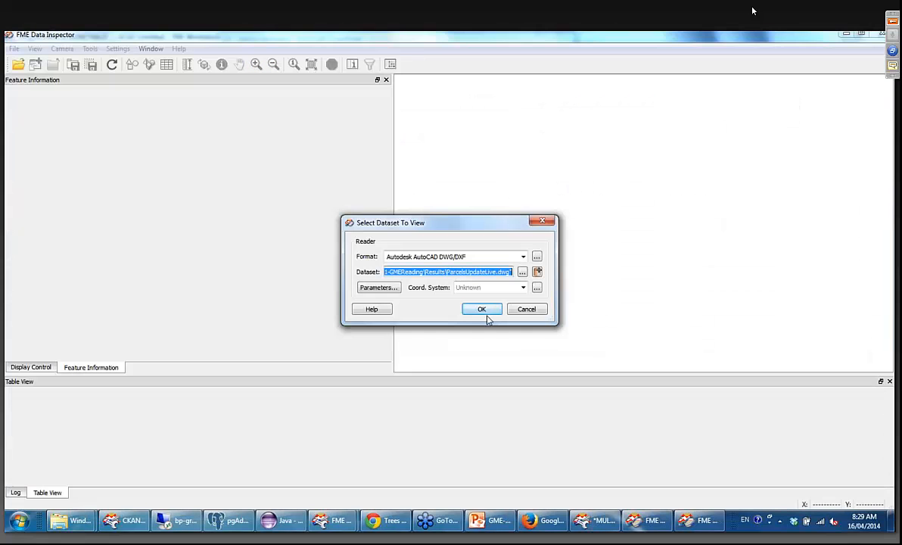
click(486, 312)
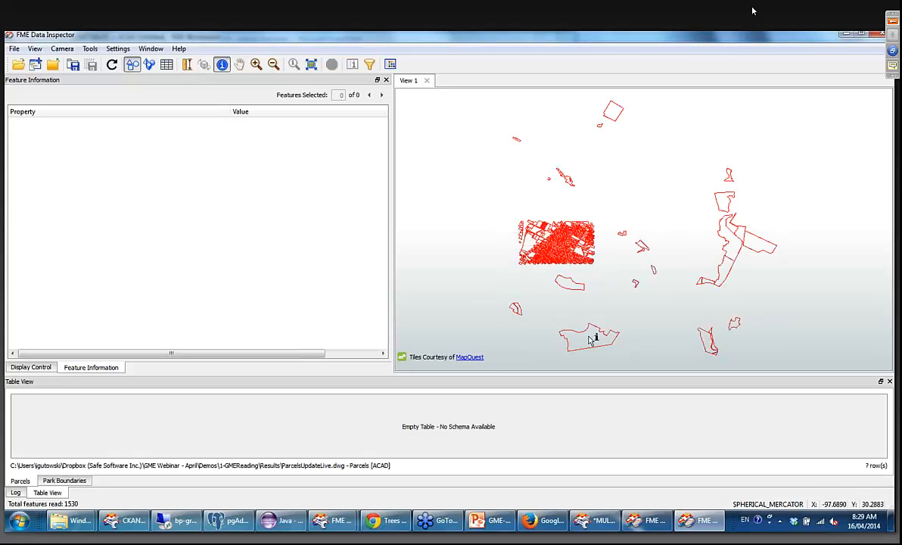
Query a large park boundary and a parcel polygon for their attributes, then put away the inspector and the Results folder.
click(590, 336)
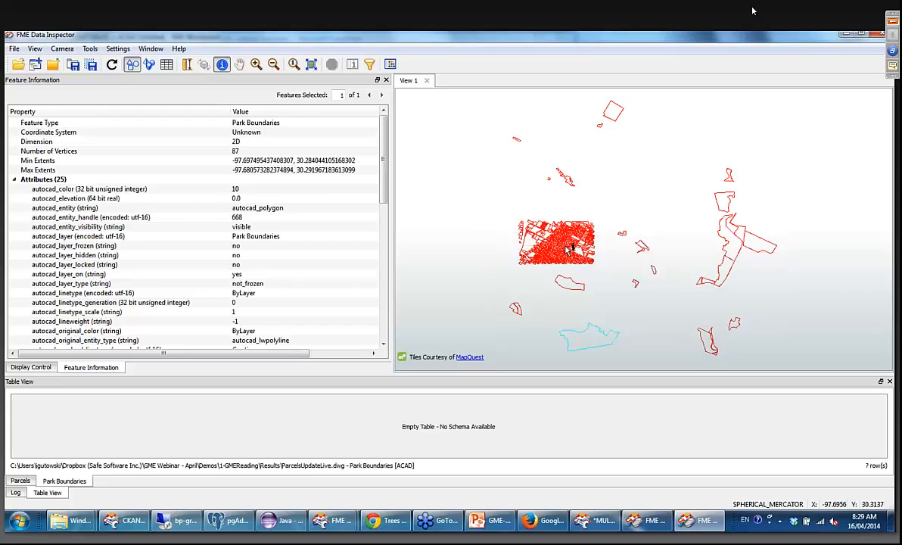
click(539, 240)
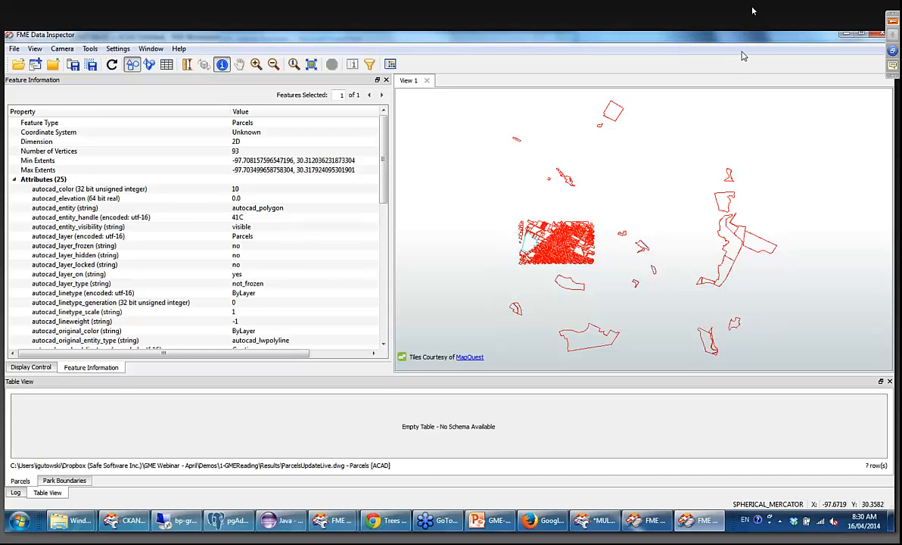
drag(743, 38, 656, 174)
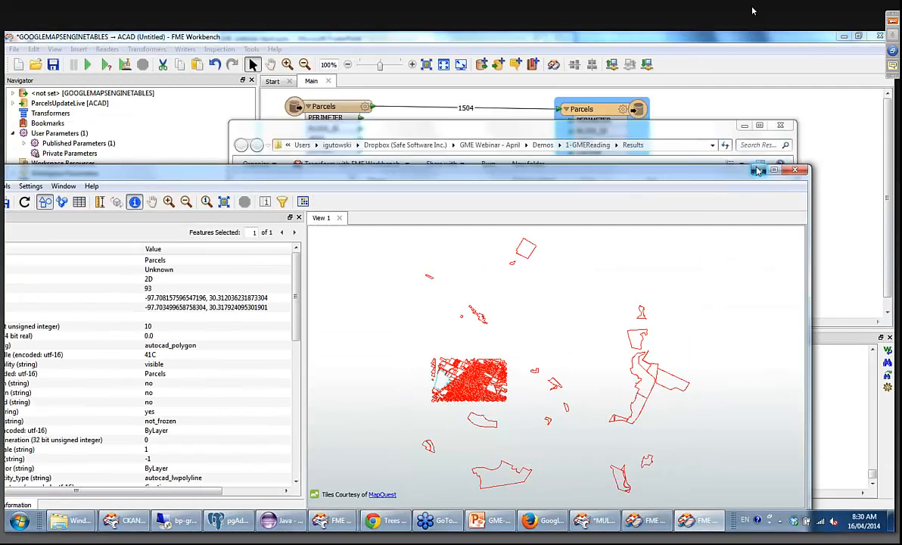
click(756, 170)
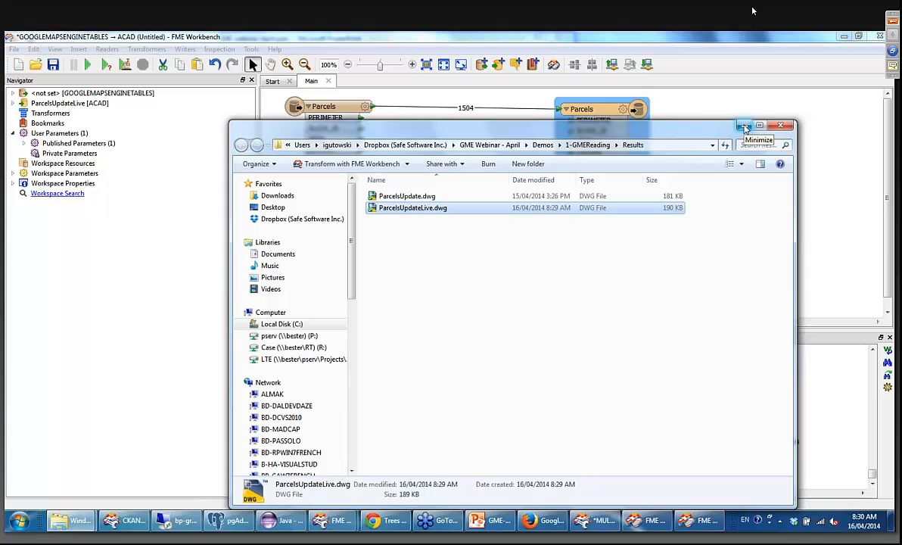
click(745, 126)
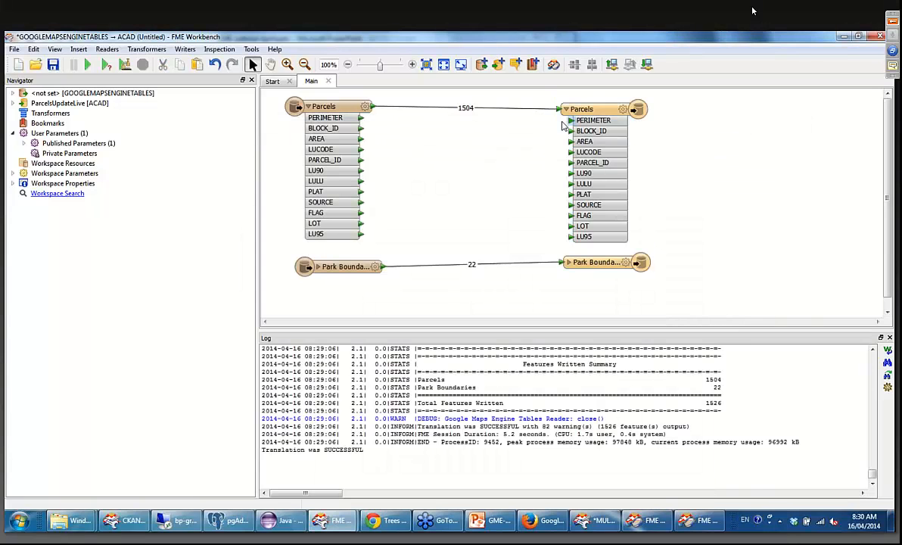
Insert a DWGStyler transformer on the connection between the Parcels reader and writer feature types.
right_click(511, 108)
click(485, 140)
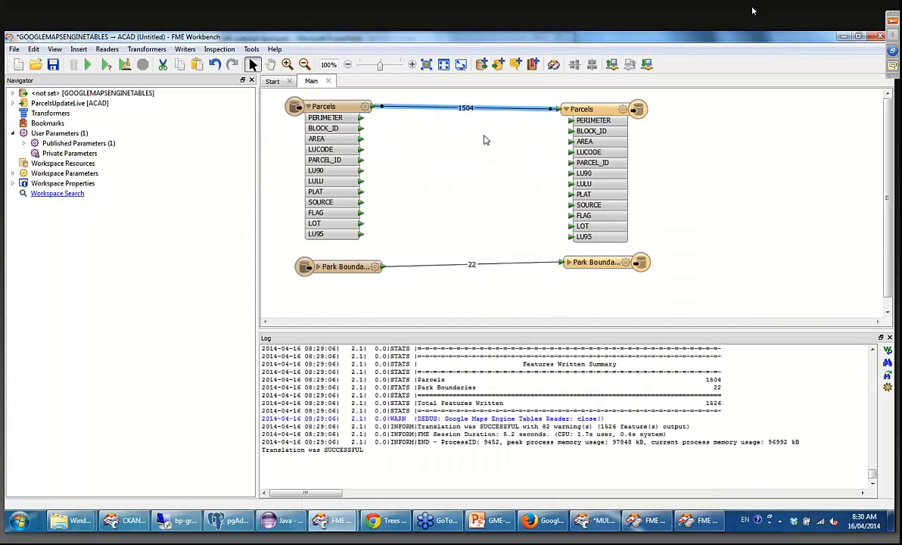
text(style)
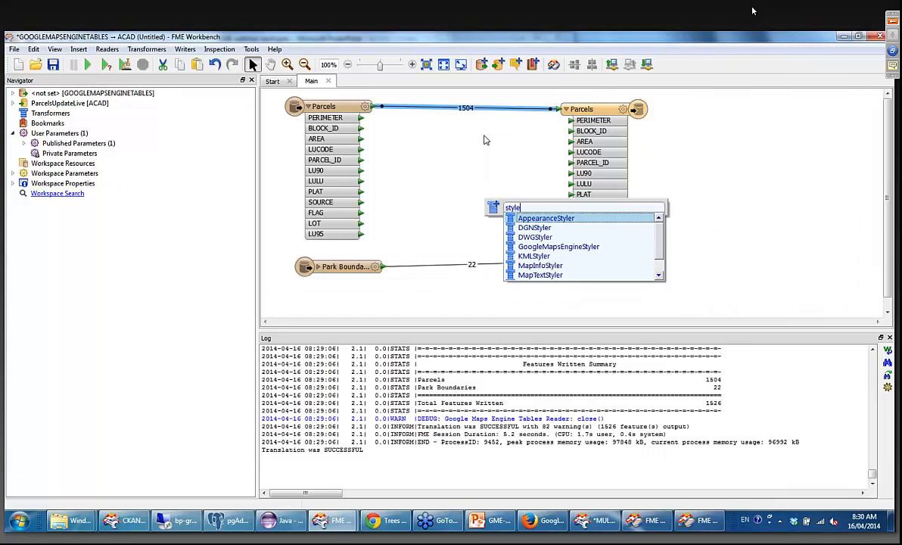
text(r)
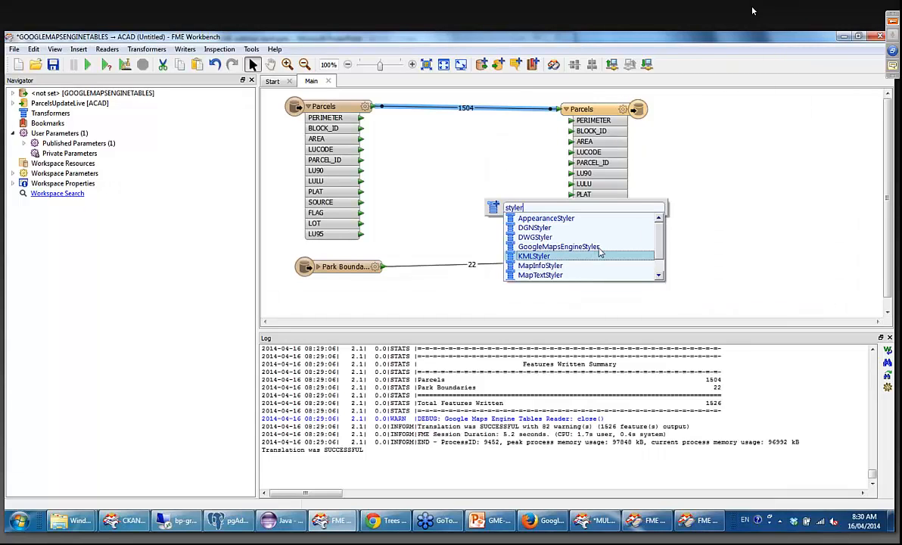
click(557, 239)
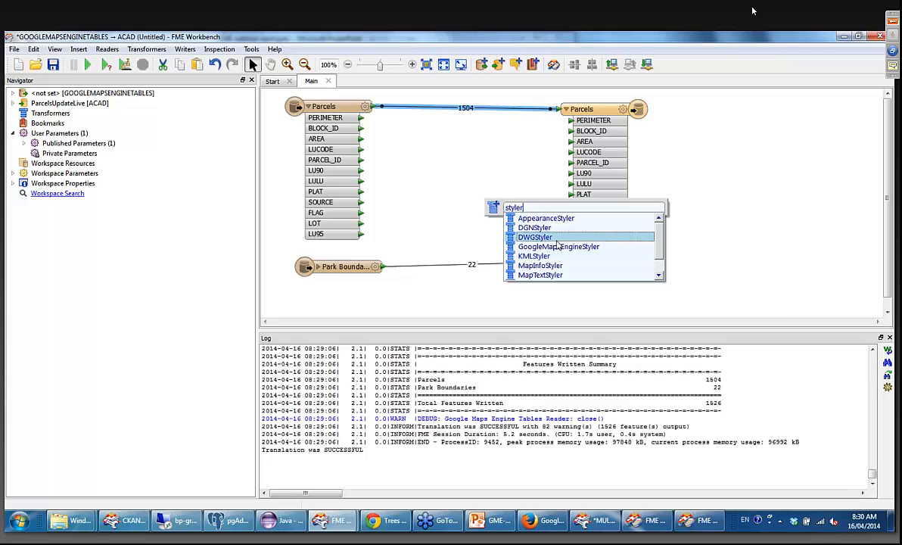
double_click(557, 243)
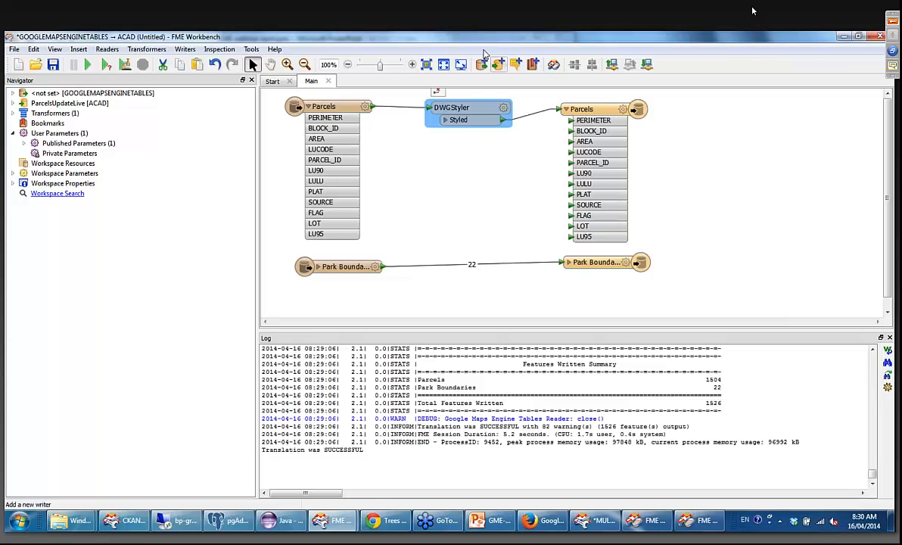
Look at the DWGStyler's line style options, then dismiss its parameters without applying and minimize the workspace window.
click(504, 110)
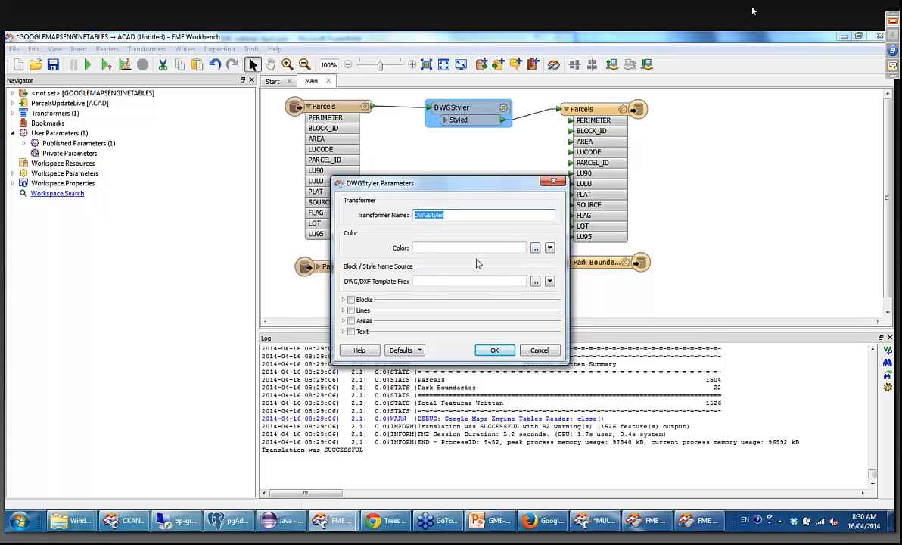
click(343, 311)
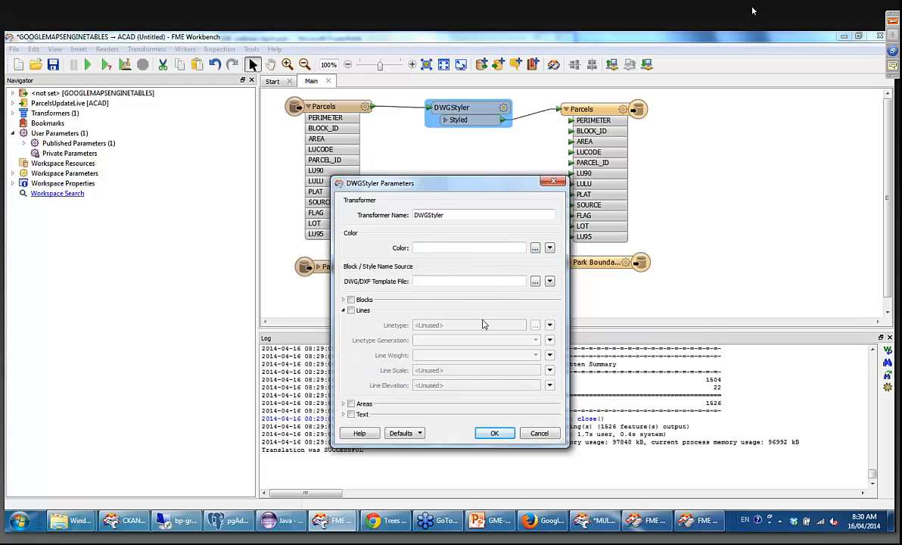
click(359, 313)
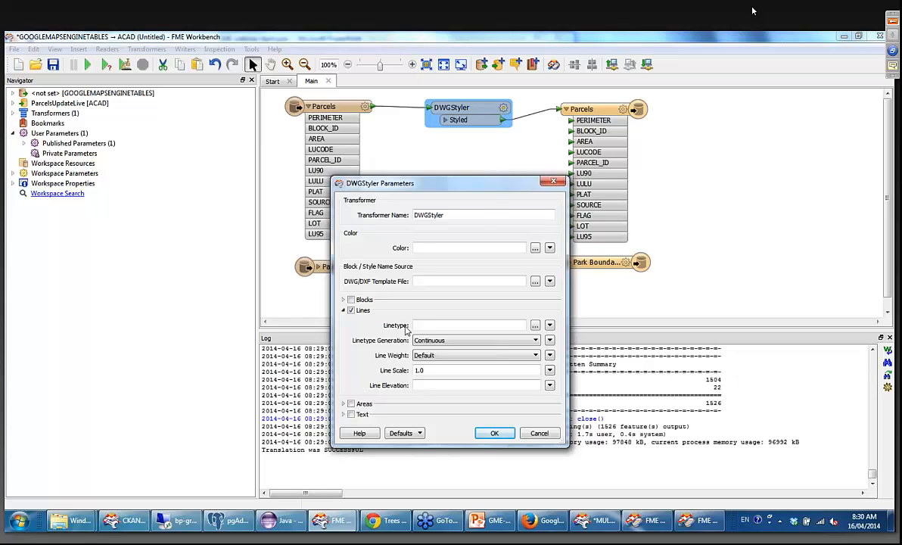
click(553, 182)
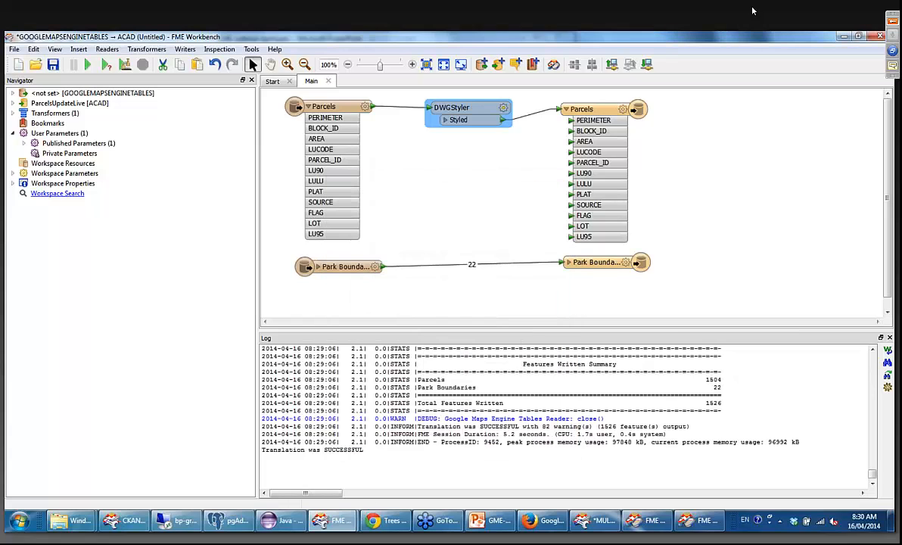
click(844, 38)
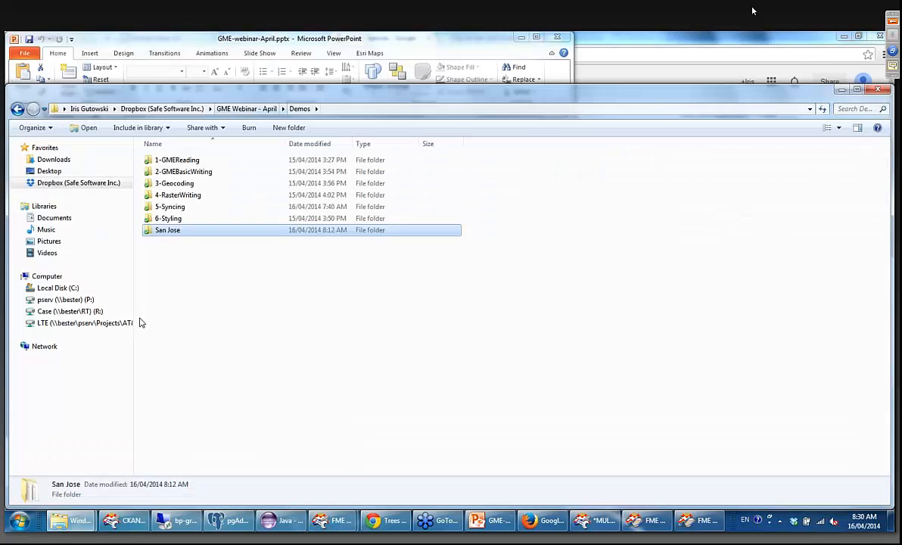
click(196, 174)
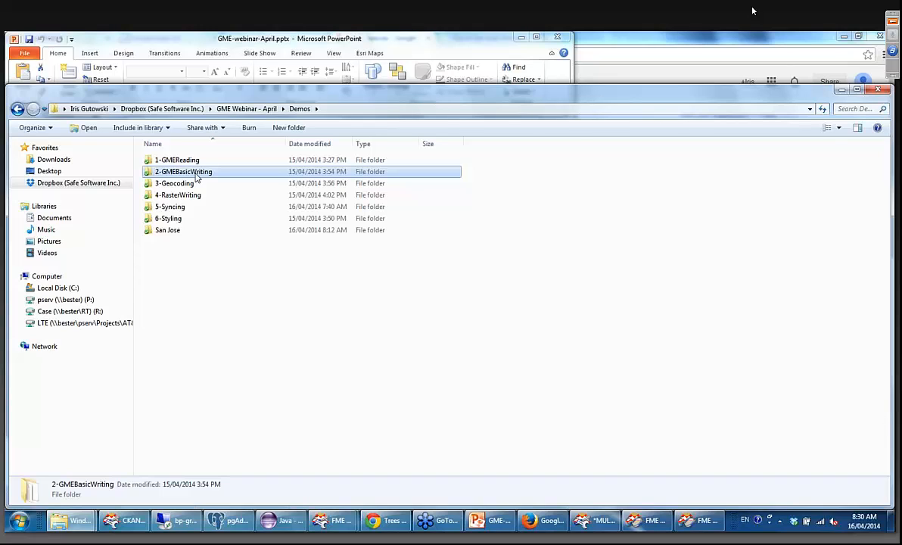
double_click(196, 175)
double_click(178, 173)
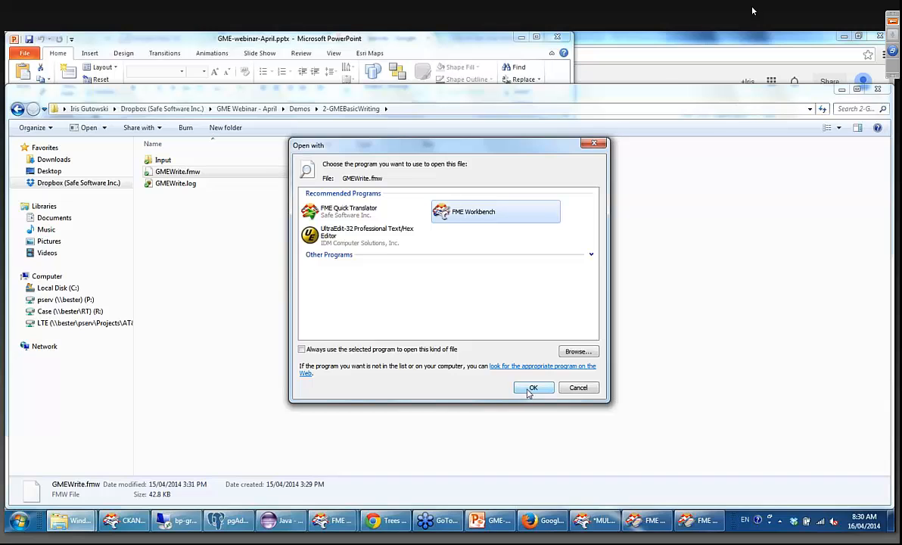
click(529, 391)
click(580, 391)
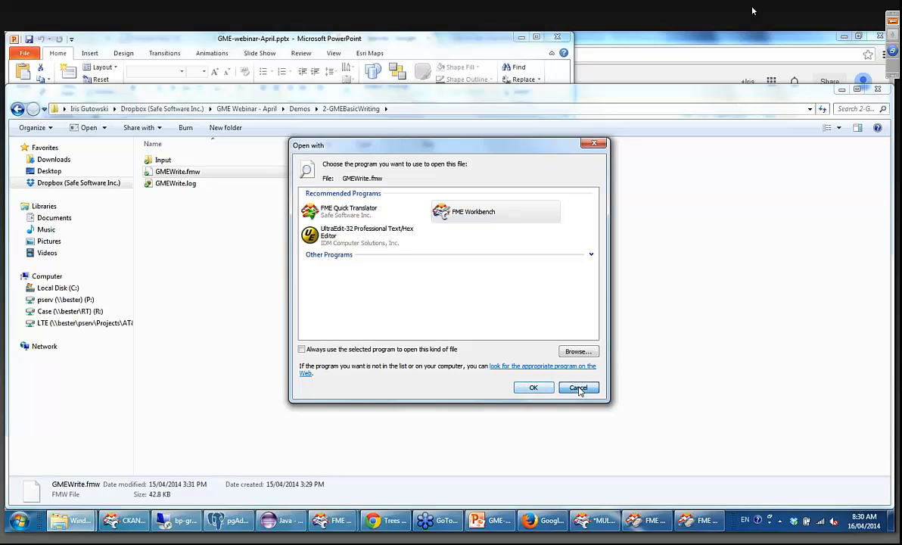
Start another FME Workbench window and show its empty Main canvas.
right_click(594, 521)
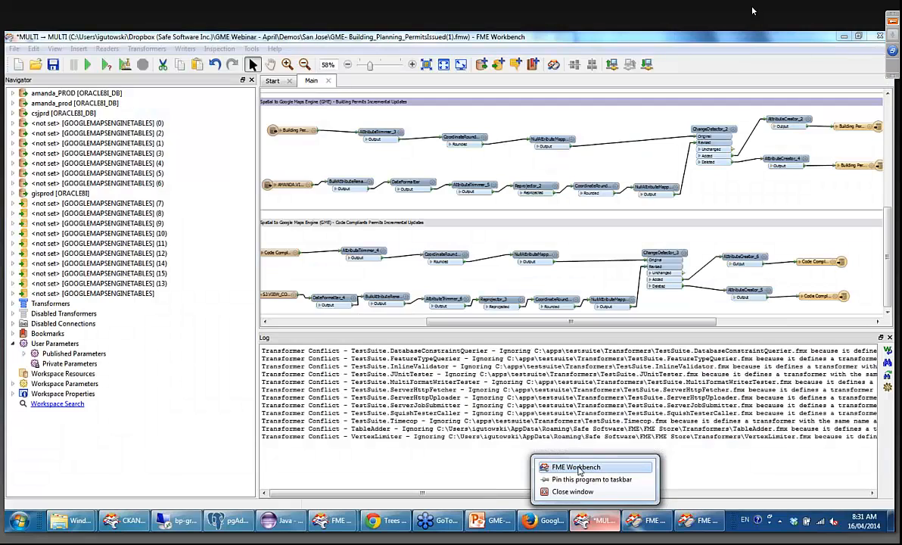
click(578, 467)
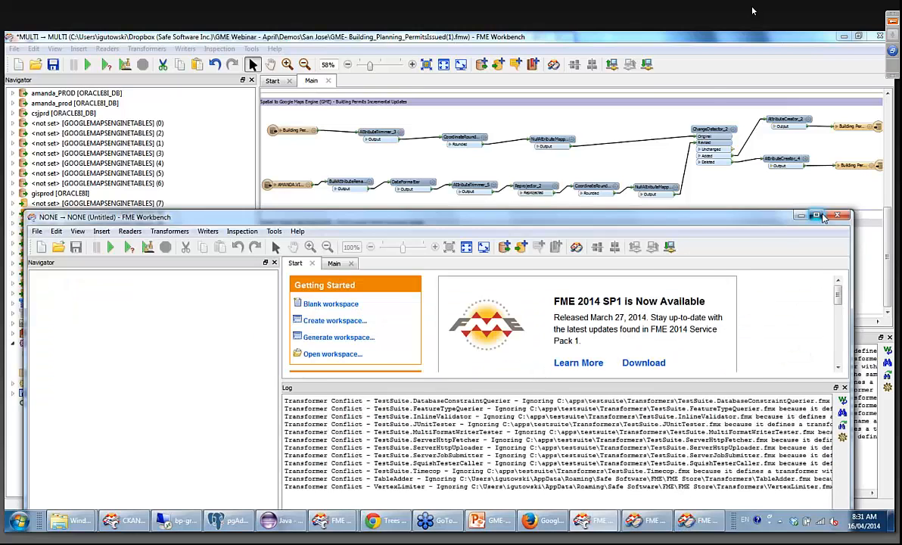
click(817, 216)
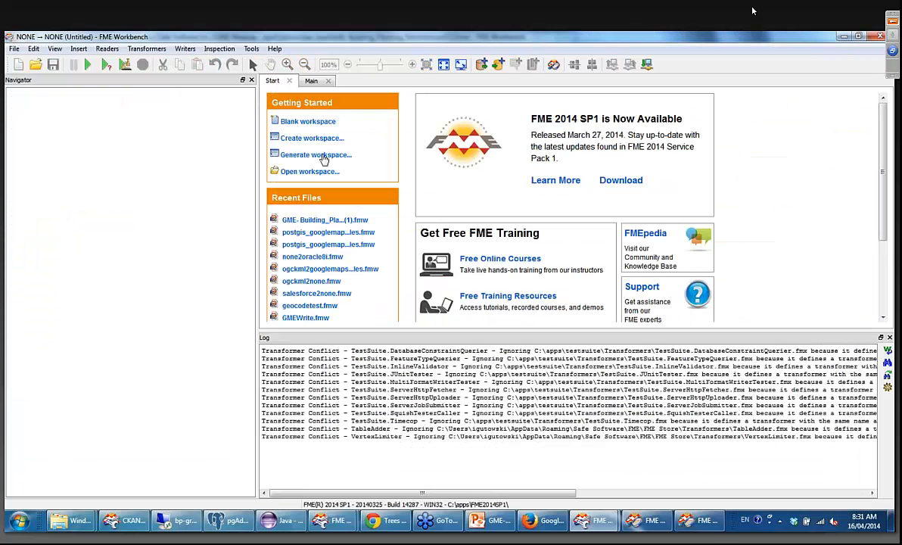
click(311, 81)
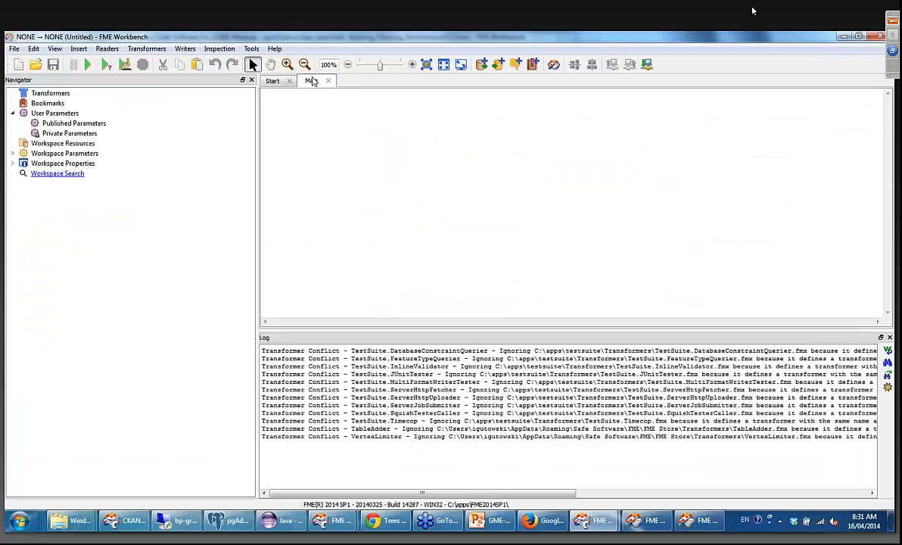
Open the workspace GMEWrite.fmw from the 2-GMEBasicWriting folder under Demos, continuing despite the version compatibility warning.
click(185, 48)
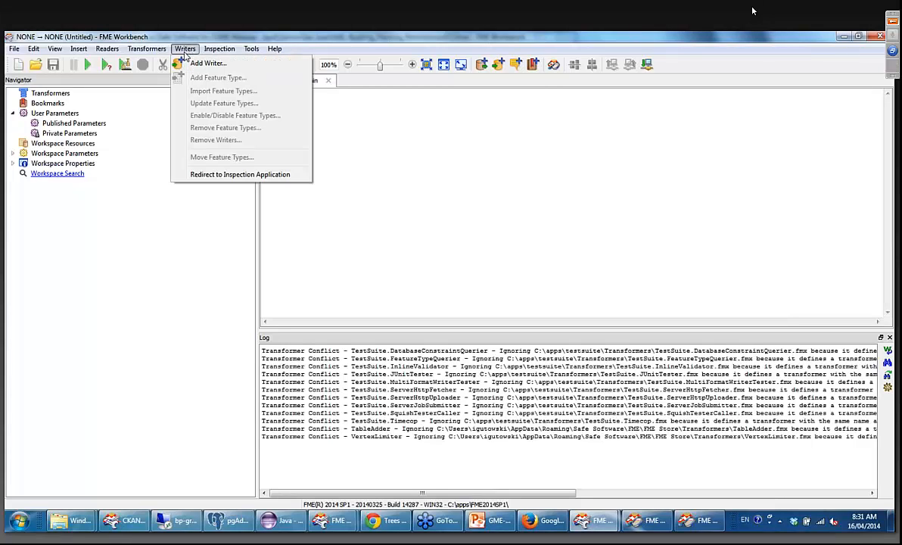
mouse_move(107, 49)
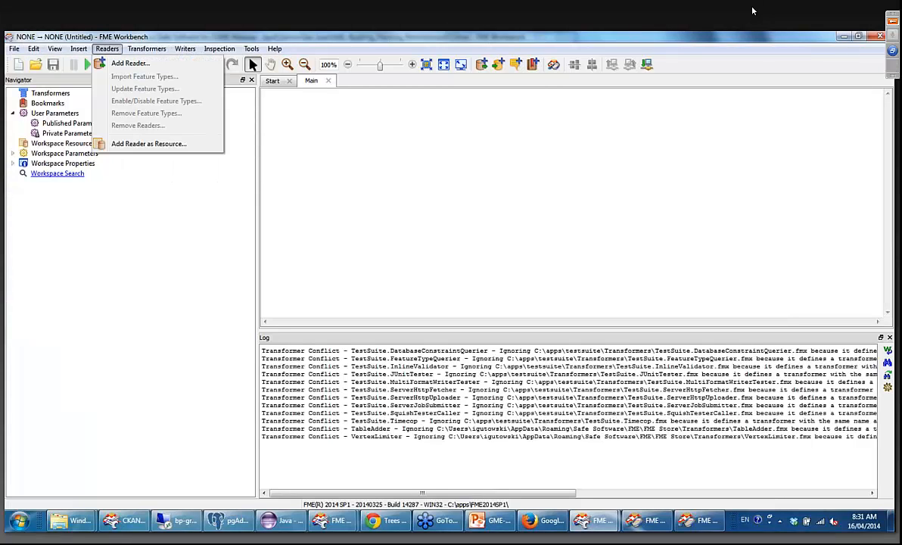
mouse_move(14, 49)
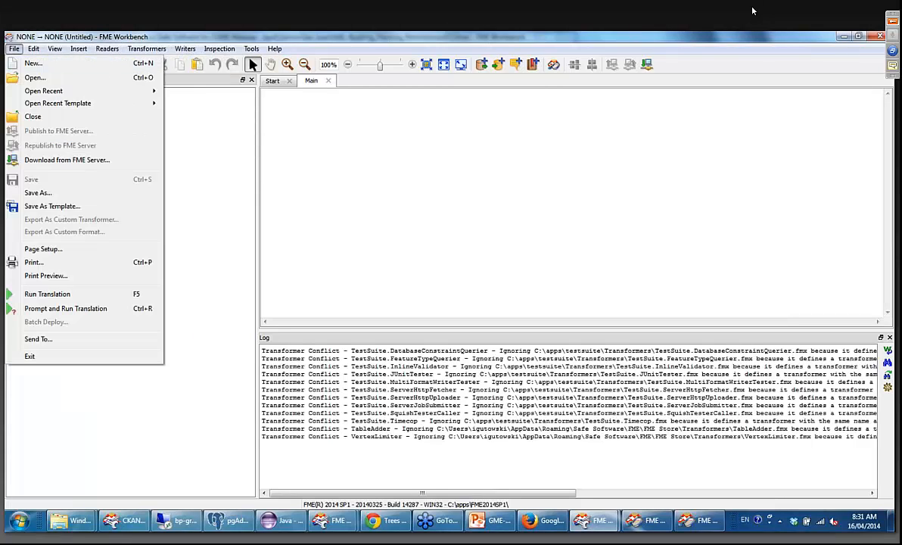
click(33, 78)
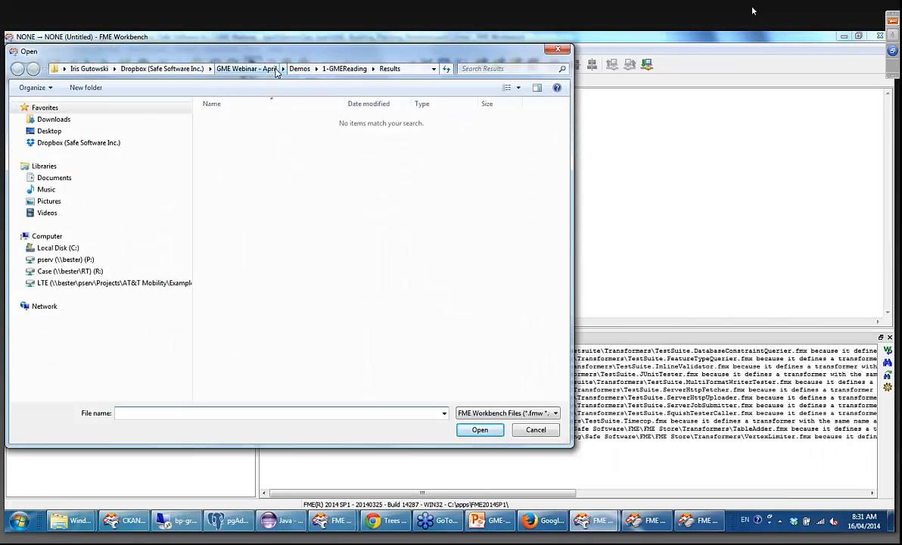
click(234, 68)
double_click(219, 158)
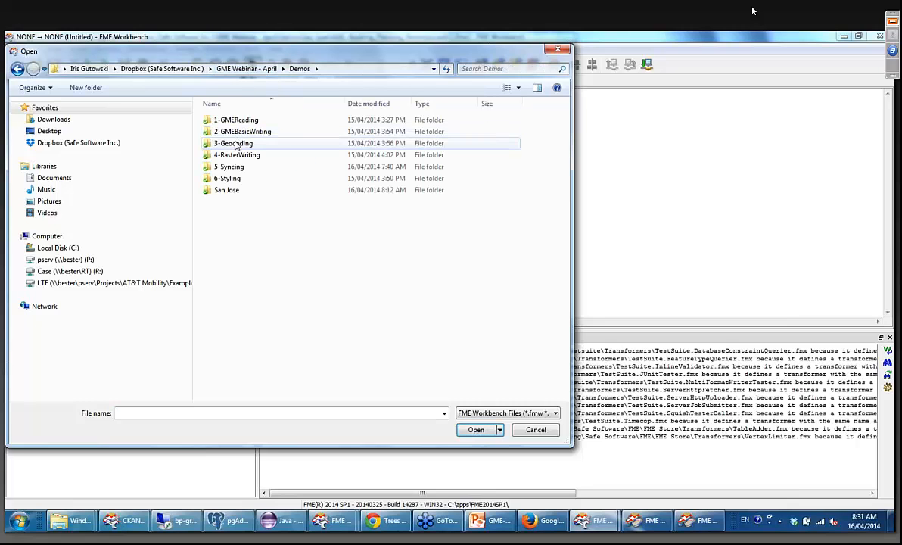
double_click(226, 132)
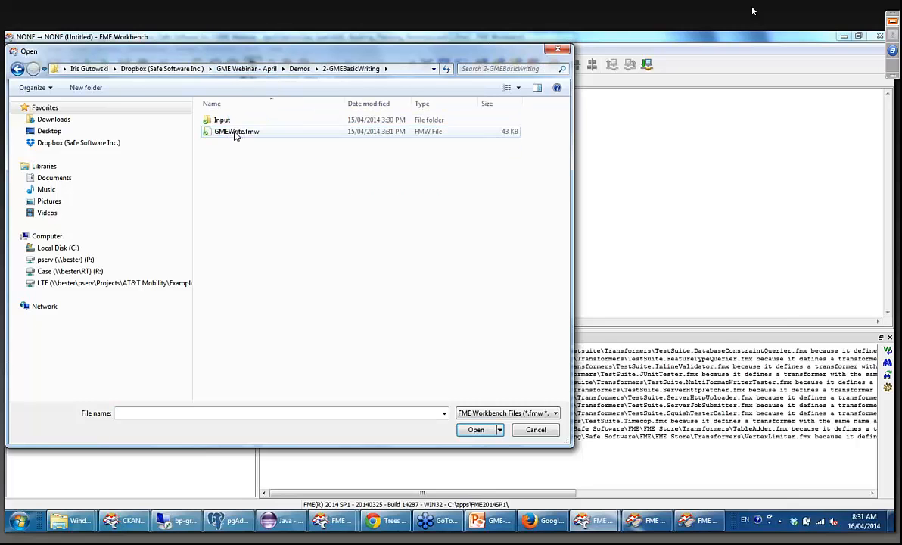
double_click(233, 135)
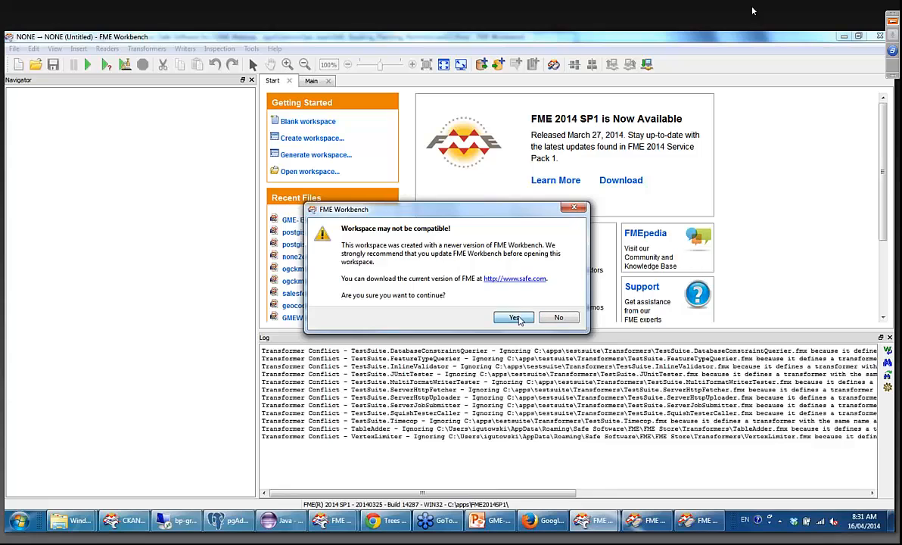
click(478, 298)
Shift the Buffer by 500m and Dissolve Boundaries bookmarks slightly closer to the reader's bookmark and run the translation.
drag(594, 321, 693, 322)
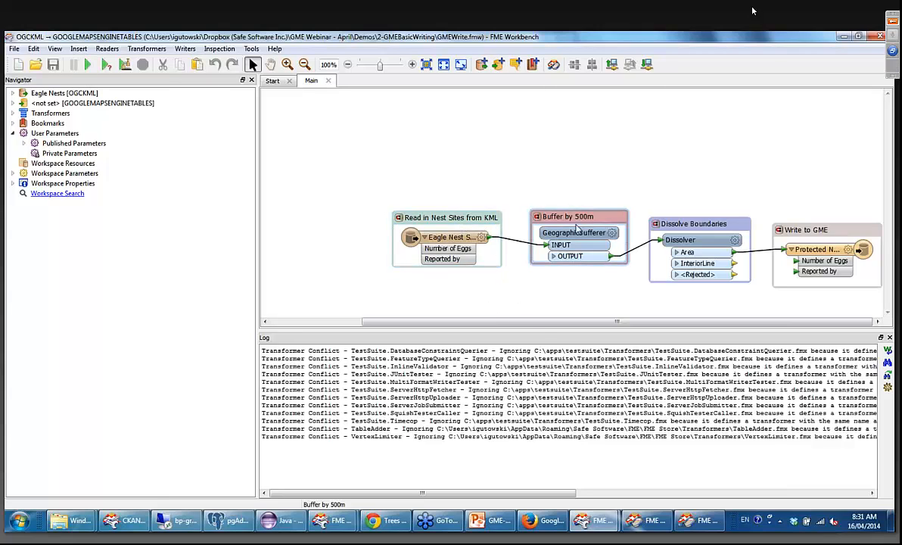
drag(566, 216, 557, 218)
drag(725, 224, 706, 218)
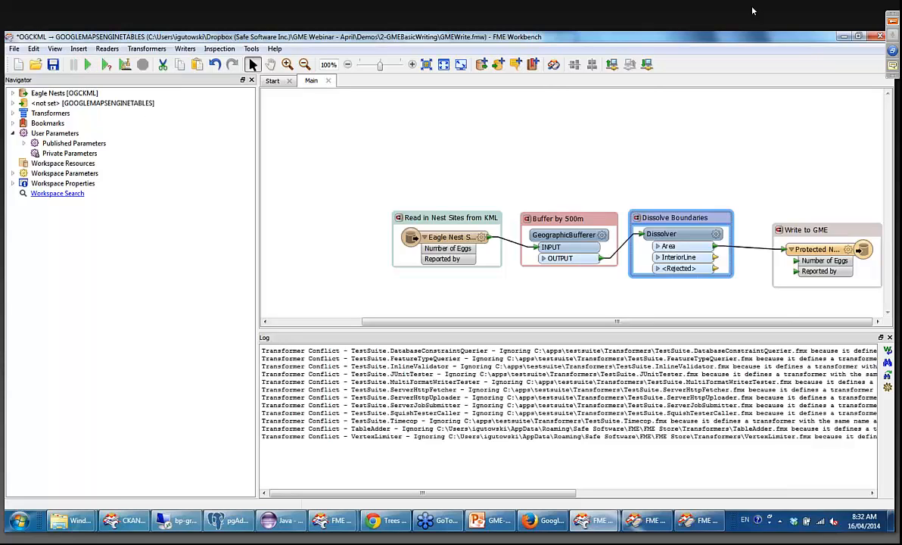
click(88, 64)
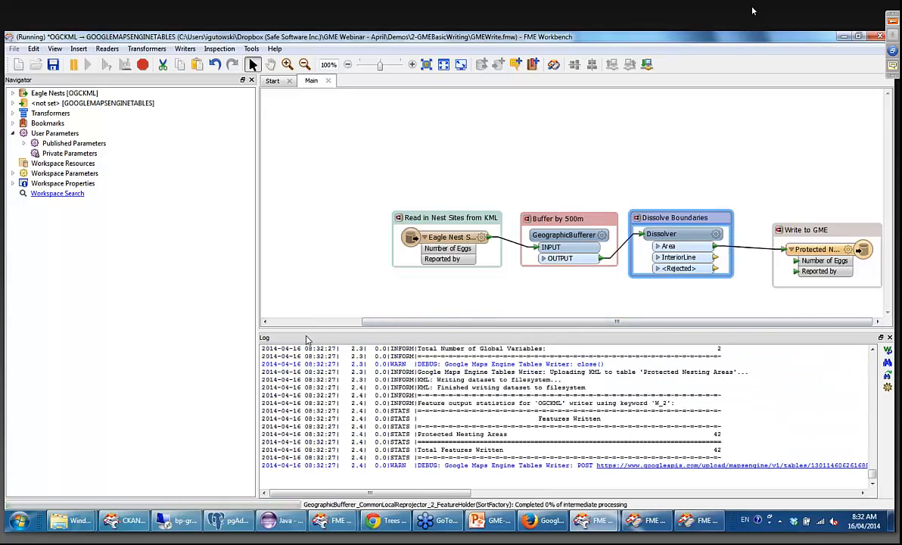
Dismiss the unexpected input notice after the translation and reload the Maps Engine data sources page in Chrome.
drag(308, 338, 370, 366)
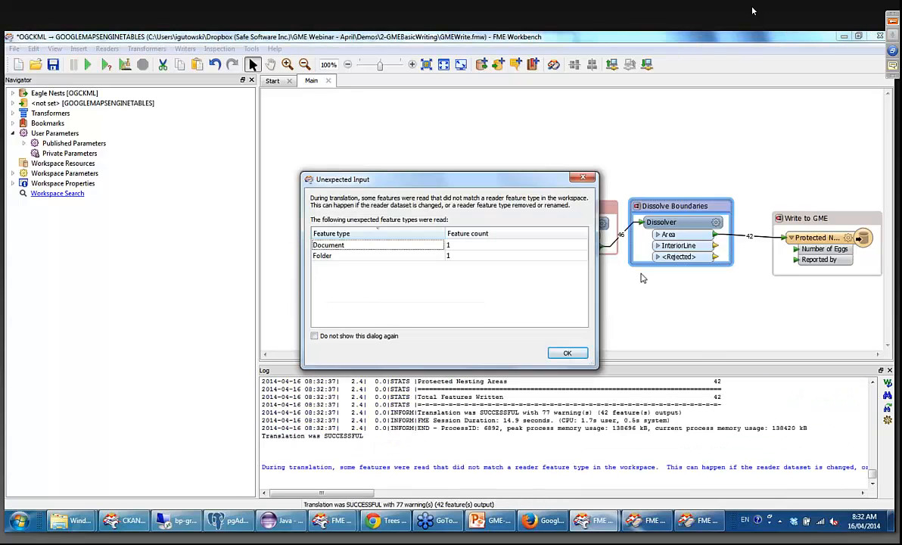
click(568, 354)
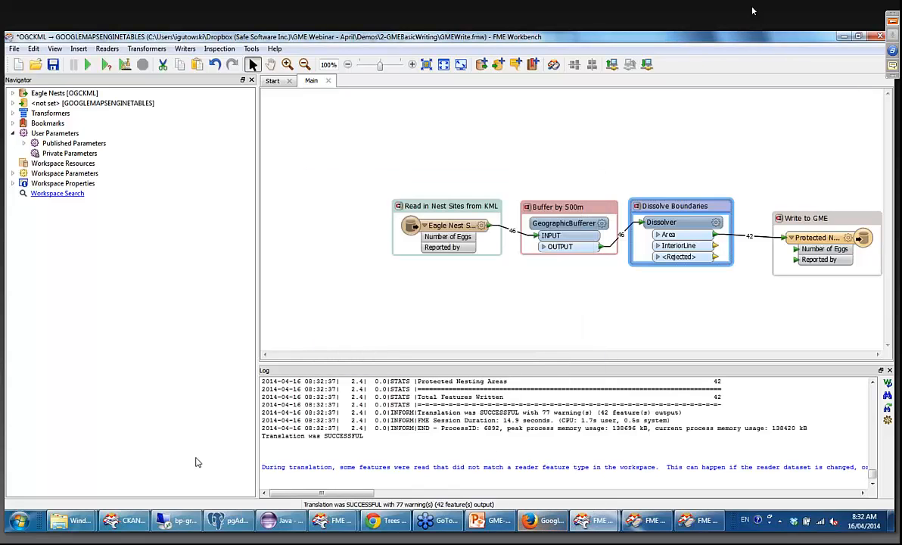
click(384, 521)
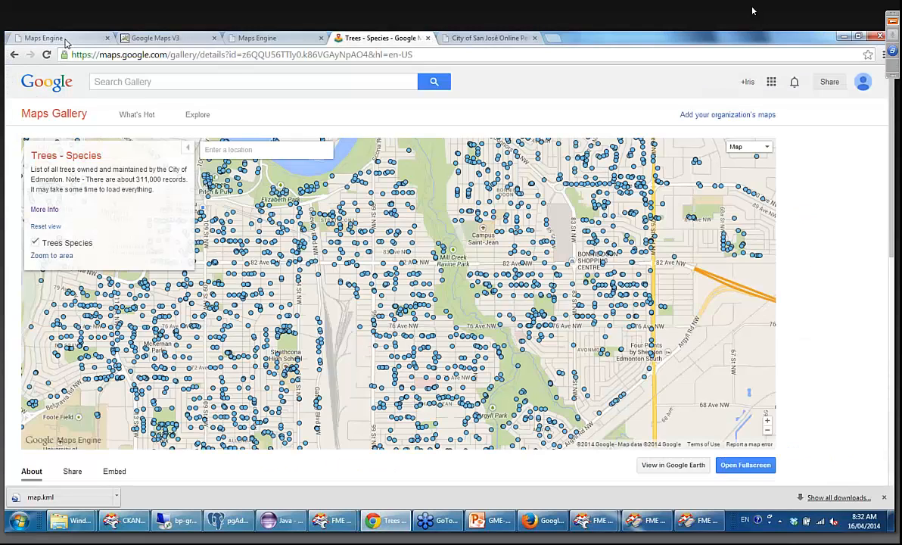
click(34, 37)
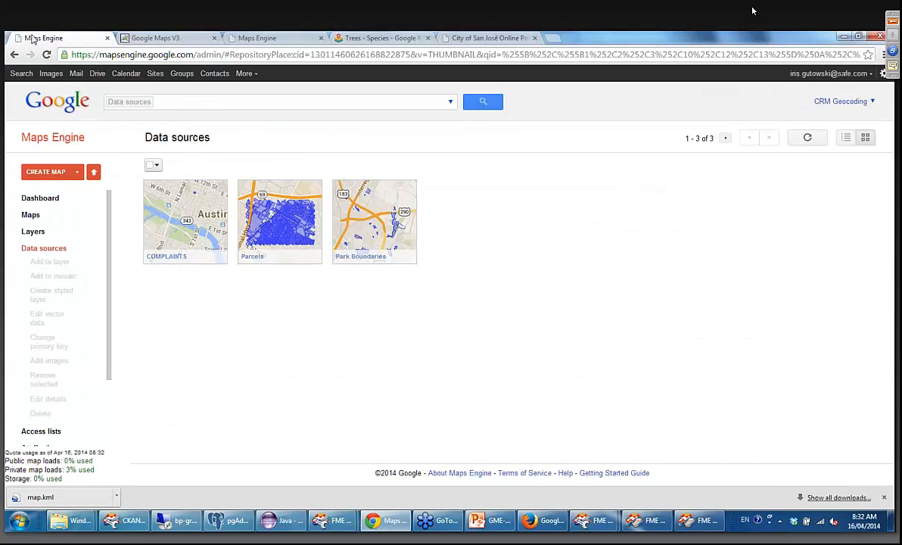
click(45, 55)
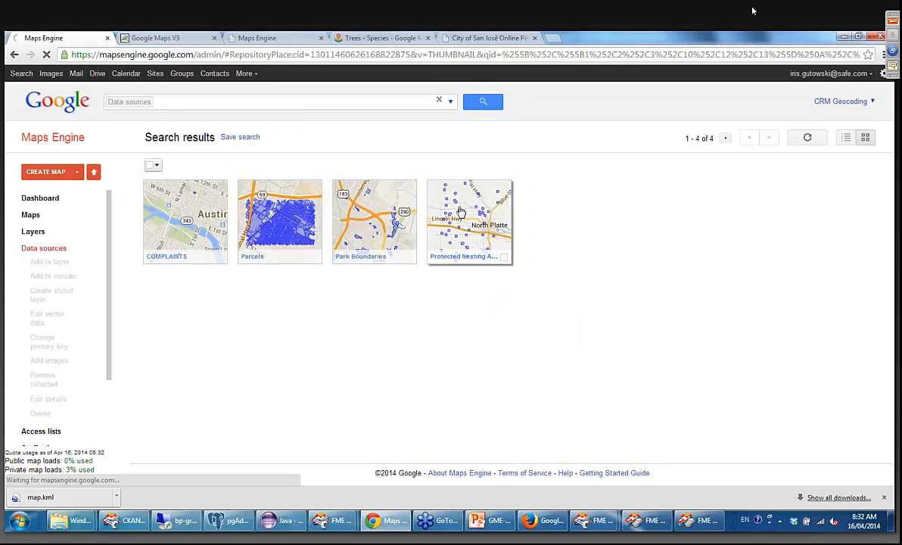
Open the Protected Nesting Areas vector table and examine its buffered areas around North Platte on the full map.
click(460, 212)
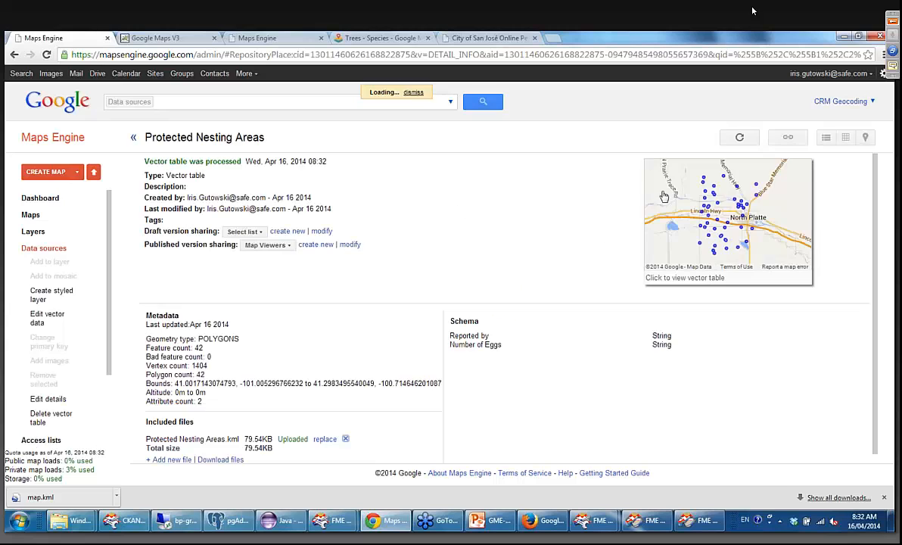
click(770, 205)
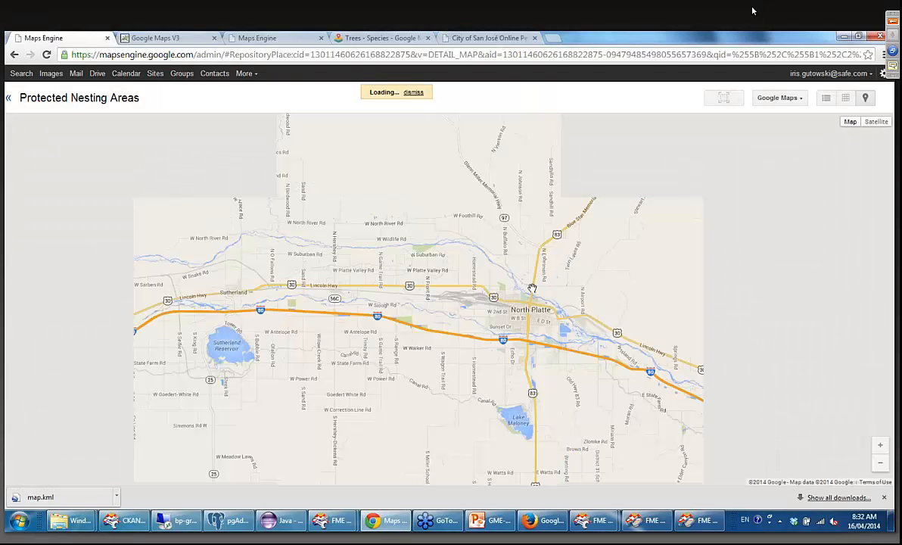
scroll(516, 300, up, 1)
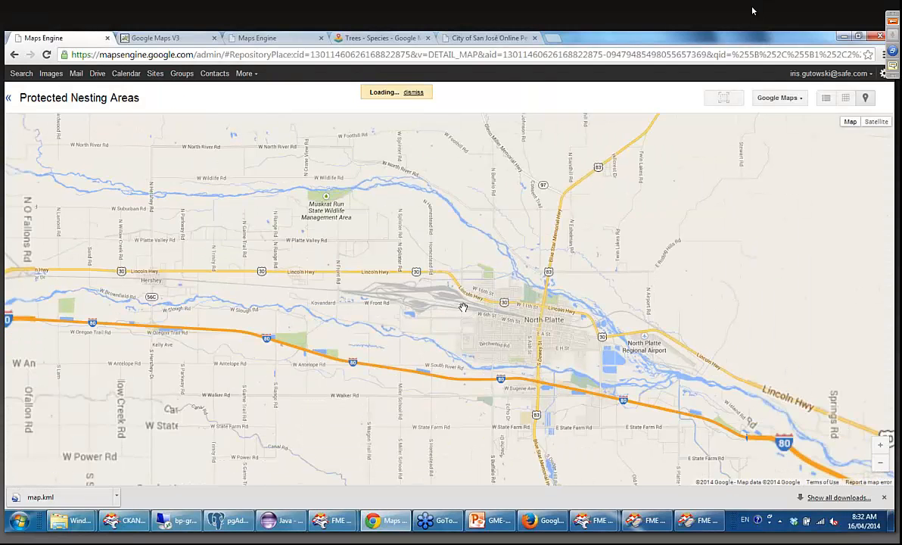
scroll(390, 297, down, 1)
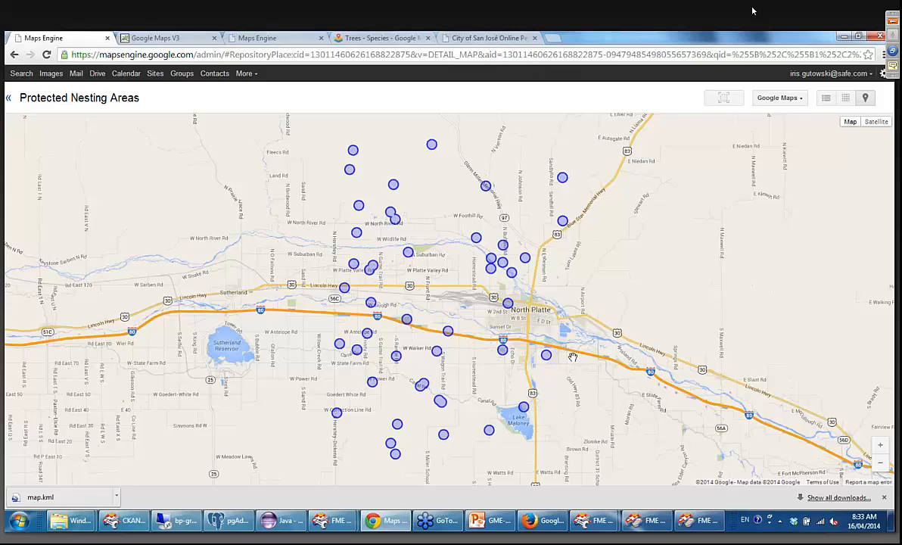
scroll(573, 357, up, 1)
drag(470, 332, 527, 256)
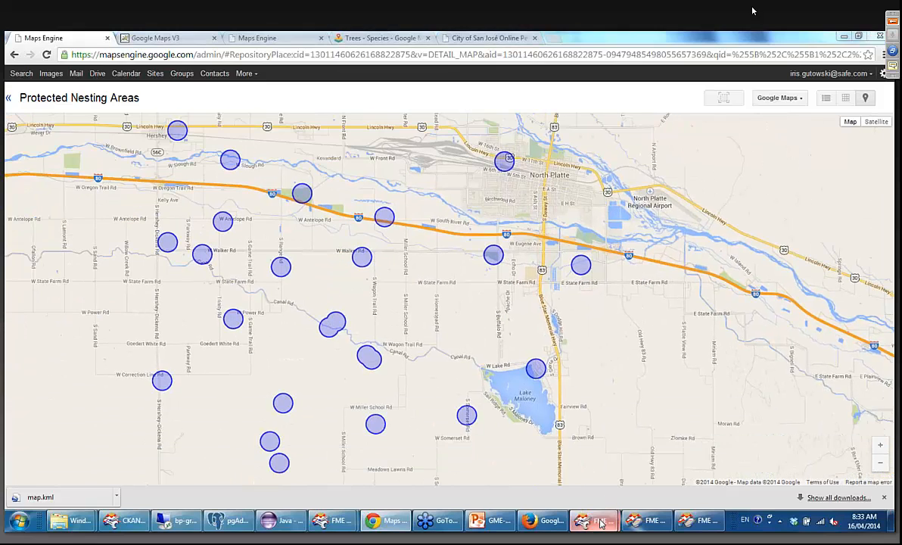
Switch back to FME Workbench and check the feature type name of the Write to GME writer, leaving its properties unchanged.
mouse_move(594, 520)
click(621, 478)
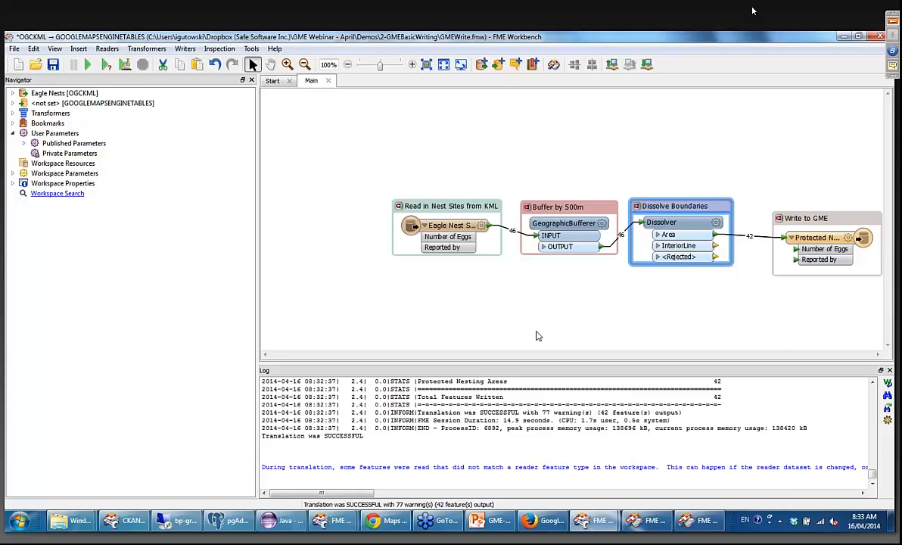
click(850, 238)
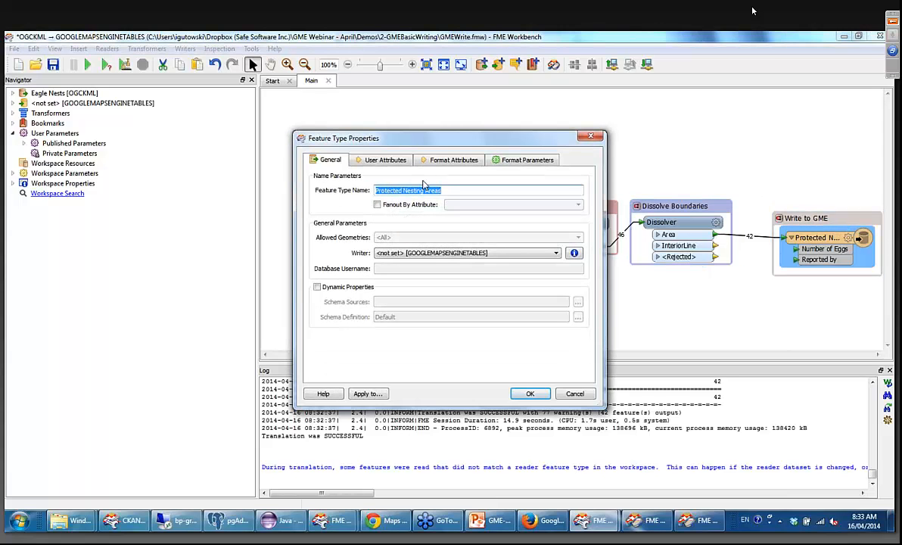
click(433, 190)
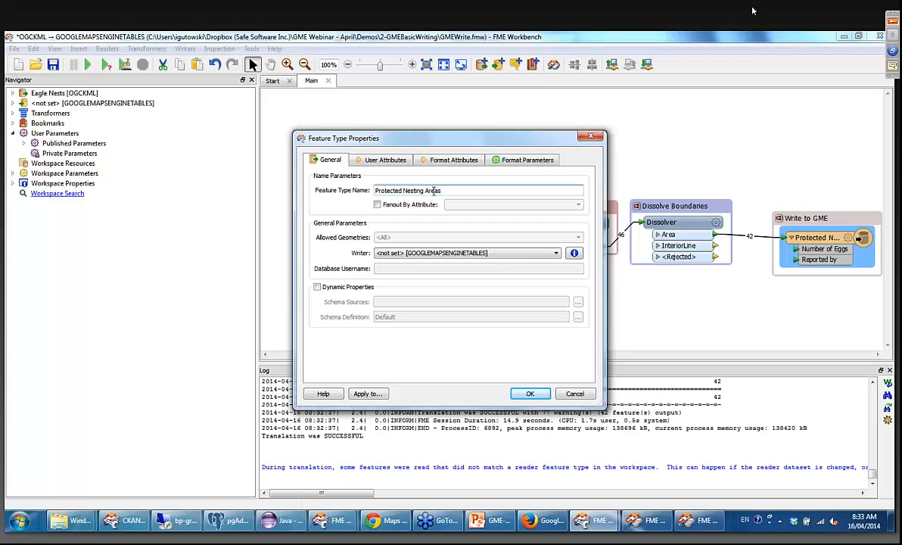
click(589, 138)
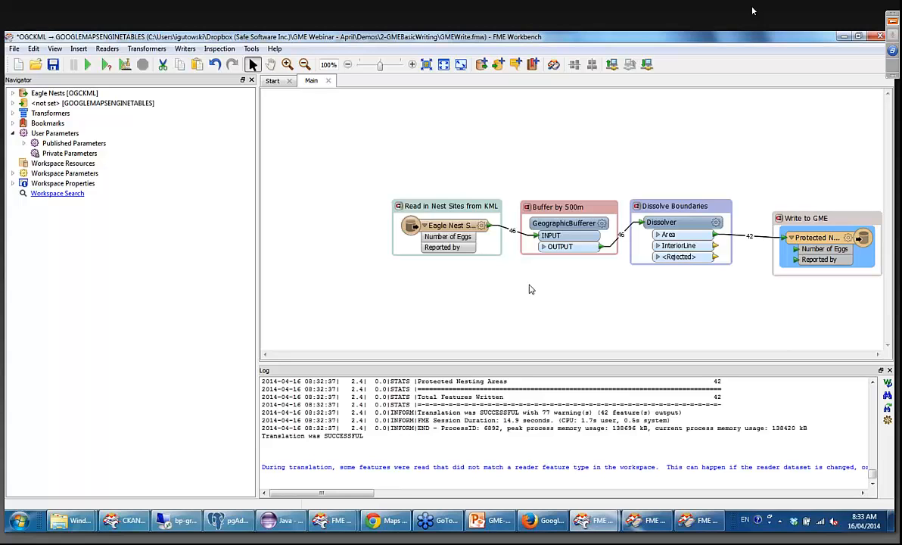
Try moving the Reported by attribute above Number of Eggs in the writer's user attributes, closing the properties without applying.
click(847, 237)
click(383, 159)
double_click(365, 206)
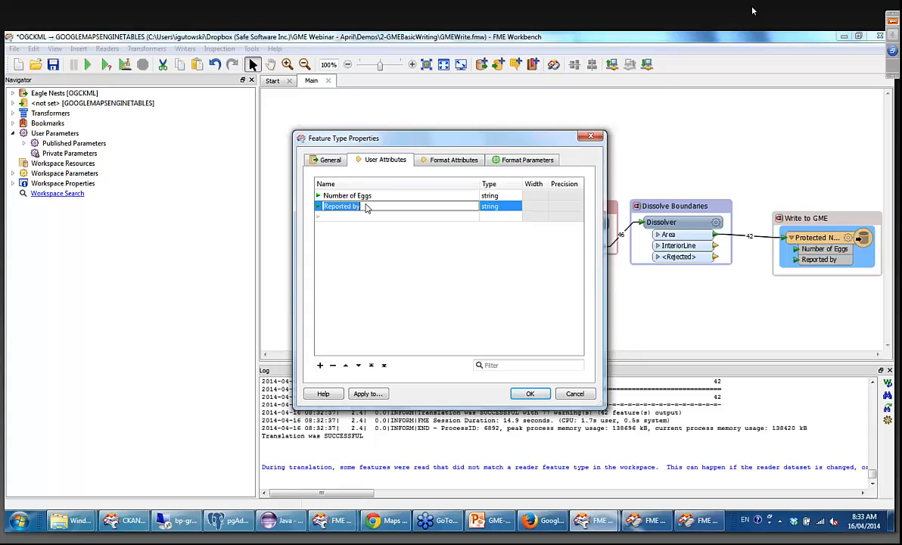
click(345, 365)
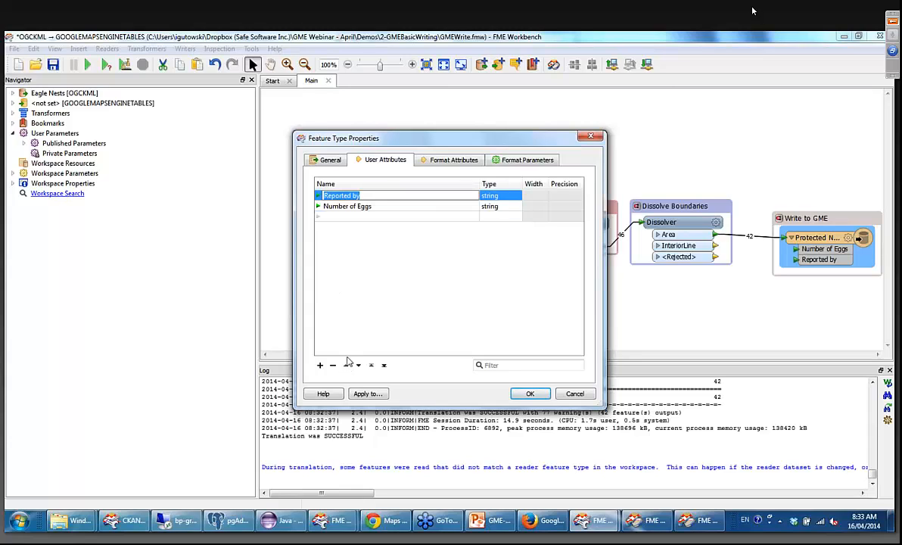
click(589, 137)
Set the Dissolver's Attributes to Sum parameter to Number of Eggs and apply it.
click(713, 228)
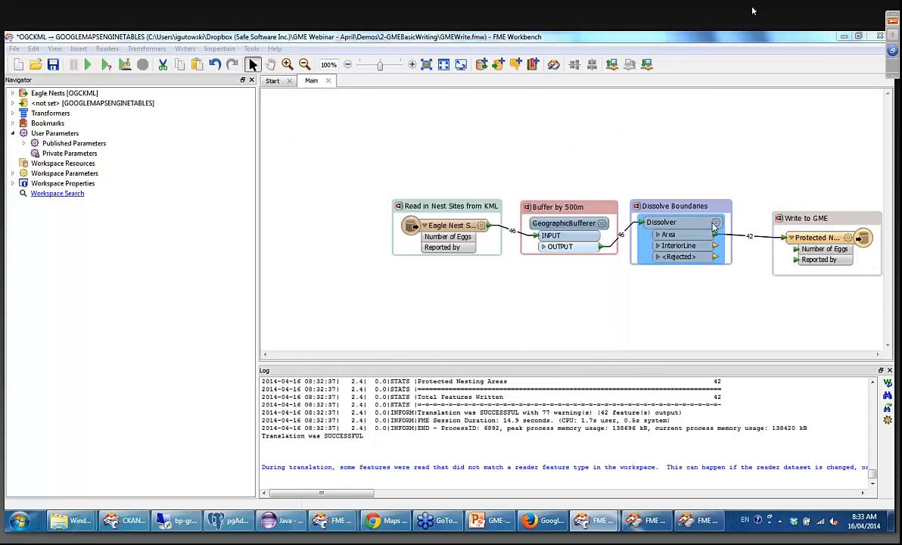
click(714, 227)
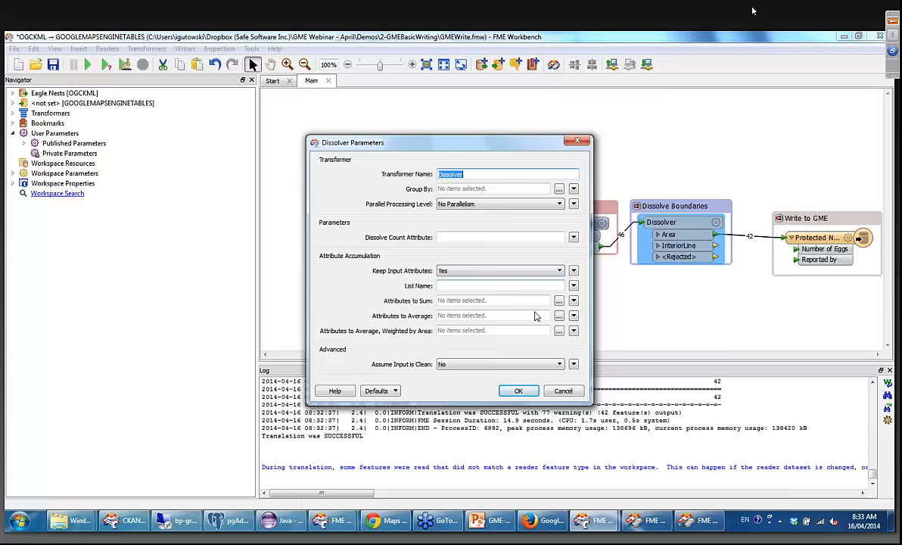
click(560, 301)
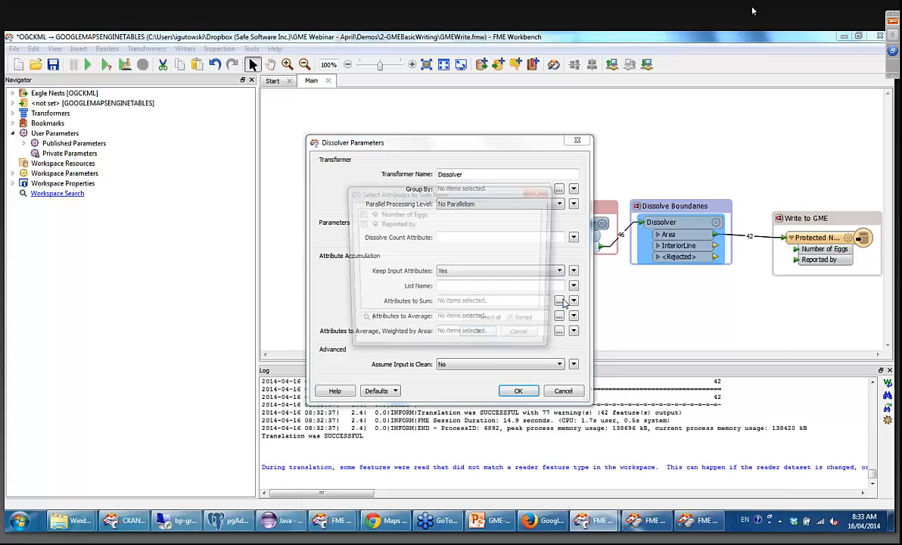
click(358, 213)
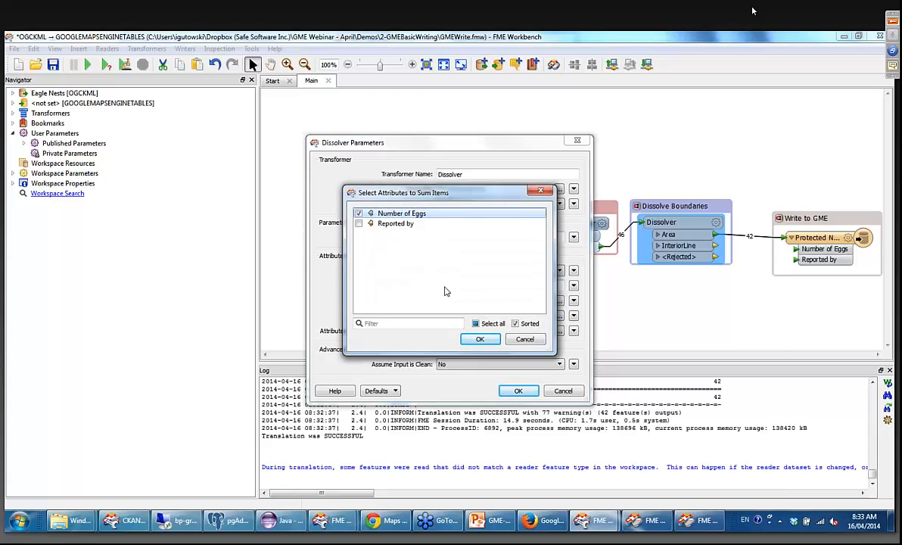
click(470, 341)
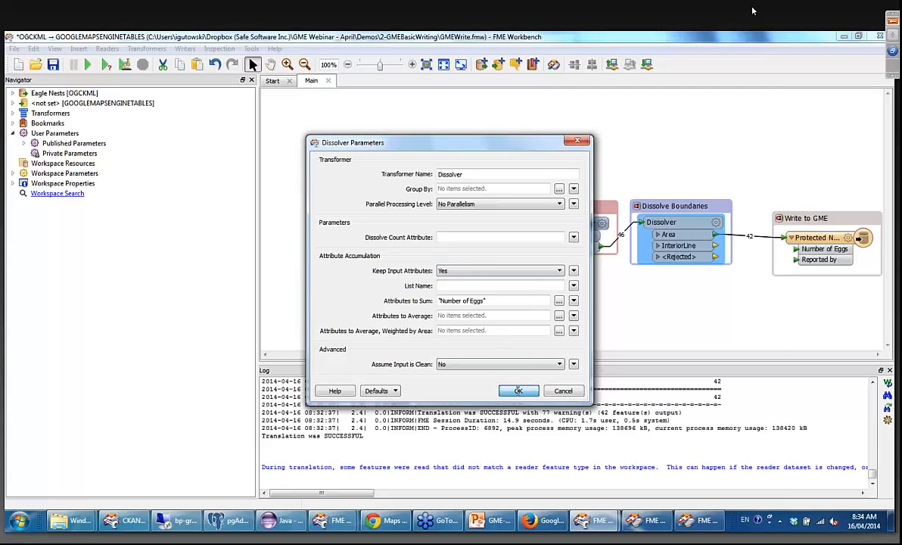
click(516, 390)
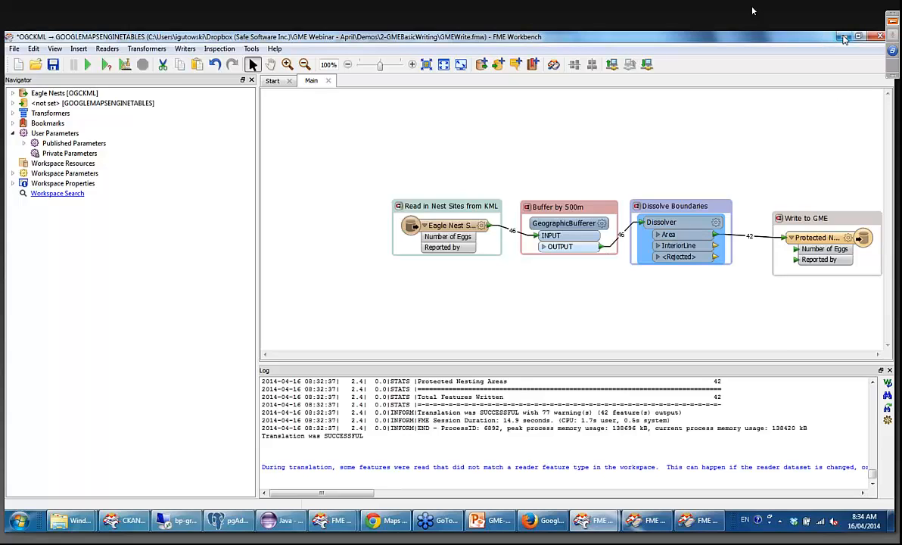
Open the workspace salesforce2none.fmw from the 3-Geocoding folder under Demos, discarding the unsaved changes to GMEWrite.fmw.
click(15, 49)
click(29, 78)
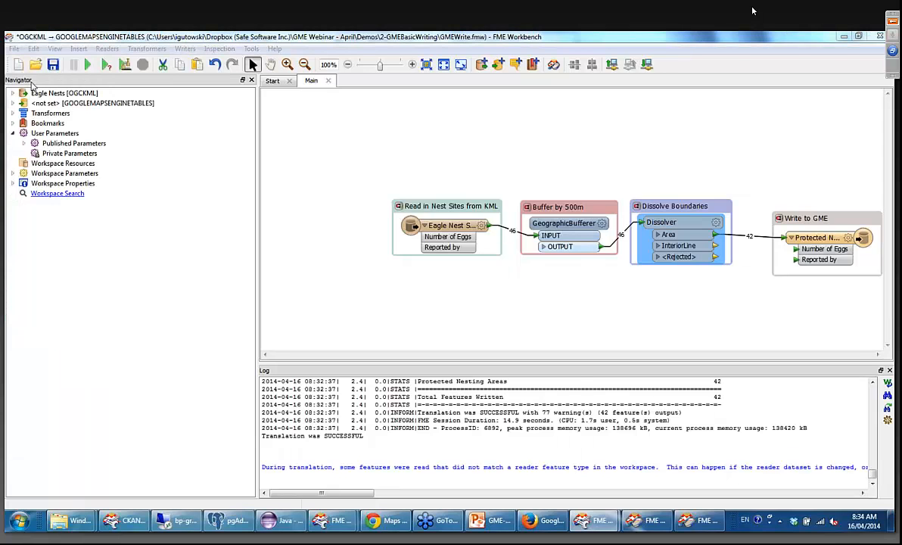
click(299, 69)
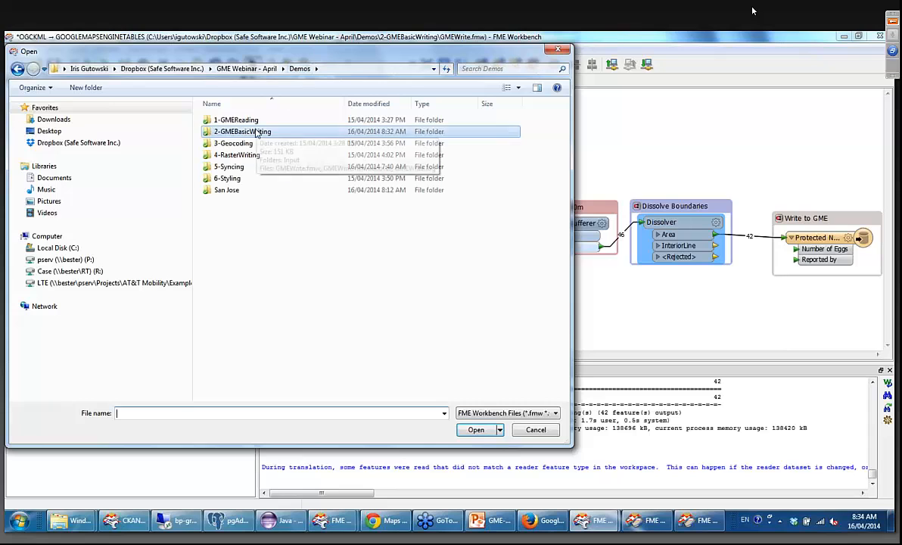
double_click(243, 144)
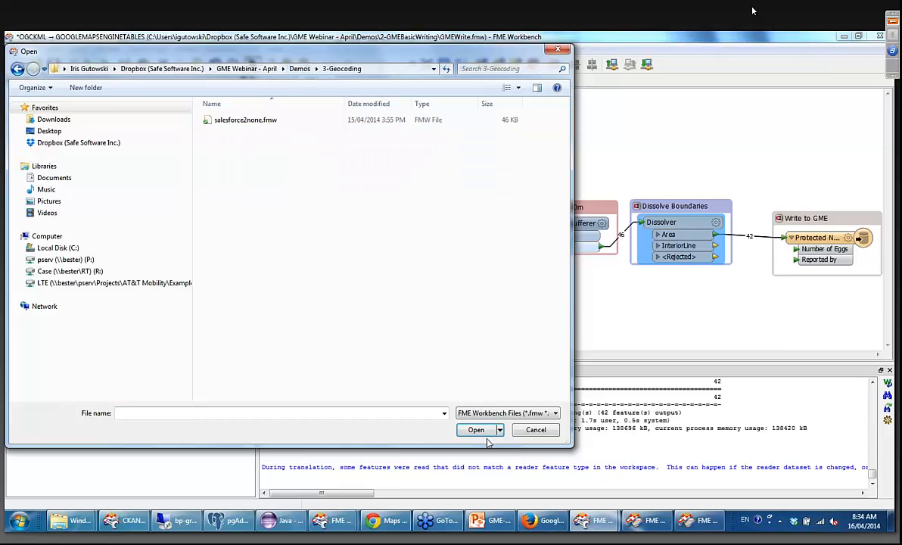
double_click(244, 121)
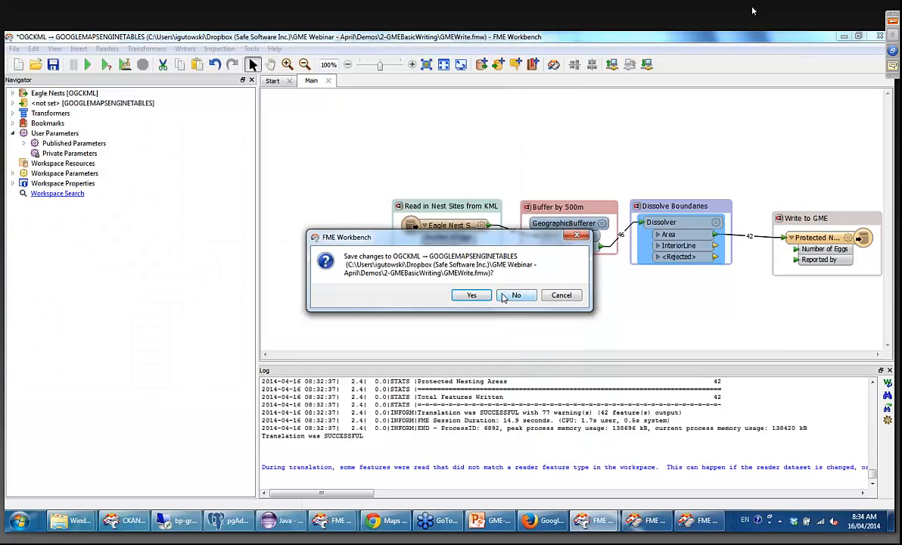
click(502, 295)
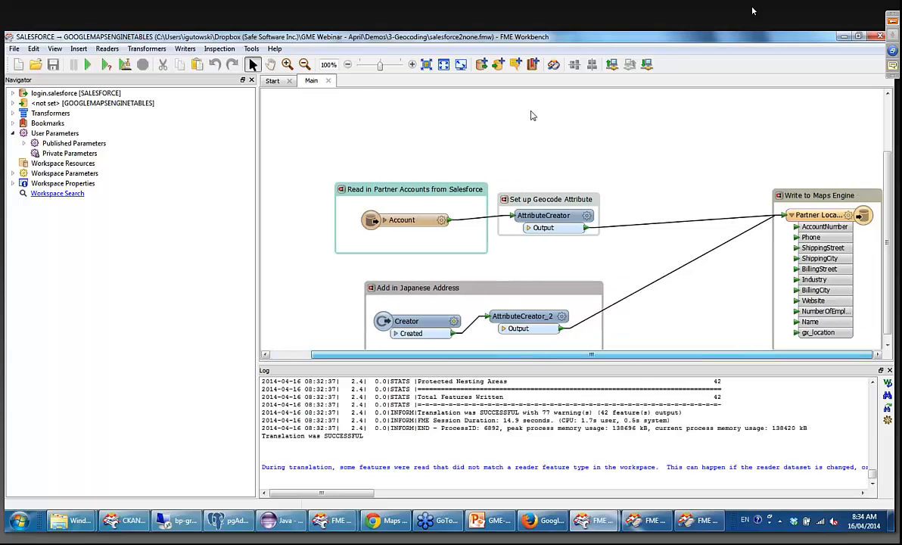
Enlarge the canvas to 130% and expand the Account reader's attribute list to look through its Salesforce fields.
click(412, 65)
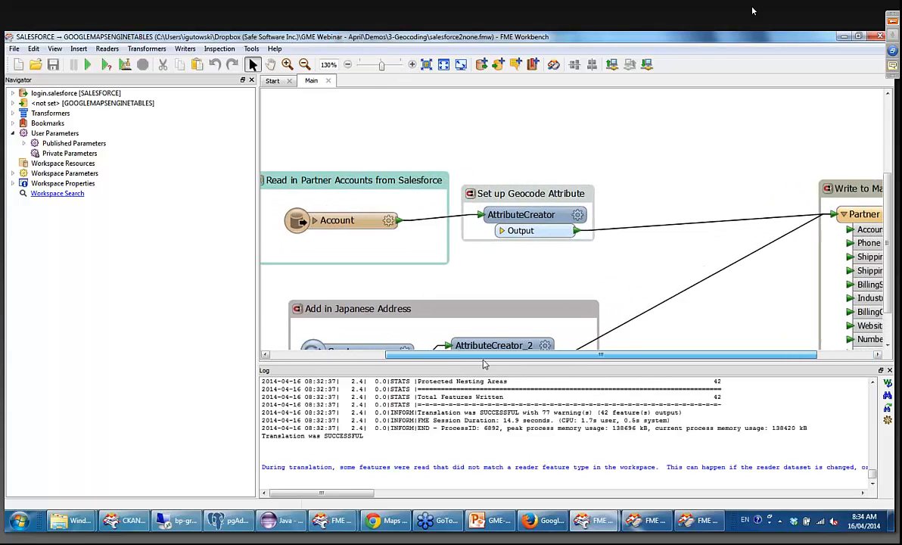
drag(484, 364, 476, 362)
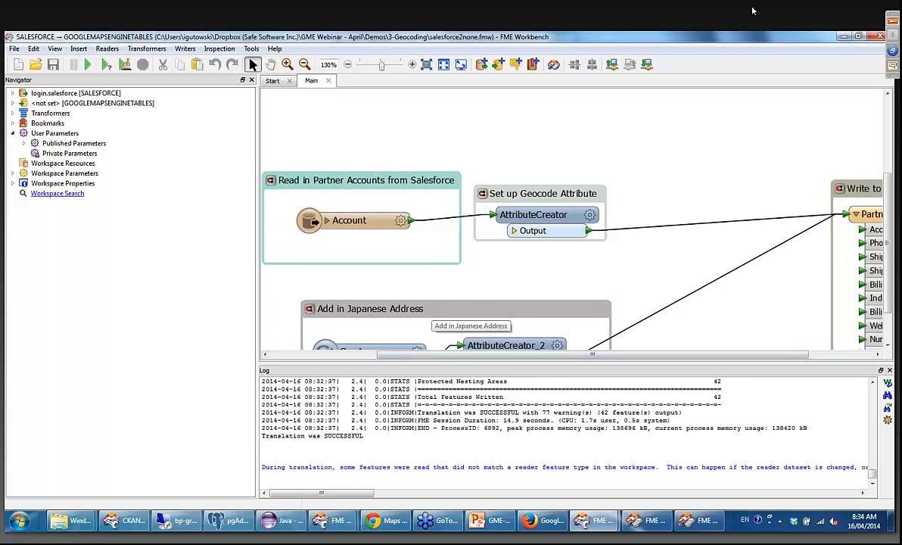
drag(889, 295, 814, 306)
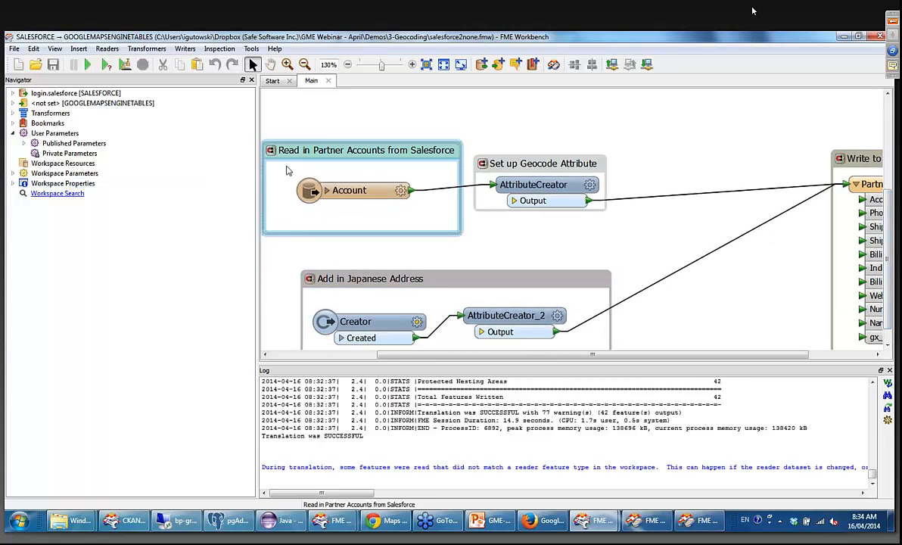
click(328, 194)
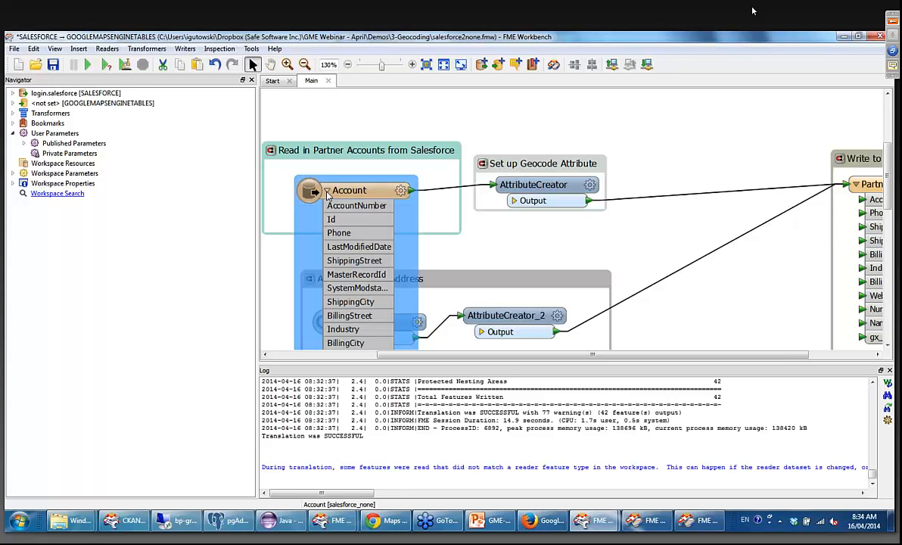
click(327, 193)
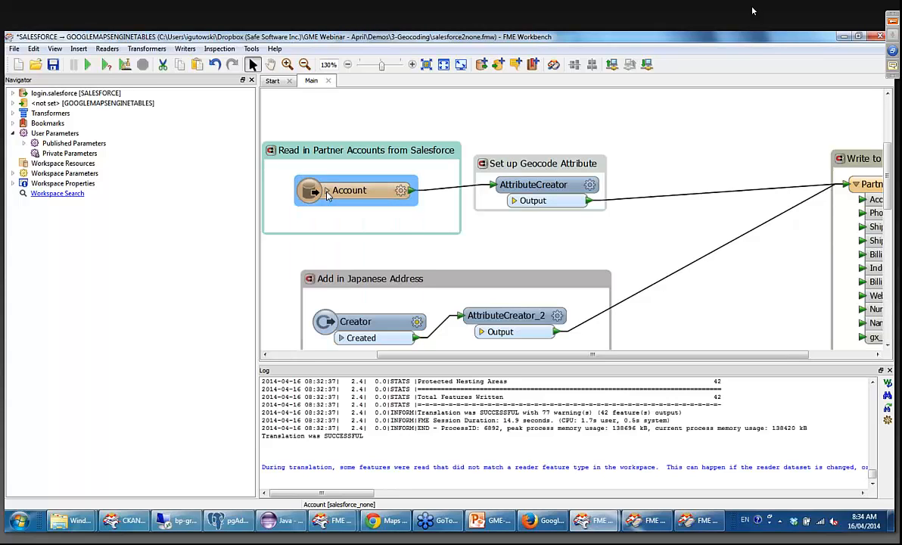
click(327, 193)
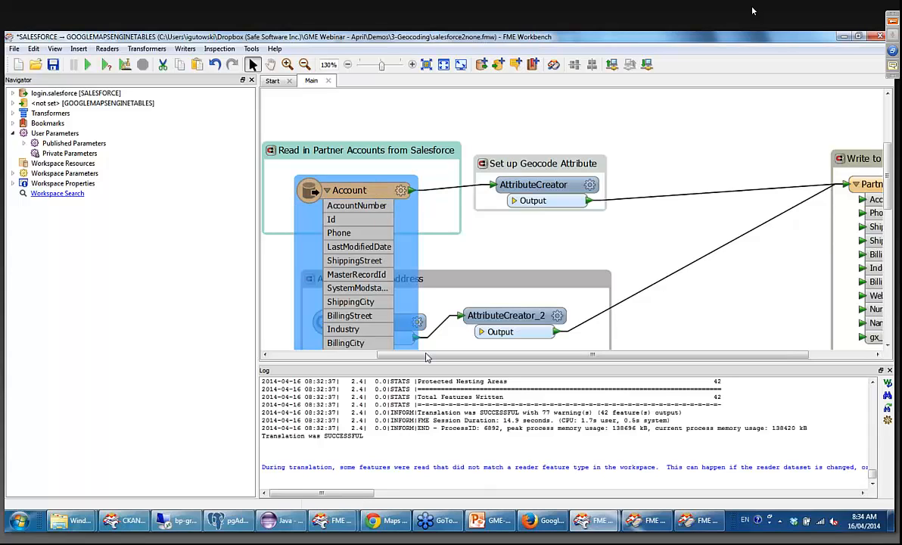
scroll(454, 227, down, 2)
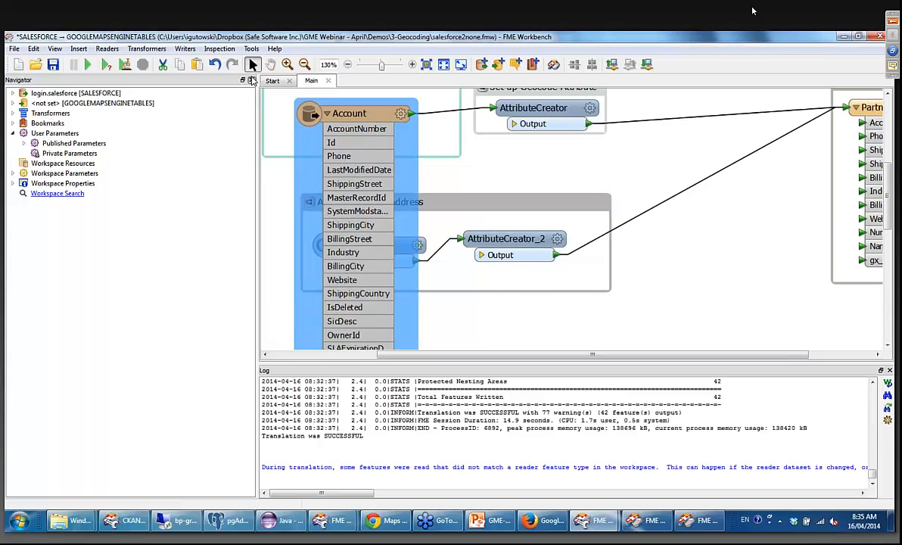
Hide the Navigator to widen the canvas and check the Account reader's general feature type properties, leaving them as they are.
click(253, 81)
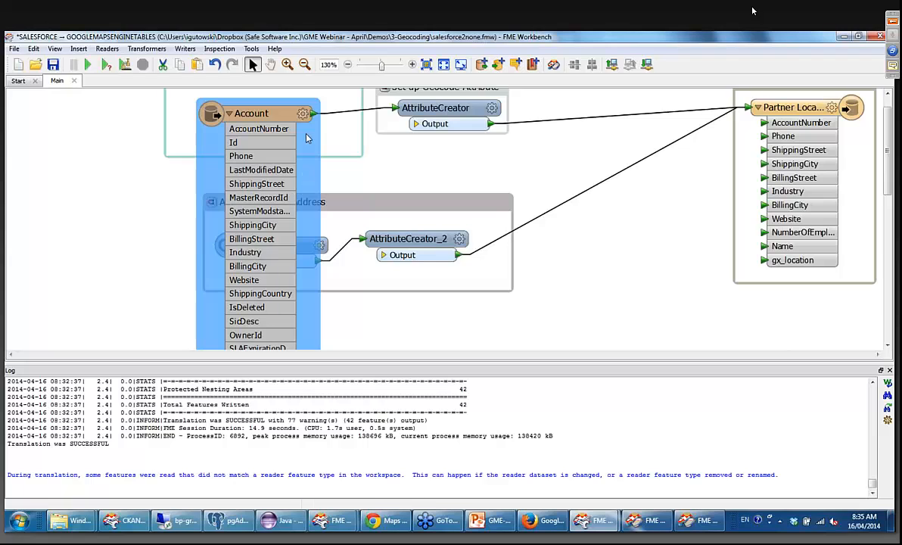
double_click(282, 112)
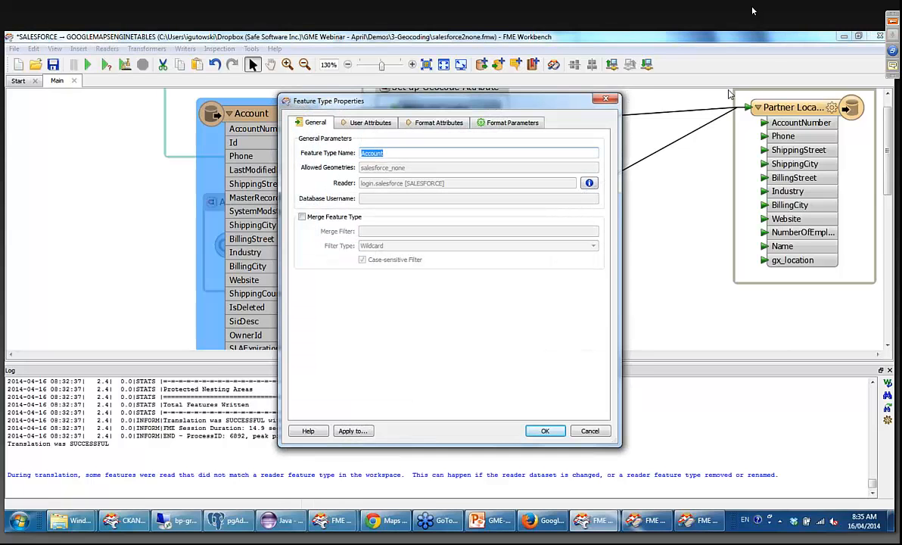
key(Escape)
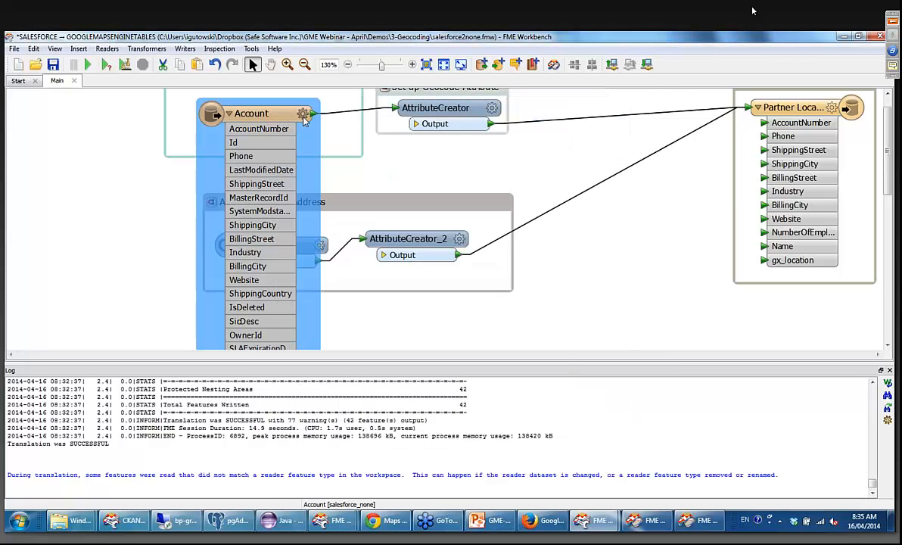
click(304, 115)
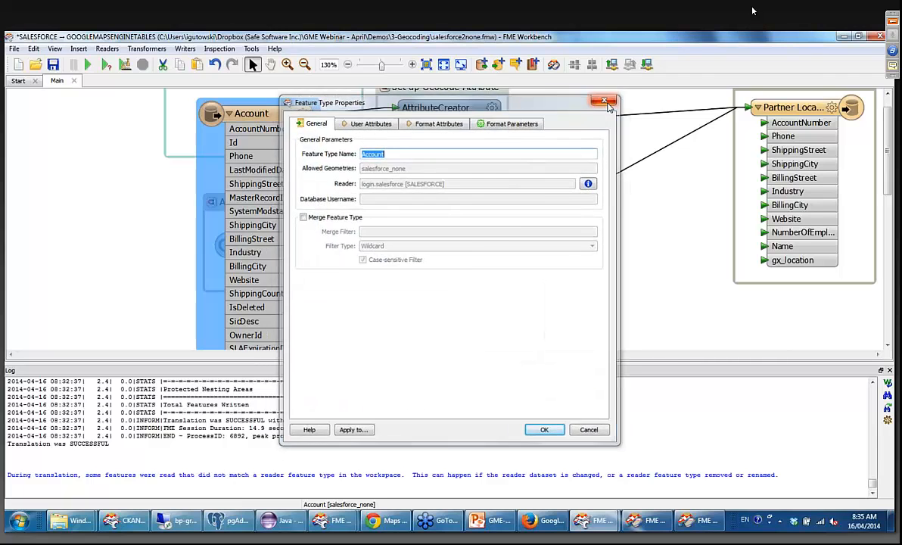
click(605, 103)
Examine the conditional value that the first AttributeCreator sets for gx_location, widening the condition definition to read both output expressions, without changing it.
click(488, 114)
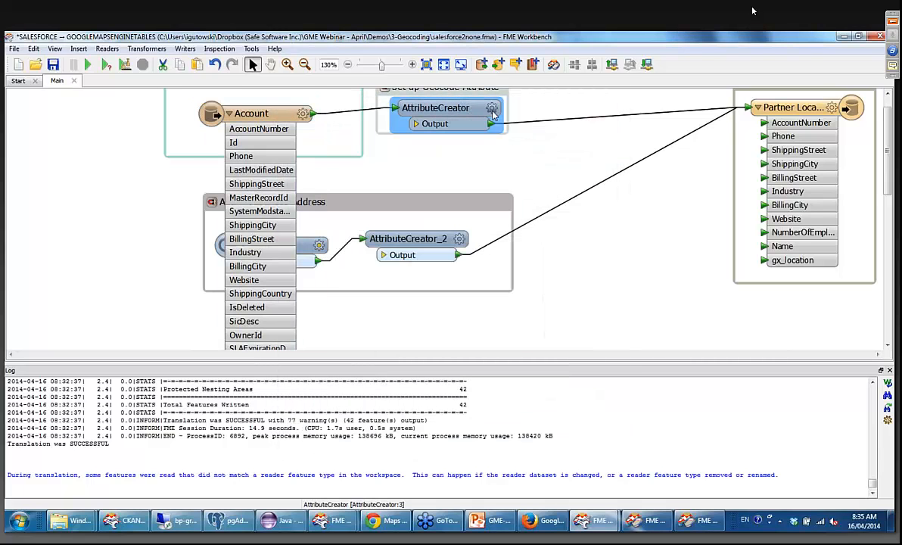
mouse_move(491, 113)
click(492, 110)
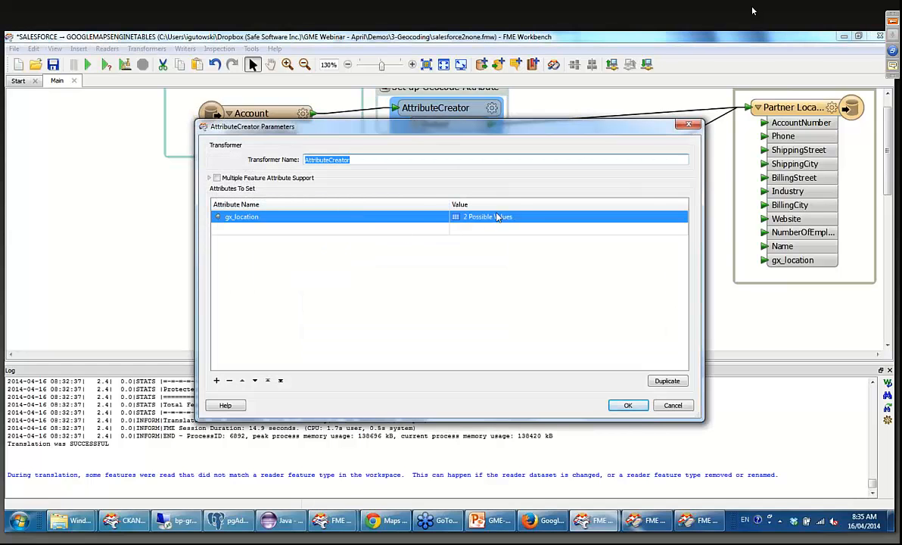
click(412, 225)
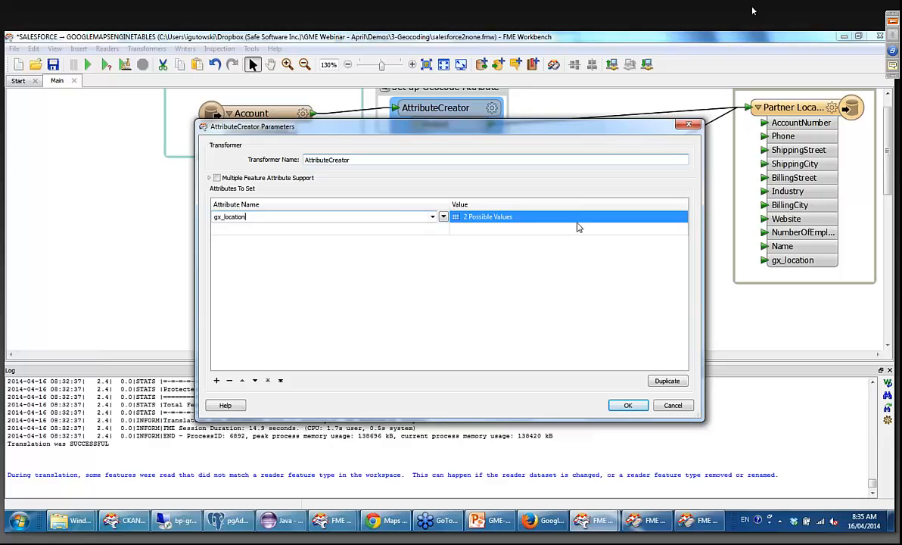
click(673, 217)
click(671, 219)
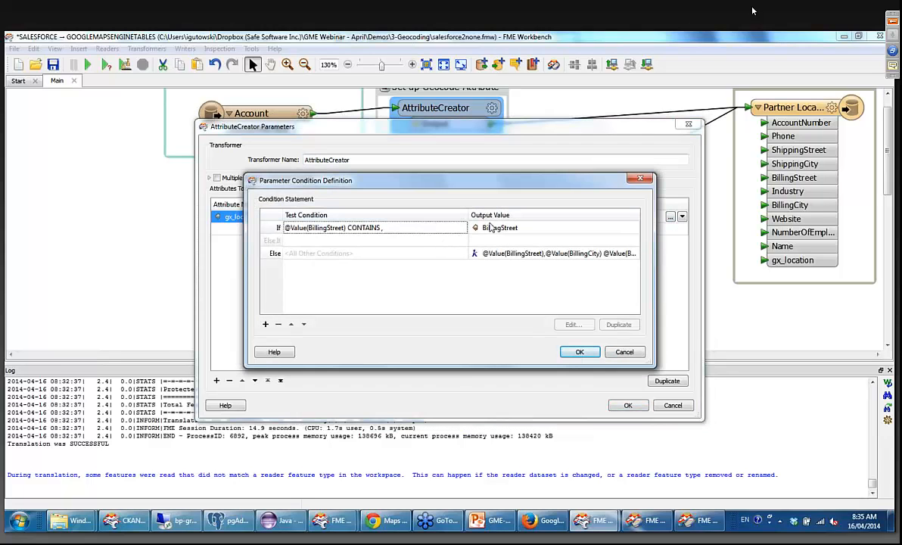
click(429, 230)
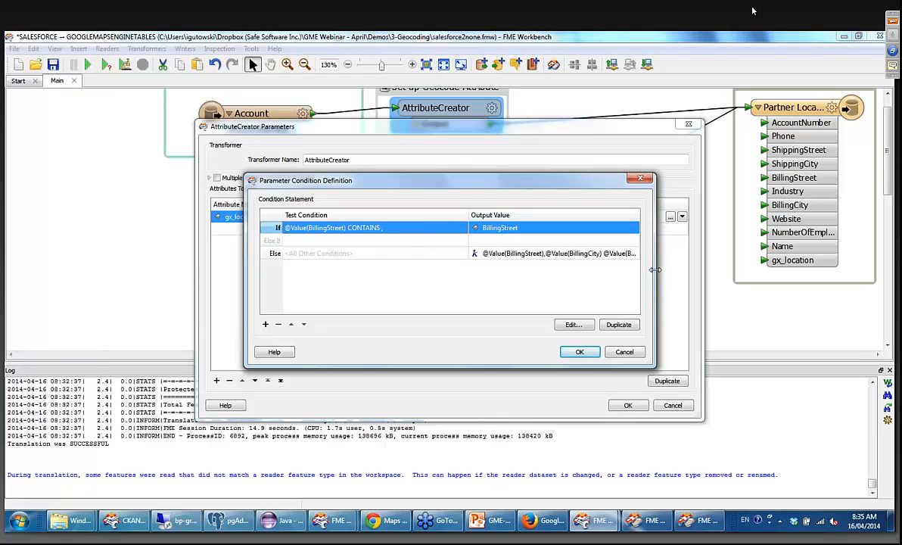
drag(655, 269, 751, 269)
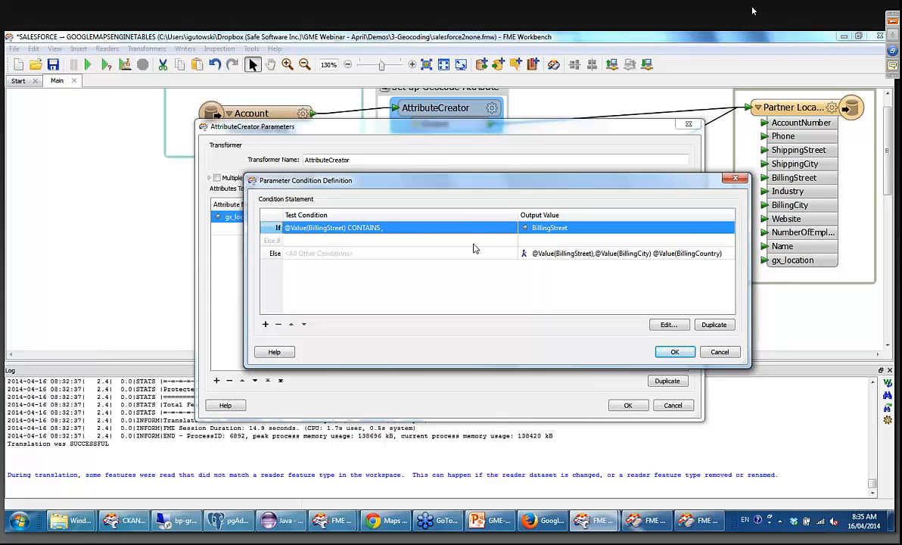
click(733, 181)
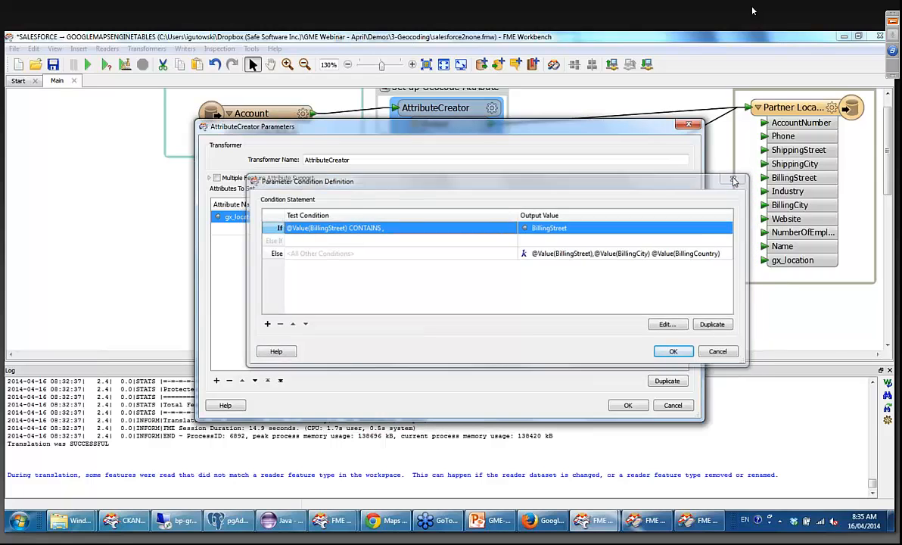
click(686, 126)
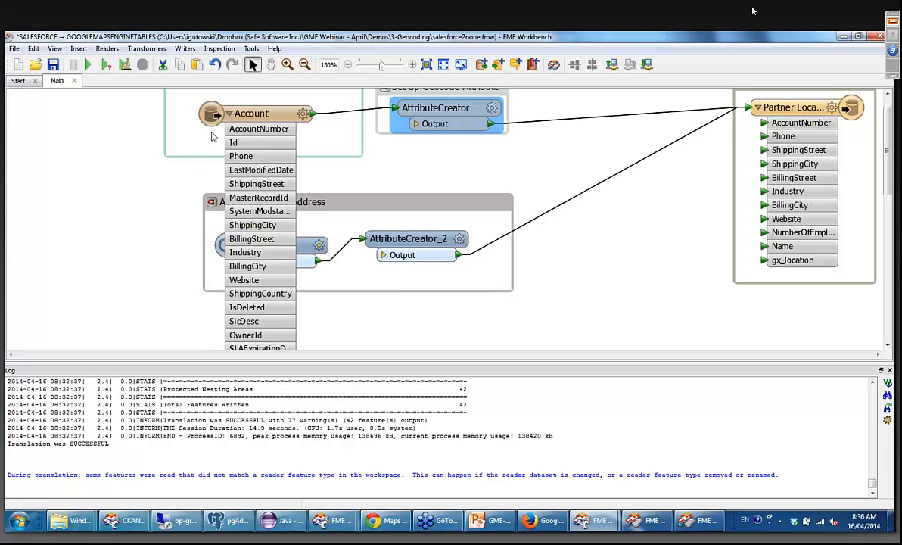
Collapse the Account reader's attribute list and review the Partner Locations writer's format attributes and user attributes.
click(227, 114)
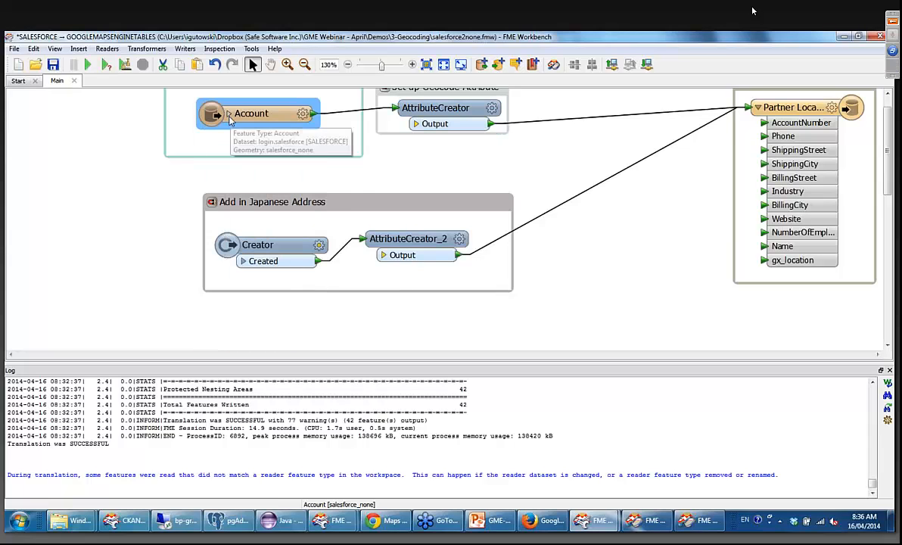
click(837, 110)
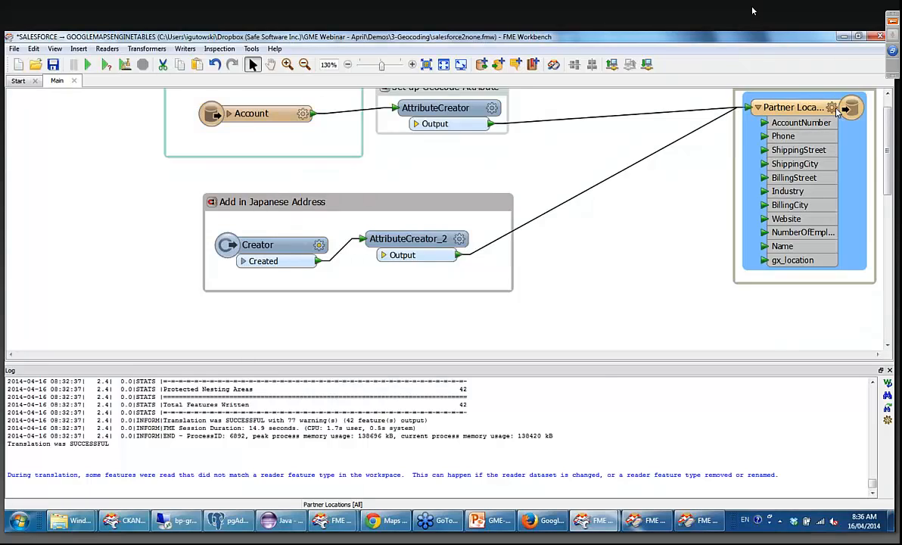
click(453, 160)
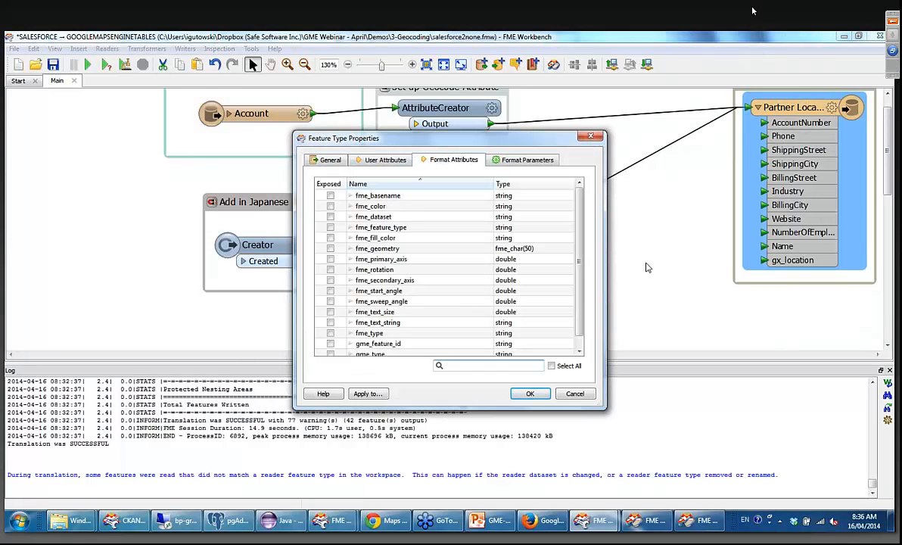
scroll(424, 303, down, 1)
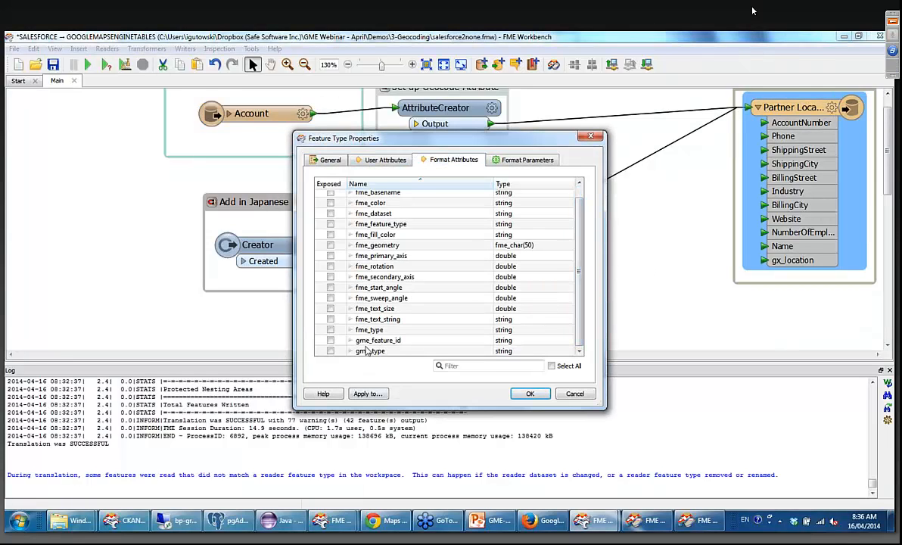
scroll(504, 240, up, 1)
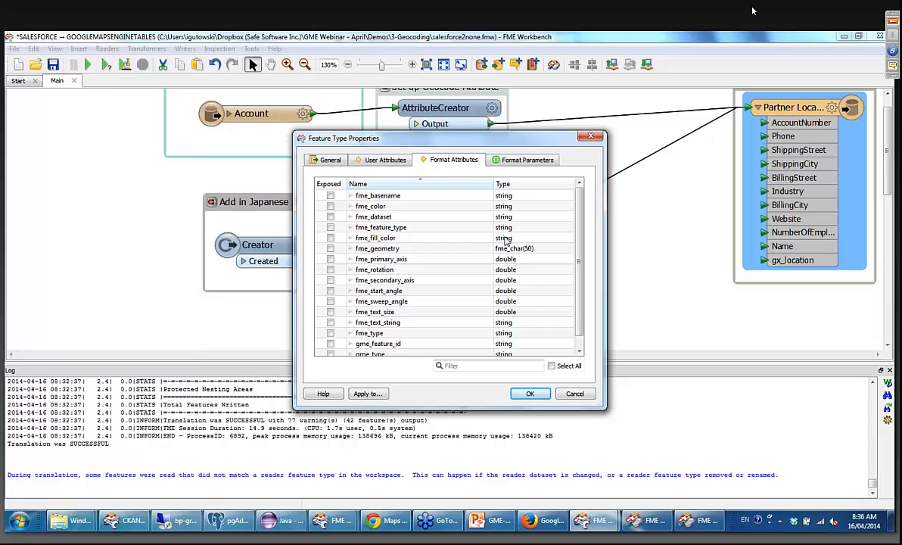
click(386, 161)
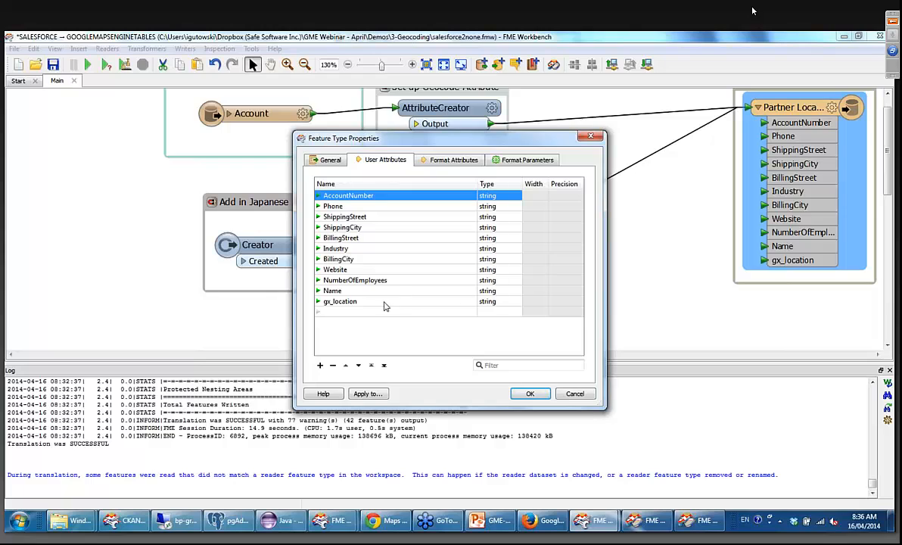
click(594, 139)
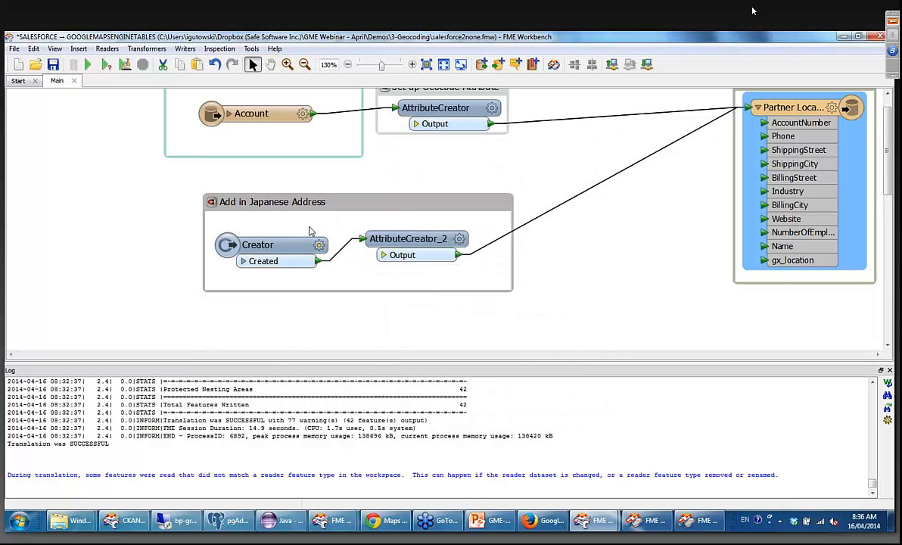
Inspect the constant Japanese address that AttributeCreator_2 assigns to gx_location, accepting the existing settings.
click(332, 209)
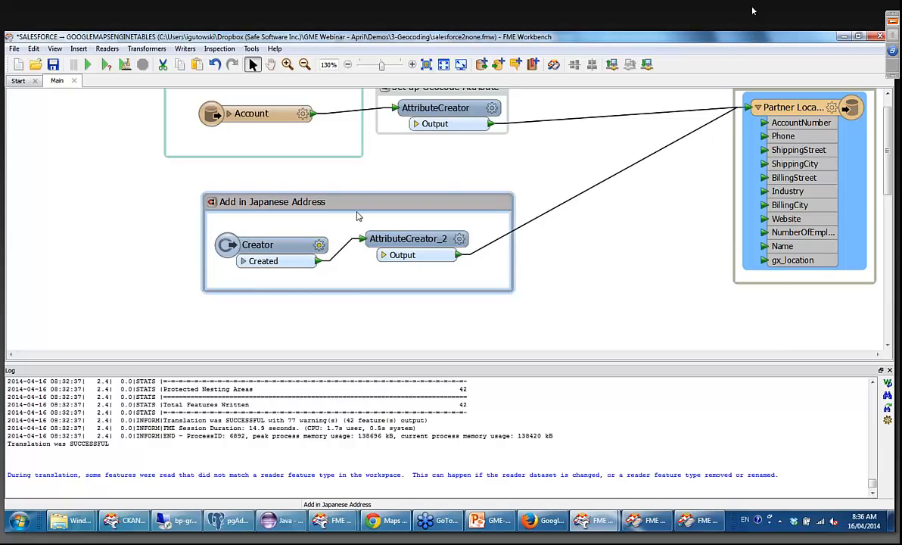
click(359, 186)
click(460, 240)
double_click(631, 220)
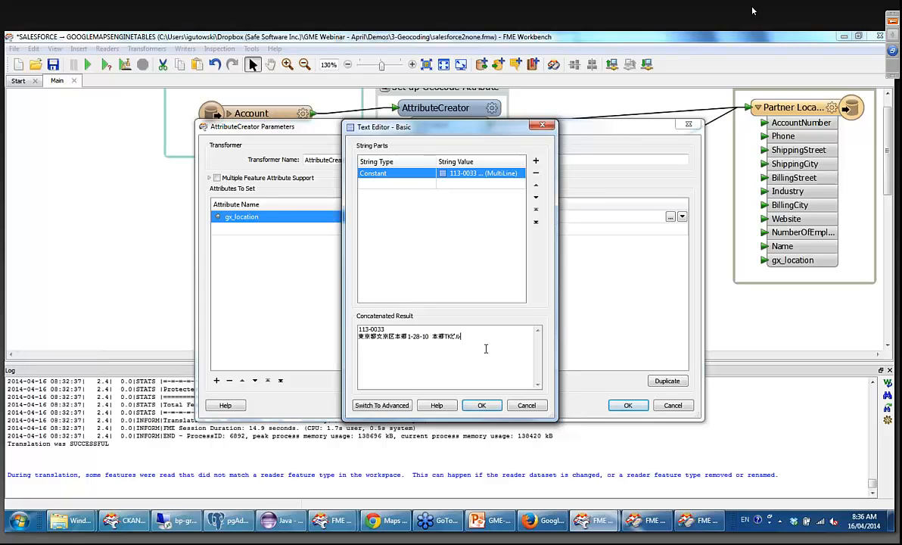
click(482, 405)
click(628, 404)
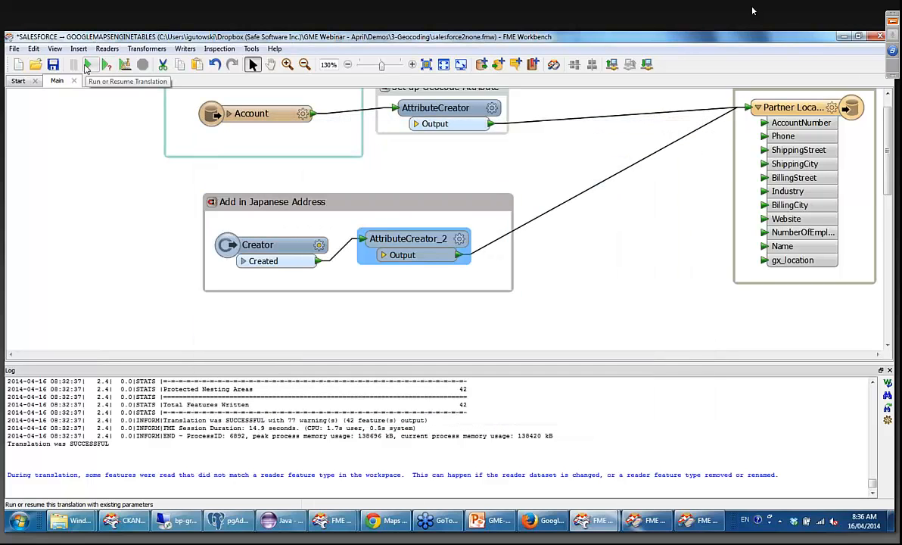
Run the translation and open the map of the Partner Locations vector table among the Google Maps Engine data sources in Chrome.
click(87, 67)
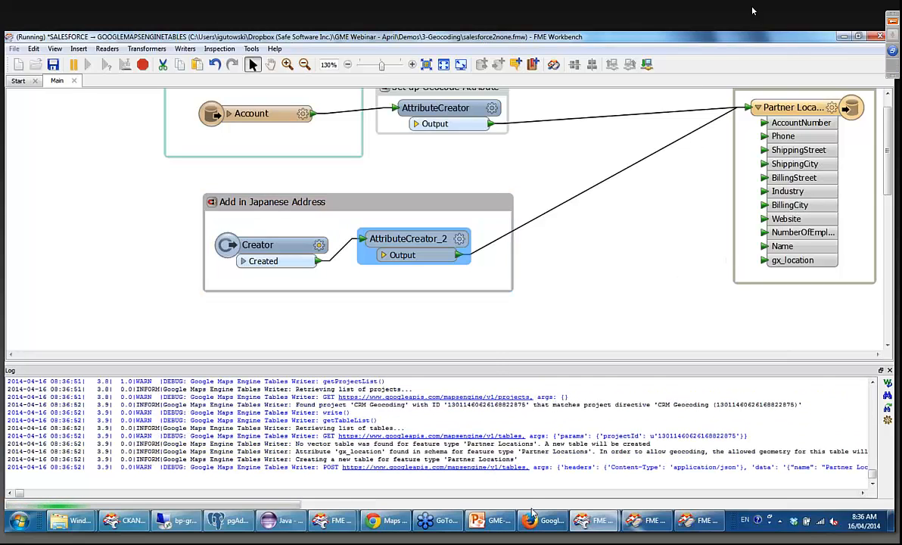
click(390, 523)
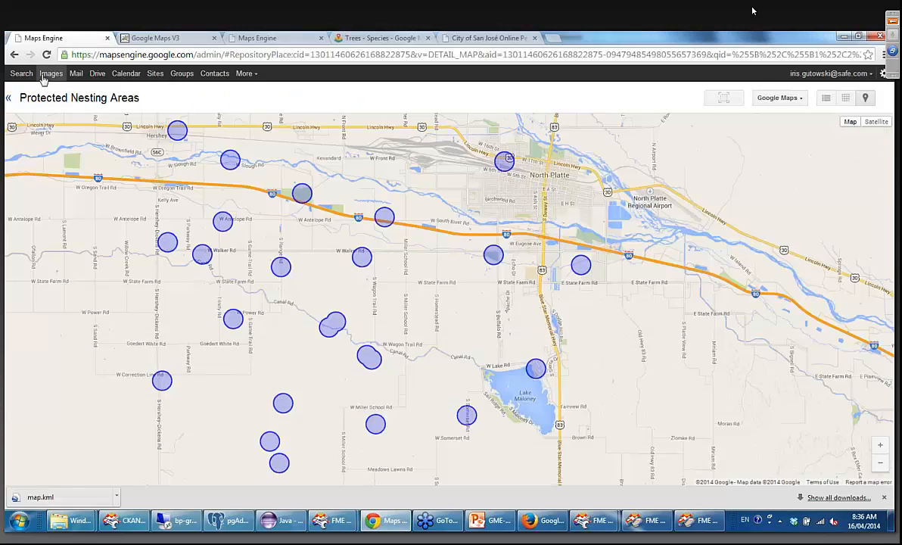
click(12, 95)
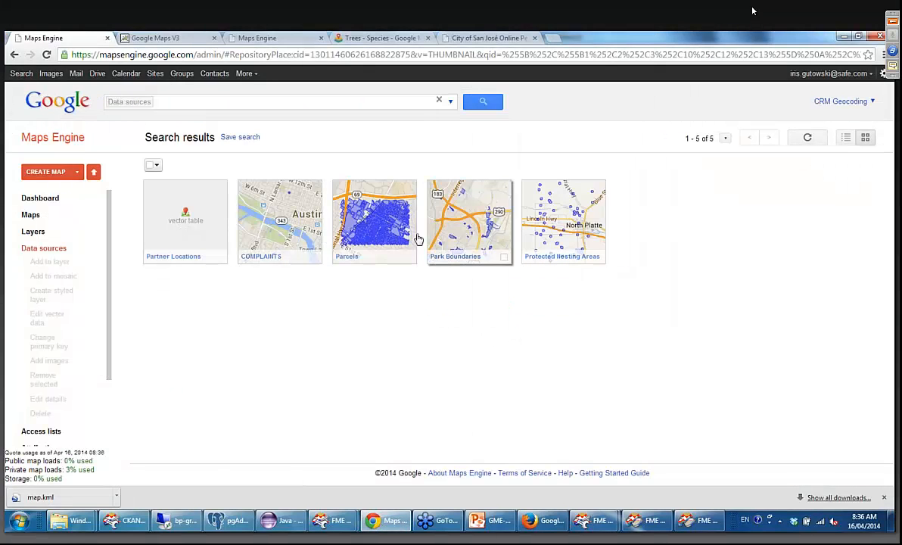
mouse_move(177, 205)
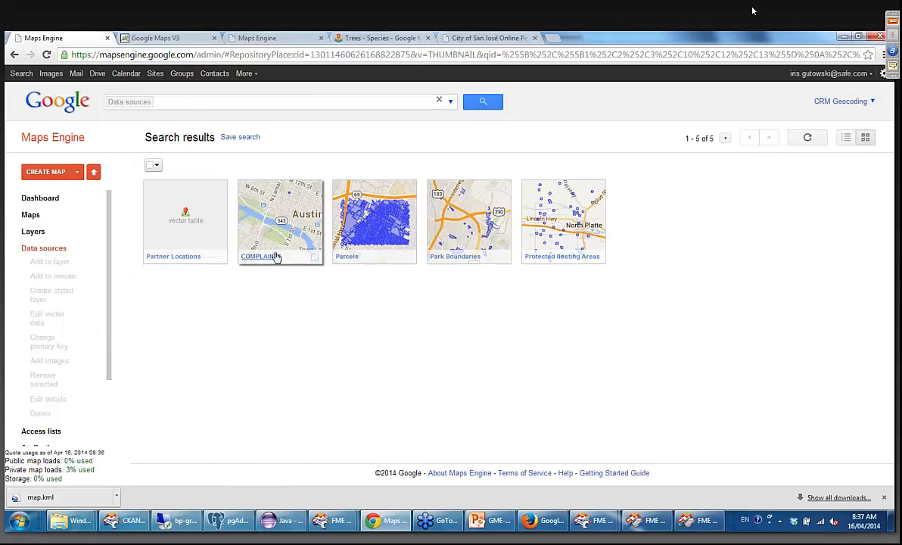
click(201, 235)
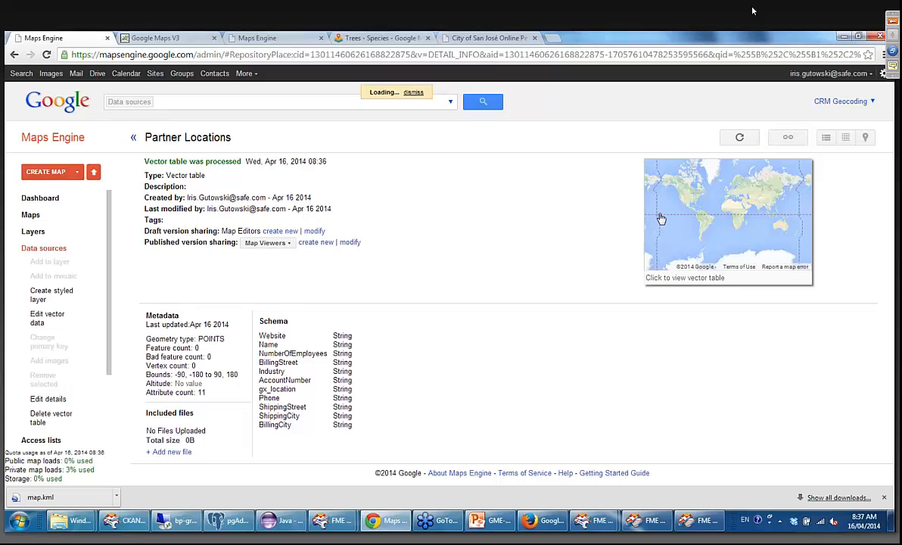
click(723, 229)
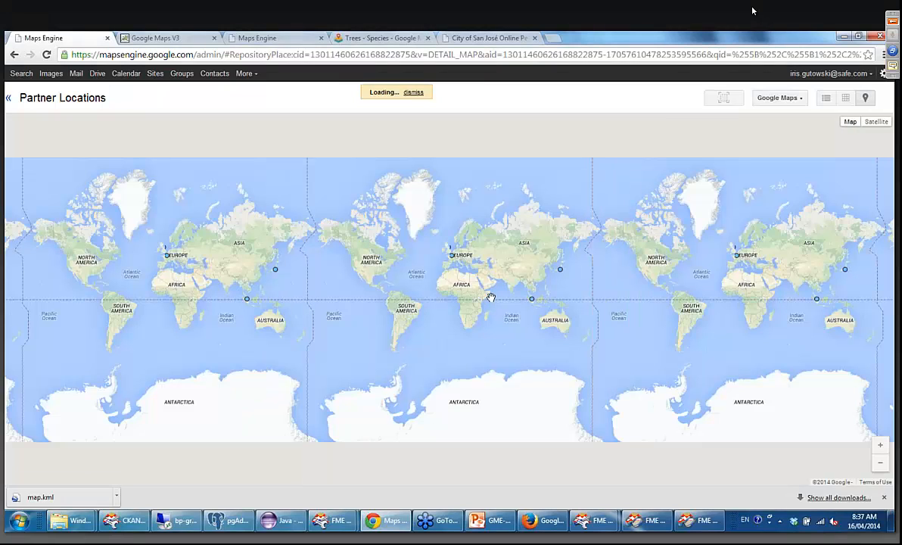
Examine the geocoded partner points across the world map, including the gx_location attribute of the point in Japan.
scroll(492, 292, up, 1)
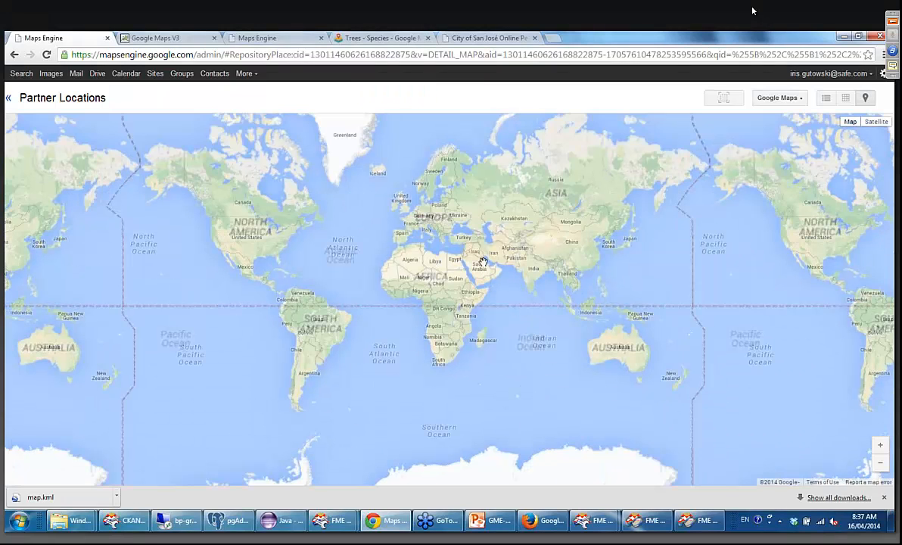
scroll(499, 229, up, 1)
drag(499, 228, 488, 271)
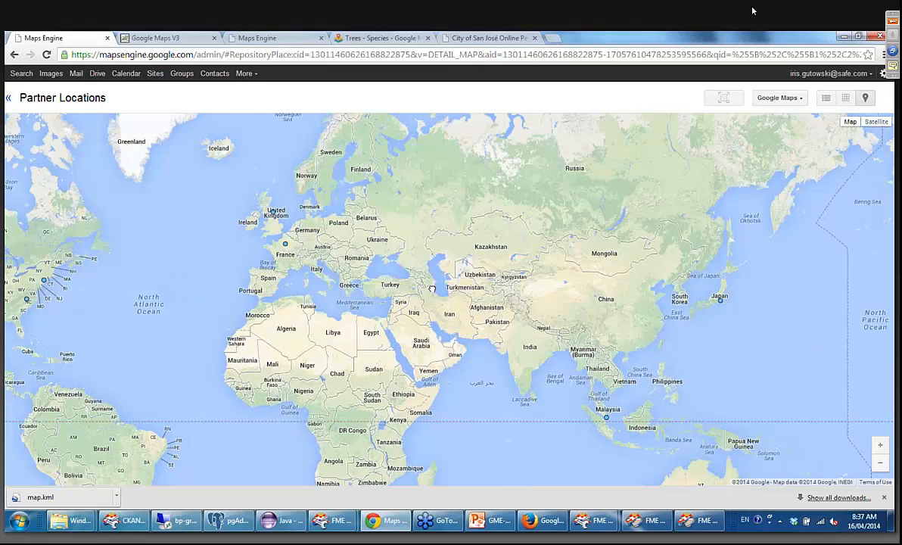
drag(152, 347, 263, 309)
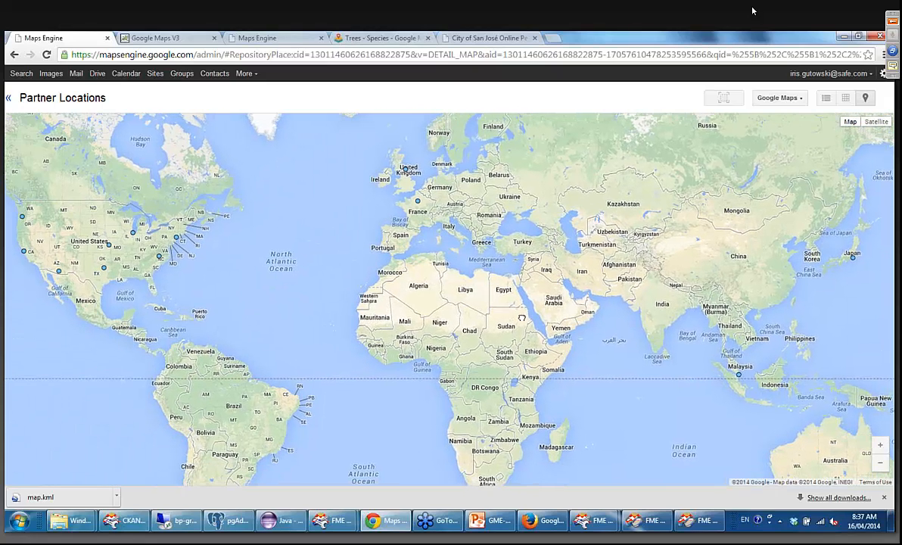
drag(831, 262, 644, 235)
click(645, 237)
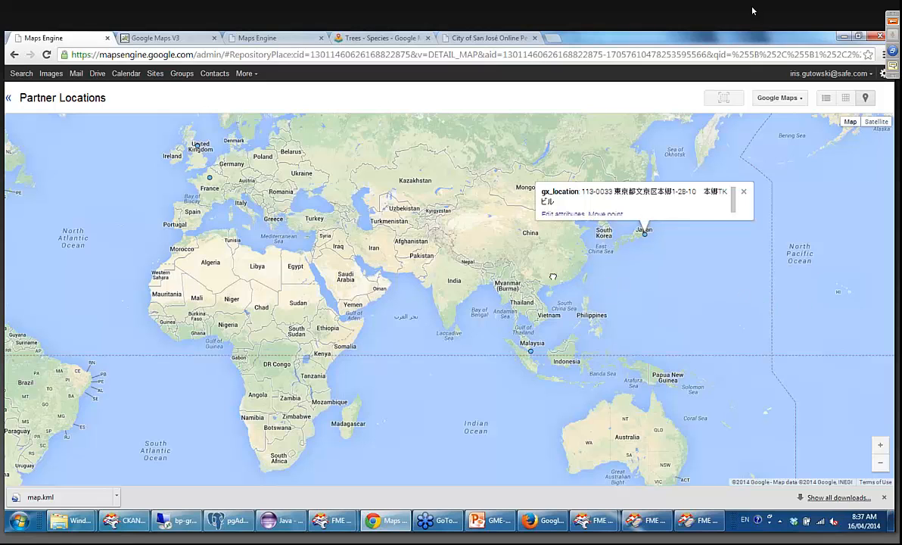
mouse_move(553, 277)
mouse_down()
mouse_move(482, 244)
mouse_move(462, 273)
mouse_up()
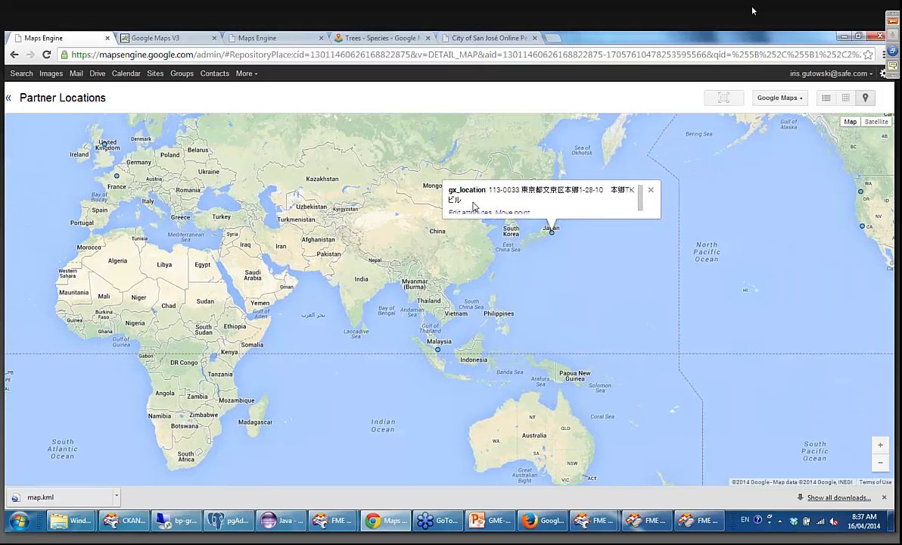
click(653, 193)
drag(215, 280, 466, 290)
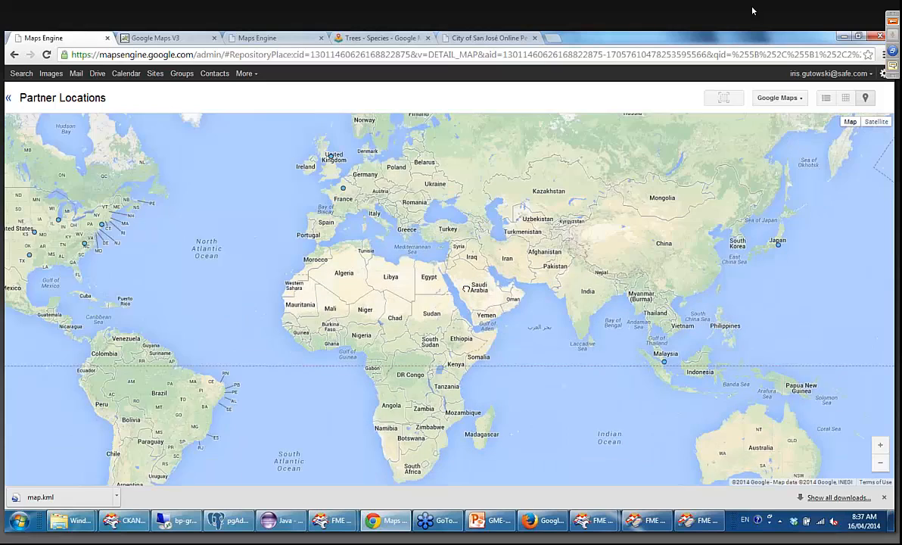
Inspect the attributes of the New York and Paris partner points on the Partner Locations map.
drag(280, 292, 479, 288)
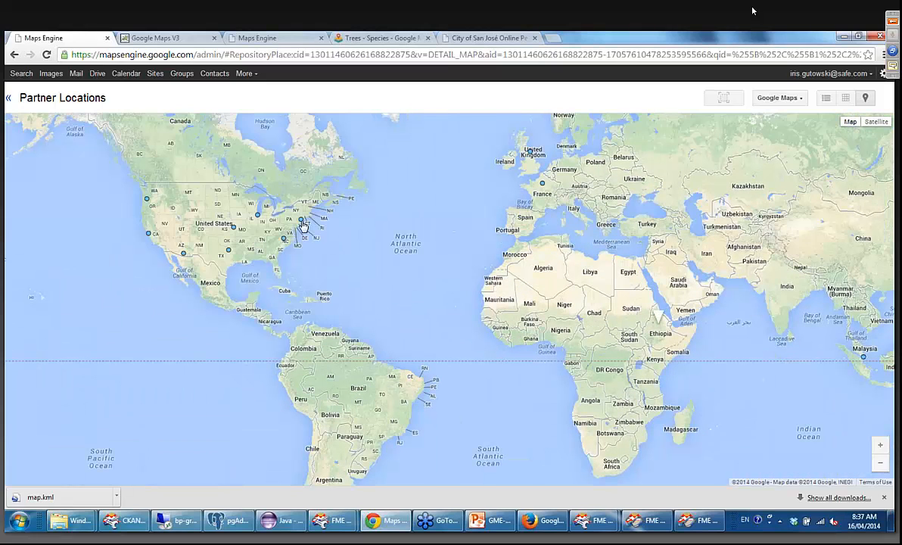
click(302, 225)
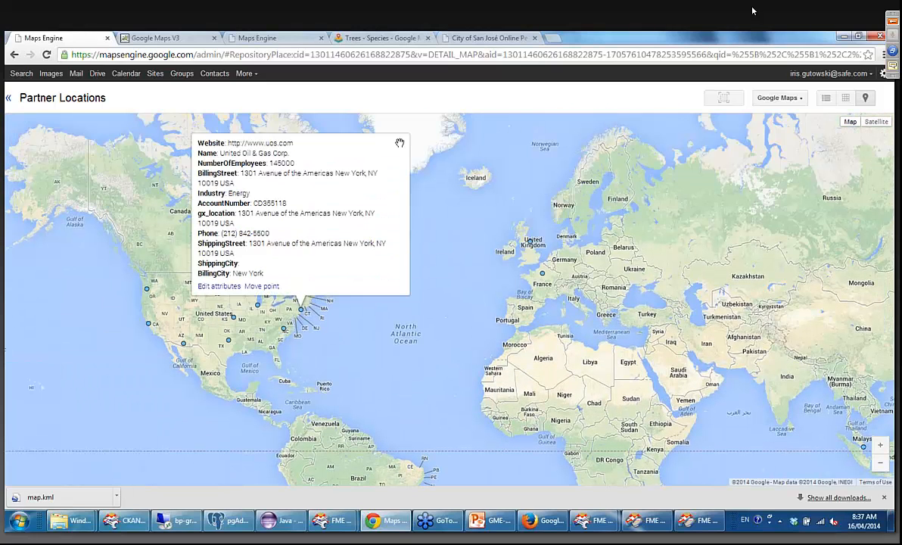
click(399, 145)
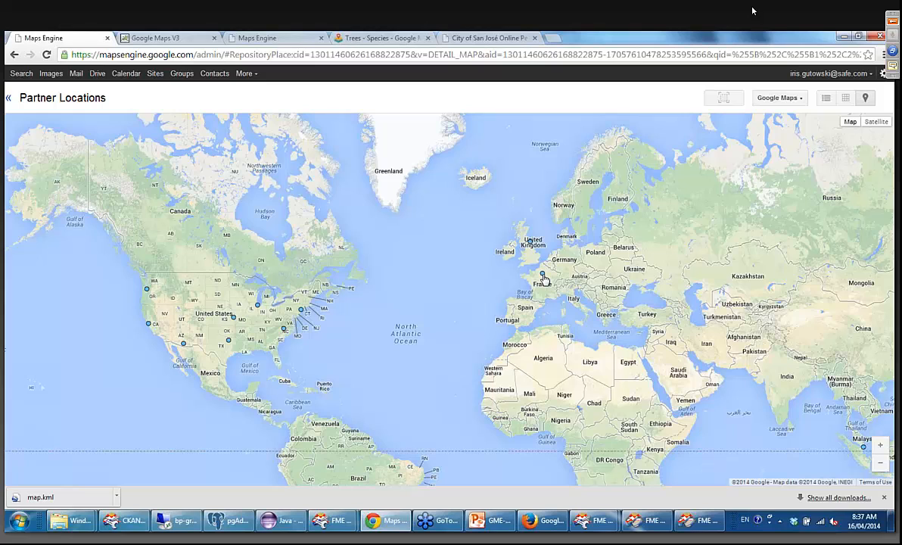
click(543, 276)
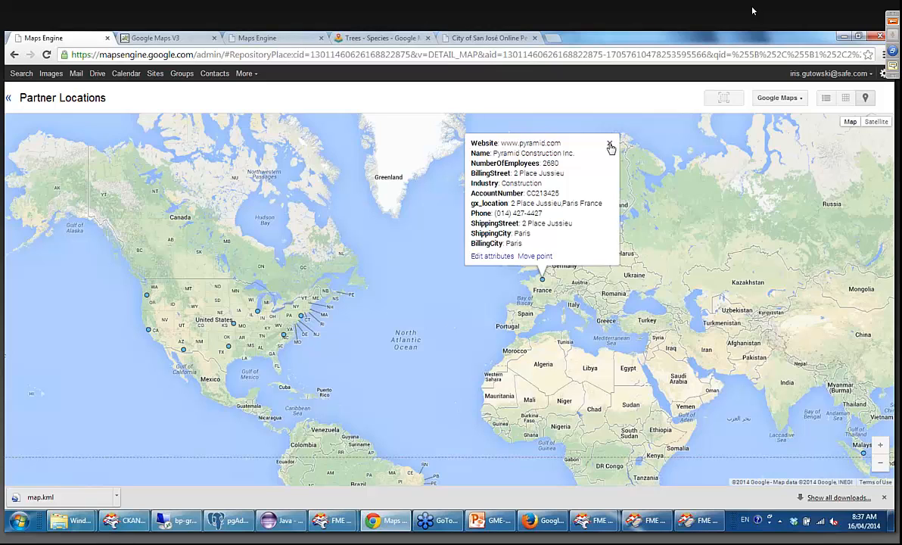
click(610, 143)
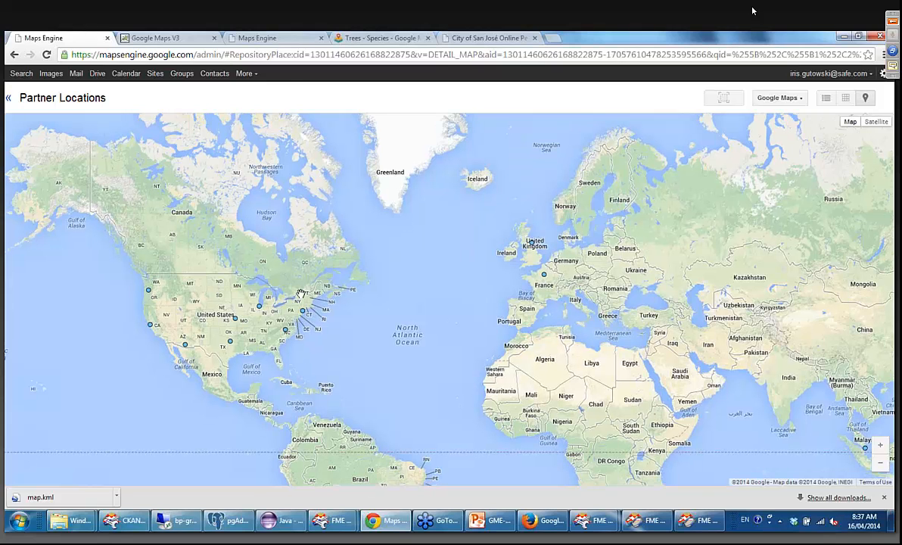
drag(363, 340, 476, 254)
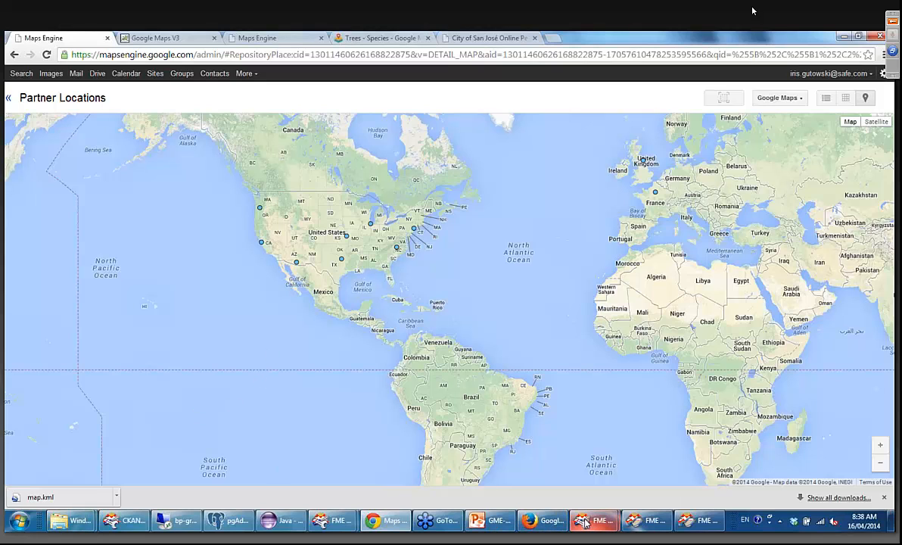
Switch to the GOOGLEMAPSENGINETABLES to ACAD workspace in FME Workbench and open GMERasterWriting.fmw from the 4-RasterWriting demo folder, discarding unsaved changes.
mouse_move(383, 517)
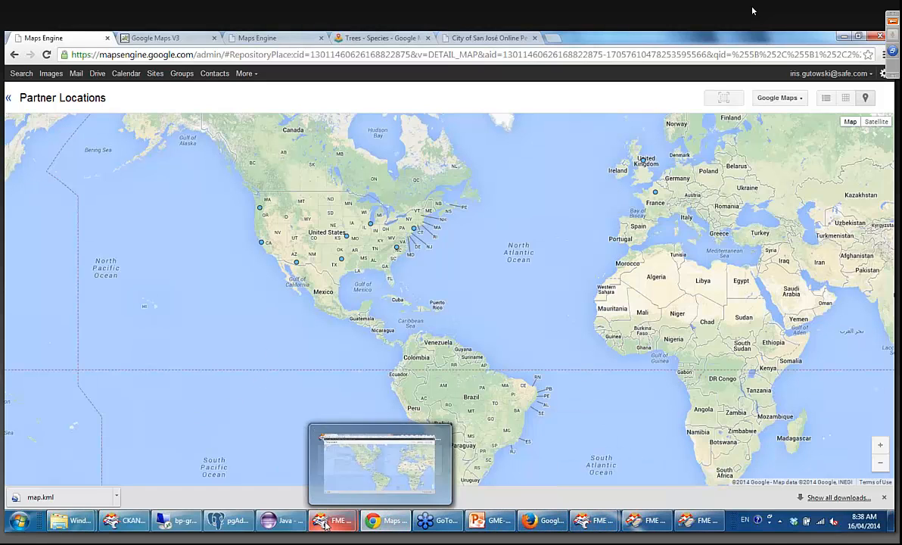
mouse_move(333, 520)
mouse_move(340, 437)
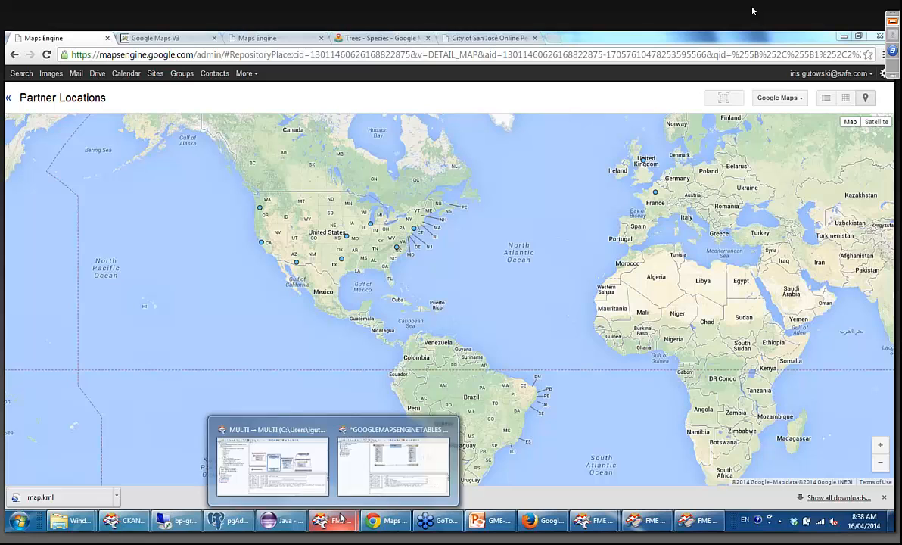
click(434, 448)
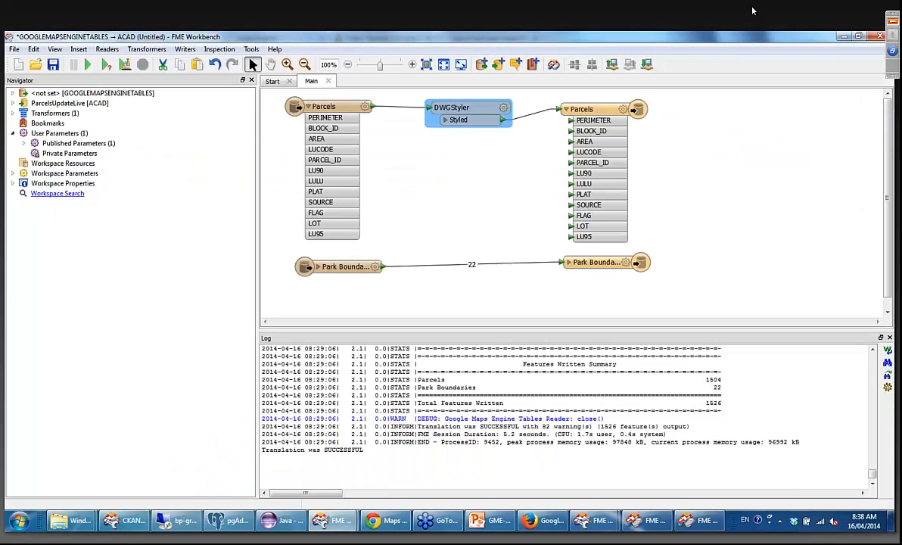
click(14, 50)
click(30, 77)
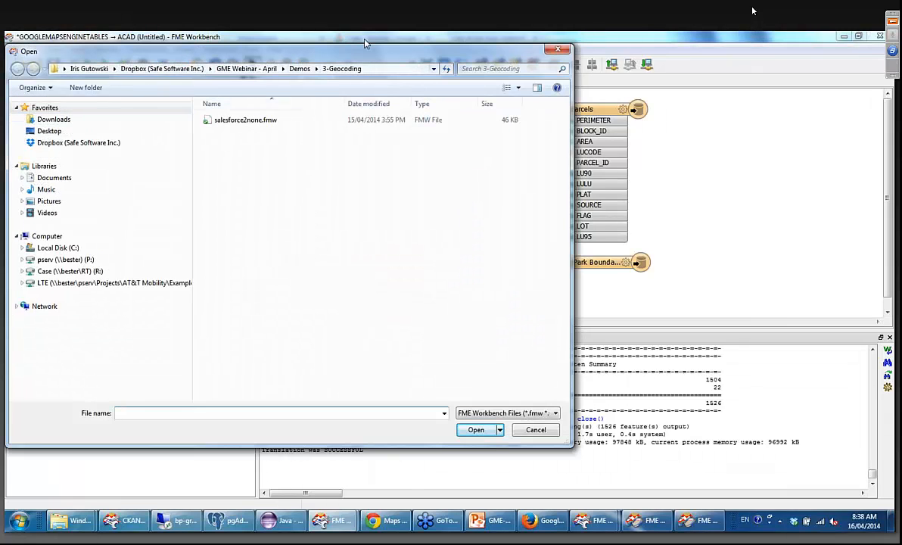
click(299, 69)
double_click(236, 154)
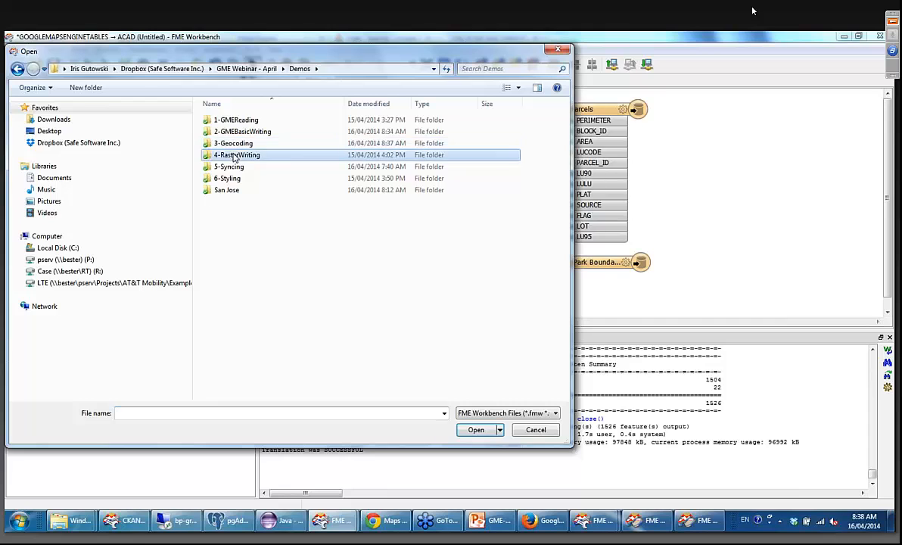
click(231, 135)
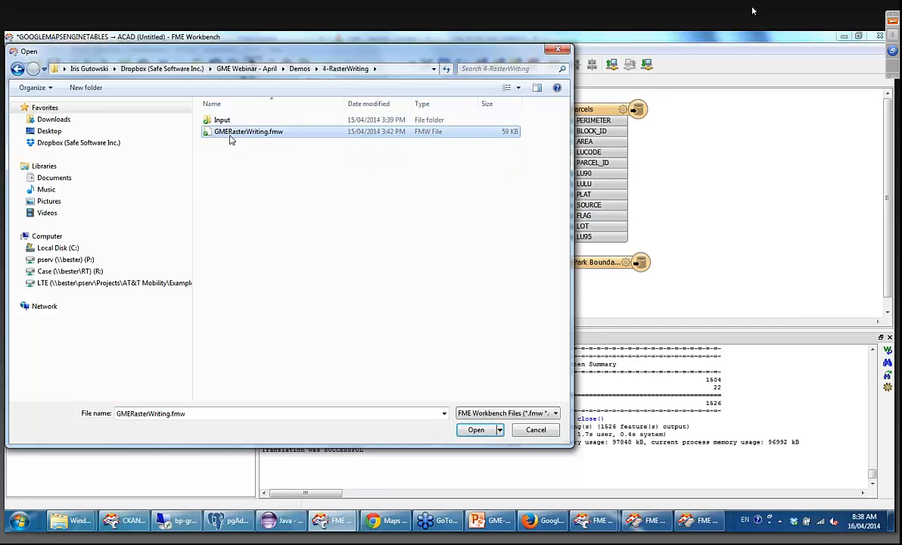
double_click(231, 135)
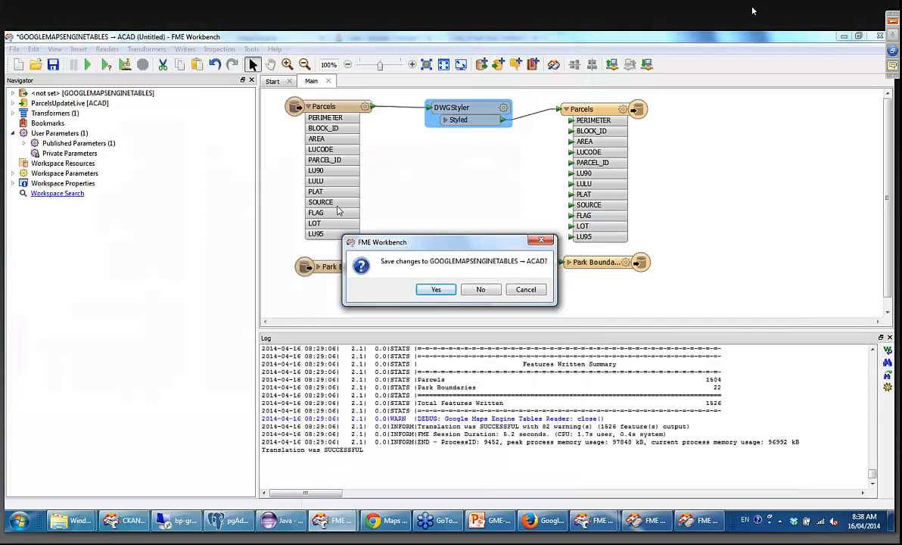
click(480, 289)
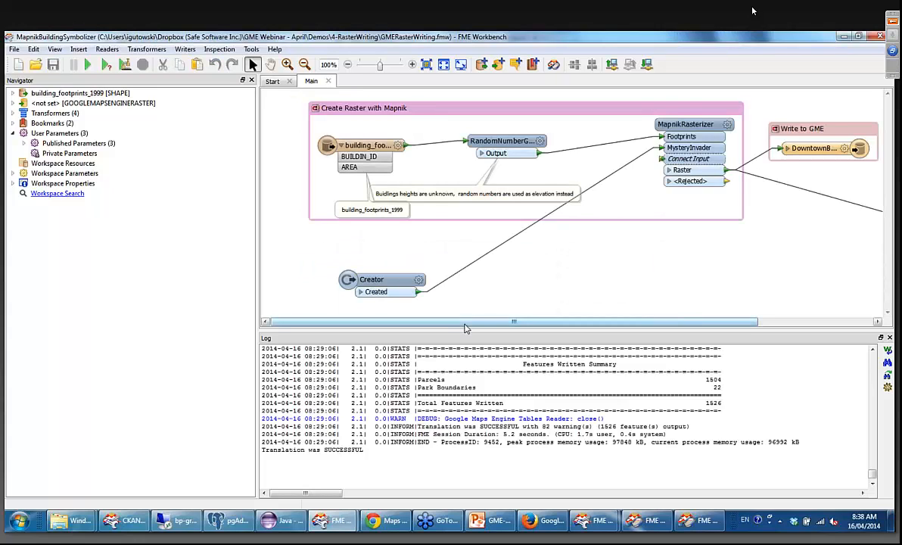
Reposition the RandomNumberGenerator and MapnikRasterizer transformers within the Create Raster with Mapnik bookmark.
drag(465, 324, 473, 327)
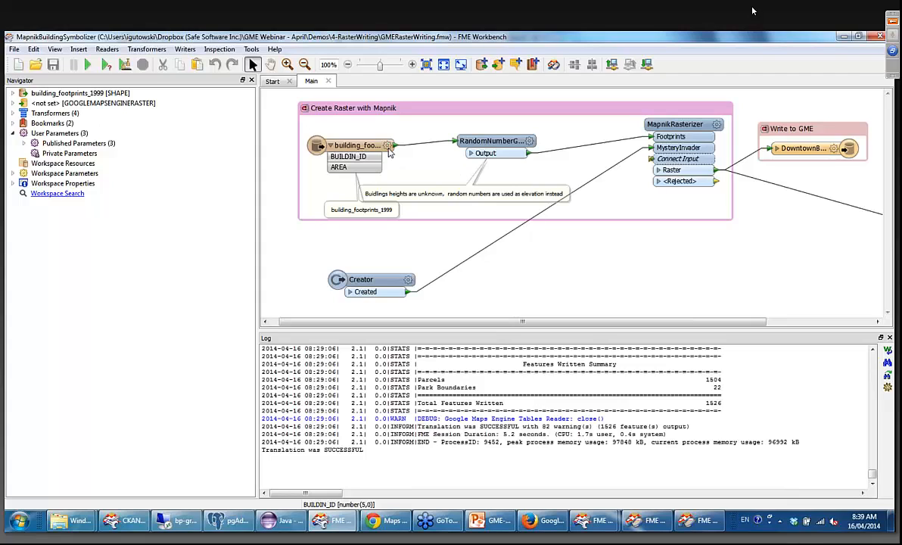
drag(515, 150, 503, 149)
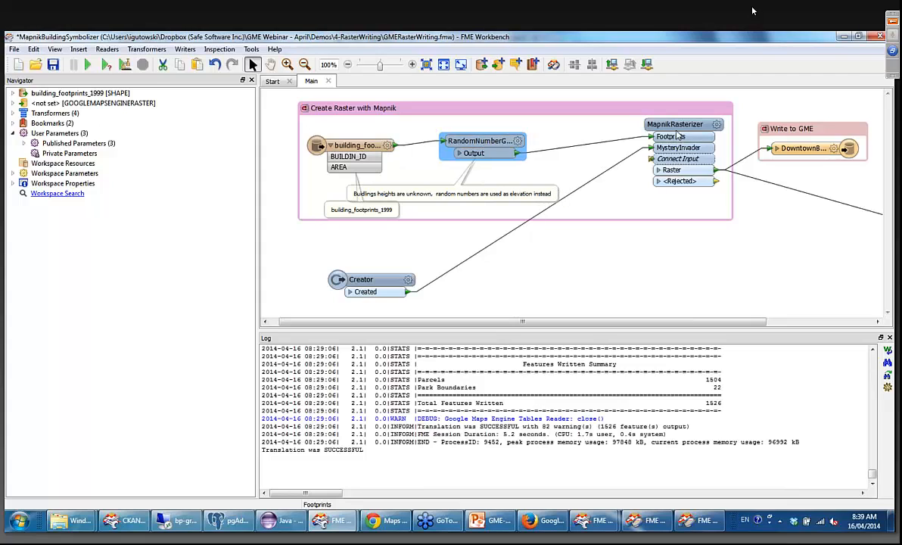
drag(663, 121, 611, 124)
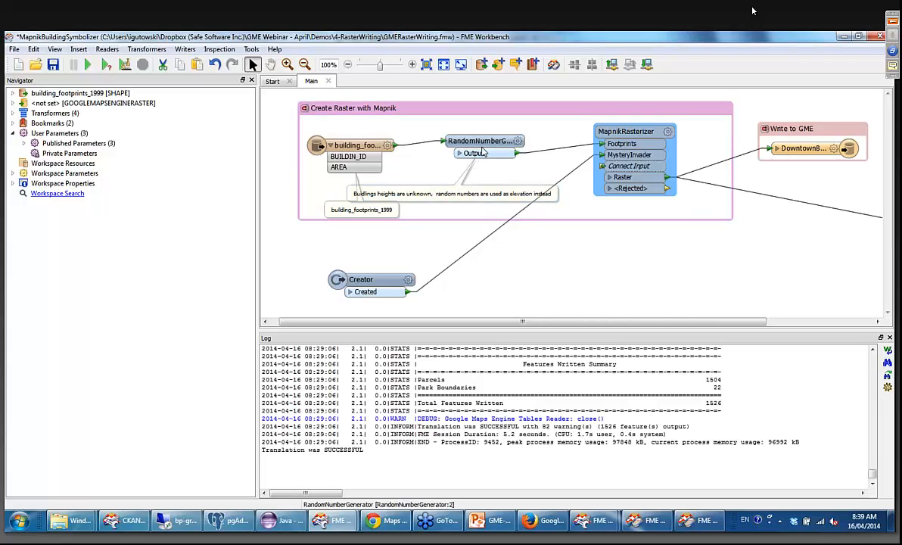
mouse_move(480, 147)
mouse_down()
mouse_move(480, 161)
mouse_move(505, 146)
mouse_up()
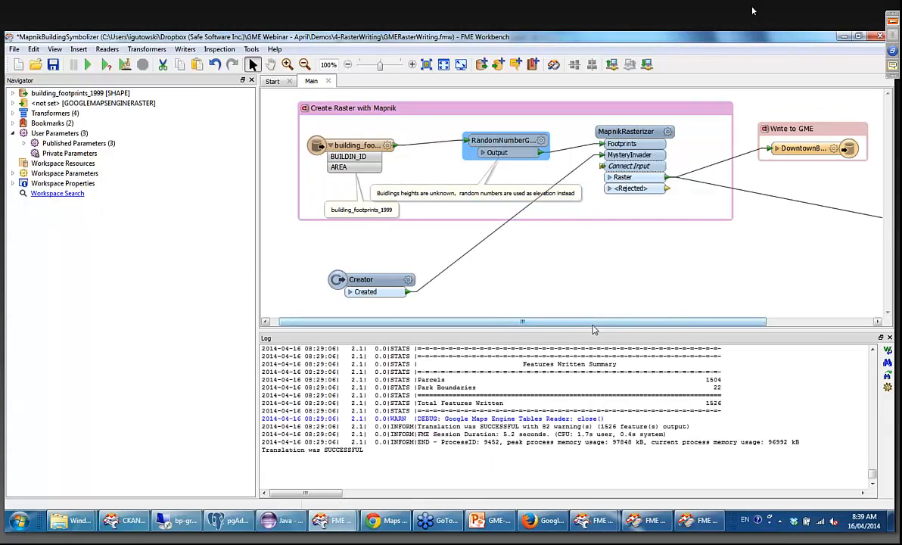
Run the raster translation and reload the Google Maps Engine data sources list in Chrome.
drag(594, 324, 648, 322)
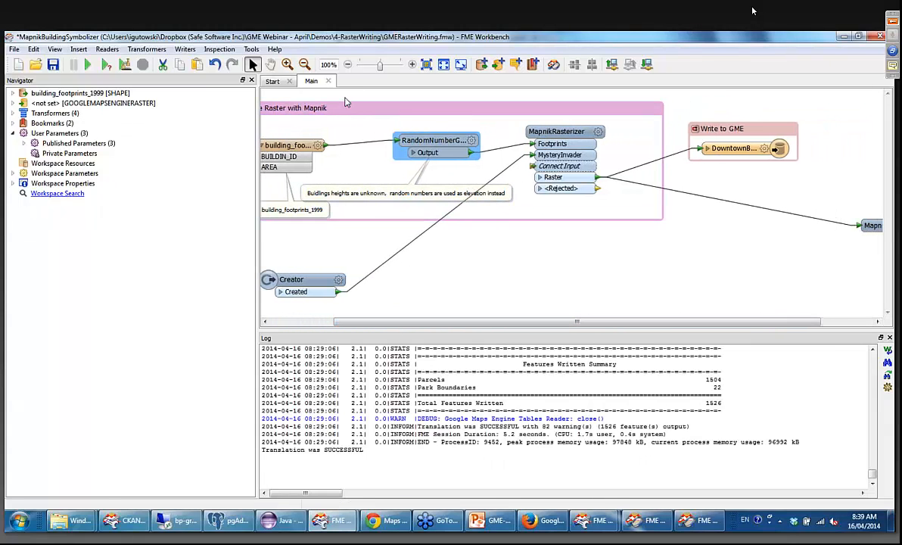
click(91, 65)
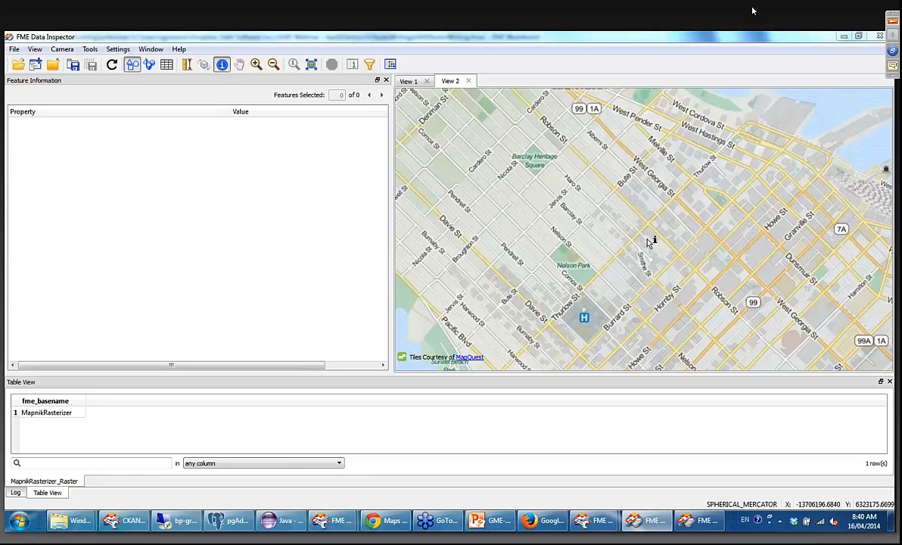
click(386, 520)
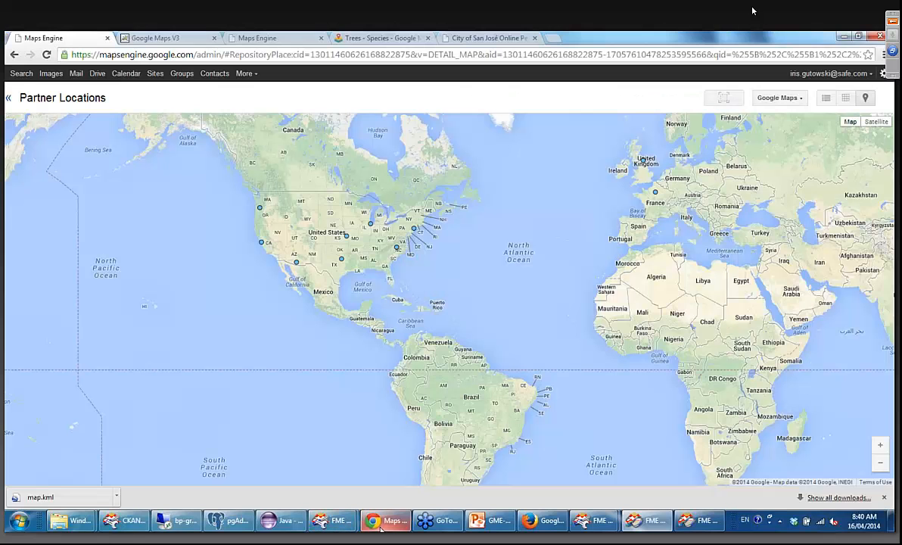
click(10, 102)
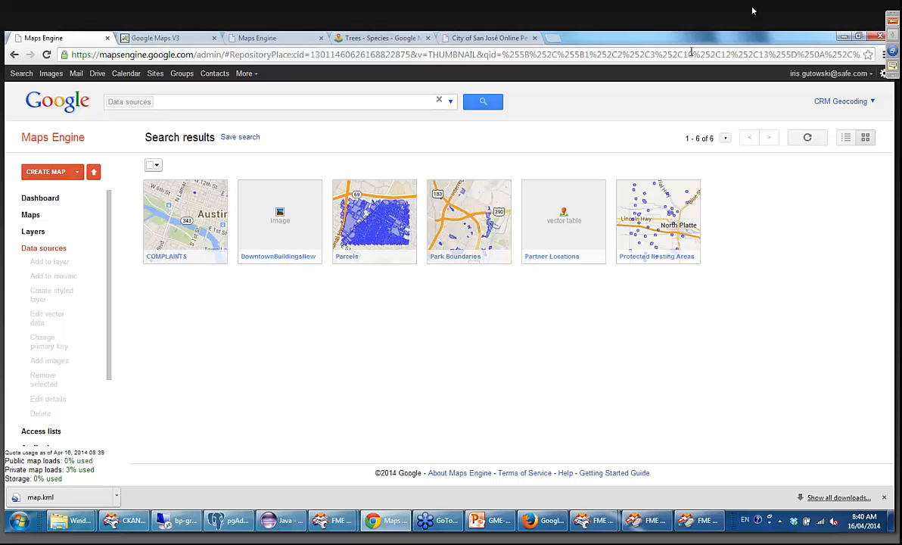
click(46, 54)
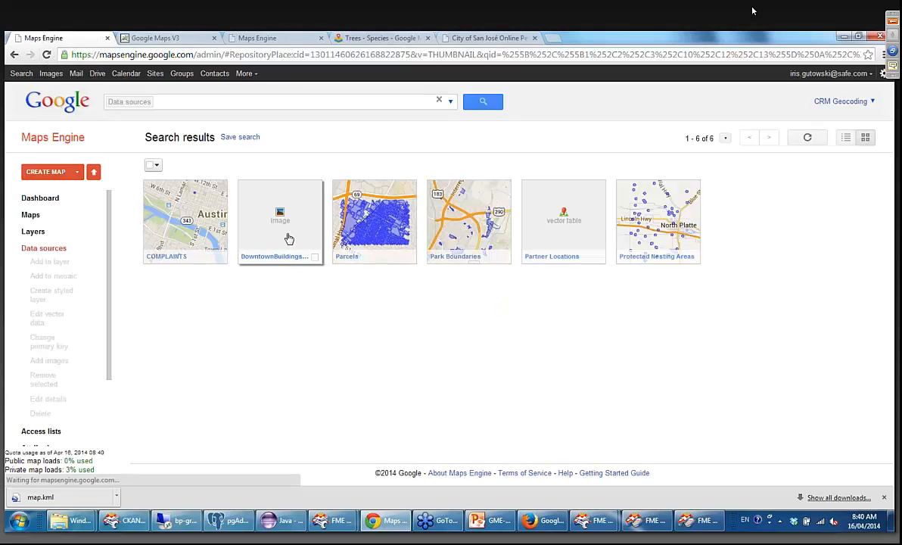
Check the translation's progress in FME Workbench and examine the refreshed DowntownBuildingsNew image on its map in Chrome.
mouse_move(333, 521)
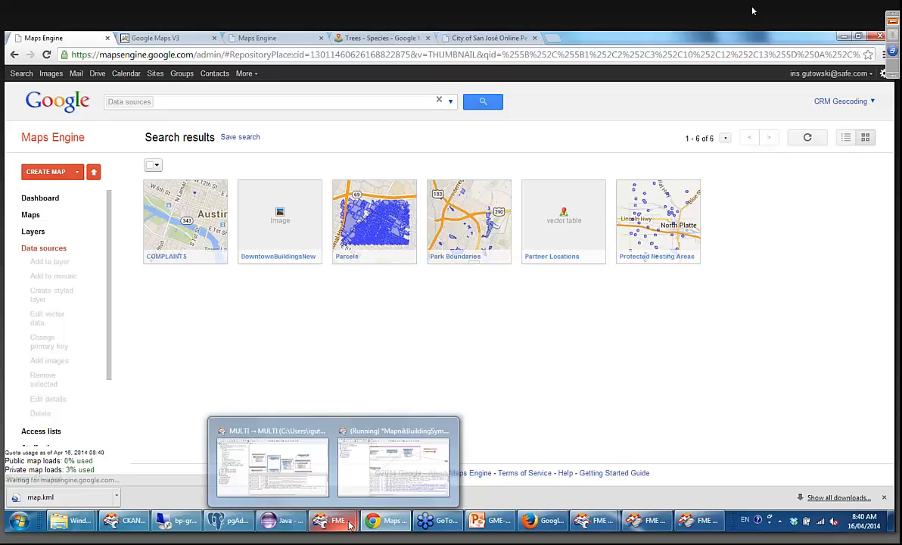
click(382, 484)
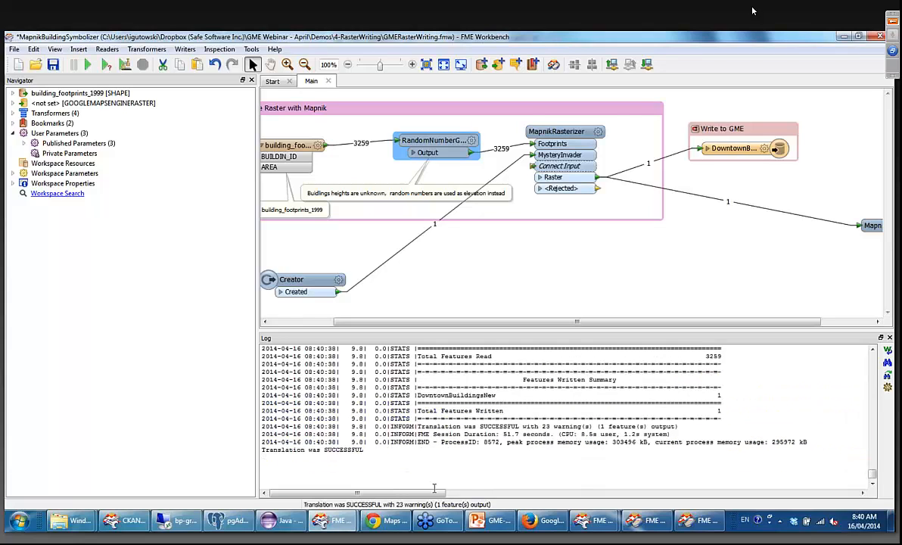
click(386, 520)
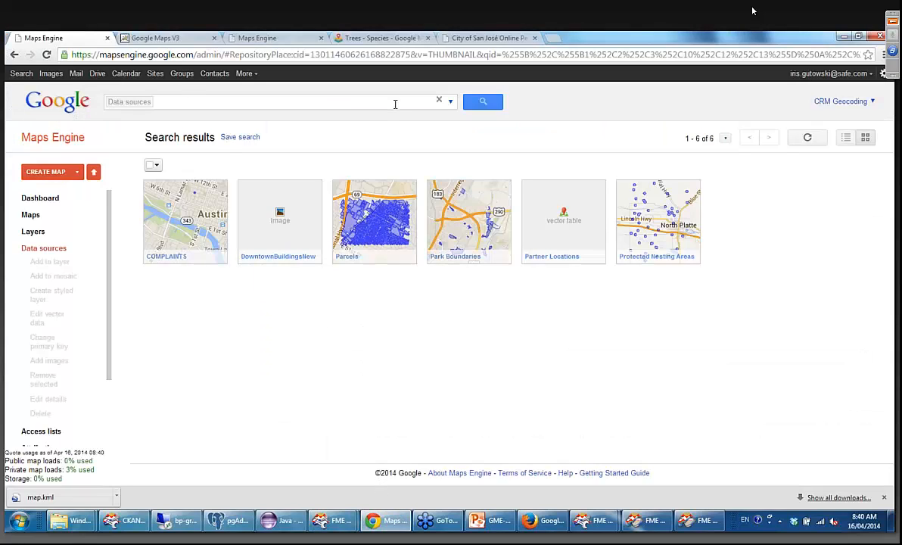
key(F5)
click(268, 235)
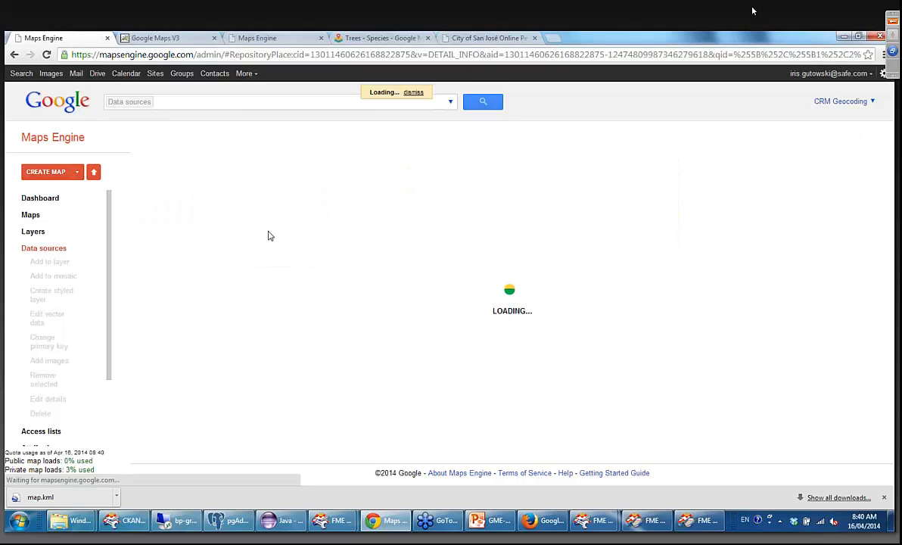
click(769, 192)
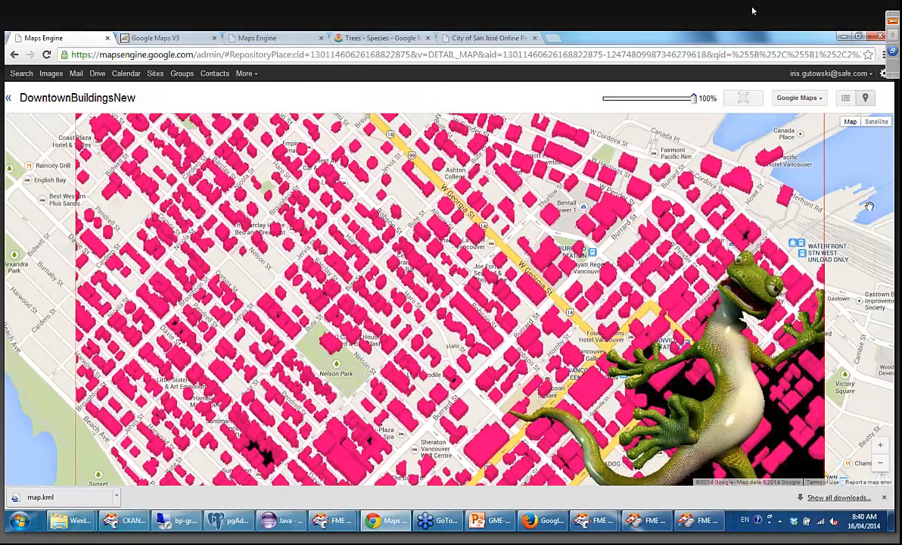
scroll(867, 221, down, 1)
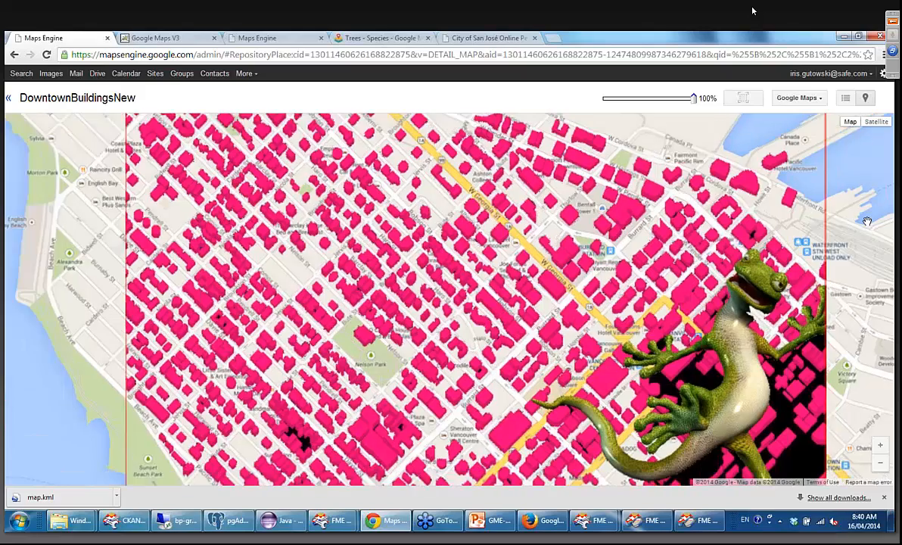
drag(747, 416, 641, 349)
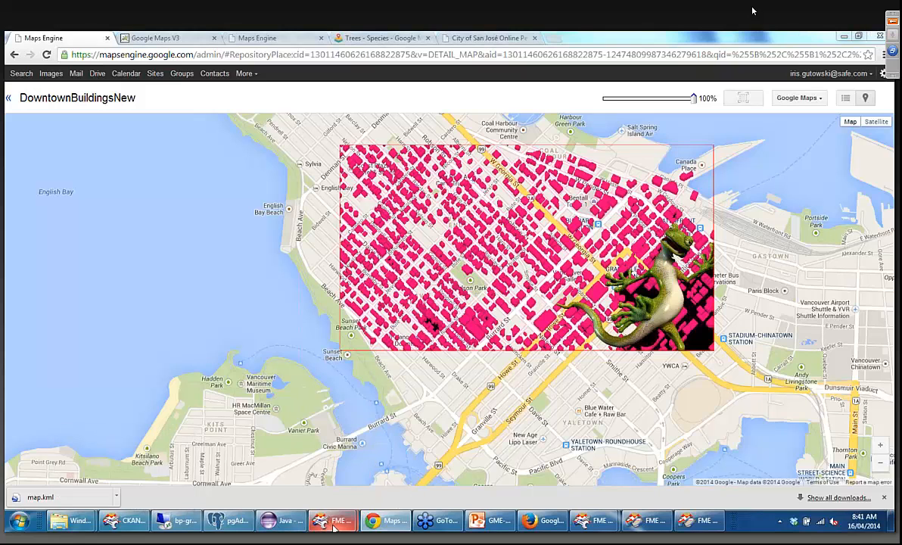
mouse_move(334, 525)
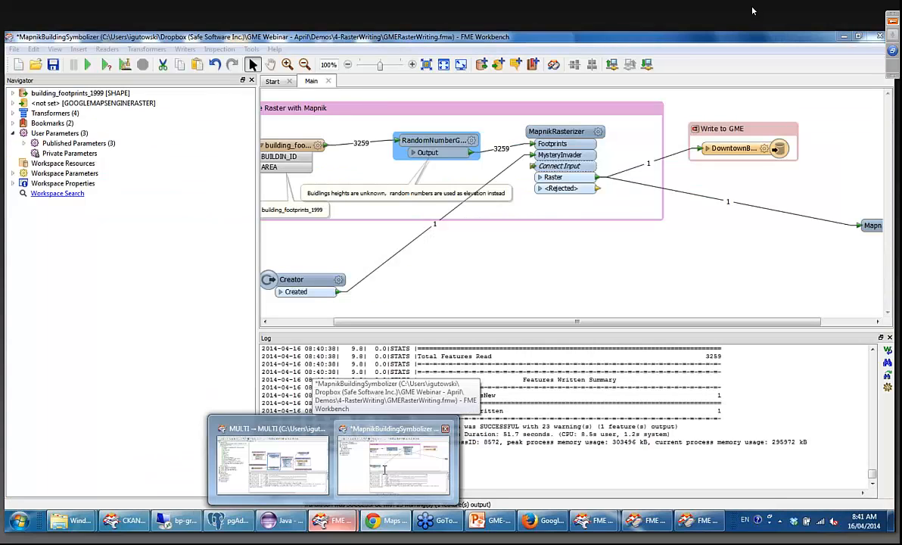
click(382, 476)
click(13, 50)
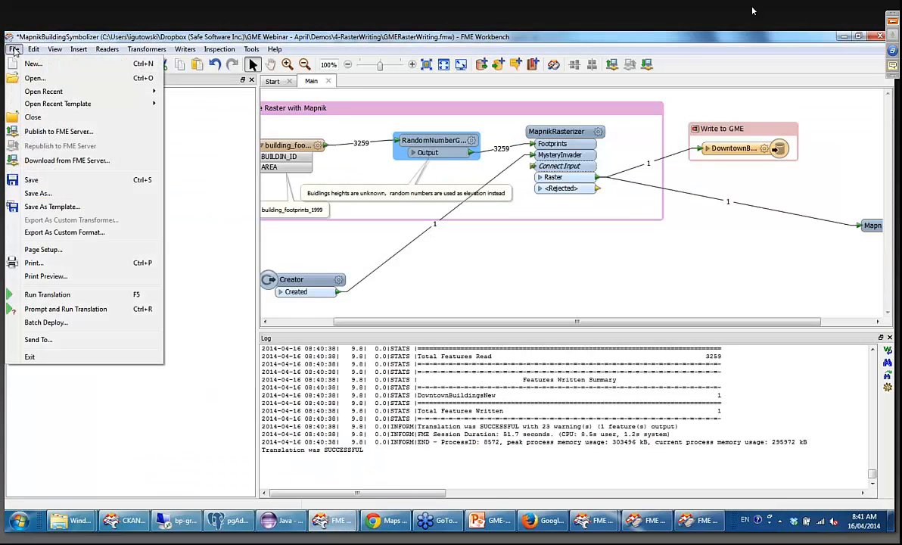
mouse_move(185, 49)
mouse_move(11, 49)
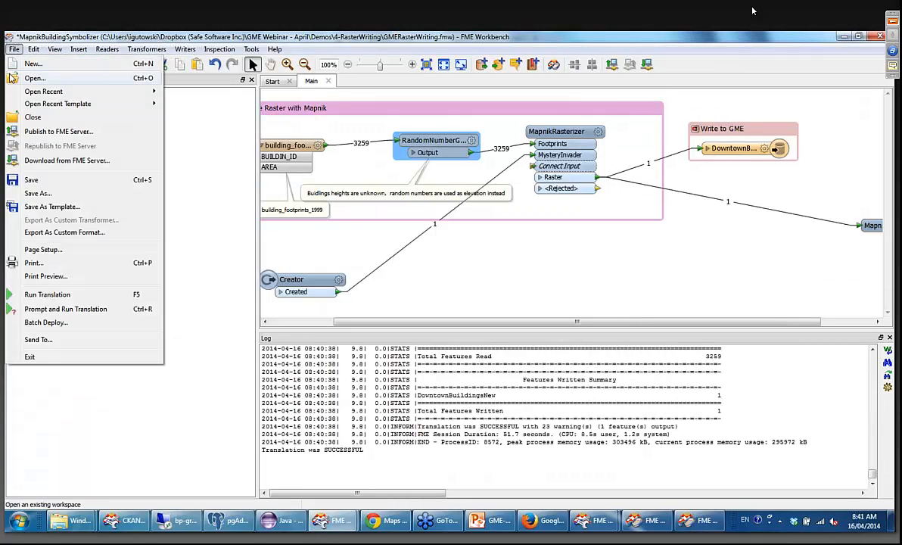
mouse_move(19, 92)
mouse_move(61, 91)
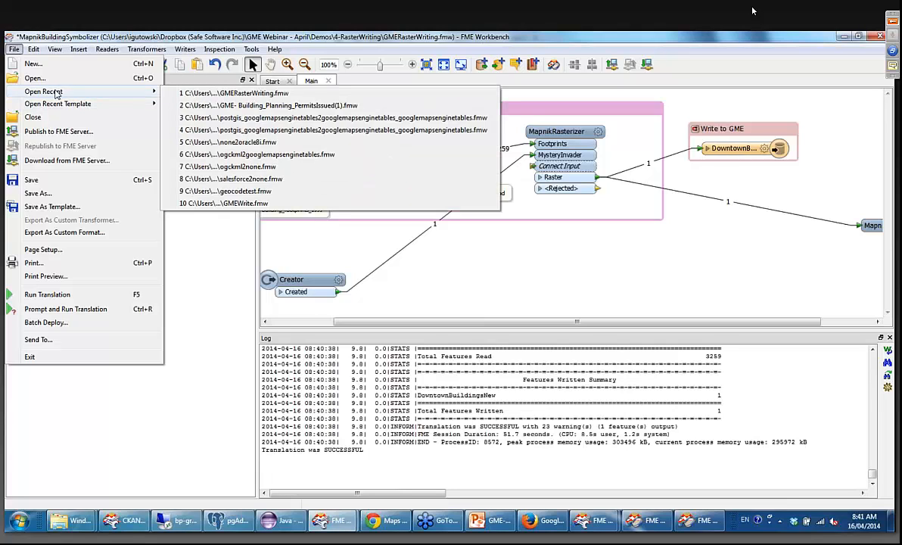
click(36, 78)
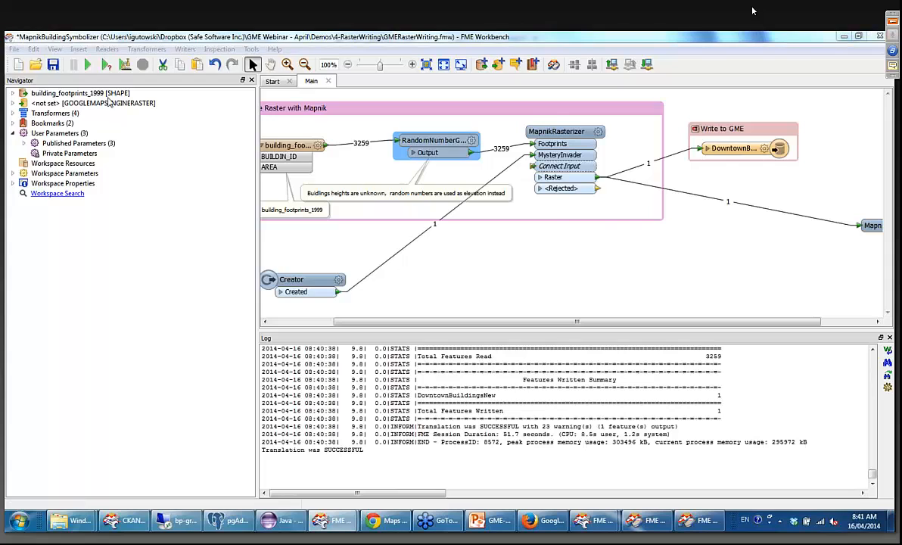
click(300, 71)
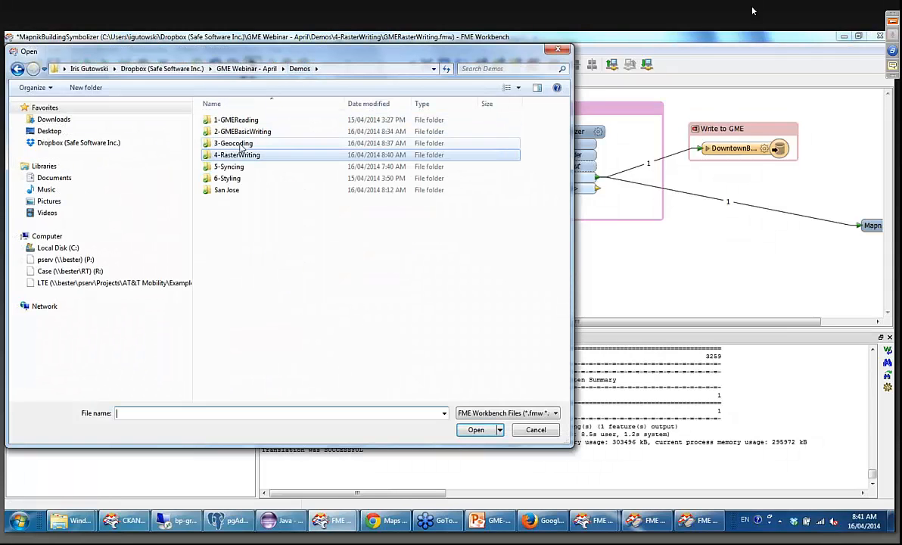
click(233, 168)
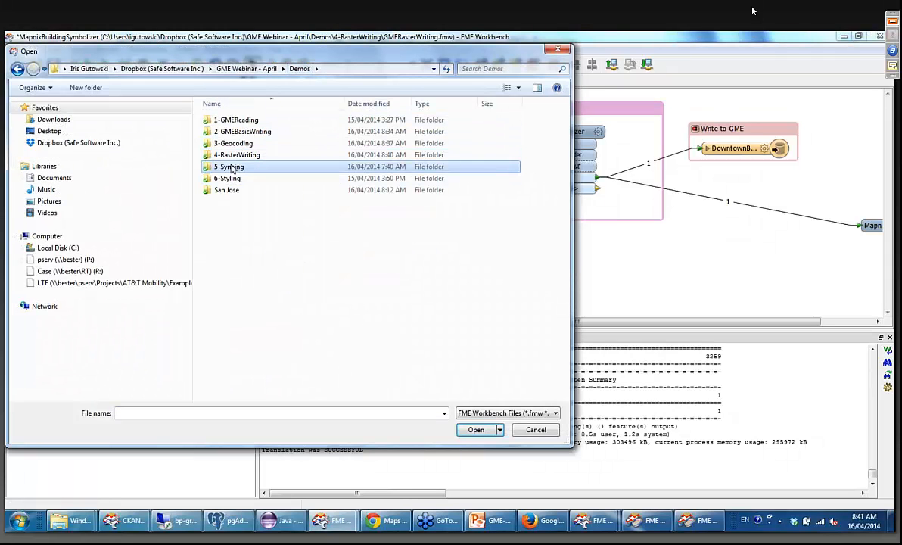
click(232, 168)
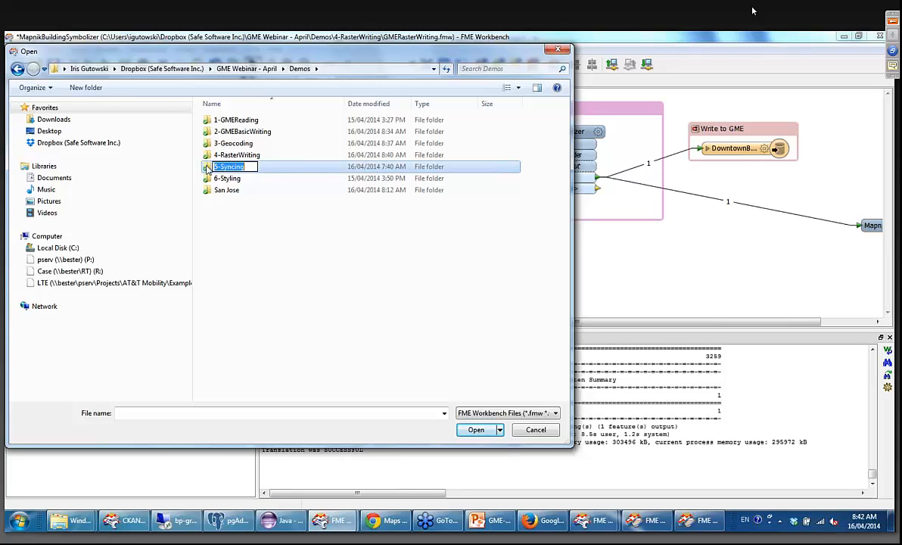
double_click(207, 168)
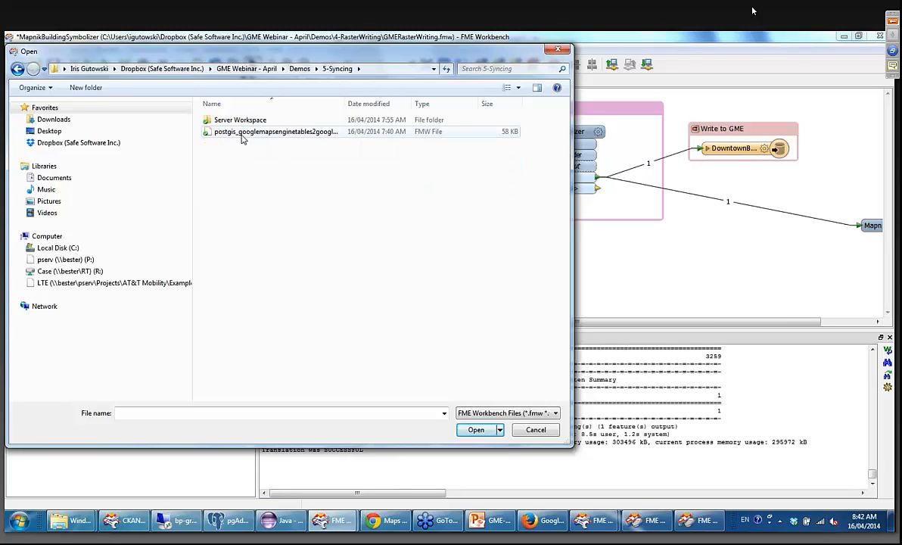
click(558, 51)
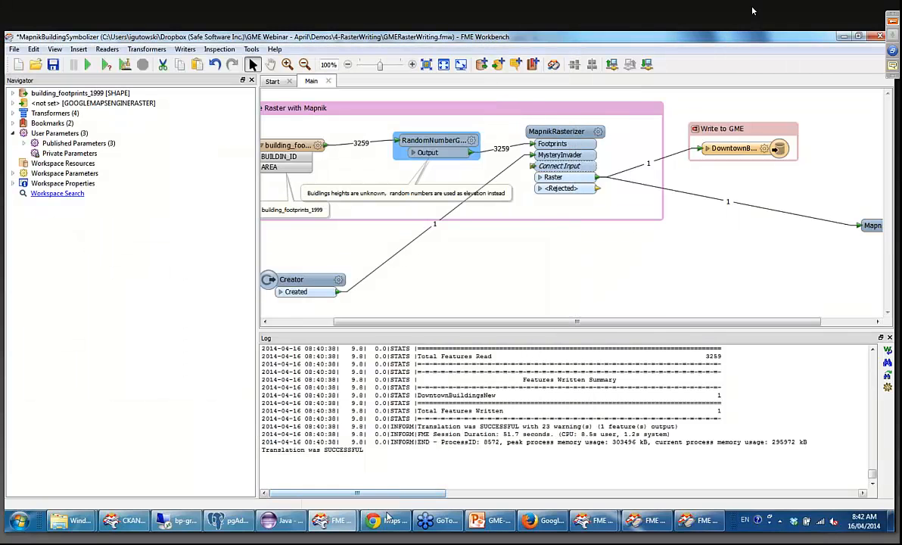
Switch to the Citizen Issue Reporter web form in Chrome and choose Littering as the complaint type.
click(383, 520)
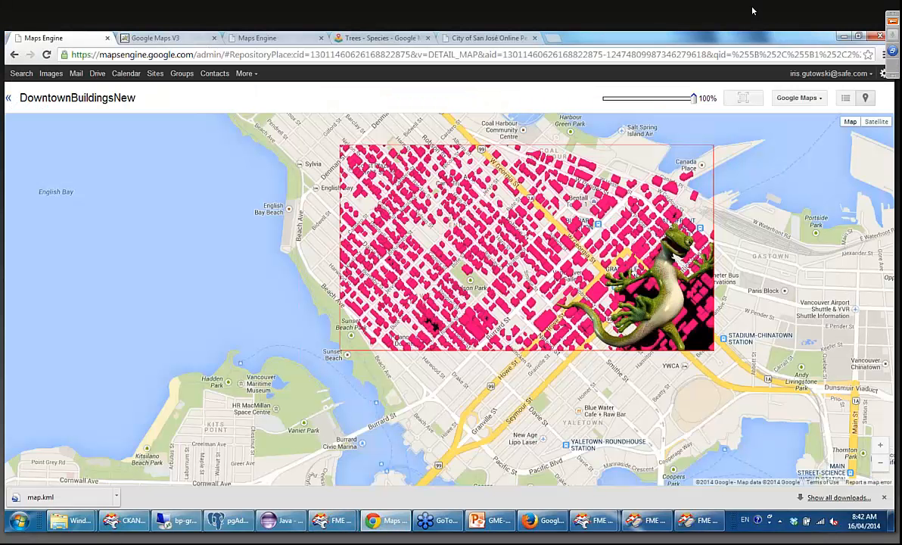
click(178, 40)
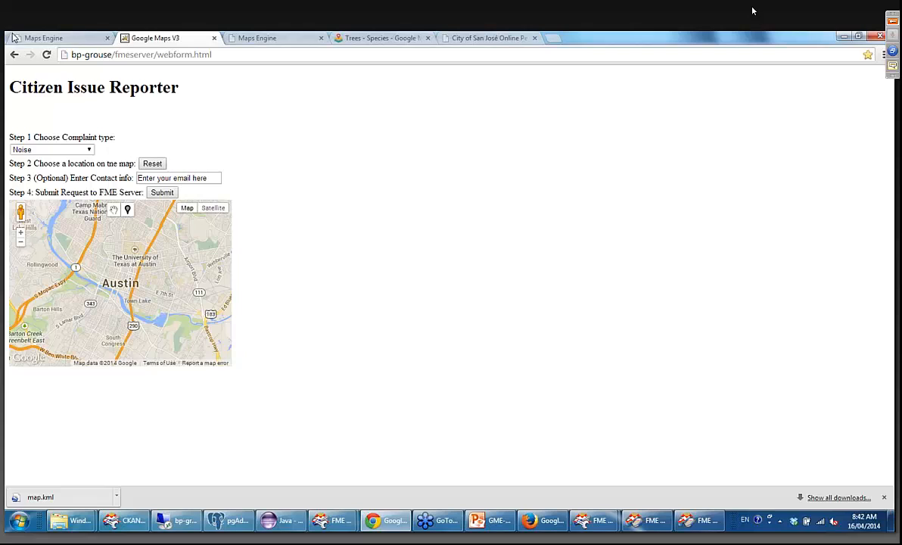
click(78, 154)
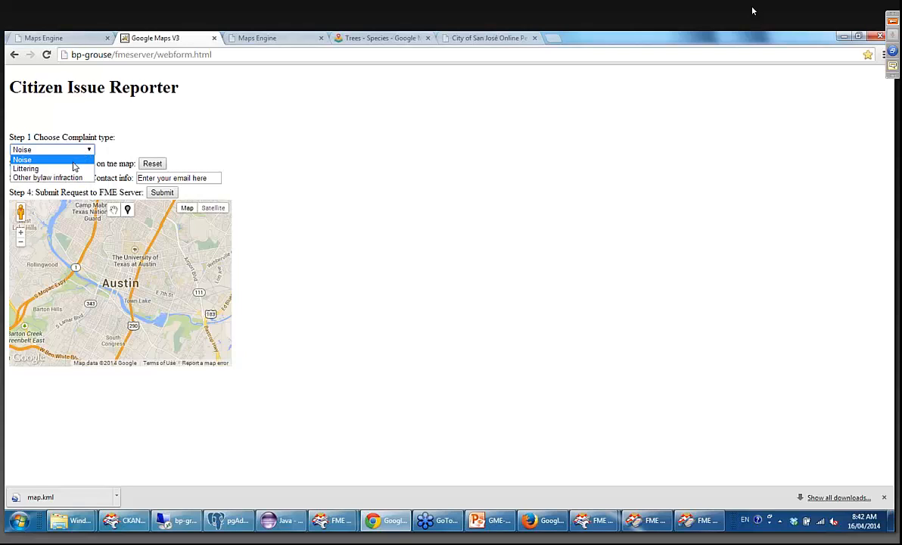
click(83, 165)
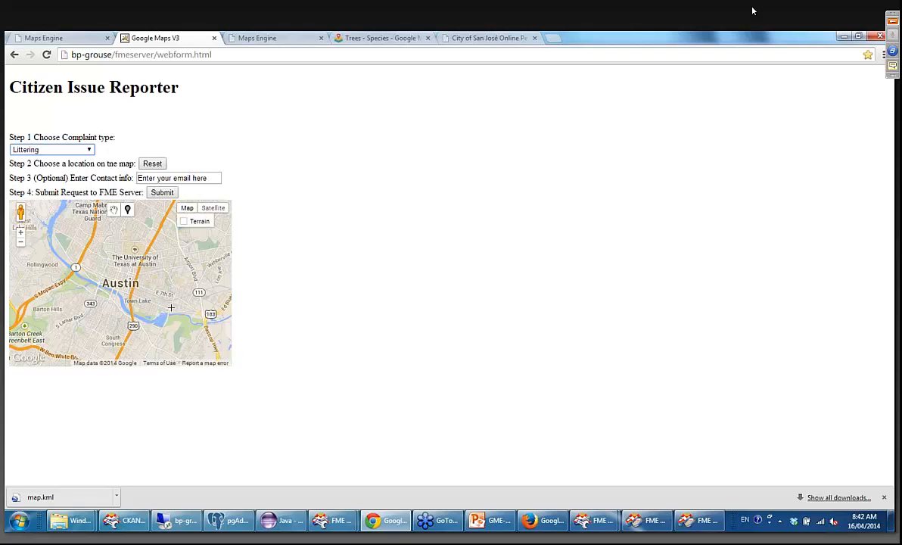
Mark the complaint location on the map at the north end of Balcones Canyonlands National Wildlife Refuge, northwest of Austin.
drag(191, 308, 101, 258)
drag(148, 311, 150, 247)
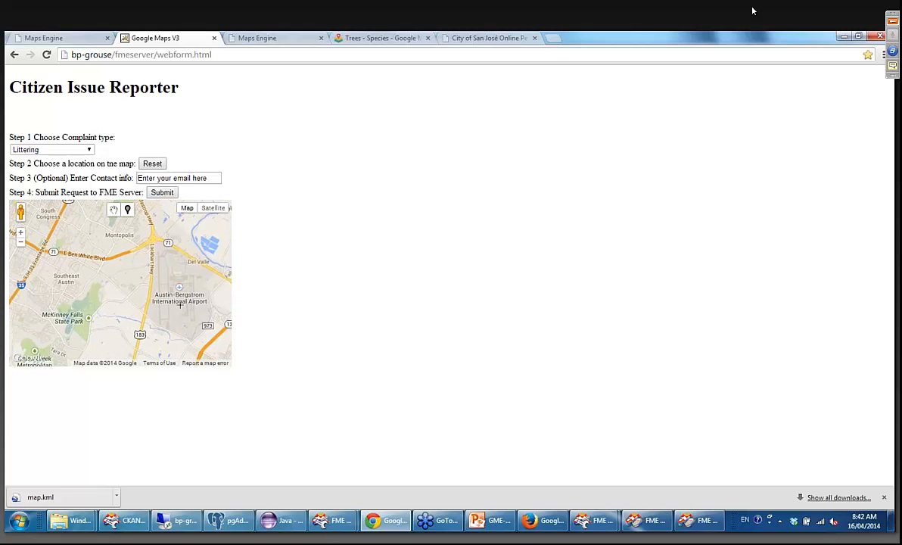
drag(180, 306, 47, 307)
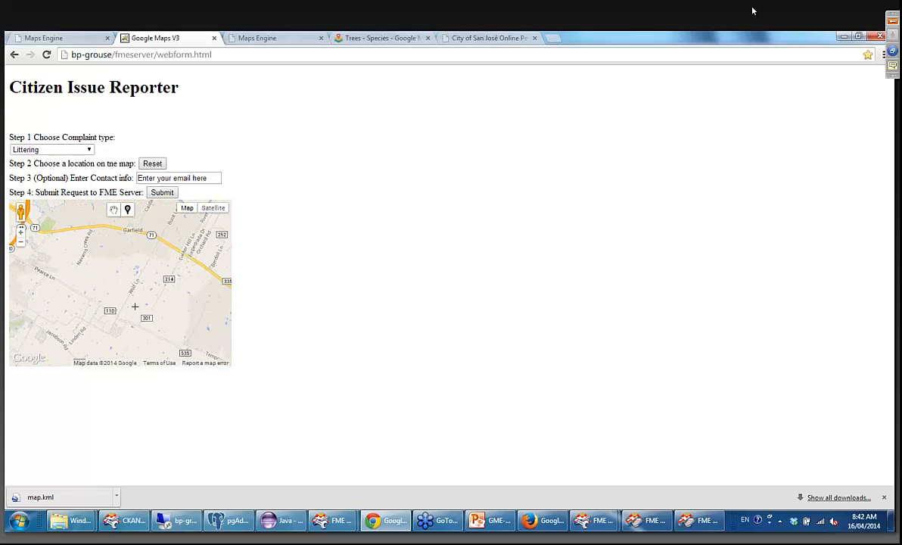
drag(181, 299, 201, 253)
scroll(137, 291, up, 3)
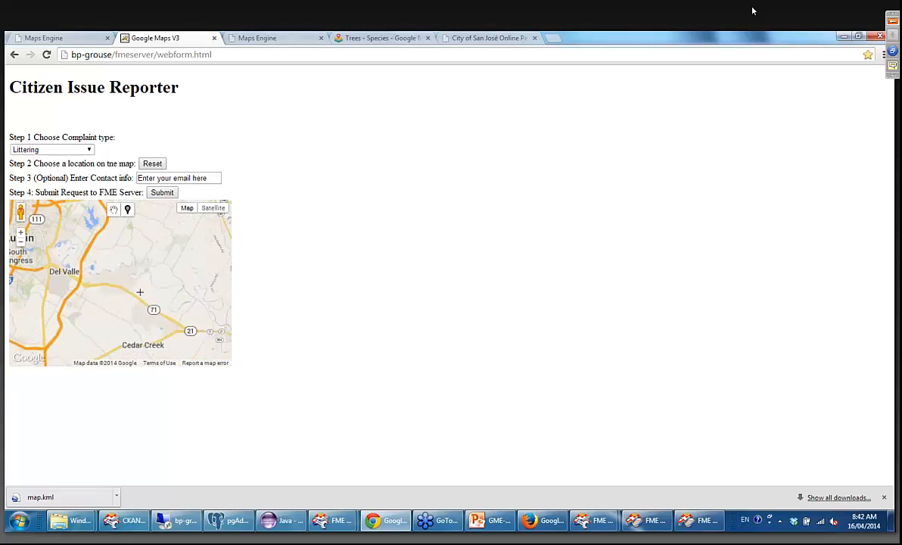
drag(120, 308, 112, 275)
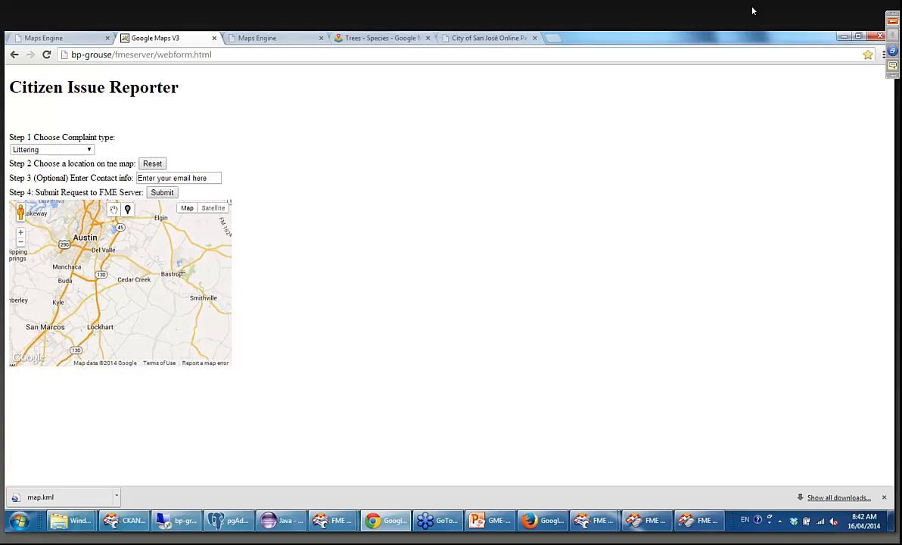
drag(168, 216, 163, 307)
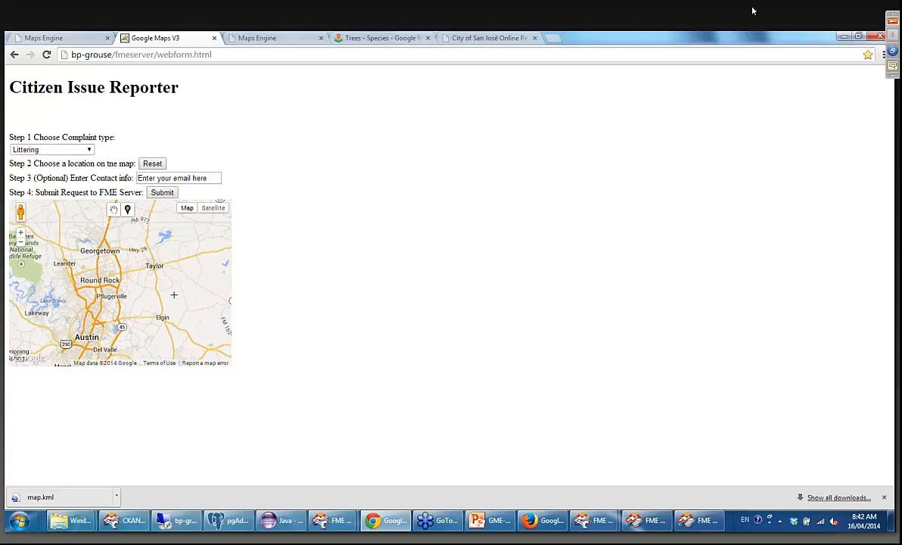
drag(116, 253, 161, 257)
click(89, 241)
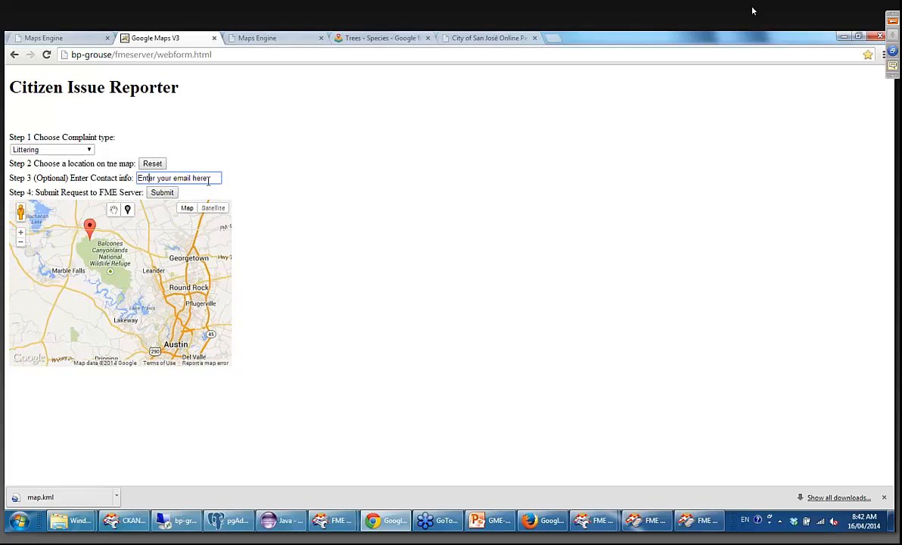
Replace the placeholder text in the optional contact info with the reporter's email address.
drag(206, 172, 118, 167)
key(BackSpace)
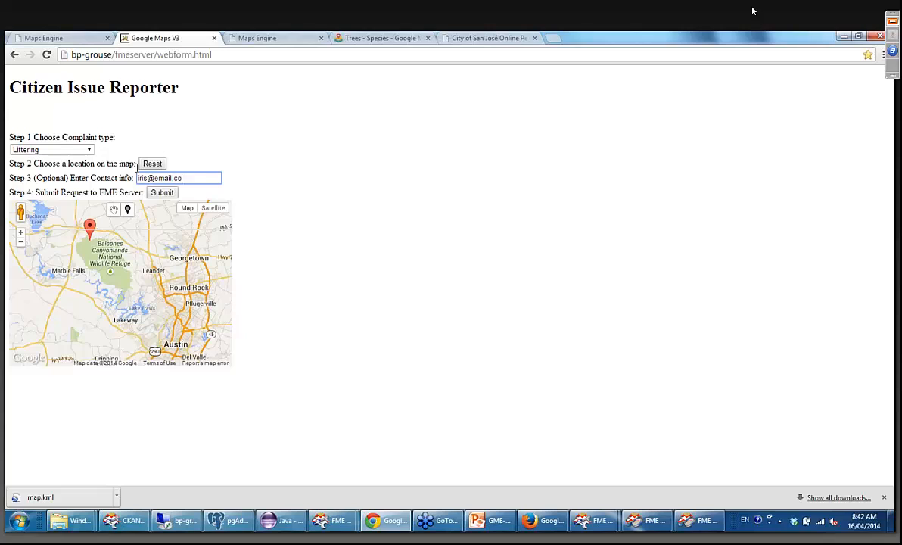
Submit the littering complaint to FME Server and log in with the prefilled admin credentials.
click(160, 195)
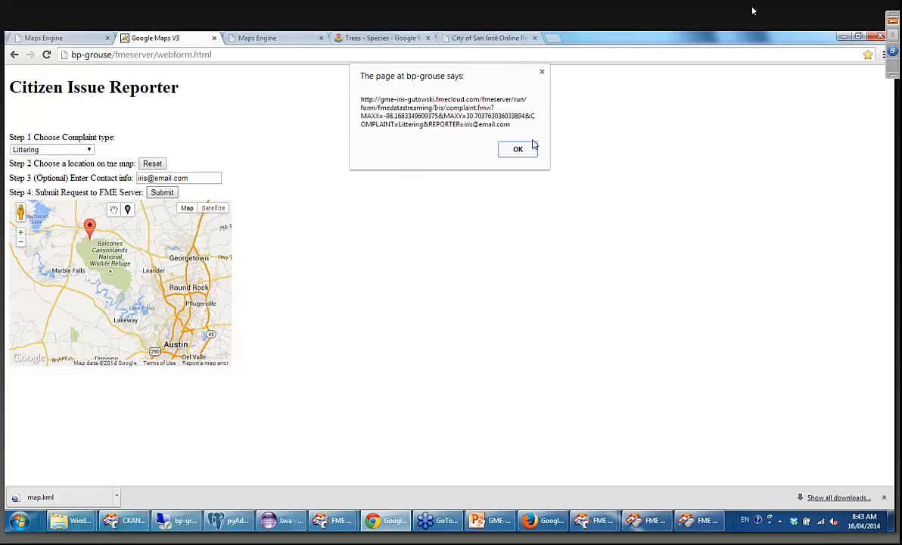
click(517, 149)
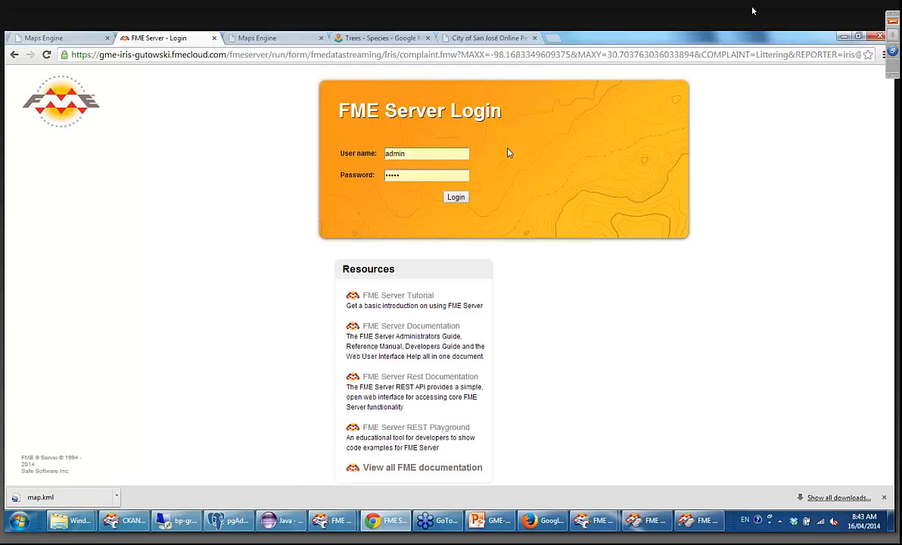
click(460, 193)
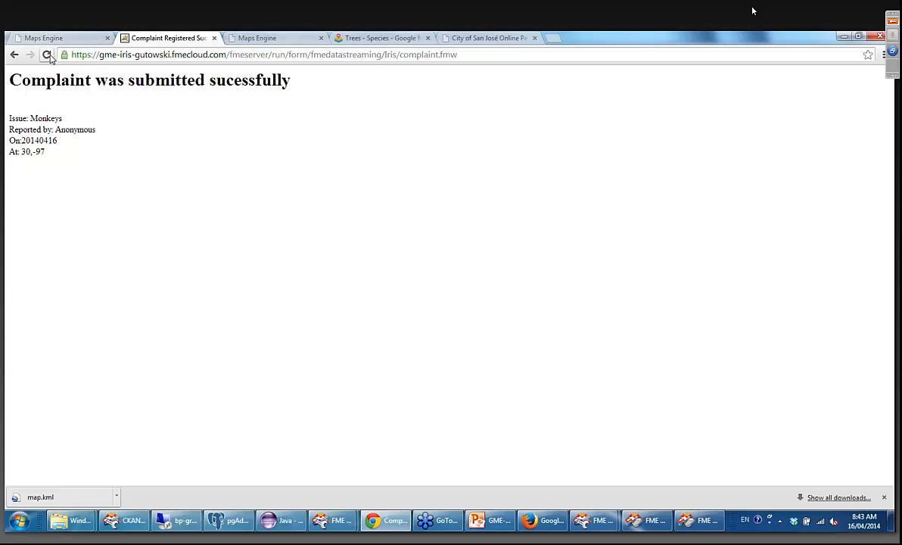
Reopen the blank Citizen Issue Reporter form from the saved browser bookmark.
click(30, 37)
click(884, 55)
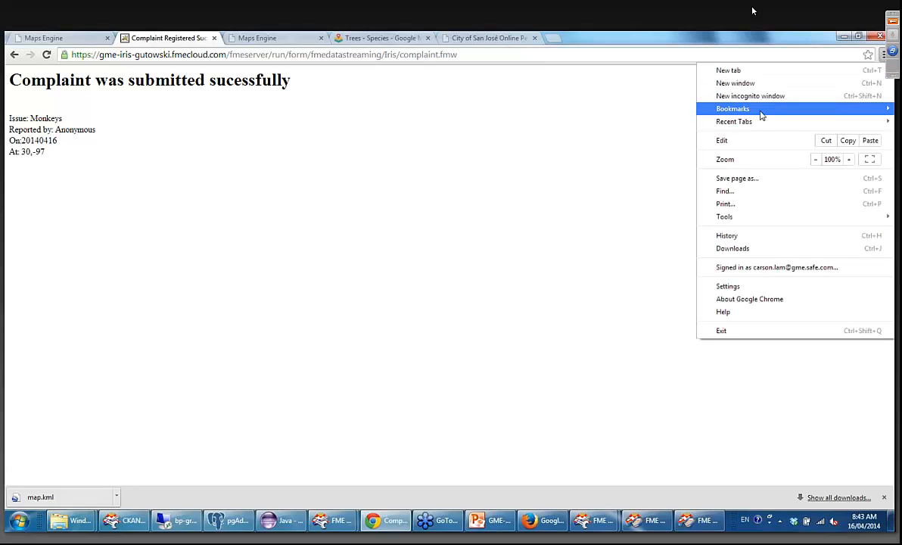
mouse_move(761, 115)
click(594, 199)
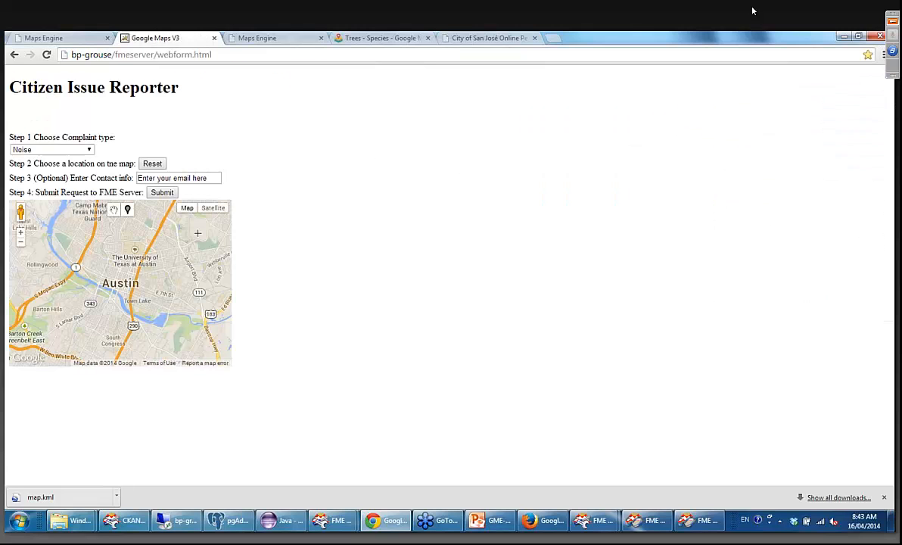
Mark a complaint location at Lost Creek, west of Austin, and set the complaint type to Littering.
mouse_move(209, 268)
mouse_down()
mouse_move(167, 255)
mouse_move(123, 326)
mouse_move(228, 302)
mouse_up()
click(127, 209)
click(145, 270)
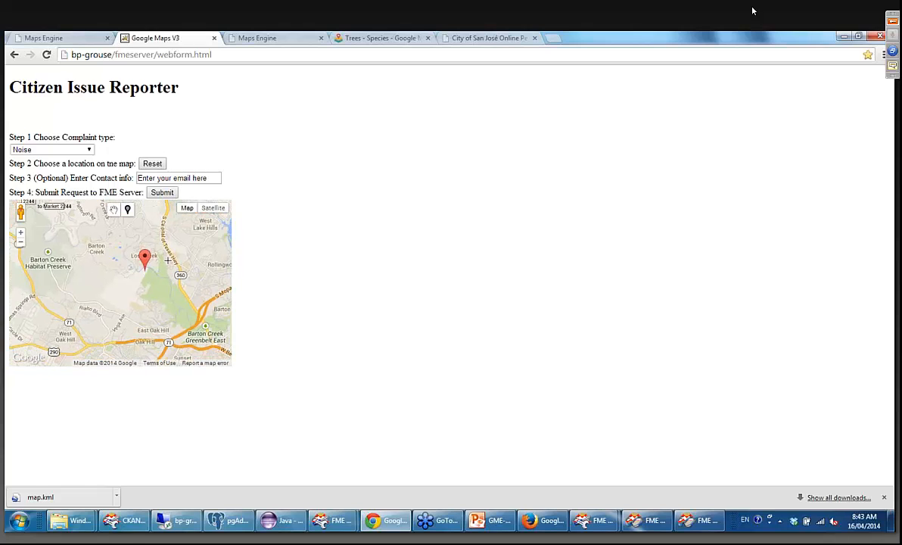
click(164, 177)
click(75, 149)
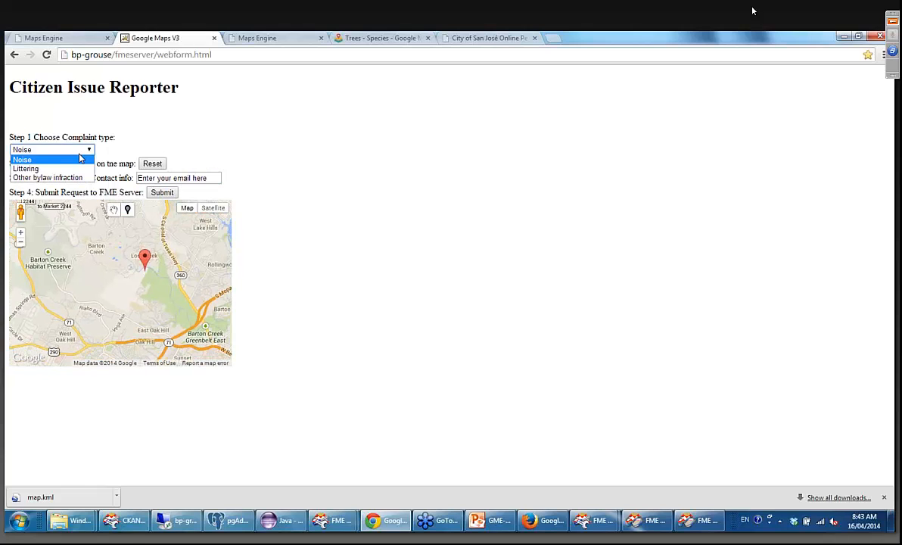
key(Escape)
key(Down)
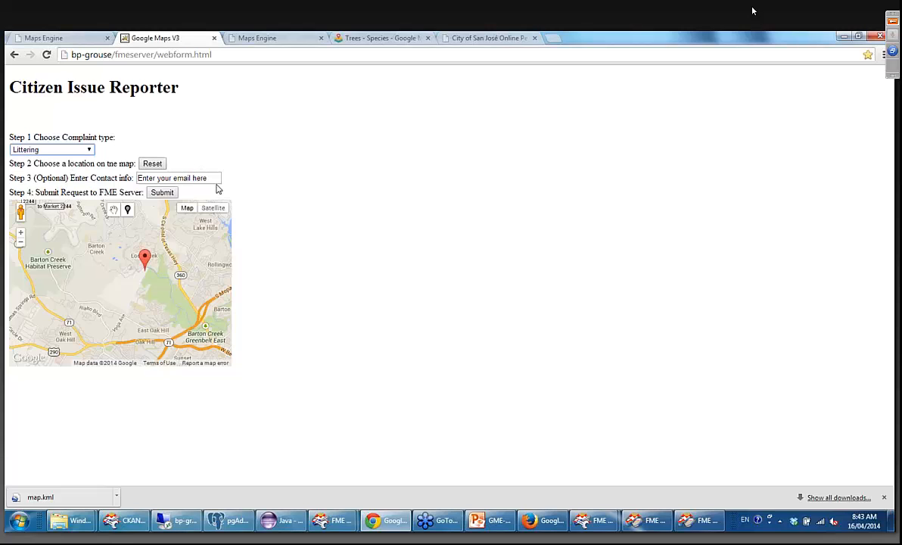
Enter the reporter's email address as contact info and submit the second littering complaint to FME Server.
key(Tab)
key(Tab)
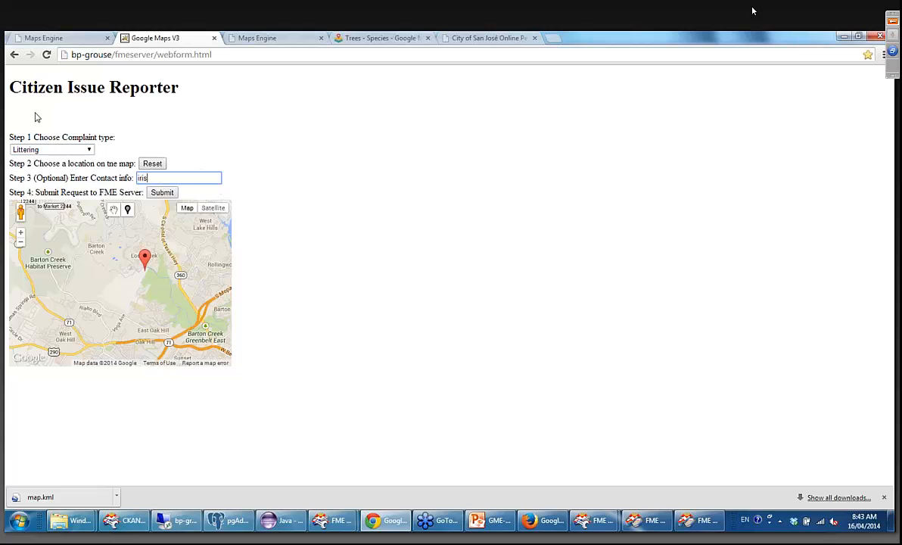
click(164, 194)
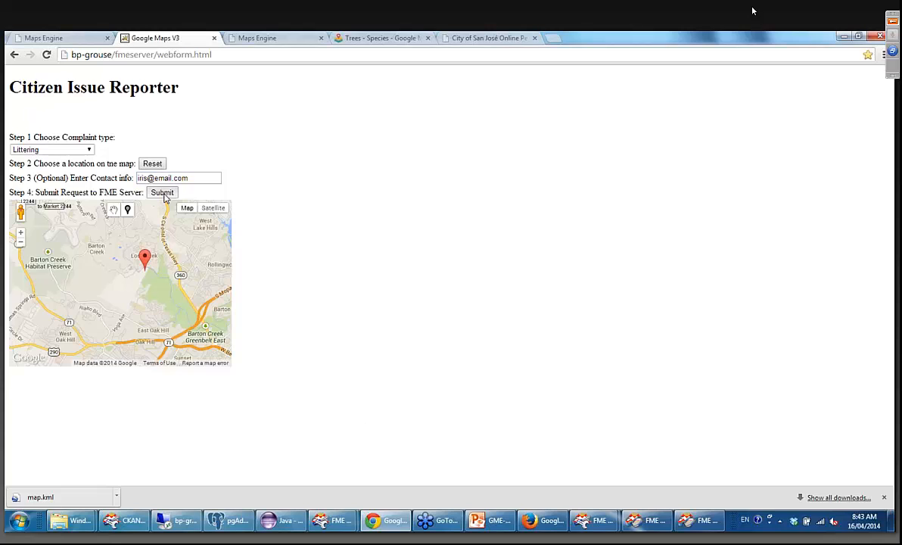
click(518, 147)
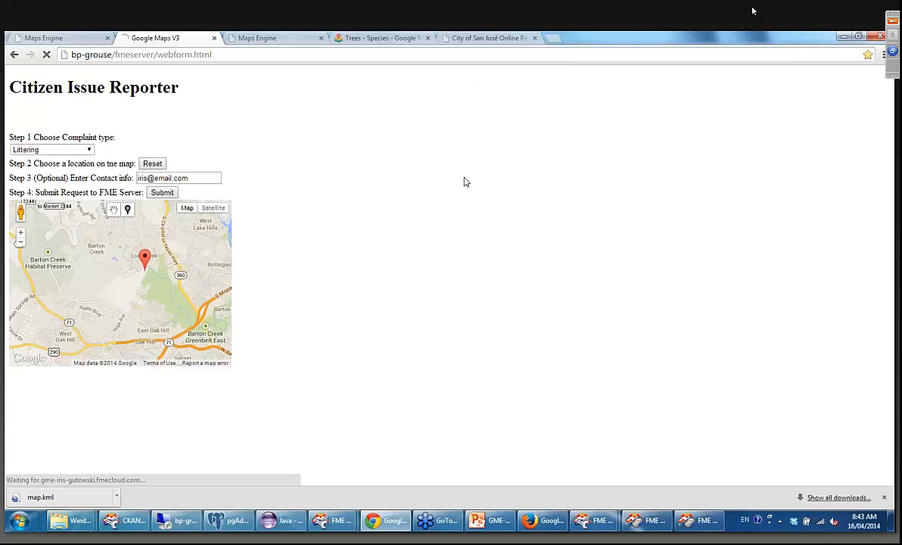
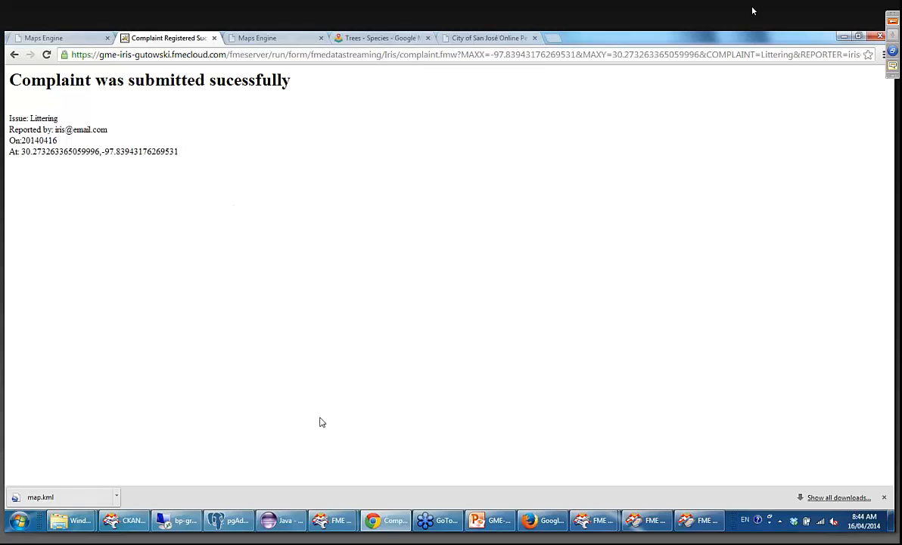
Switch to the PostGIS-to-GME syncing workspace in FME Workbench, enlarge the canvas area, and expand the public.complaints reader's attributes.
mouse_move(322, 522)
mouse_move(596, 521)
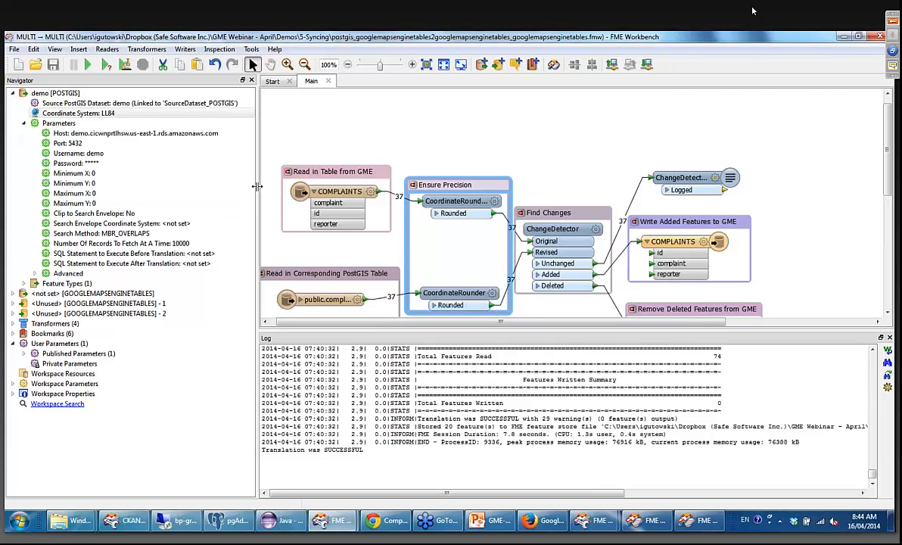
drag(257, 187, 174, 187)
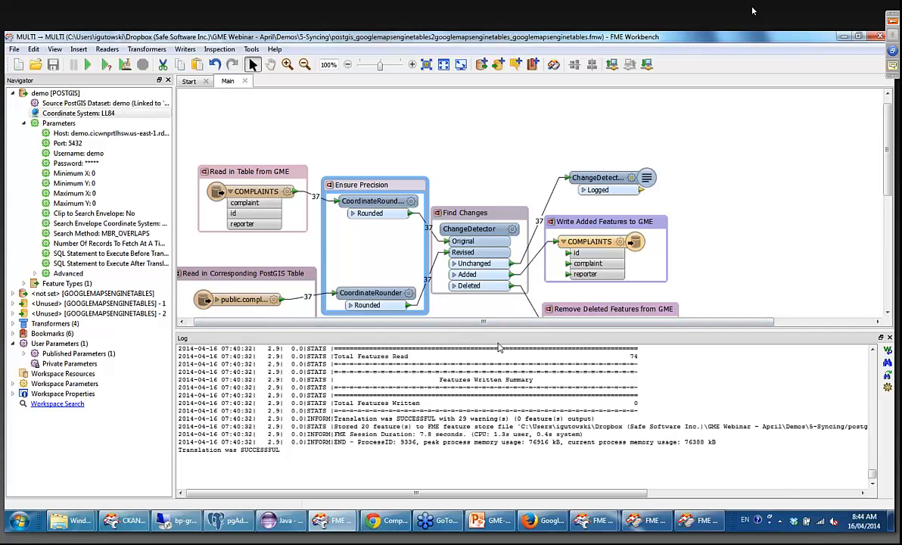
drag(514, 330, 515, 427)
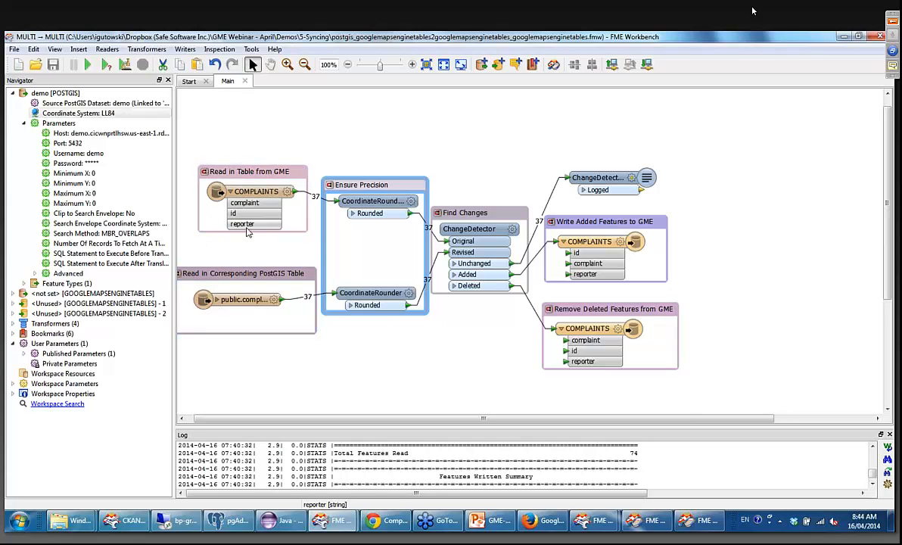
click(217, 301)
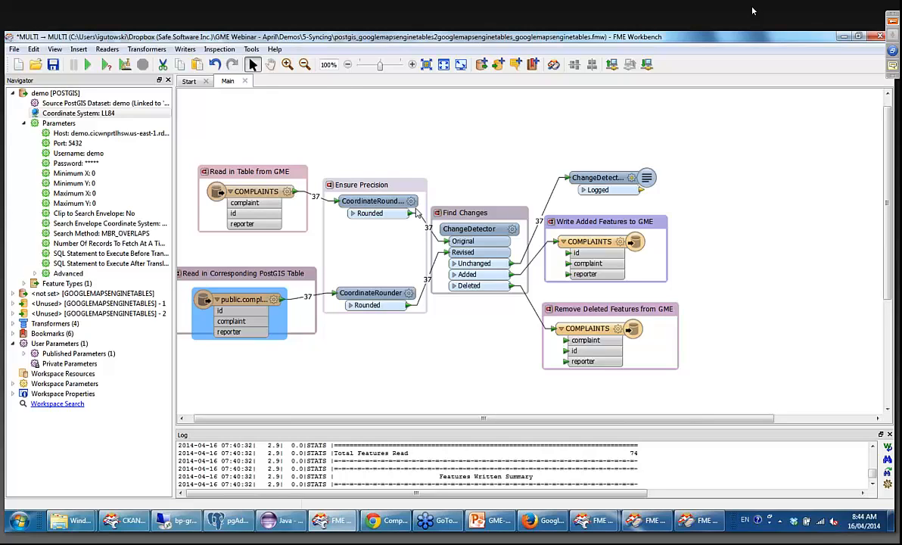
Review the ChangeDetector's geometry and attribute matching parameters.
double_click(513, 235)
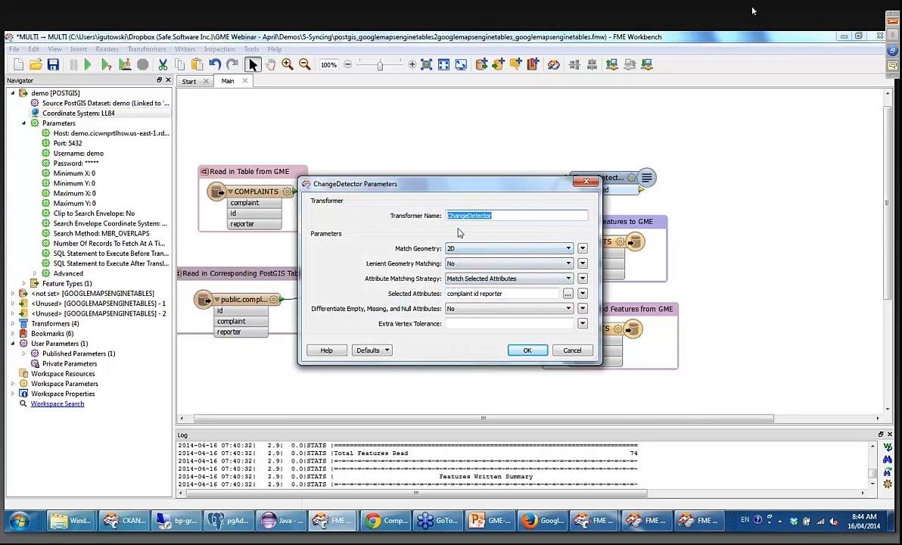
click(522, 352)
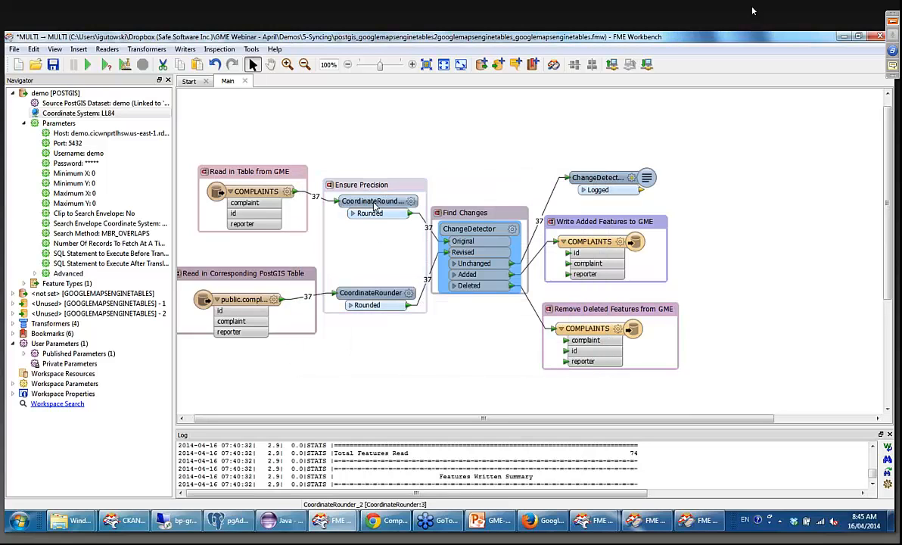
Move the two CoordinateRounders closer together and inspect the precision parameters of the one on the PostGIS branch.
click(370, 218)
drag(407, 300, 407, 283)
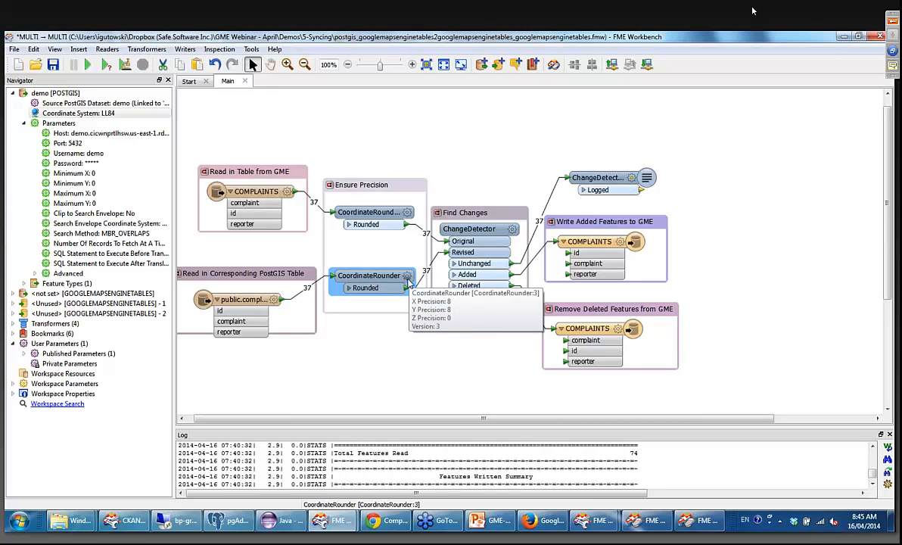
click(407, 277)
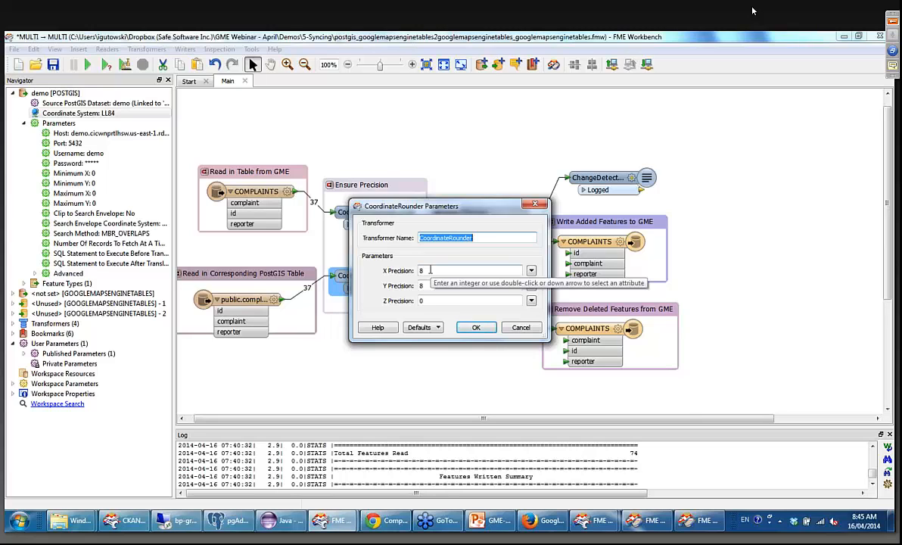
double_click(430, 271)
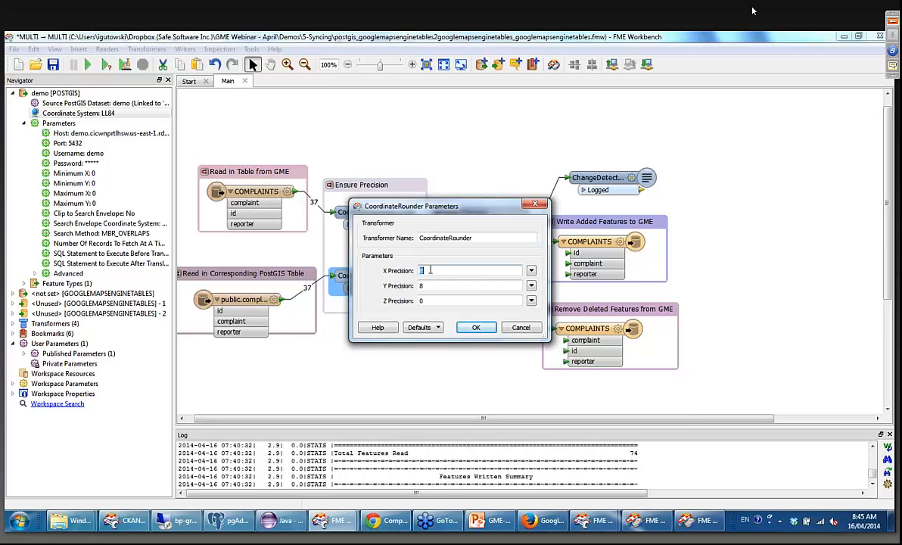
click(533, 204)
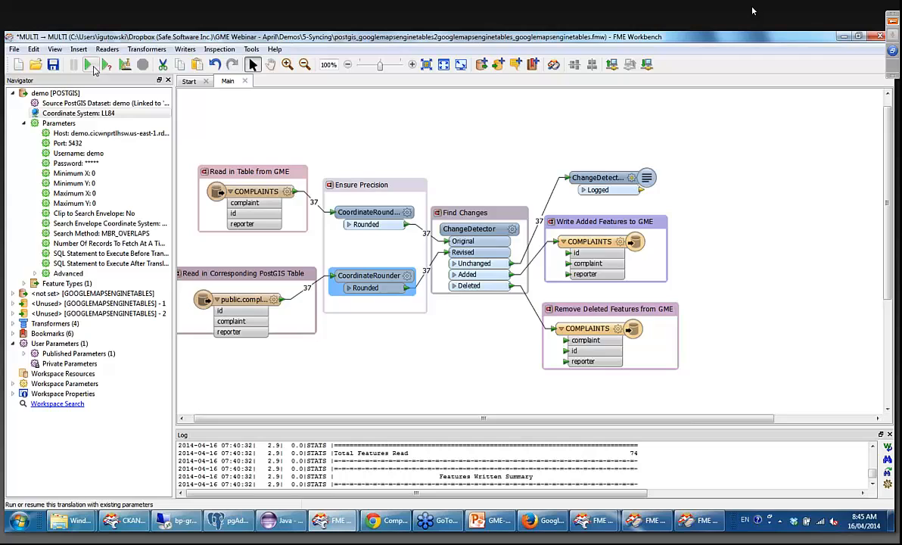
Run the syncing translation and examine the feature counts around the ChangeDetector at 170% zoom.
click(88, 67)
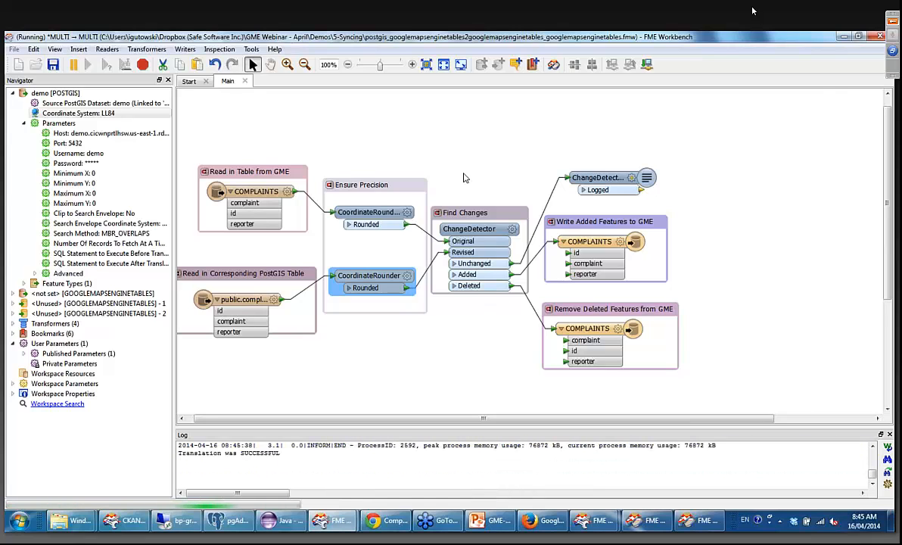
click(411, 64)
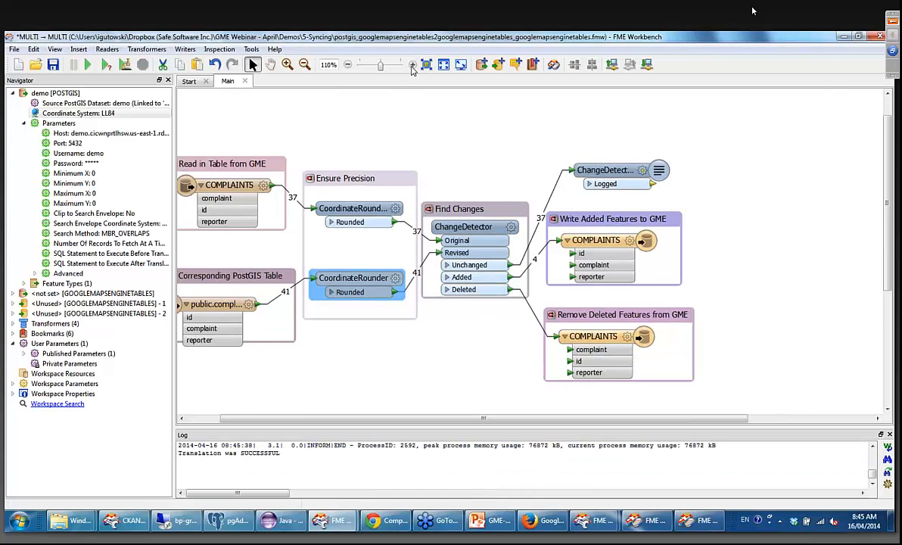
click(412, 65)
click(412, 66)
click(411, 65)
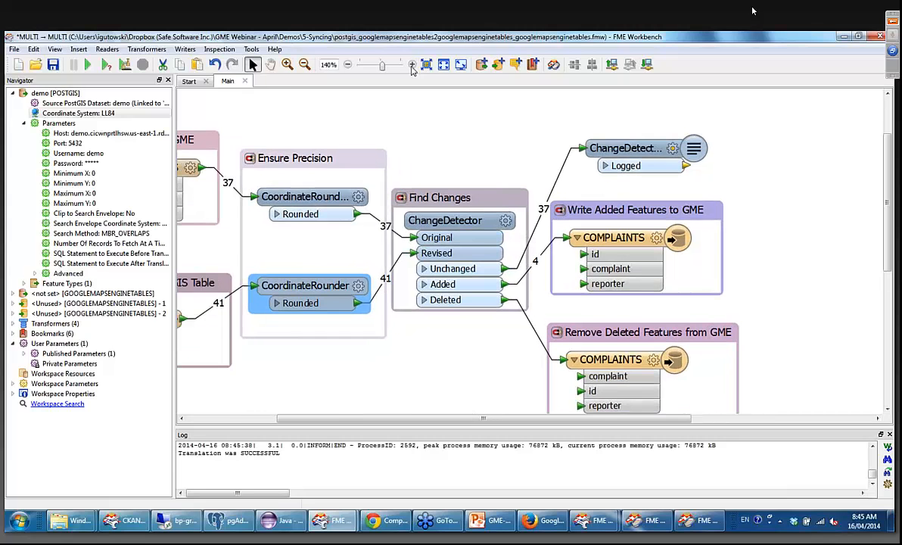
click(412, 65)
click(412, 65)
click(412, 65)
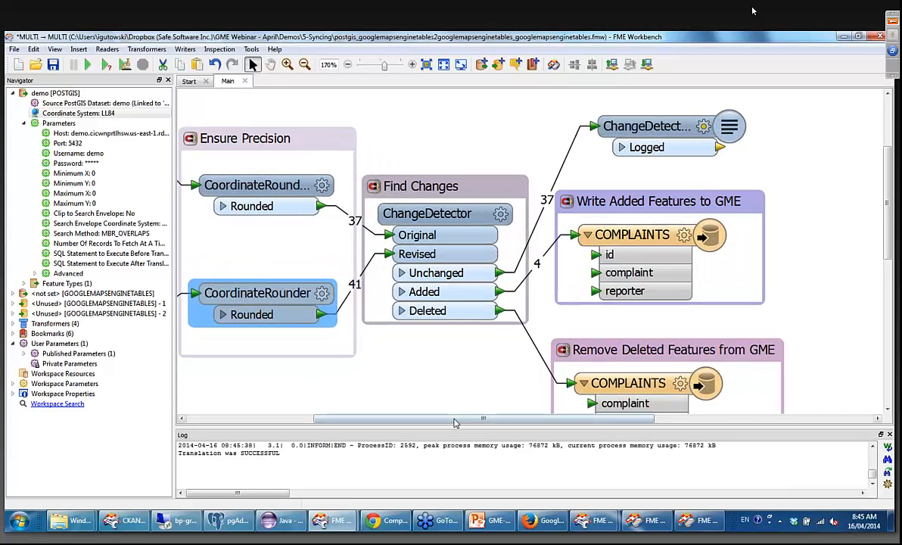
drag(455, 423, 483, 423)
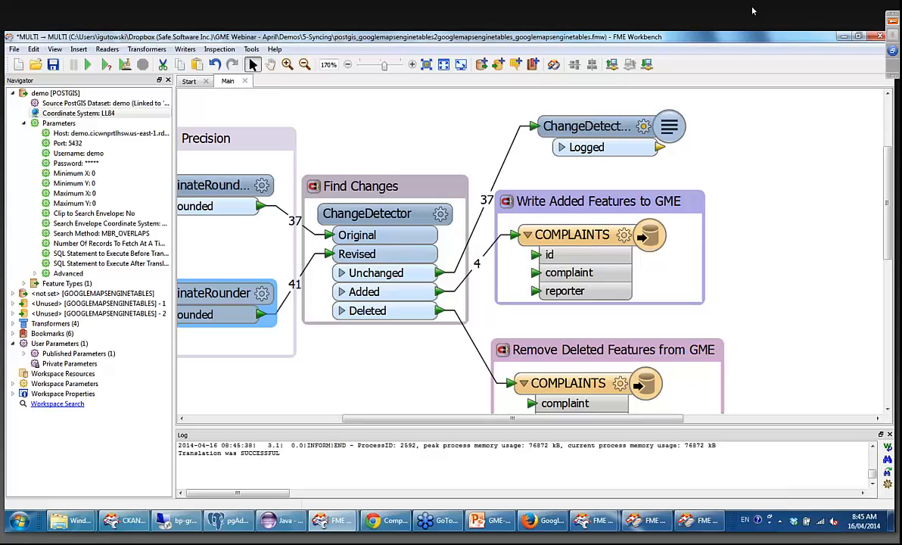
Switch to the COMPLAINTS table map in Chrome and reload it to view the complaint points across the Austin area.
click(374, 520)
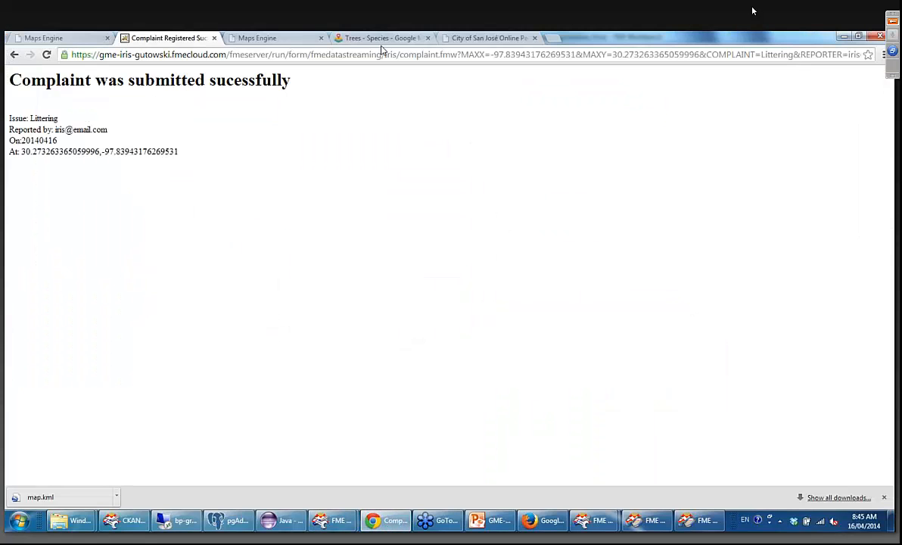
click(269, 43)
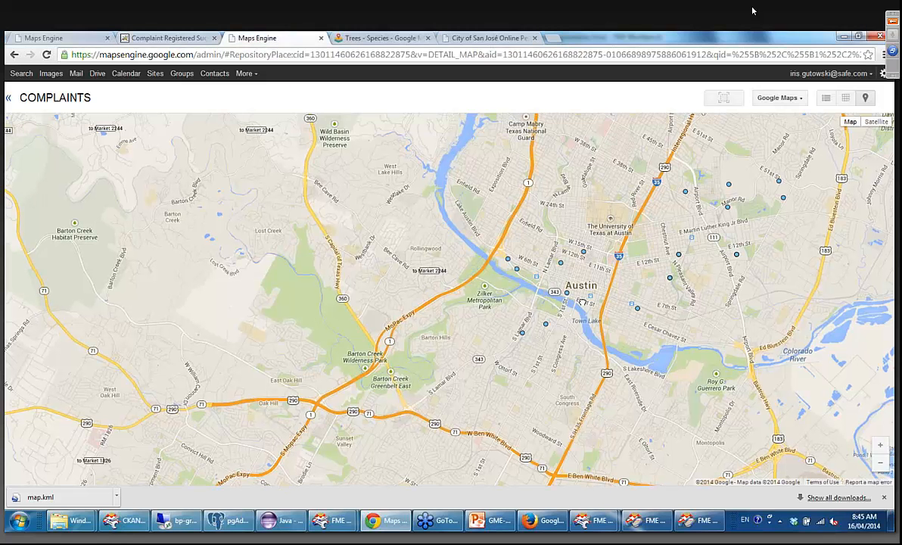
drag(355, 290, 398, 303)
key(F5)
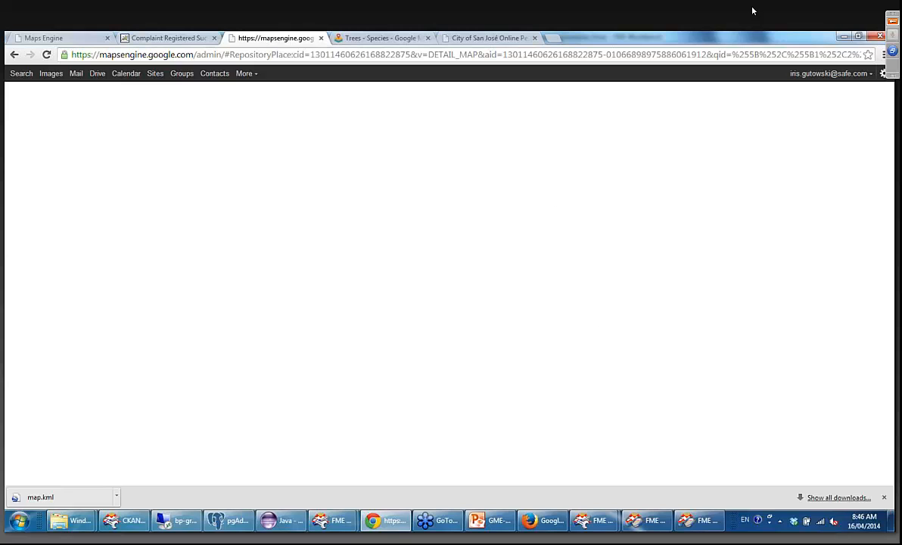
click(46, 54)
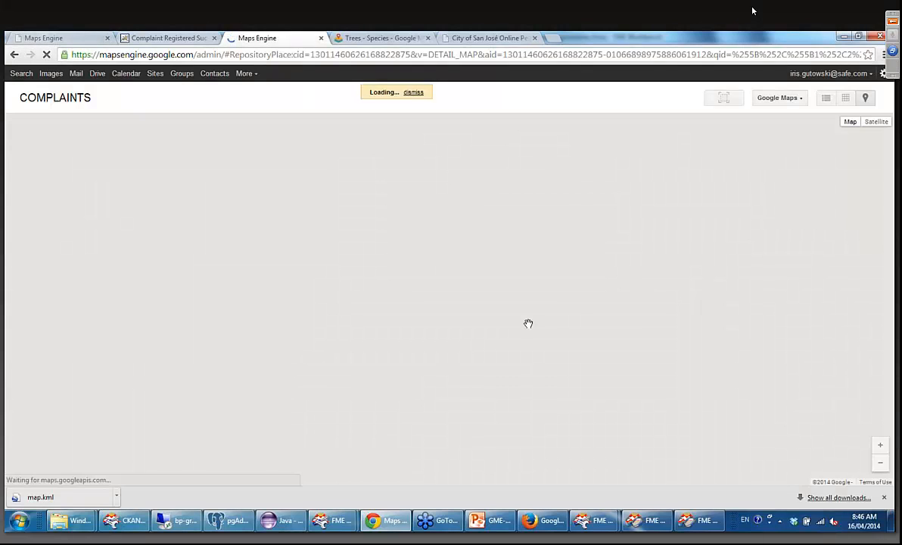
drag(393, 305, 504, 328)
scroll(535, 269, down, 1)
scroll(365, 232, down, 1)
scroll(366, 239, down, 2)
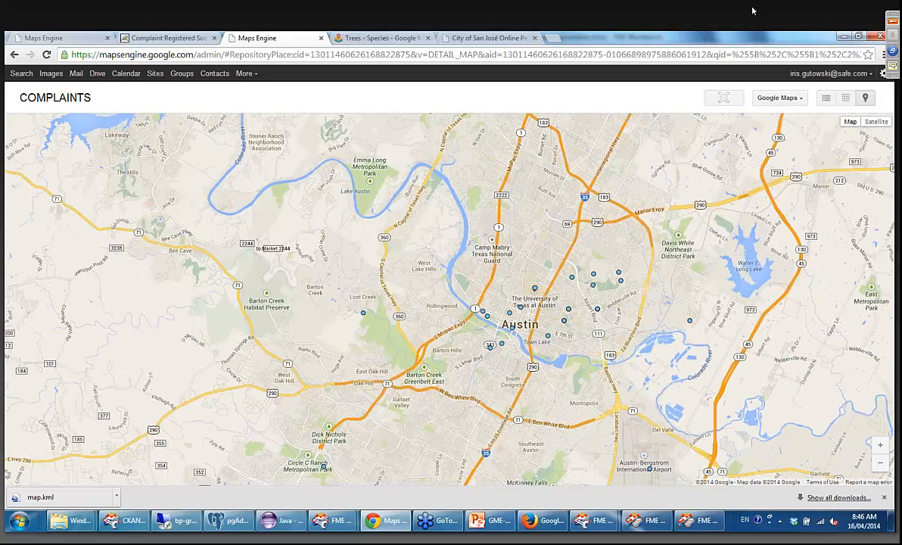
Inspect the attributes of the complaint point near Lost Creek, and close its info popup.
click(364, 315)
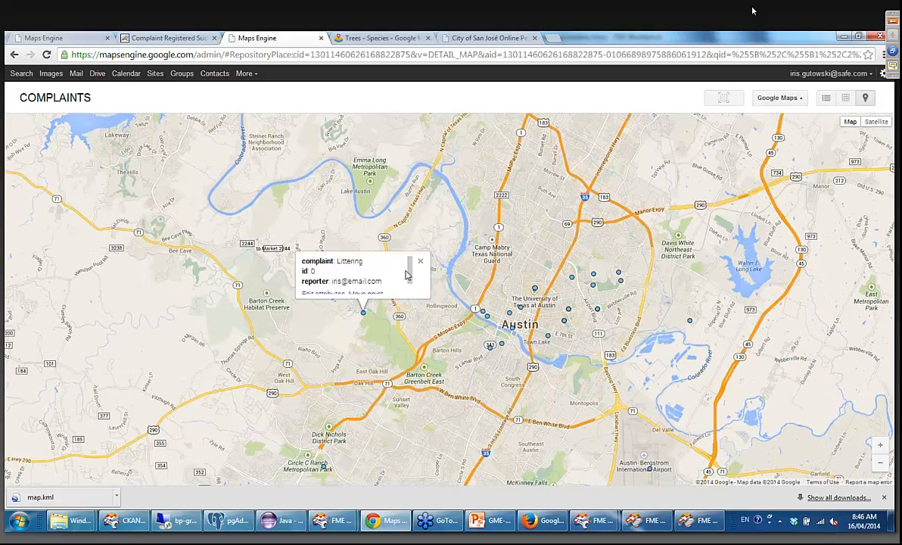
scroll(409, 274, down, 1)
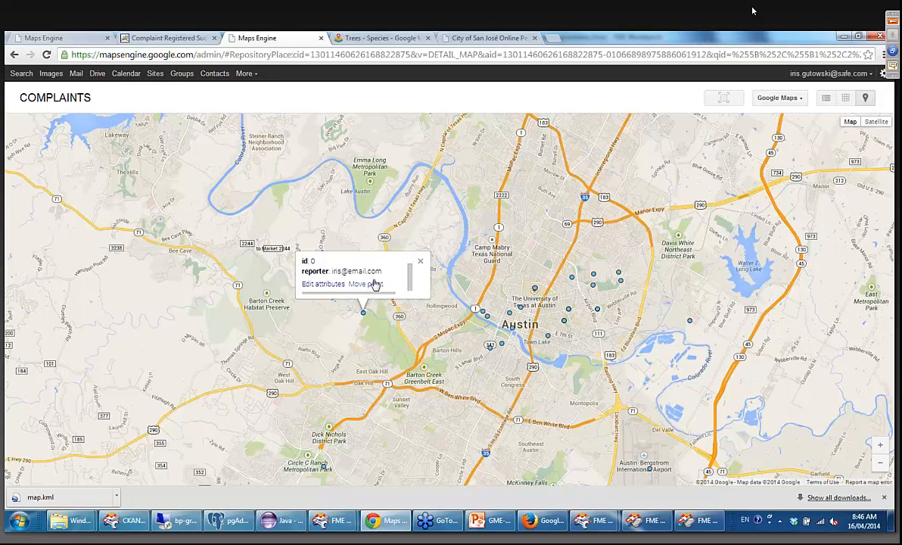
scroll(375, 272, up, 1)
scroll(401, 282, down, 2)
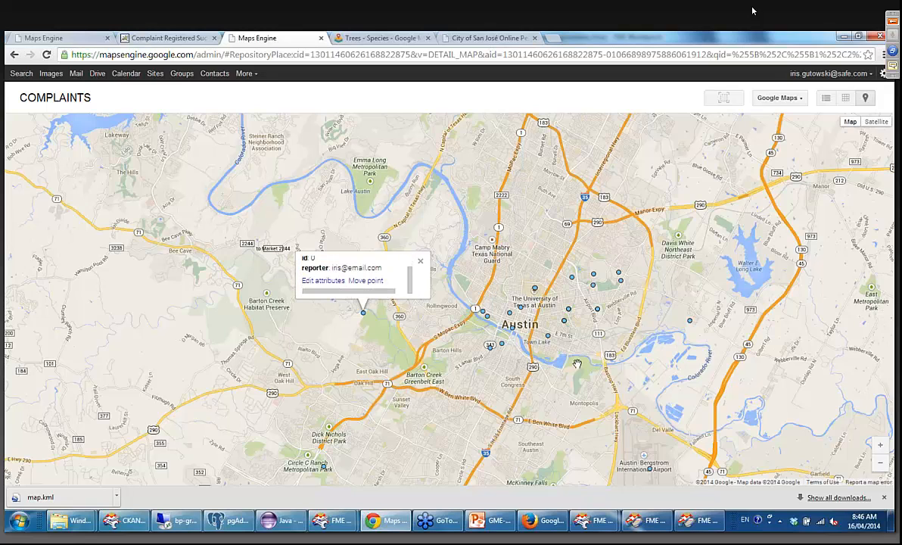
click(420, 260)
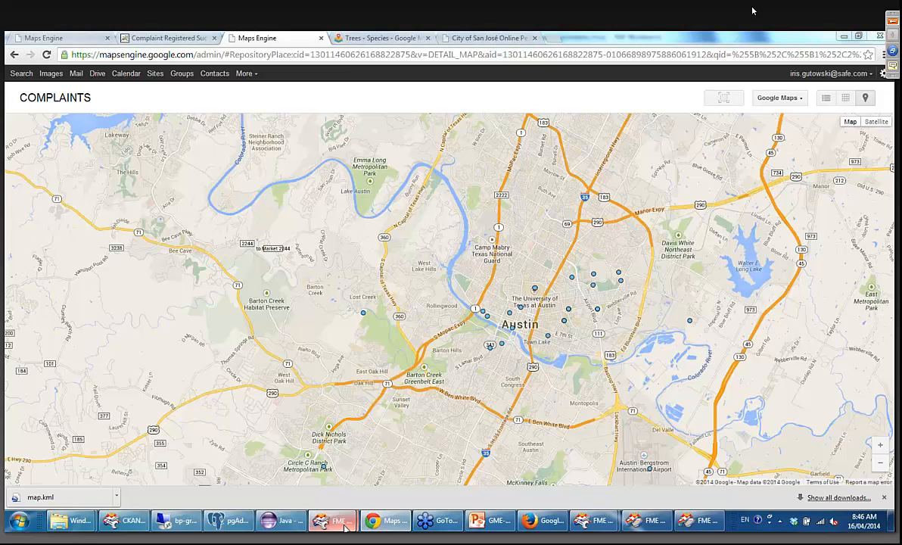
Switch back to the syncing workspace in FME Workbench, rerun the translation, and examine the feature counts on its connections.
mouse_move(345, 527)
click(318, 477)
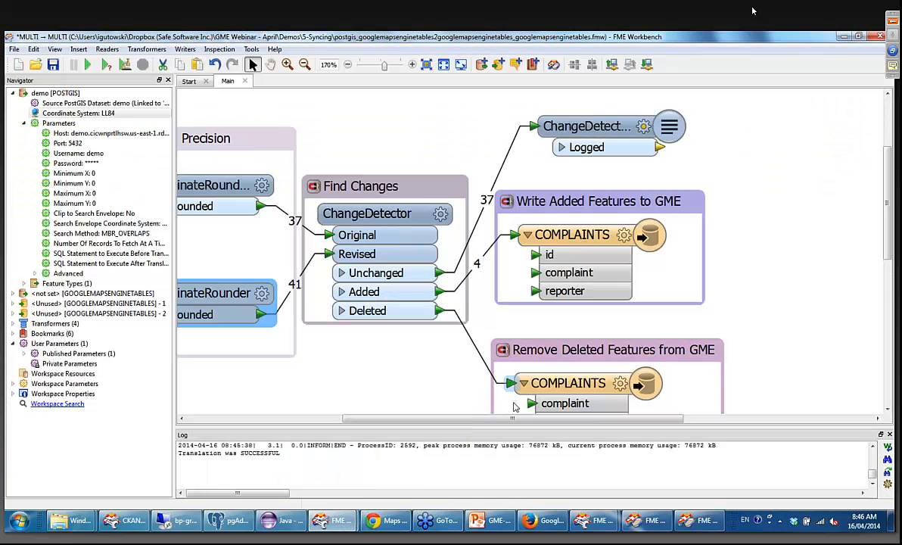
scroll(516, 305, down, 5)
scroll(540, 281, up, 1)
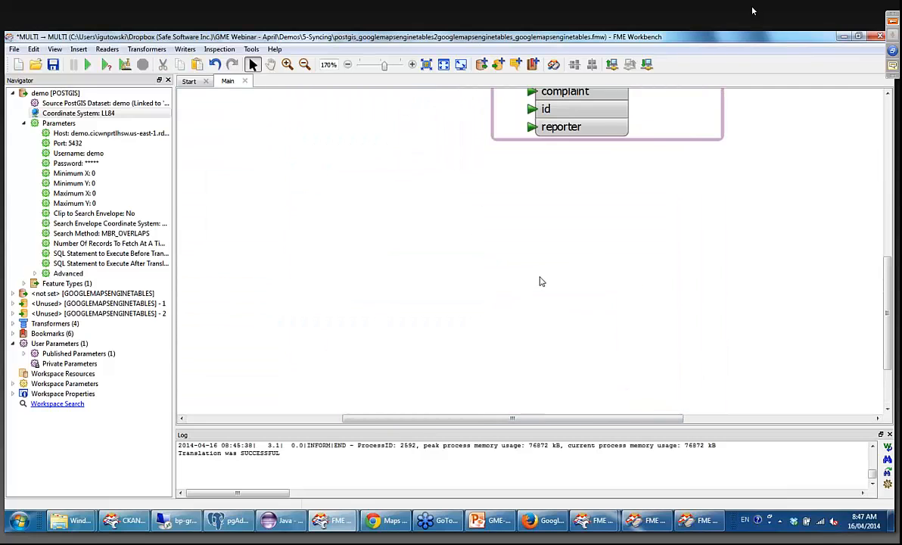
scroll(540, 281, up, 4)
scroll(459, 352, up, 1)
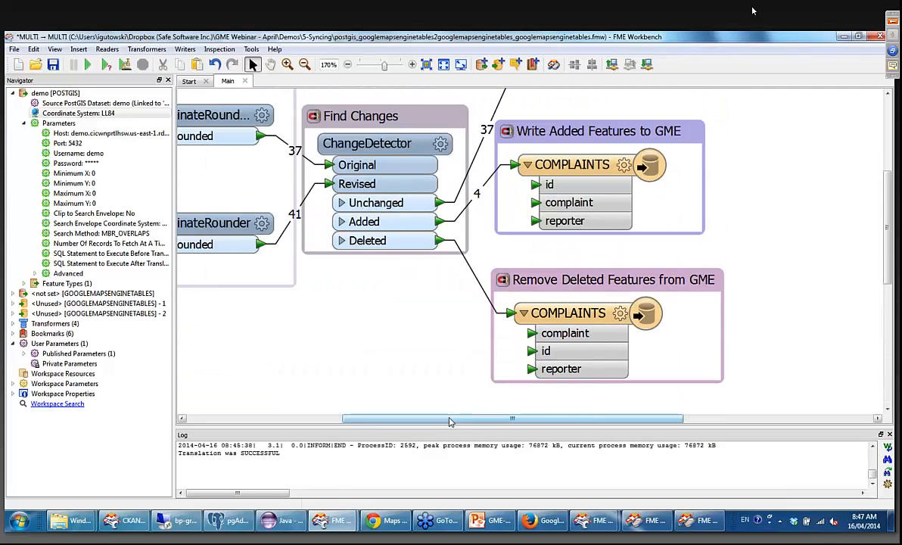
drag(450, 421, 348, 421)
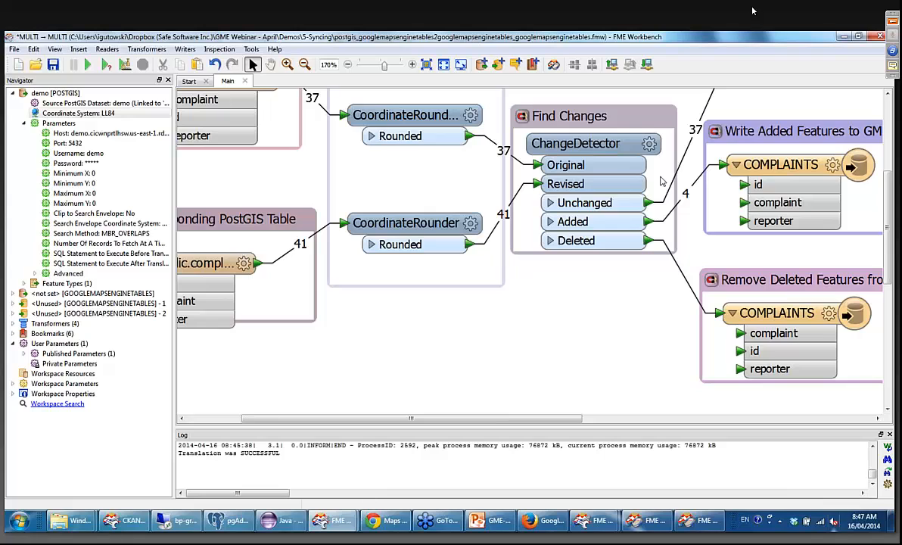
click(93, 66)
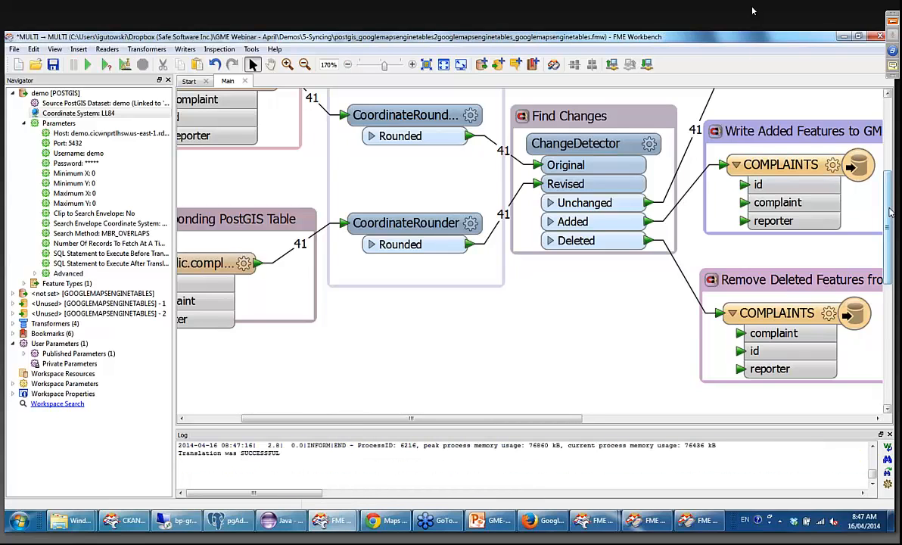
drag(890, 210, 892, 190)
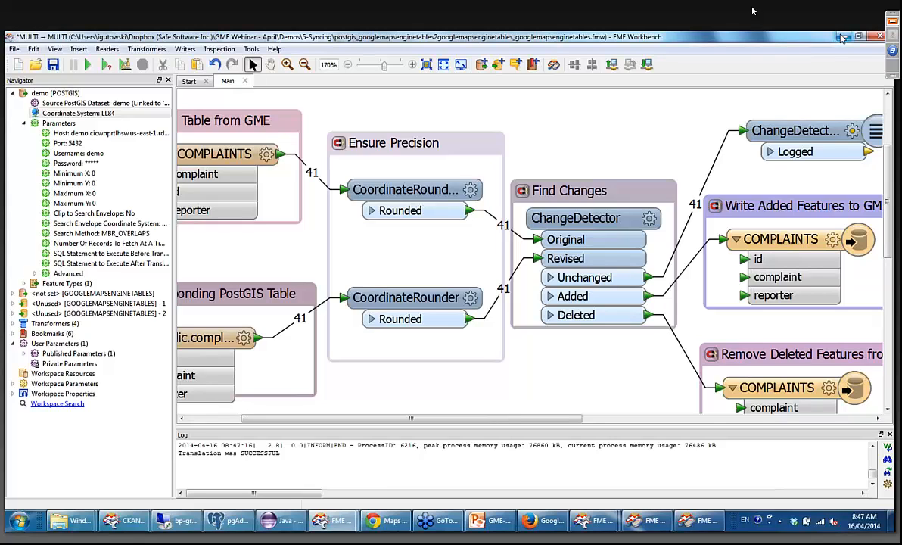
Minimize the workspace, browse to the webinar's Demos folder in Windows Explorer, and return to the syncing workspace in FME Workbench.
click(841, 38)
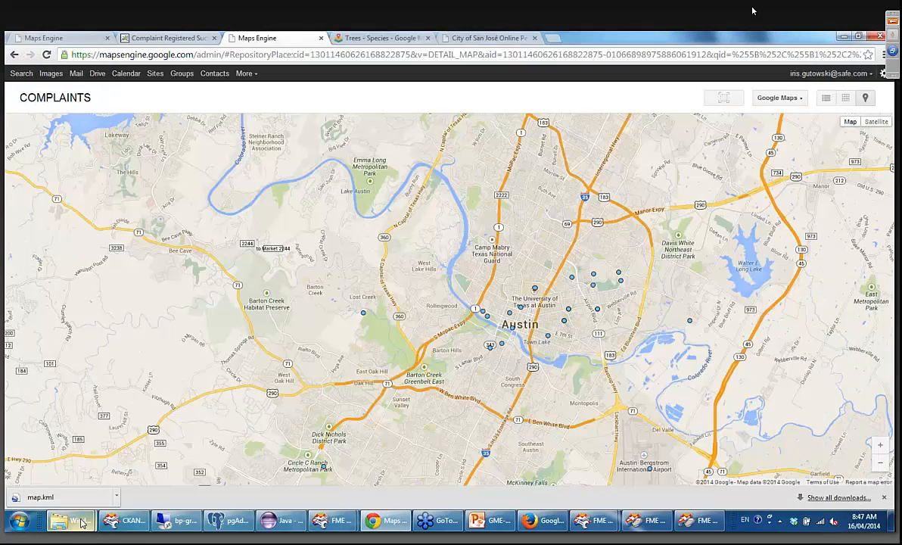
mouse_move(72, 520)
click(198, 477)
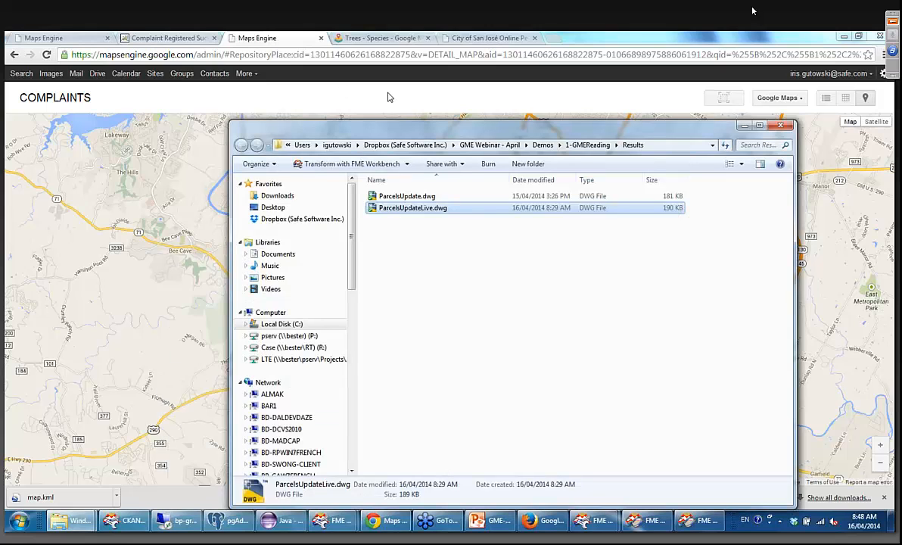
click(542, 145)
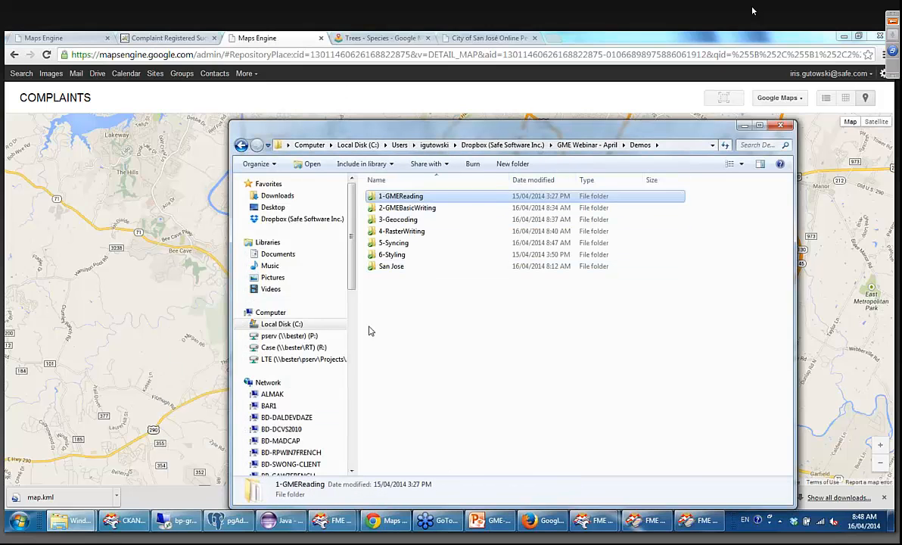
mouse_move(337, 522)
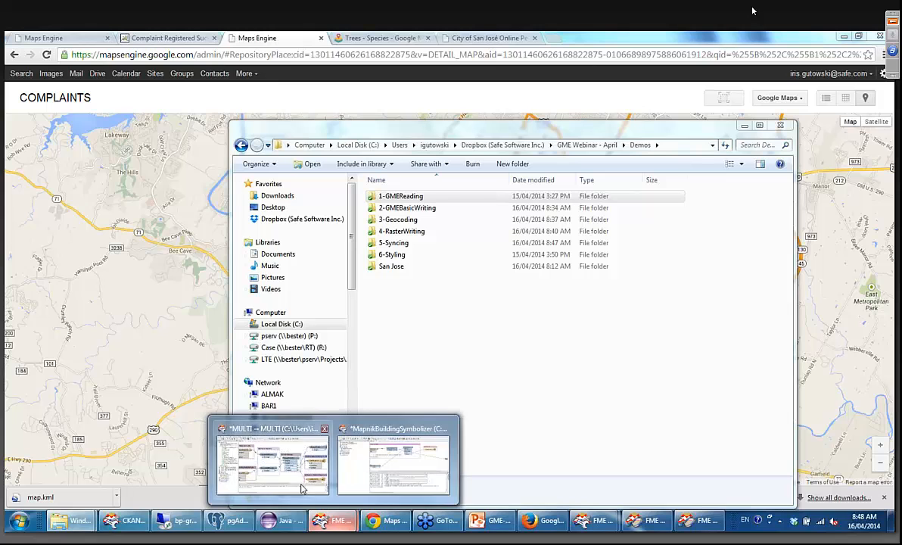
click(399, 458)
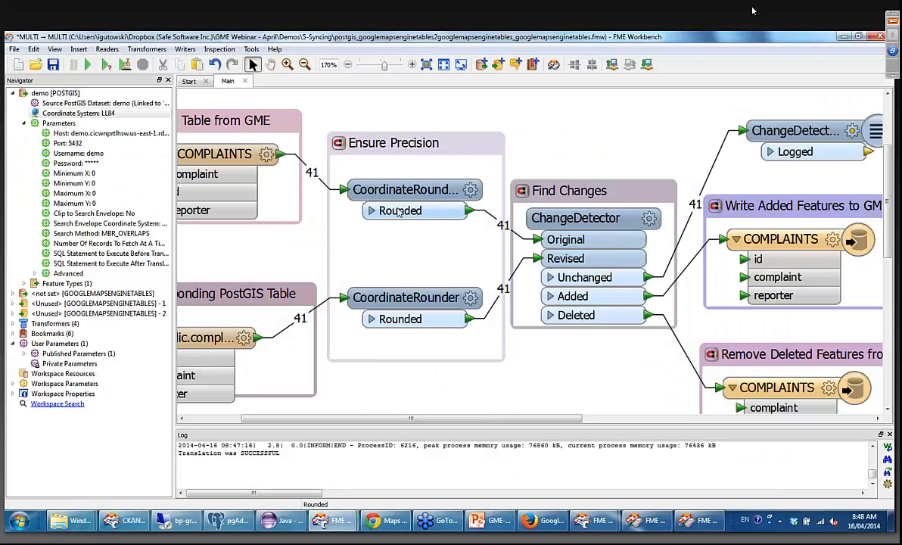
View the FME Workbench version and build information, and close it.
click(273, 49)
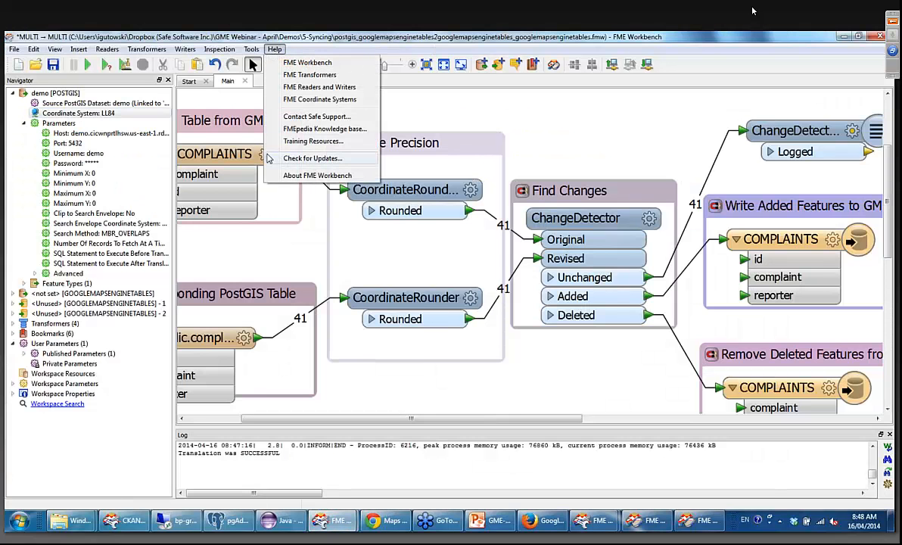
click(291, 167)
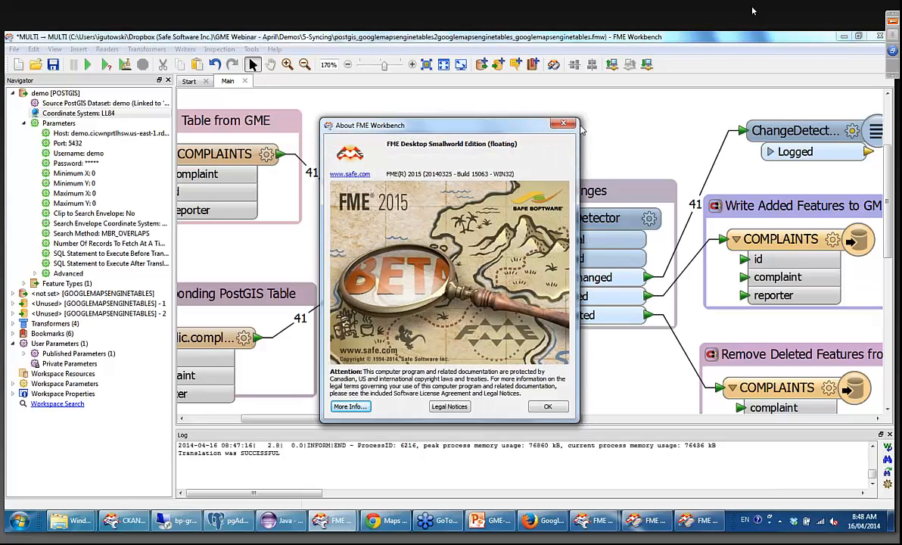
click(564, 124)
Open the workspace mitab2googlemapsenginetables.fmw from the 6-Styling folder inside the webinar's Demos folder.
click(17, 50)
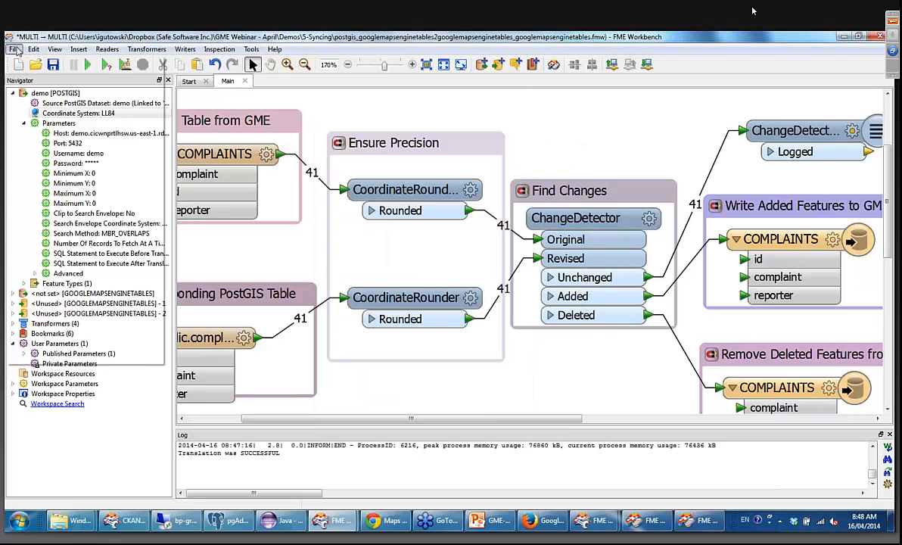
click(31, 74)
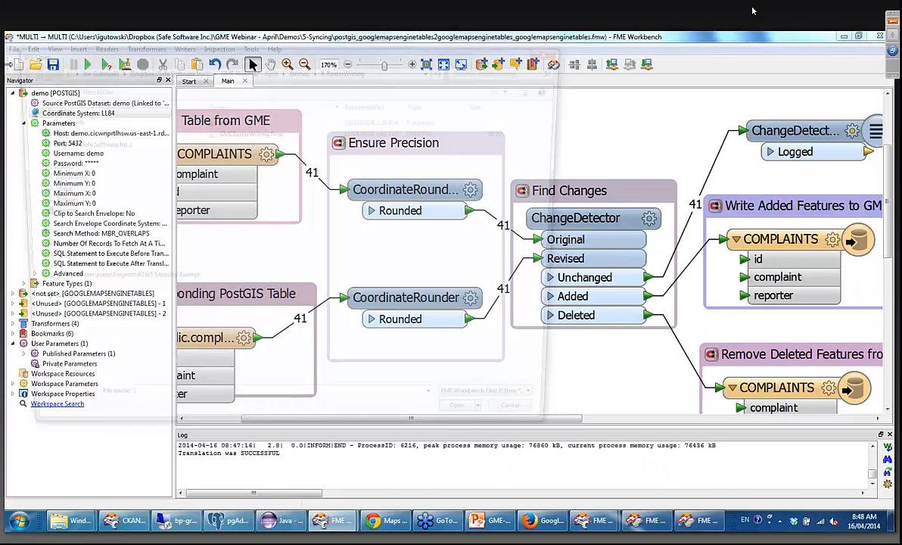
click(300, 68)
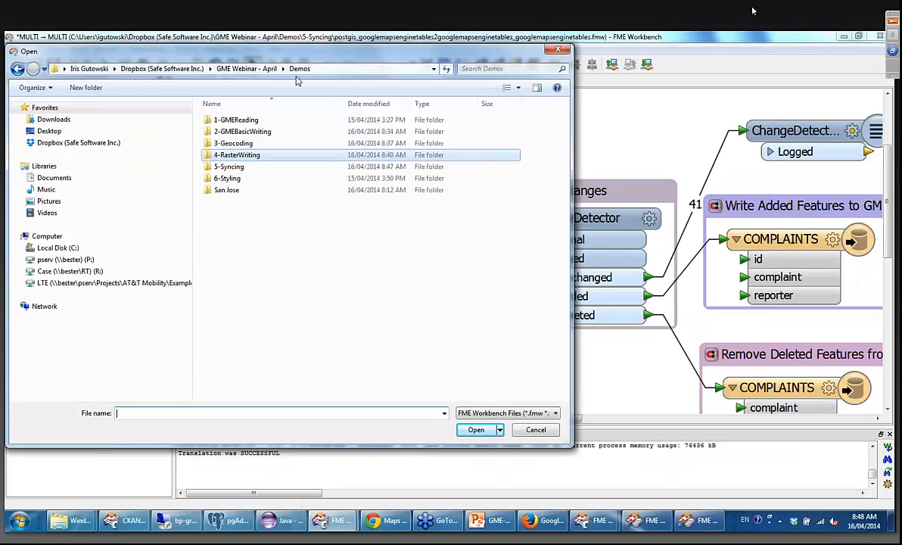
double_click(236, 178)
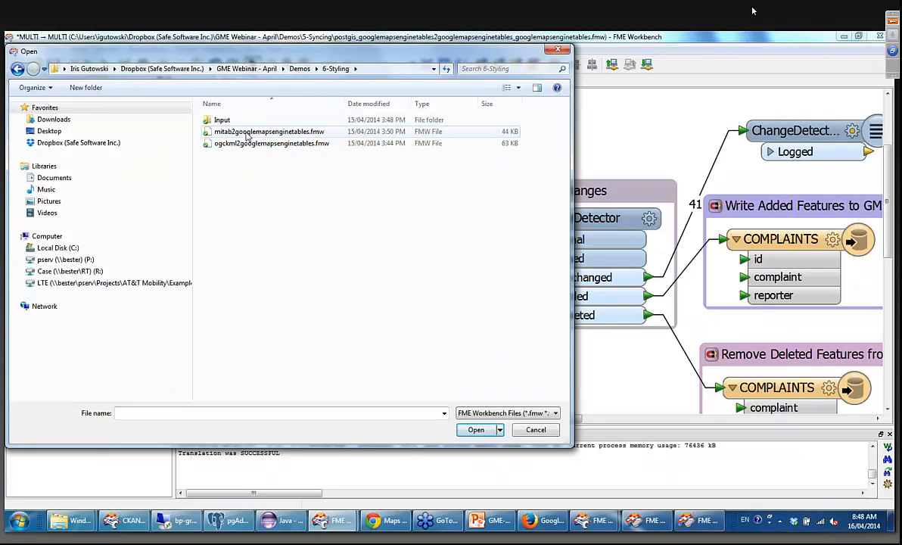
double_click(253, 132)
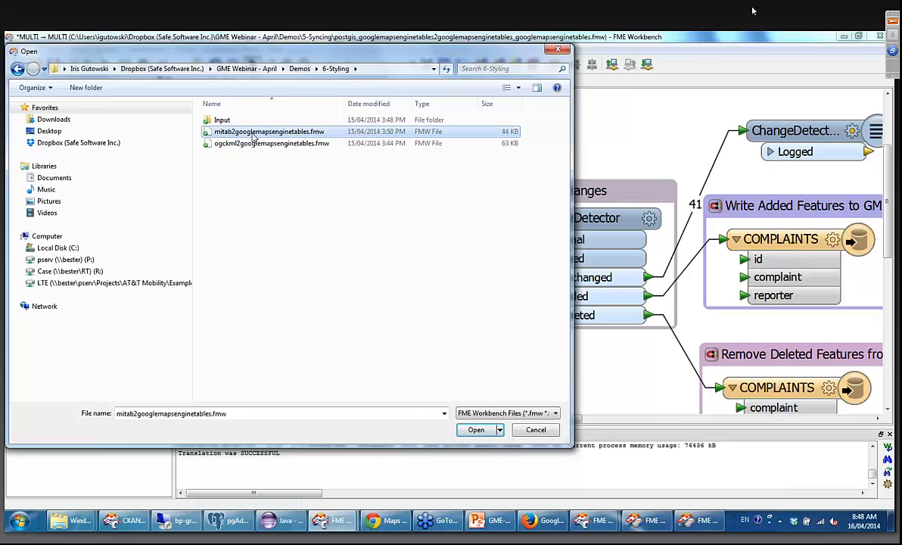
click(535, 296)
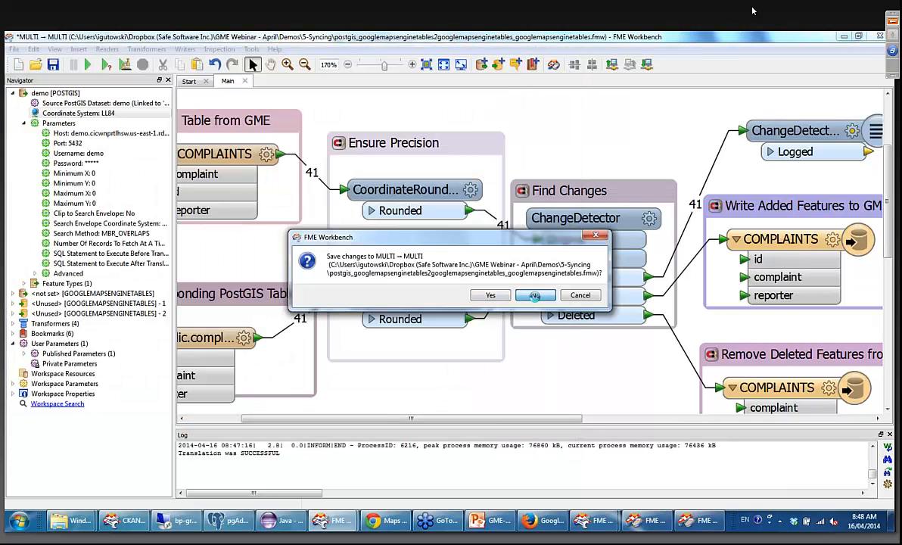
Review the zoom ranges and polygon fills of display rules q and f in the GoogleMapsEngineStyler parameters, and leave them without changes.
click(412, 67)
click(413, 66)
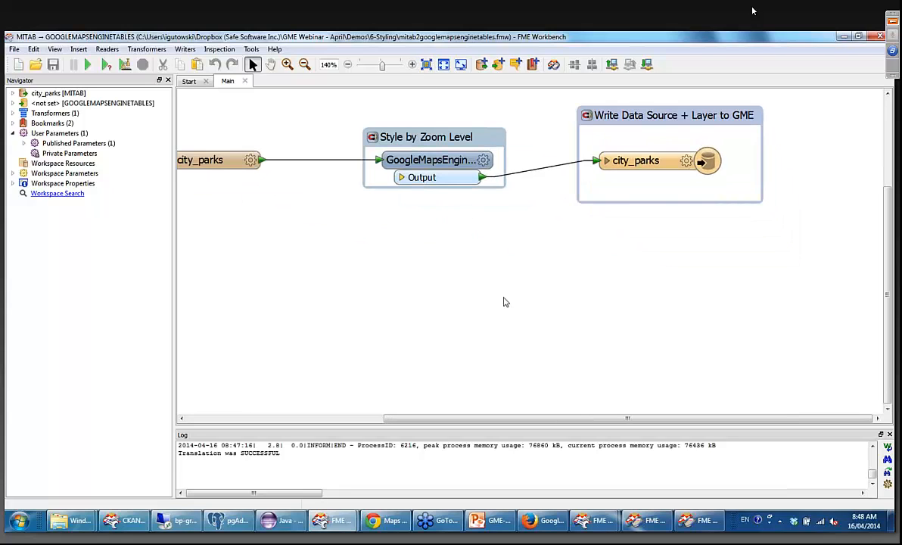
click(270, 65)
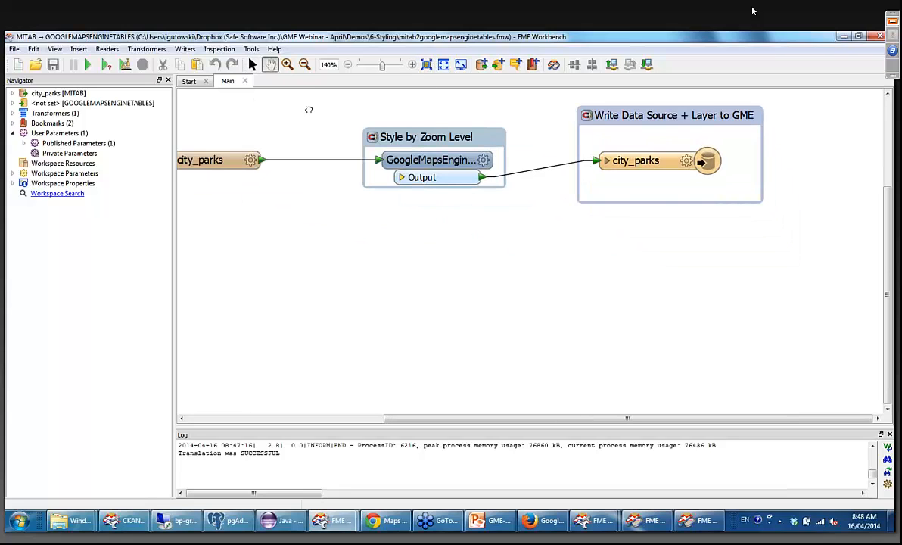
drag(345, 159, 363, 200)
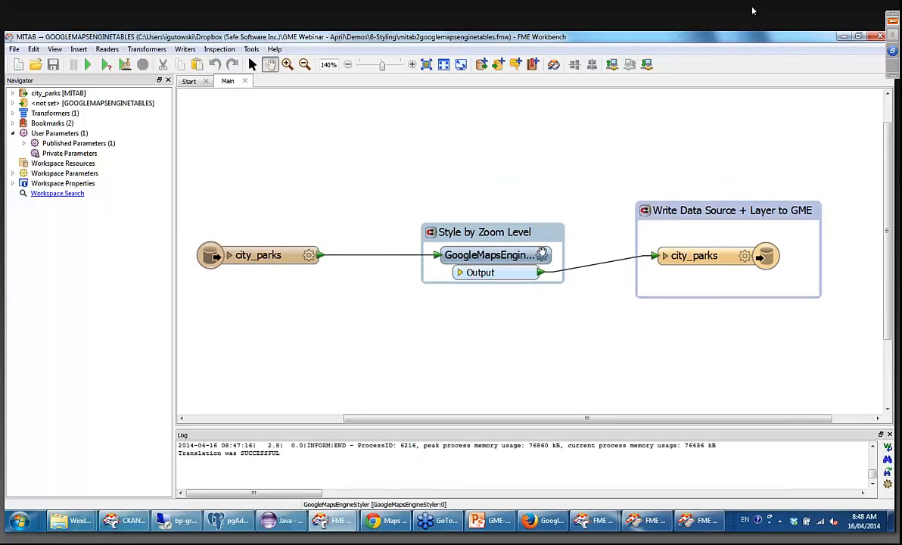
click(253, 65)
click(541, 255)
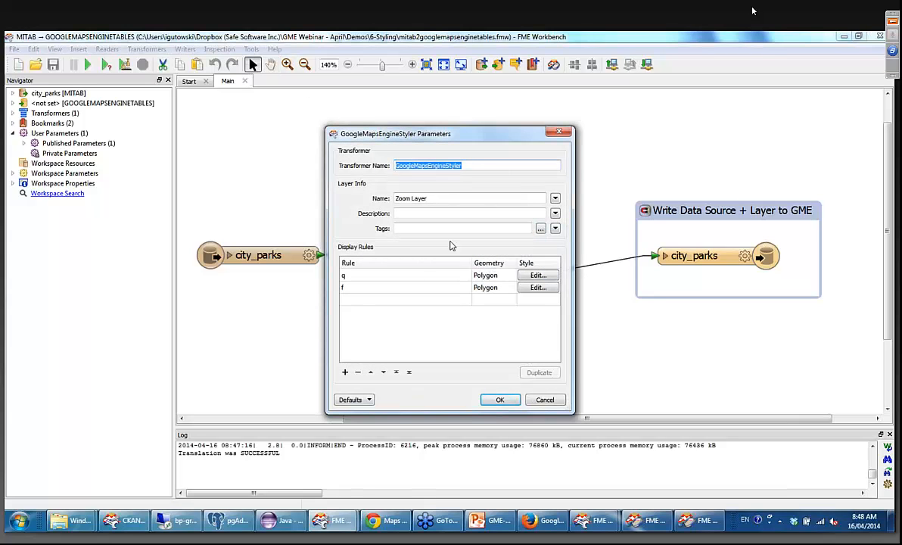
click(528, 276)
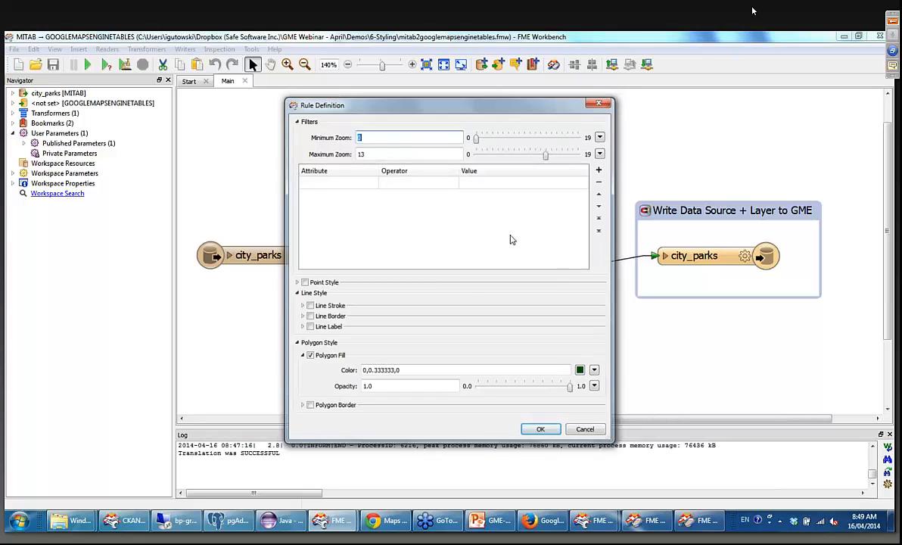
key(Escape)
click(534, 286)
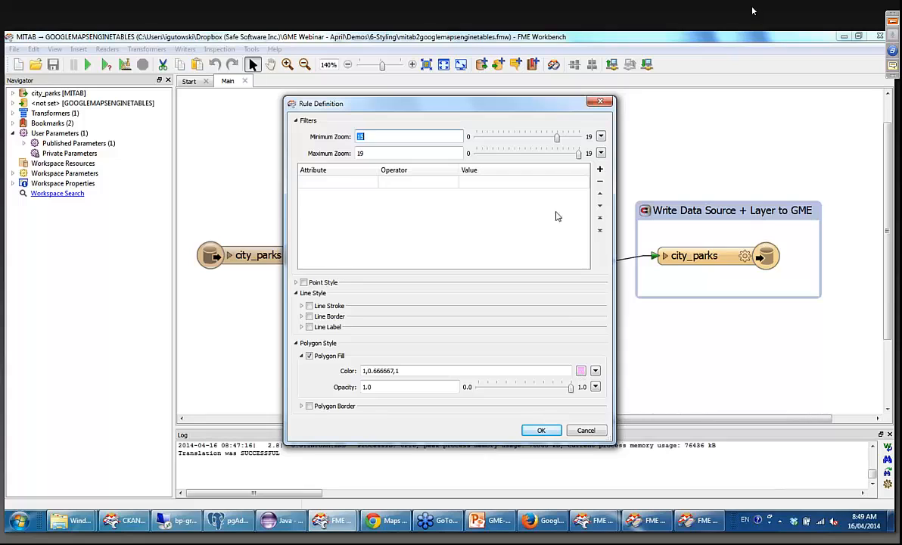
click(600, 103)
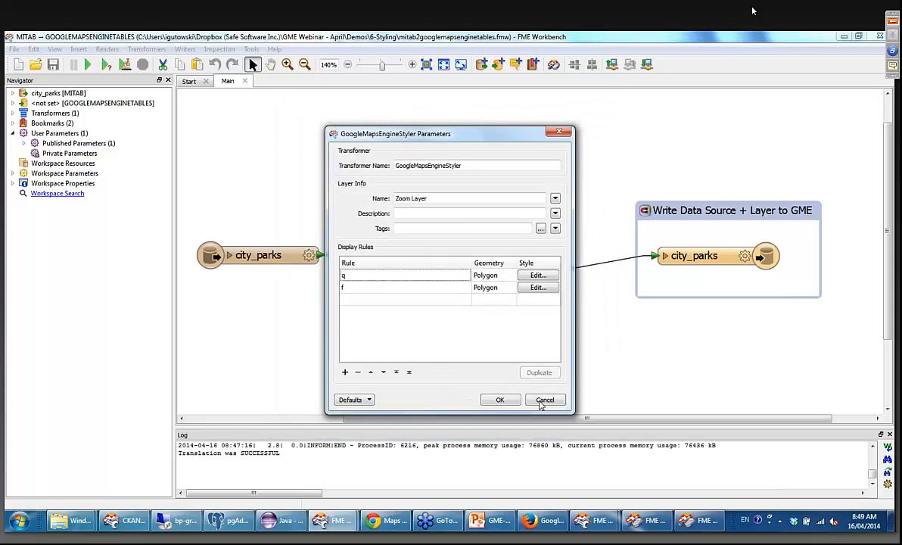
click(541, 403)
Shift the Style by Zoom Level bookmark slightly toward the city_parks reader, and run the translation.
drag(517, 235, 481, 230)
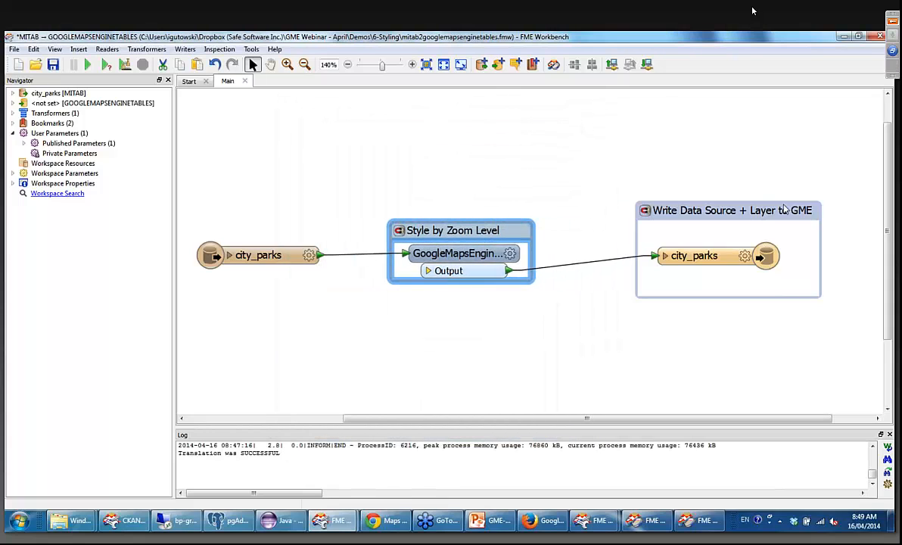
click(87, 64)
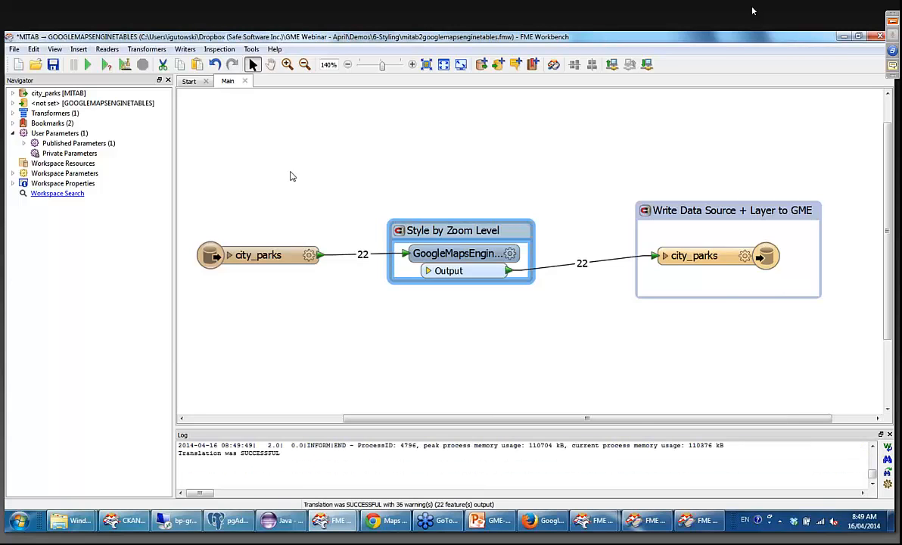
Switch to Maps Engine in Chrome, list the layers, and open the details of Zoom Layer.
click(373, 522)
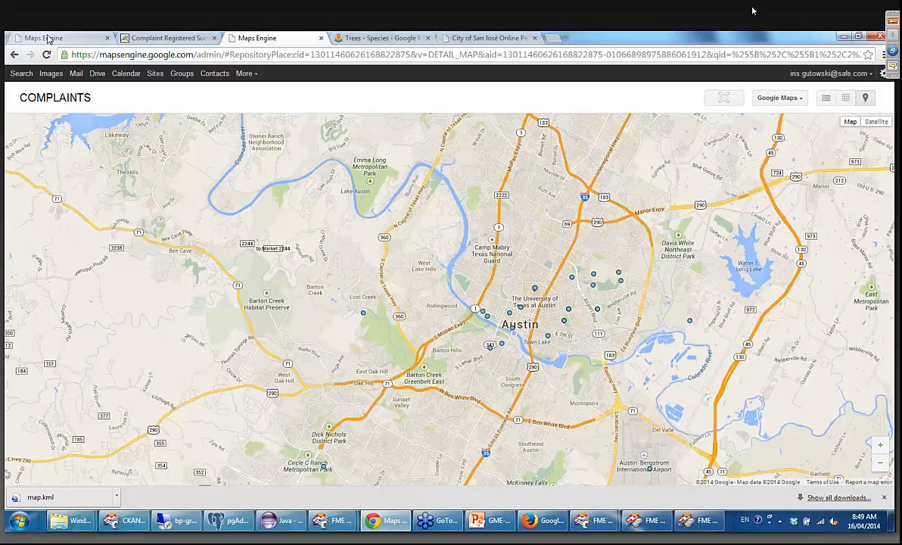
click(47, 39)
click(10, 97)
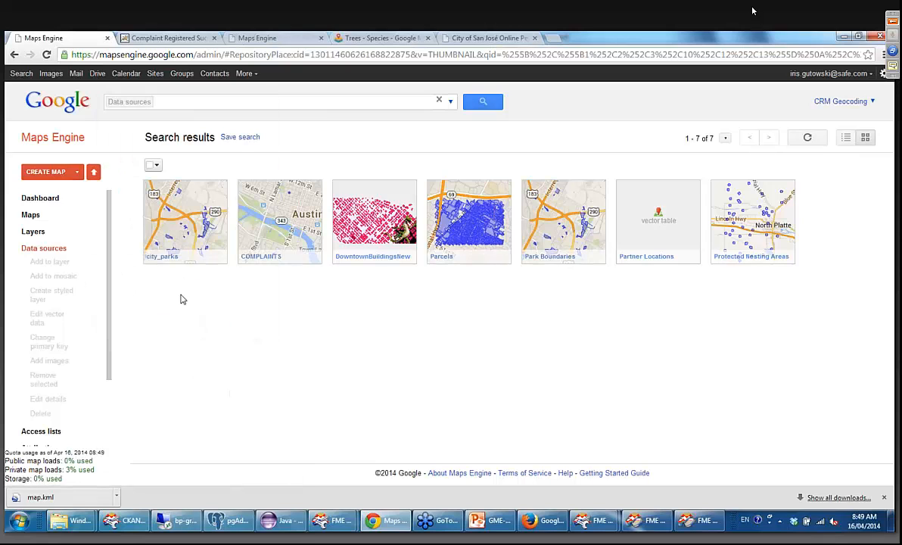
click(34, 233)
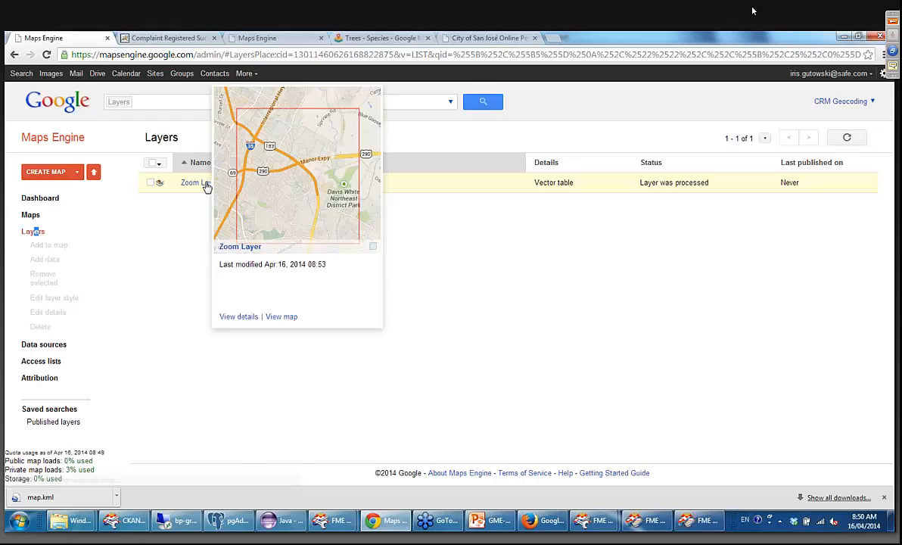
click(200, 184)
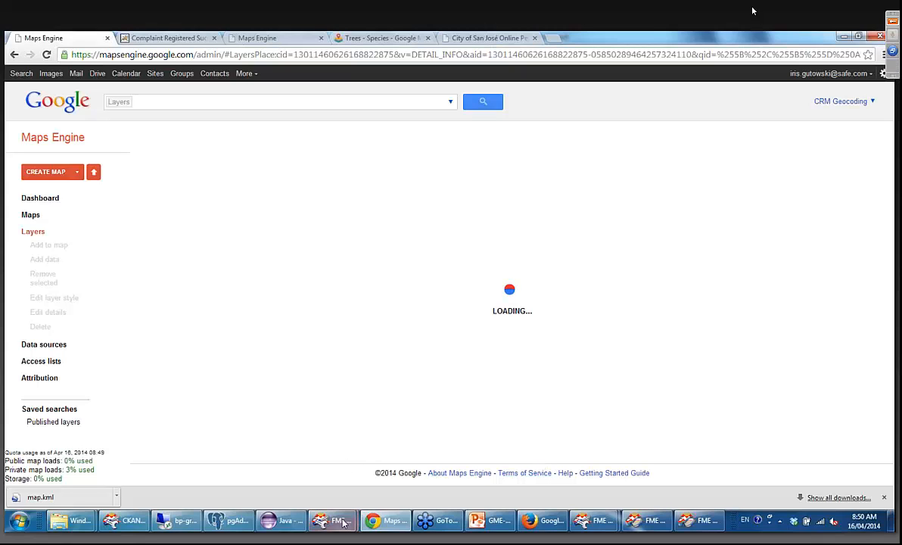
Switch back to the styling workspace in FME Workbench and check the layer name in the GoogleMapsEngineStyler parameters without changing it.
mouse_move(331, 520)
click(318, 474)
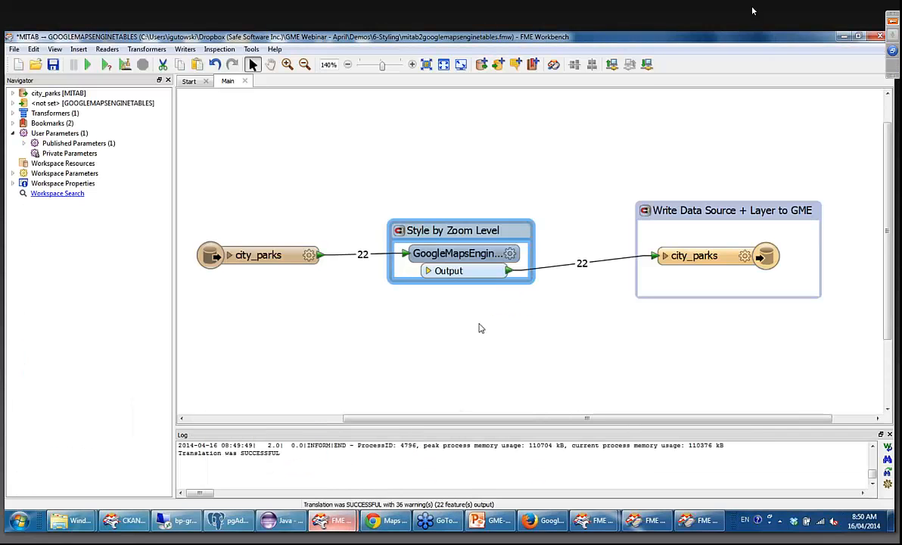
click(512, 254)
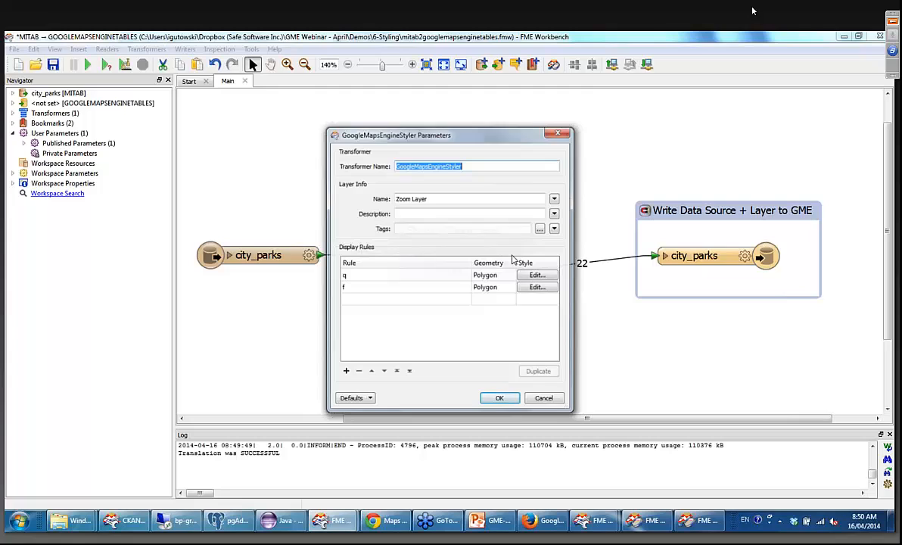
triple_click(460, 195)
click(416, 212)
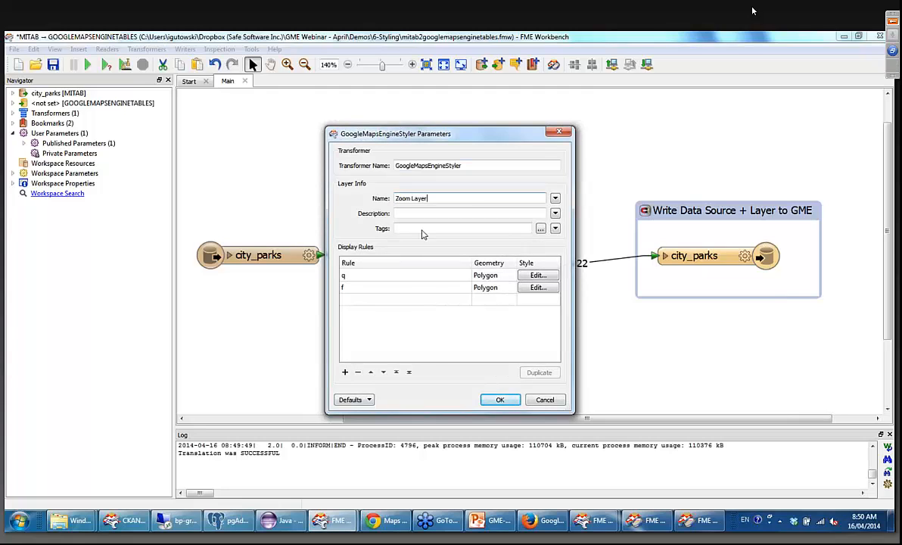
click(558, 132)
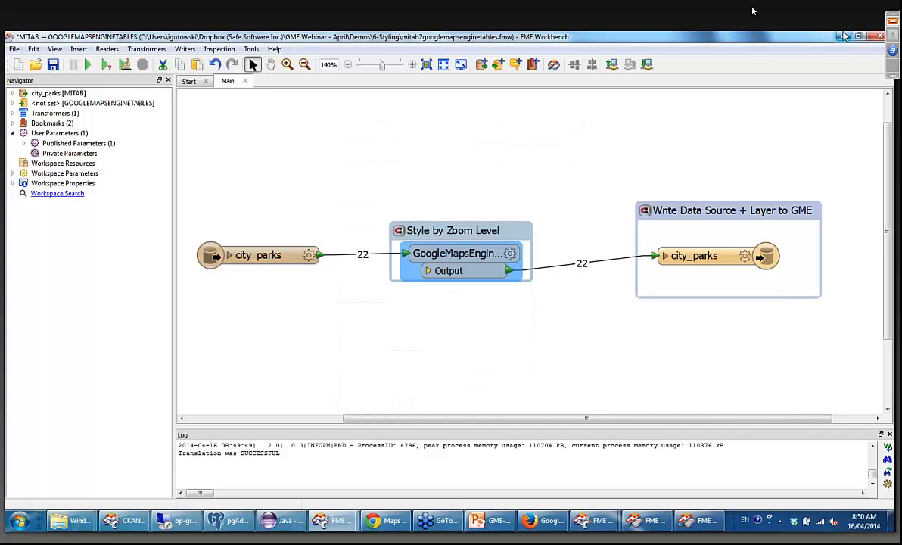
Return to Maps Engine in Chrome, open the draft map of Zoom Layer, and examine the park polygons' styling at different zoom levels.
click(843, 37)
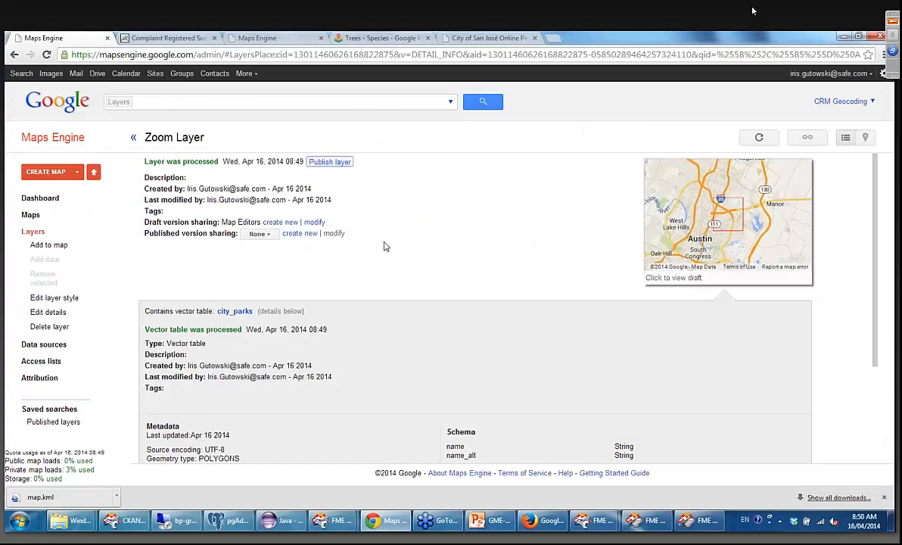
click(761, 217)
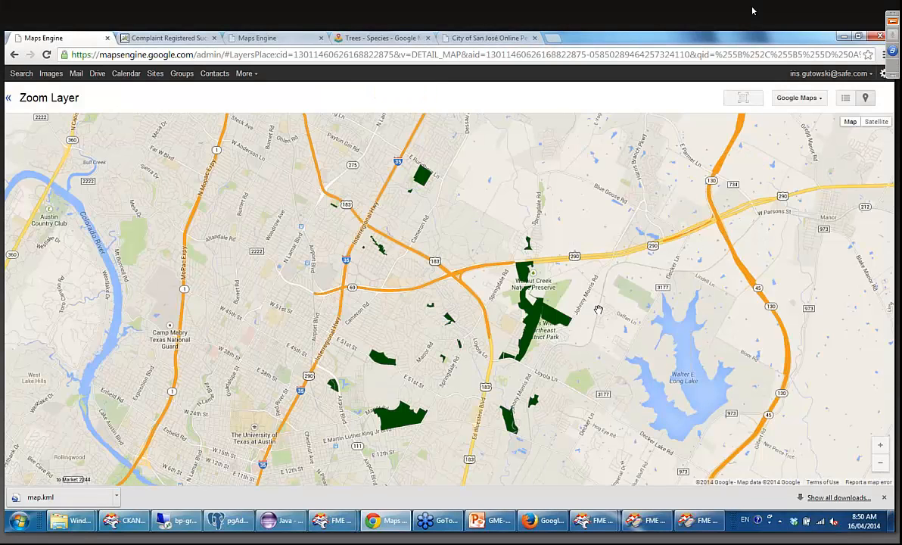
scroll(598, 311, down, 1)
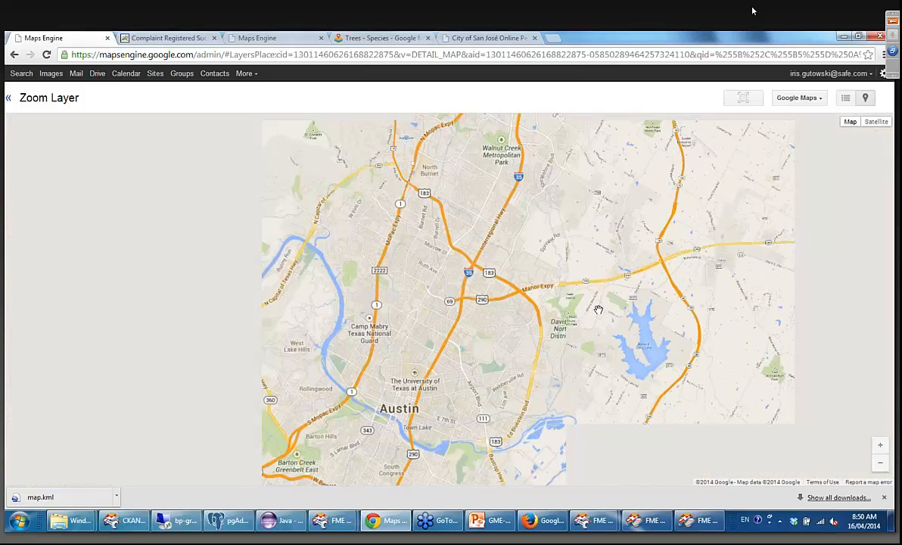
scroll(598, 310, down, 1)
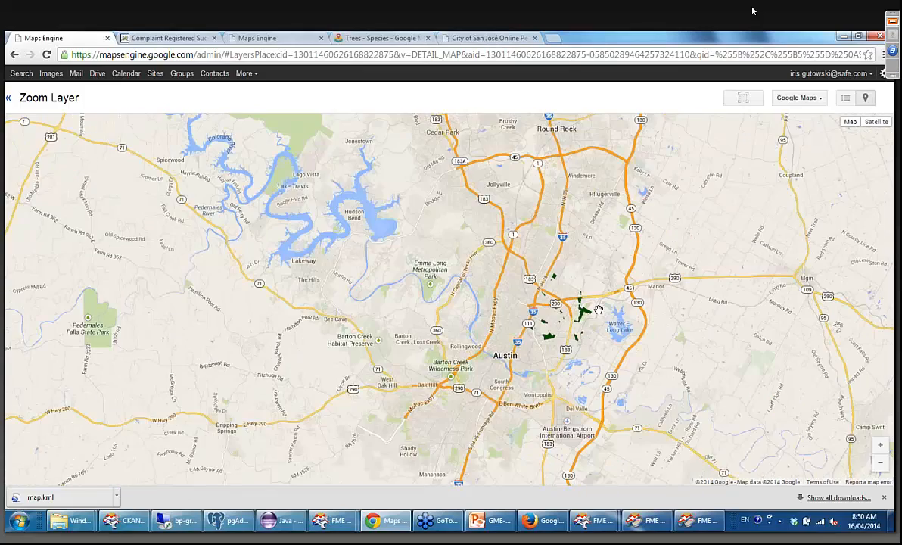
scroll(597, 310, down, 1)
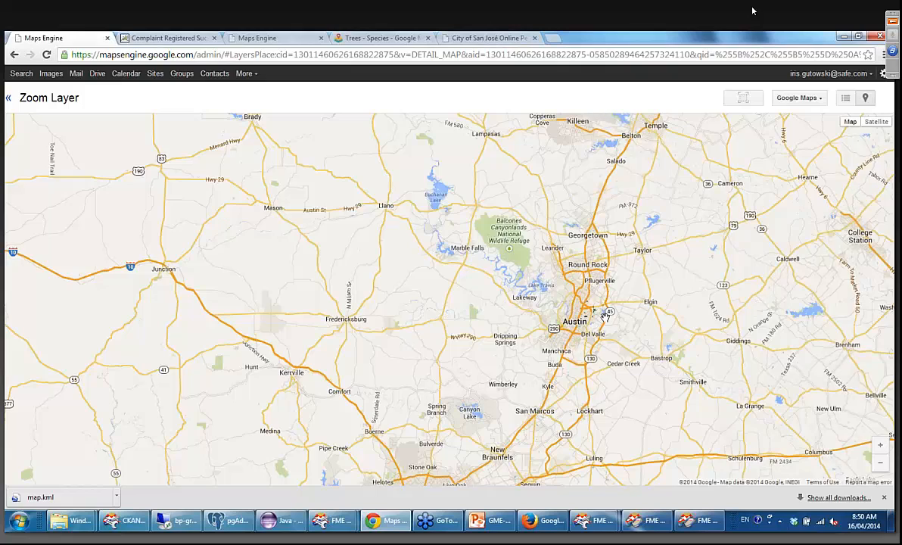
scroll(604, 311, up, 3)
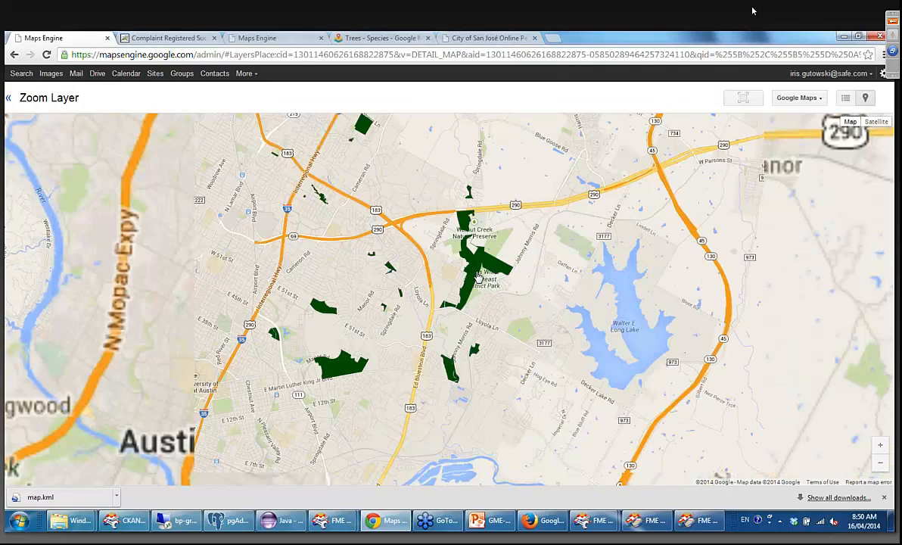
scroll(486, 264, up, 2)
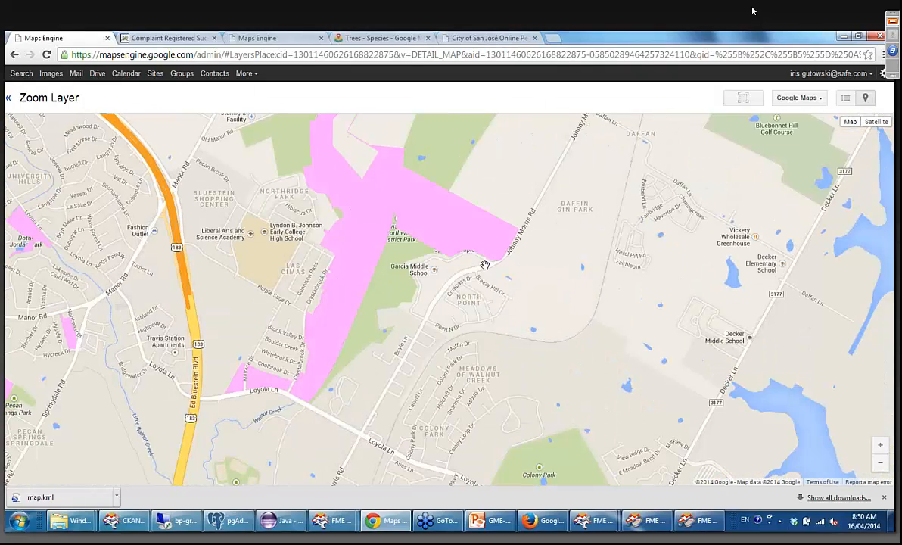
scroll(488, 273, down, 2)
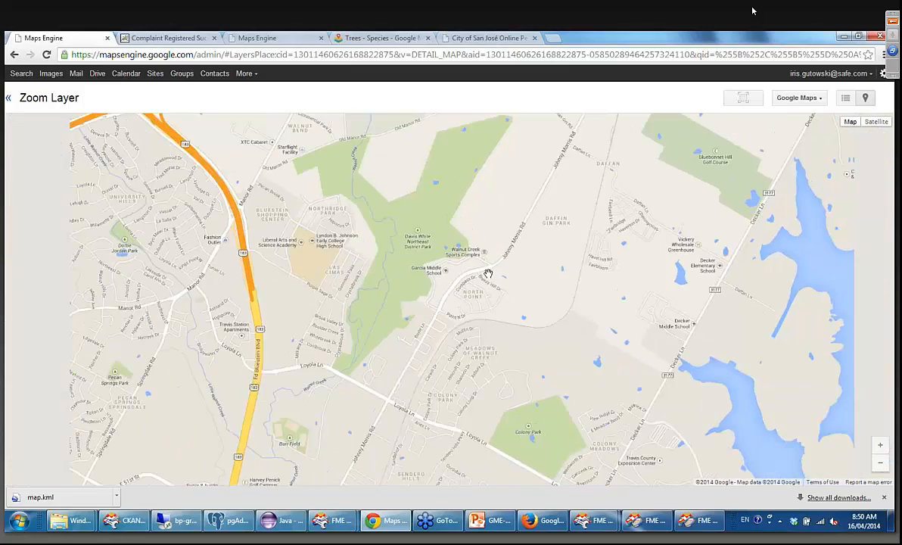
scroll(488, 274, down, 1)
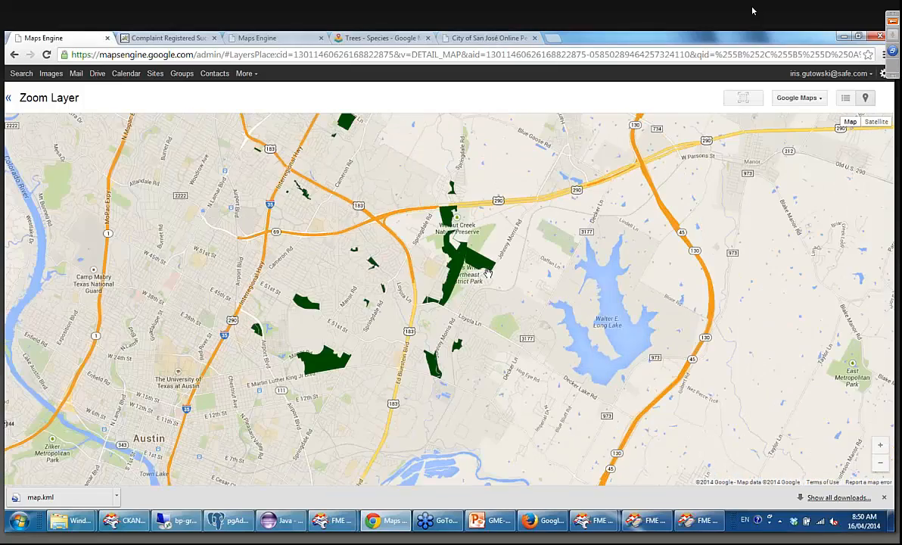
scroll(488, 274, up, 2)
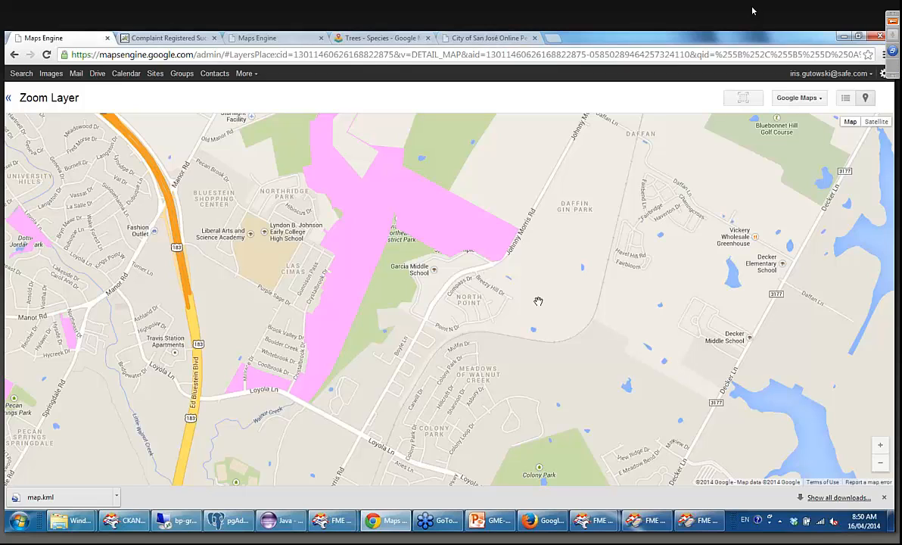
Compare the park polygons' styling on the Zoom Layer draft map at wider zoom levels.
scroll(538, 301, down, 1)
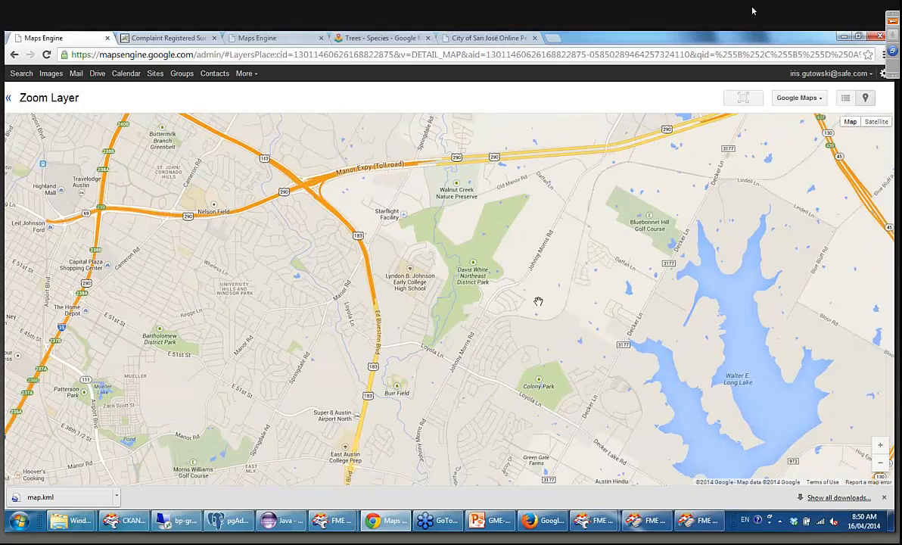
scroll(538, 301, down, 1)
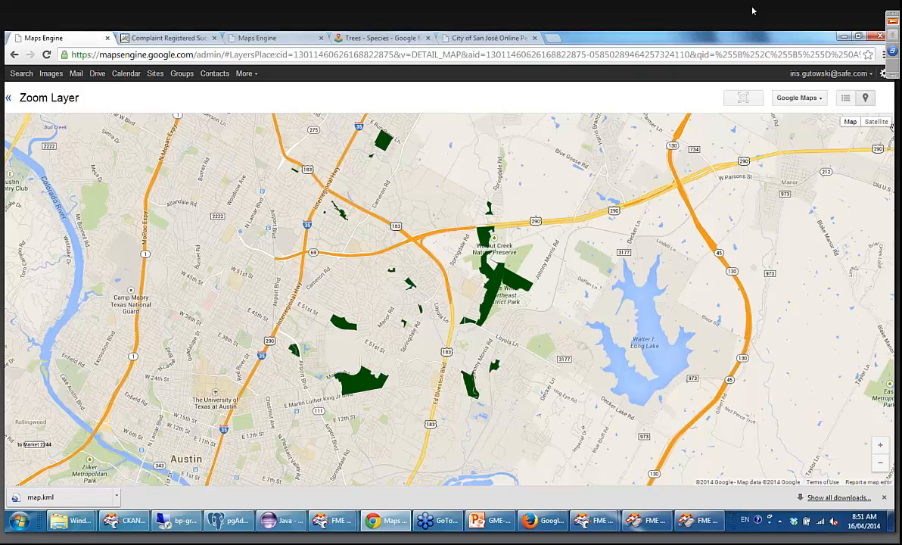
Switch to the styling workspace in FME Workbench and open ogckml2googlemapsenginetables.fmw from the 6-Styling folder in its place.
mouse_move(344, 527)
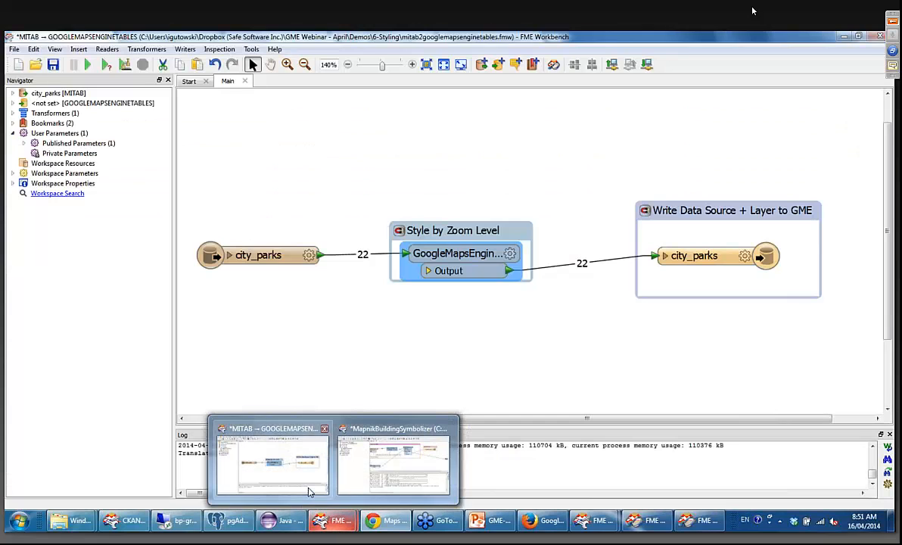
click(308, 492)
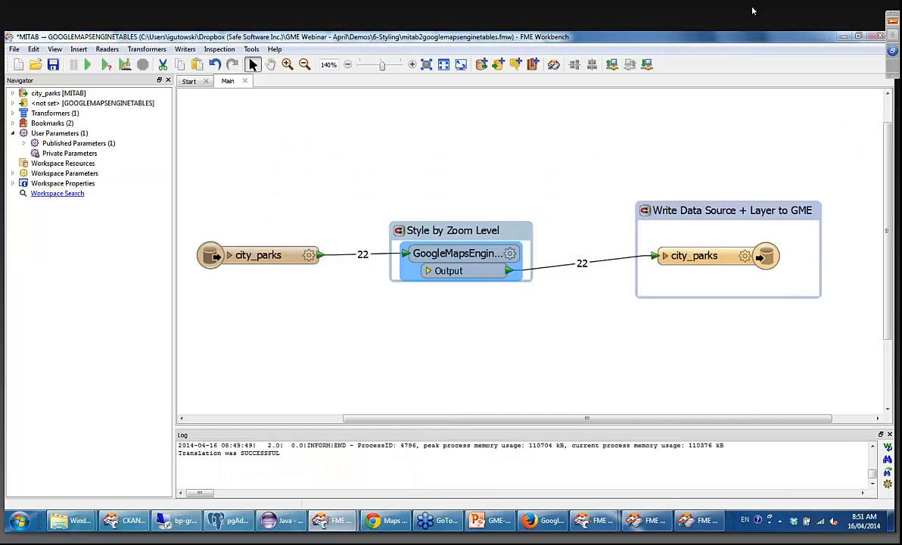
click(14, 48)
mouse_move(42, 93)
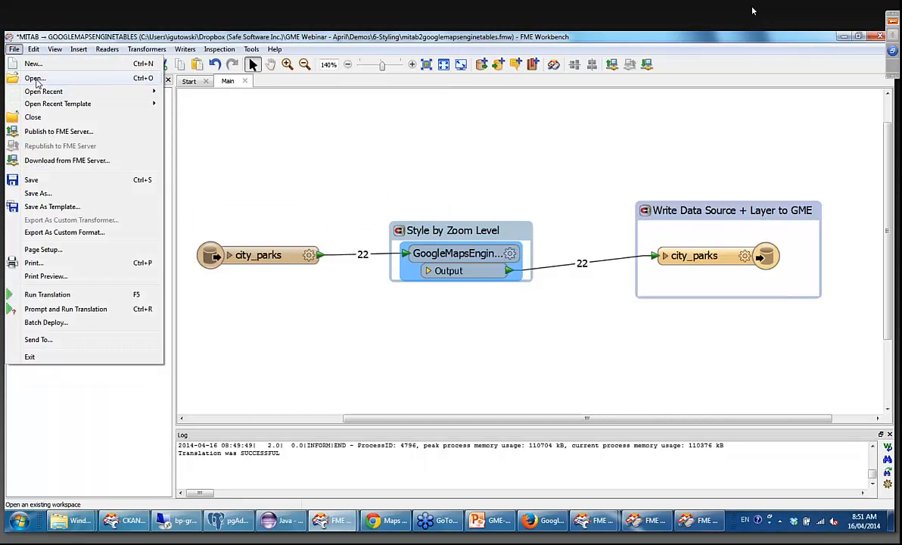
click(33, 78)
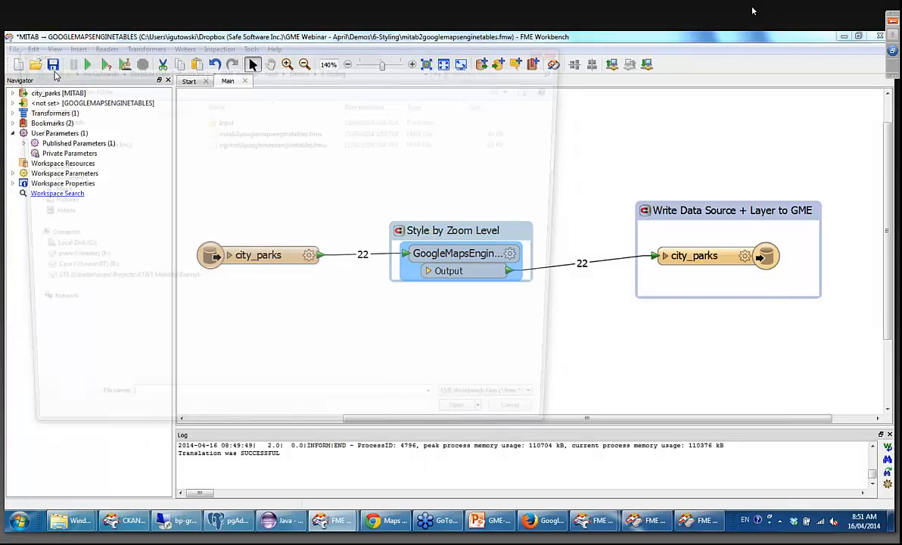
double_click(311, 144)
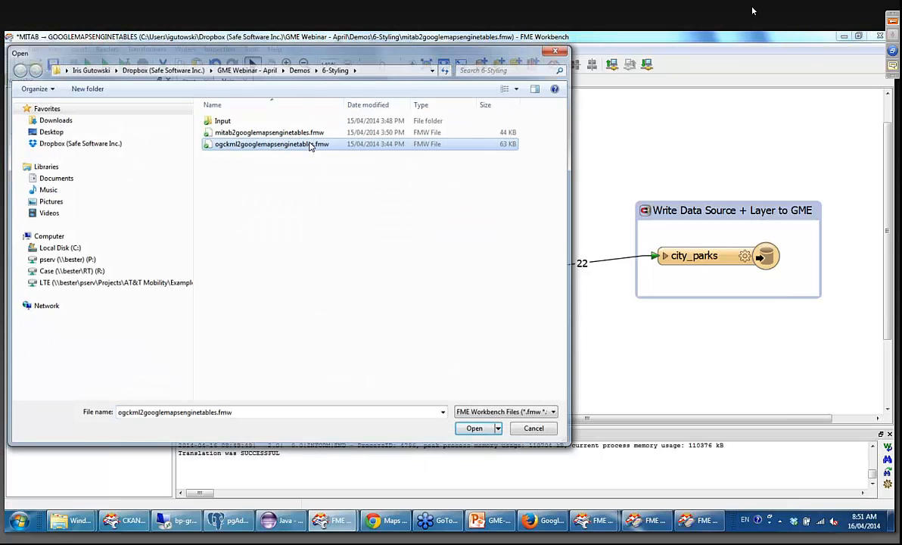
click(469, 293)
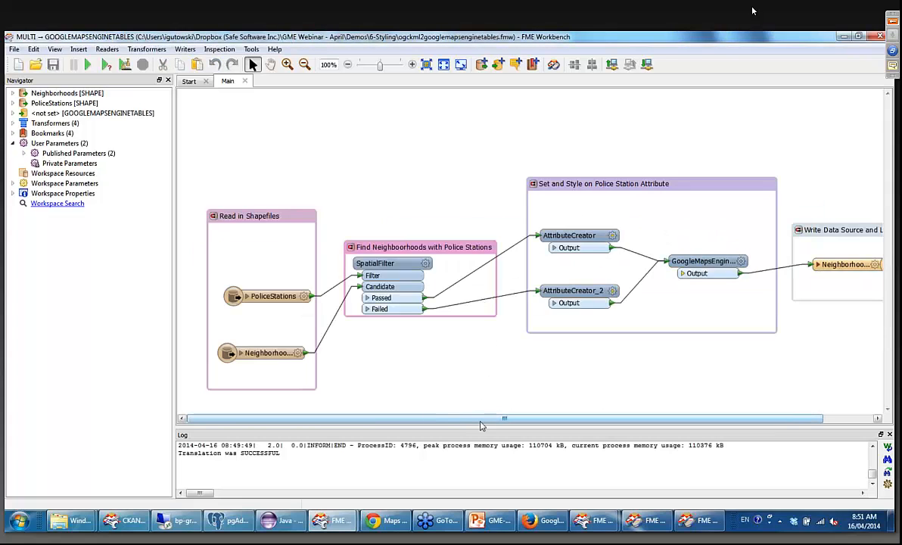
Move the PoliceStations reader up within the Read in Shapefiles bookmark, level with the SpatialFilter's Filter port.
mouse_move(479, 419)
mouse_down()
mouse_move(507, 425)
mouse_move(480, 422)
mouse_up()
drag(276, 296, 276, 272)
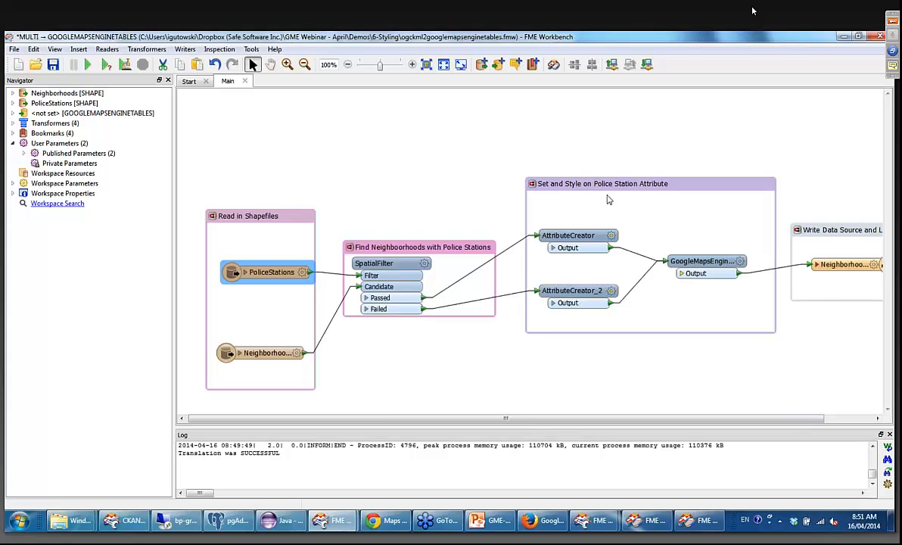
Open the GoogleMapsEngineStyler parameters and check the first display rule's attribute filter and polygon fill without changing them.
click(412, 64)
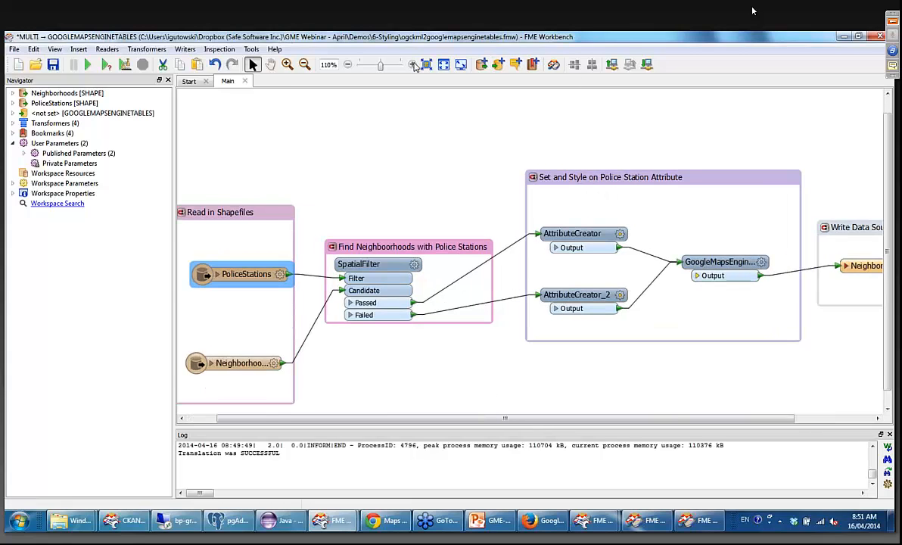
click(412, 65)
drag(459, 425, 575, 427)
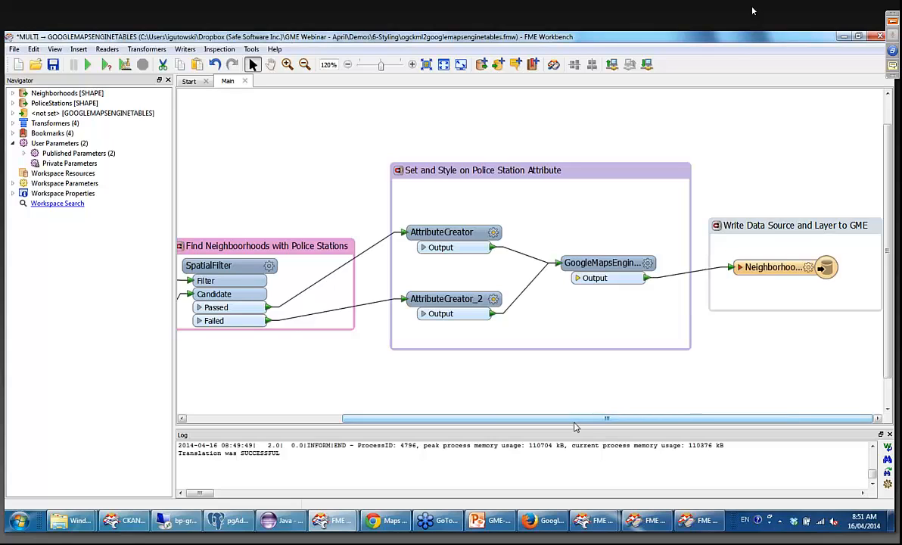
click(412, 65)
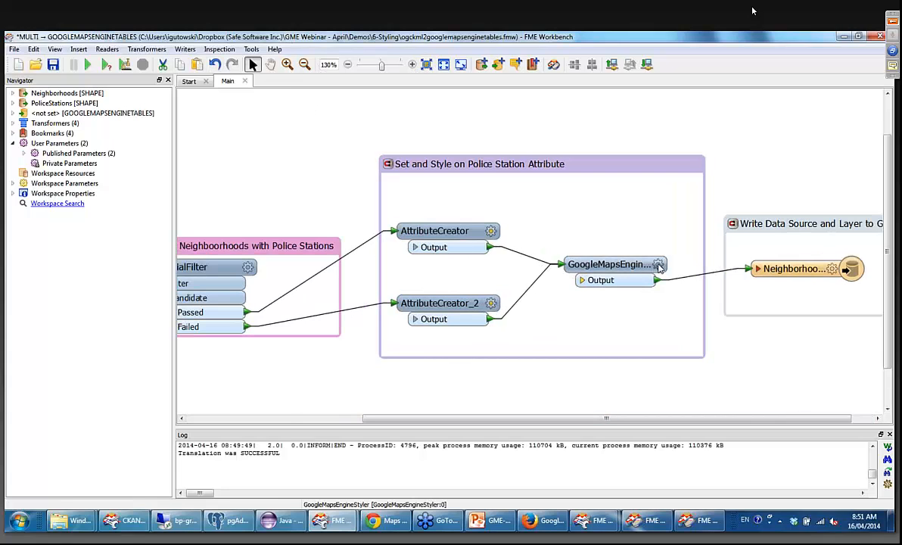
click(659, 265)
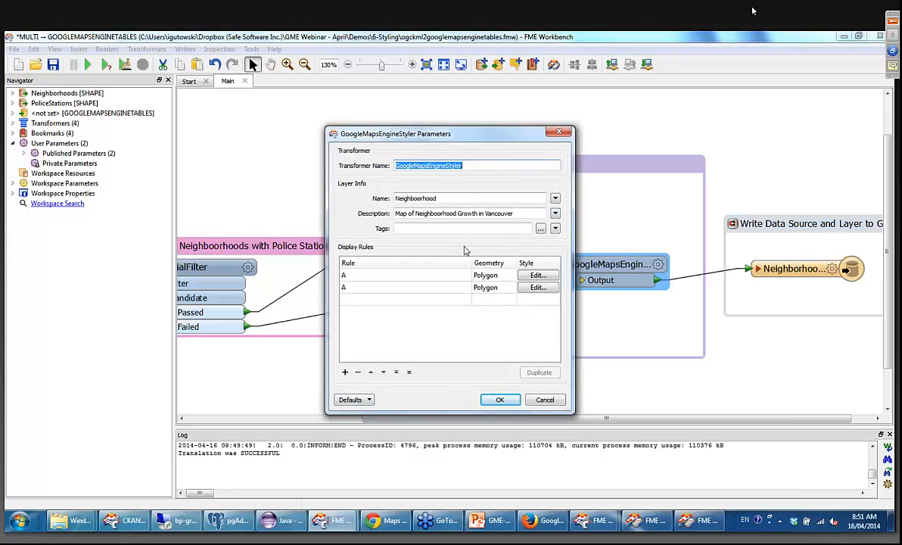
click(532, 277)
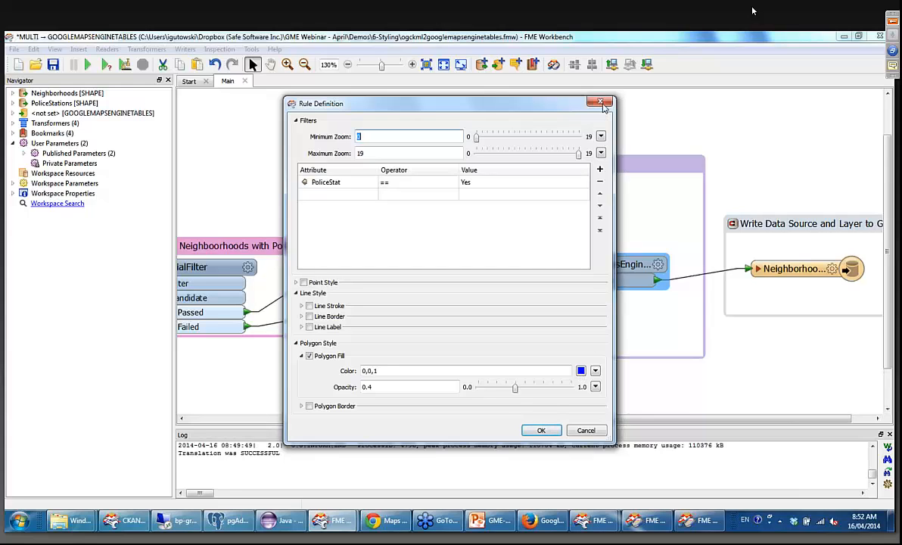
click(603, 104)
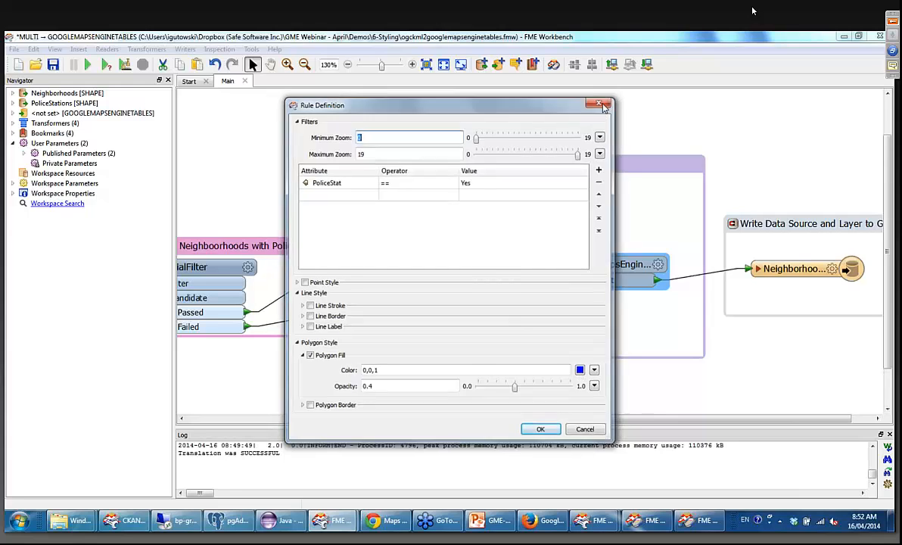
Check the second display rule's attribute filter and polygon fill, and close the GoogleMapsEngineStyler parameters.
click(539, 290)
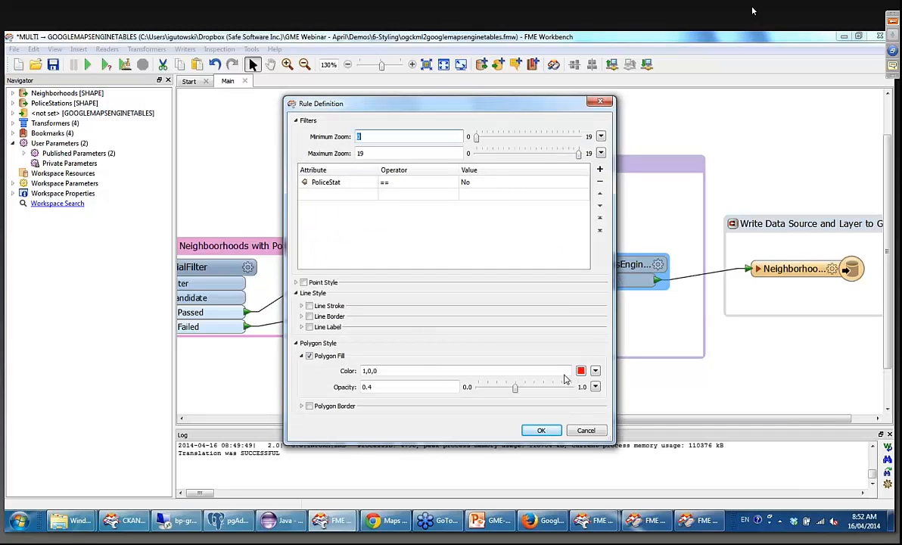
click(552, 434)
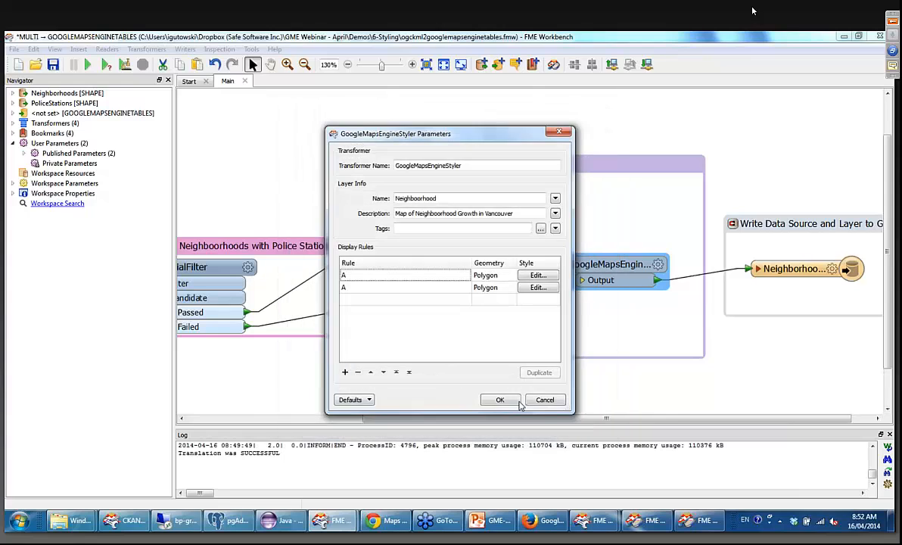
click(541, 403)
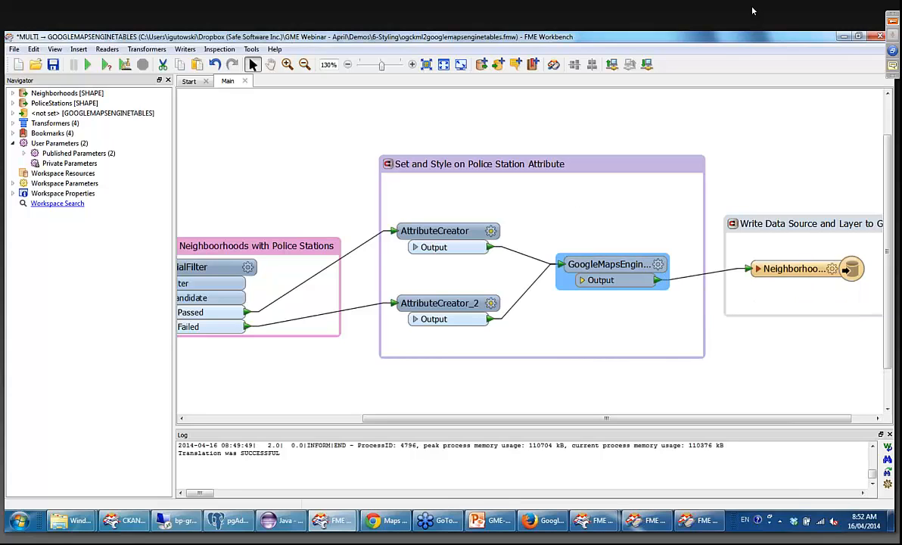
Run the translation and check the layer name in the GoogleMapsEngineStyler parameters.
click(88, 66)
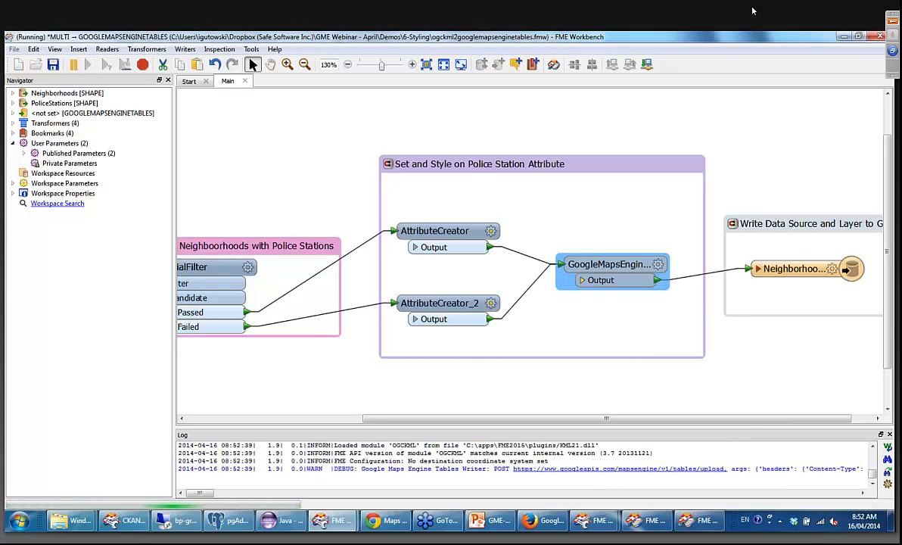
click(657, 264)
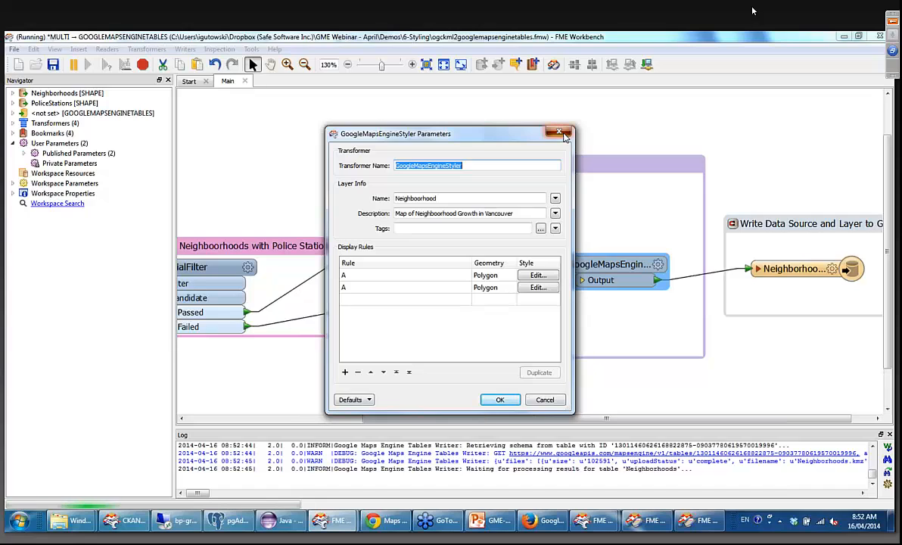
click(563, 135)
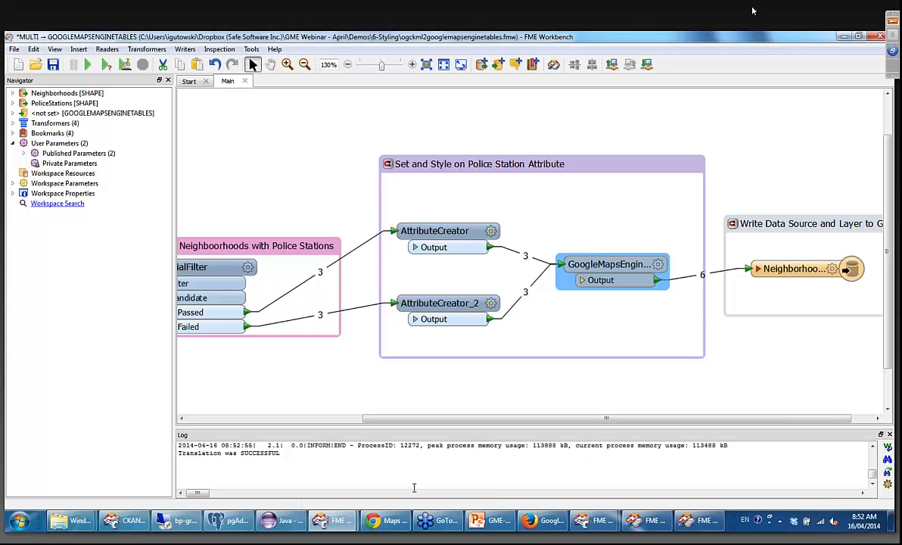
Switch to Maps Engine in Chrome, open the draft map of the Neighboorhood layer, and examine the polygon colours at different zoom levels.
click(395, 522)
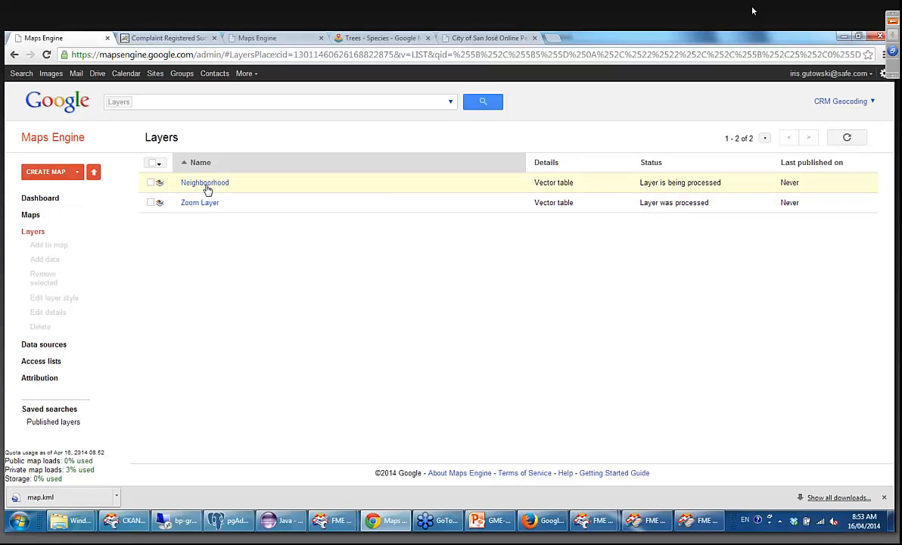
click(205, 185)
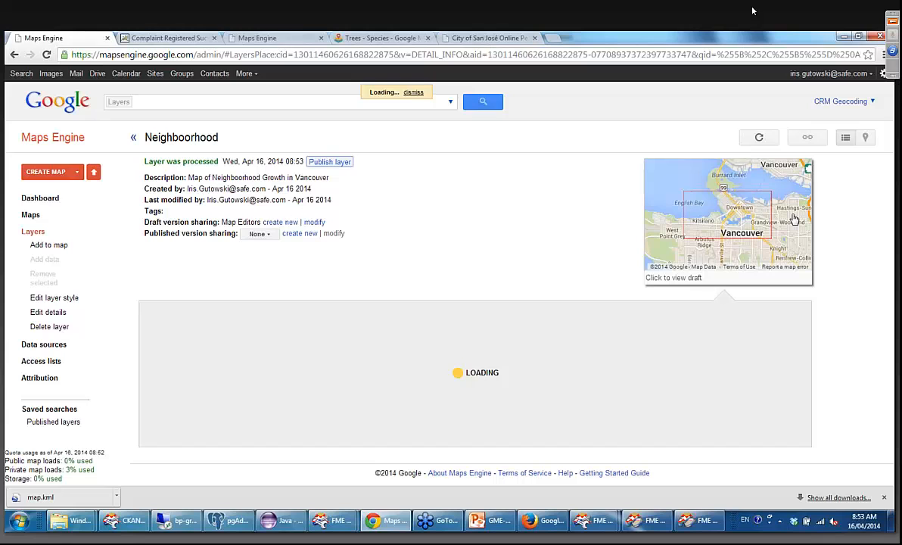
click(795, 220)
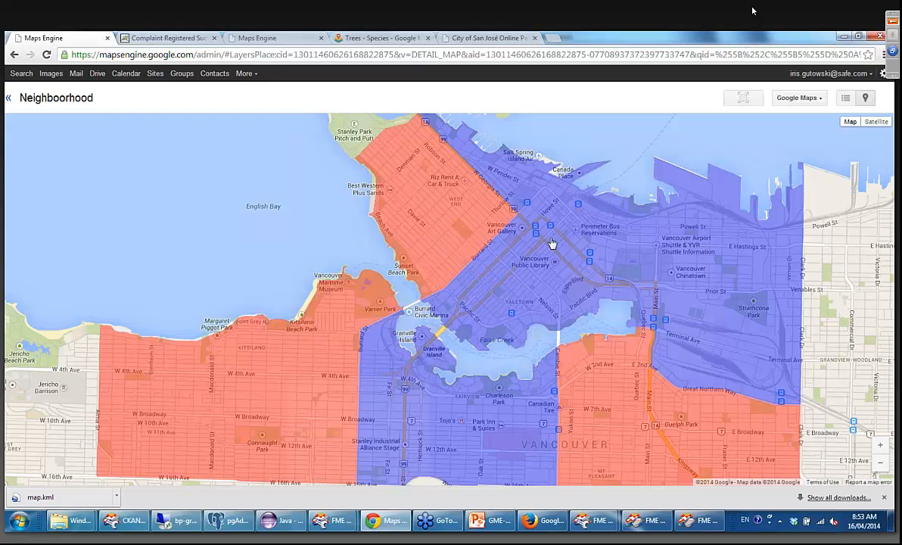
scroll(513, 228, down, 1)
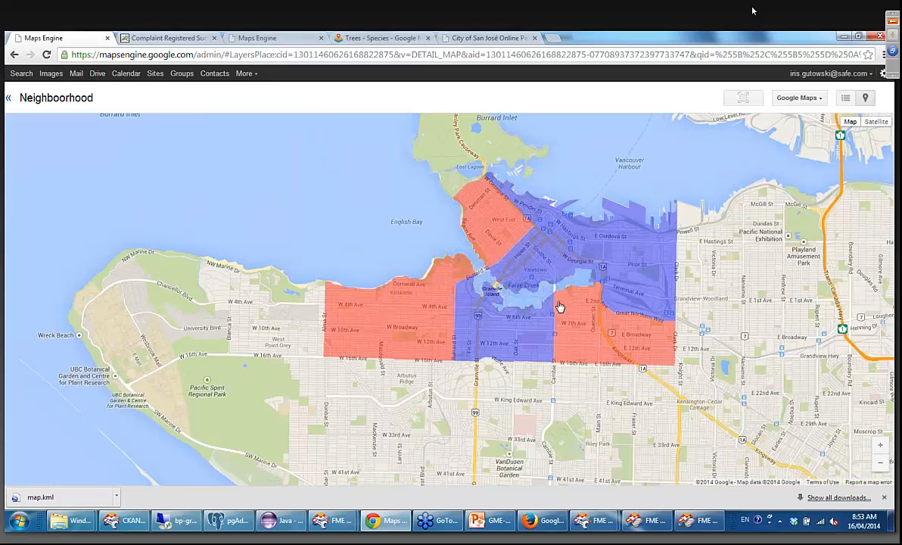
scroll(640, 251, up, 1)
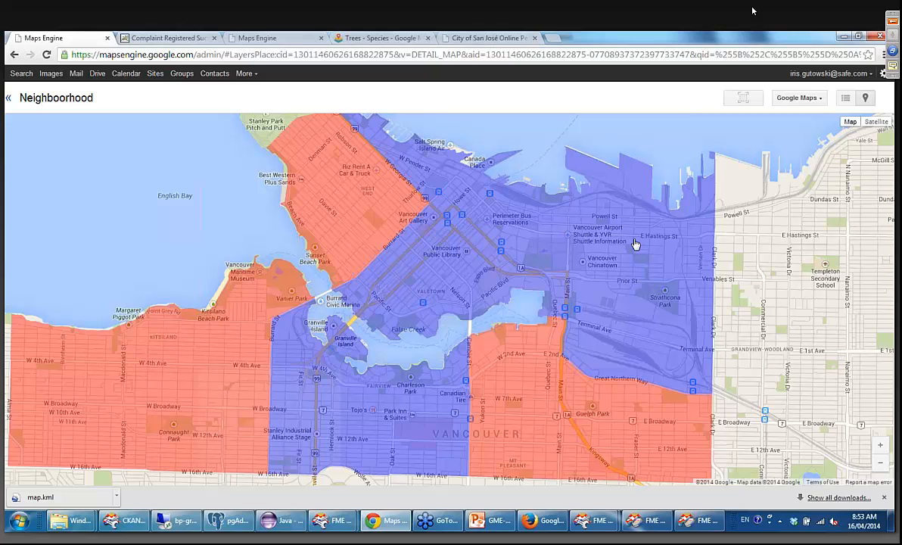
Switch to the GME-webinar-April.pptx presentation in PowerPoint, maximize its window, and start the slide show from slide 27, "Save the date.".
click(482, 525)
scroll(55, 329, down, 3)
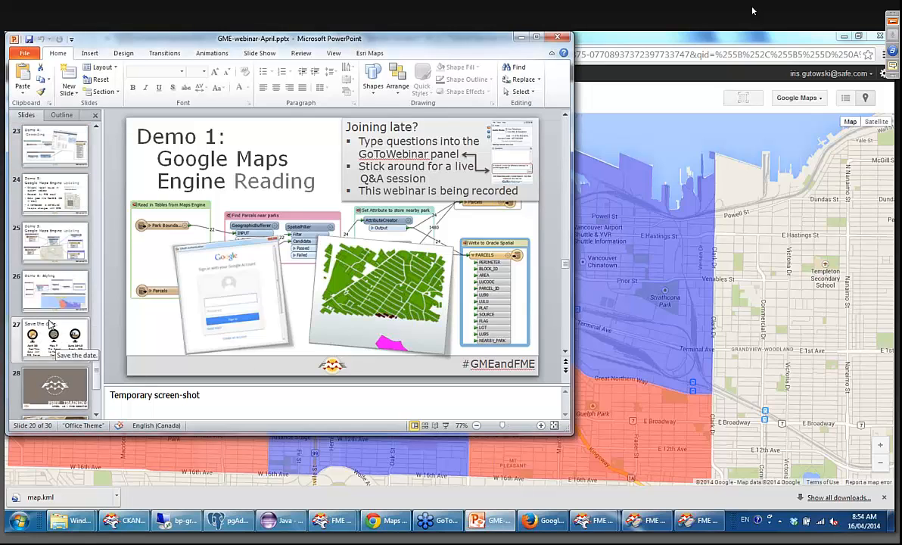
click(55, 339)
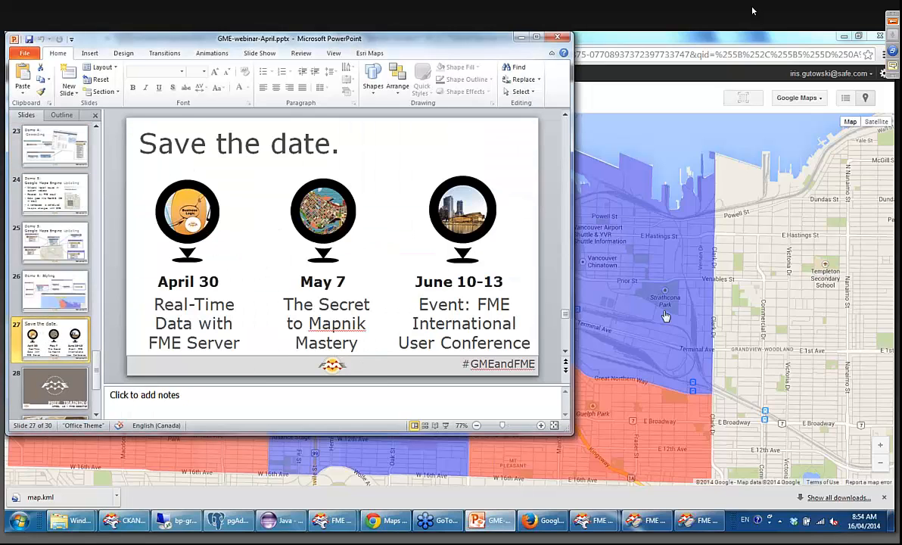
click(535, 37)
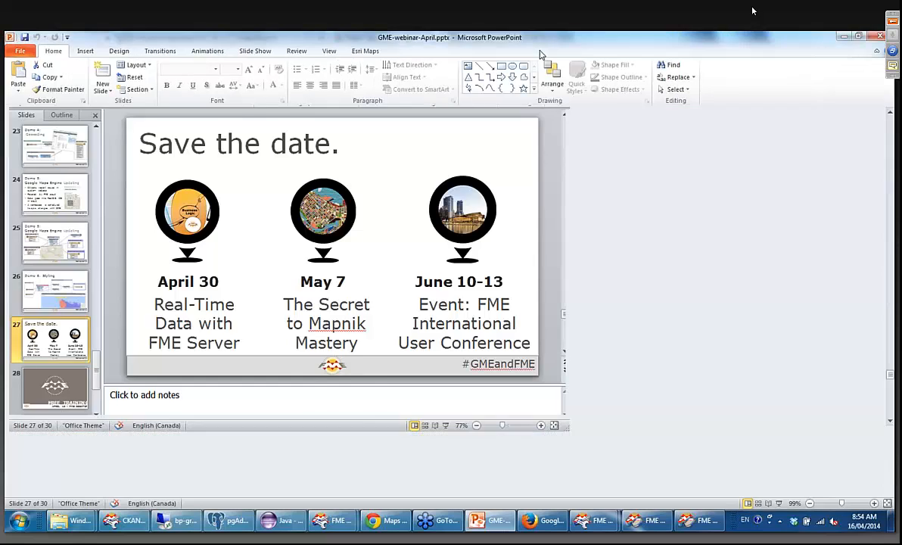
click(778, 504)
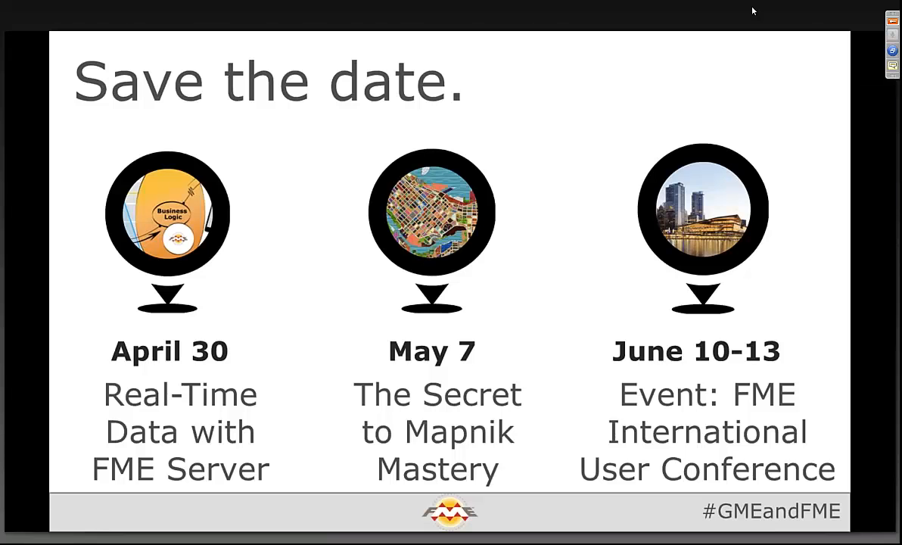